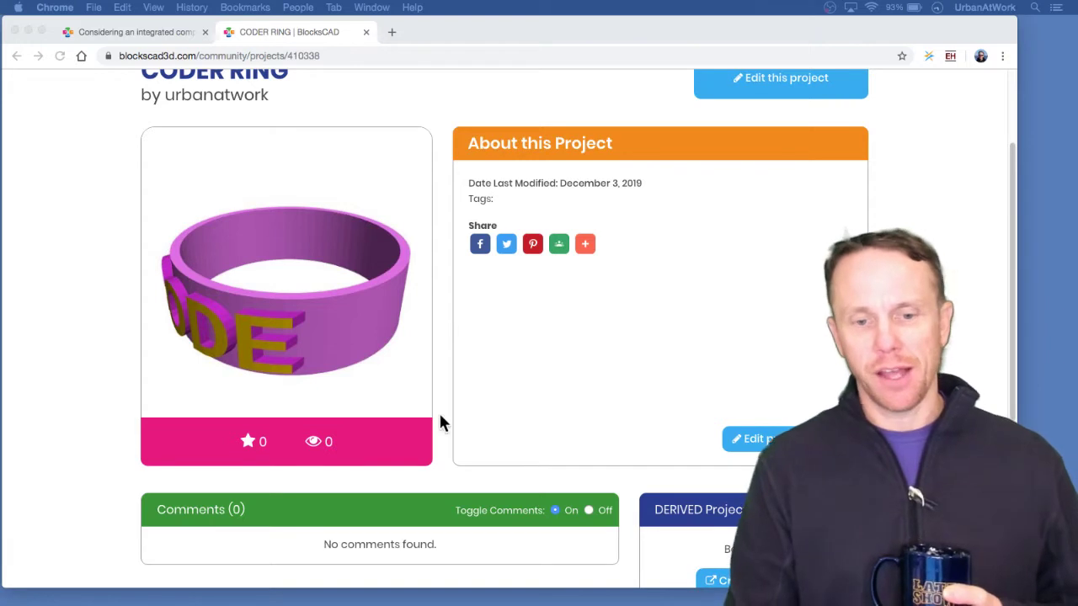
Examine the CODER RING model's 3D preview from several angles and close its project page.
left_click_drag(342, 373, 377, 335)
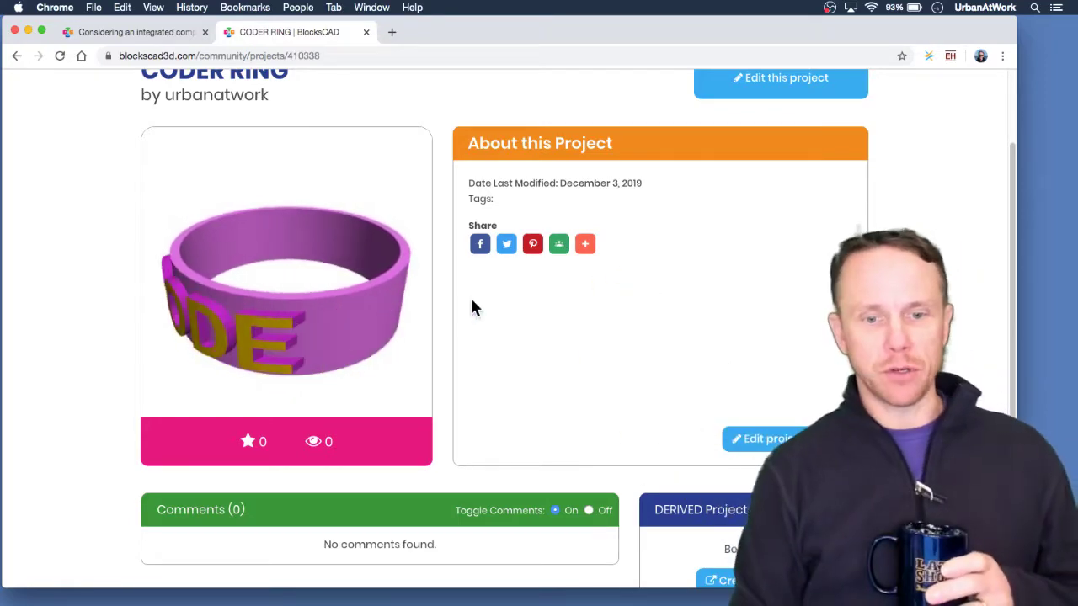
scroll(472, 308, "up", 1)
scroll(471, 308, "down", 1)
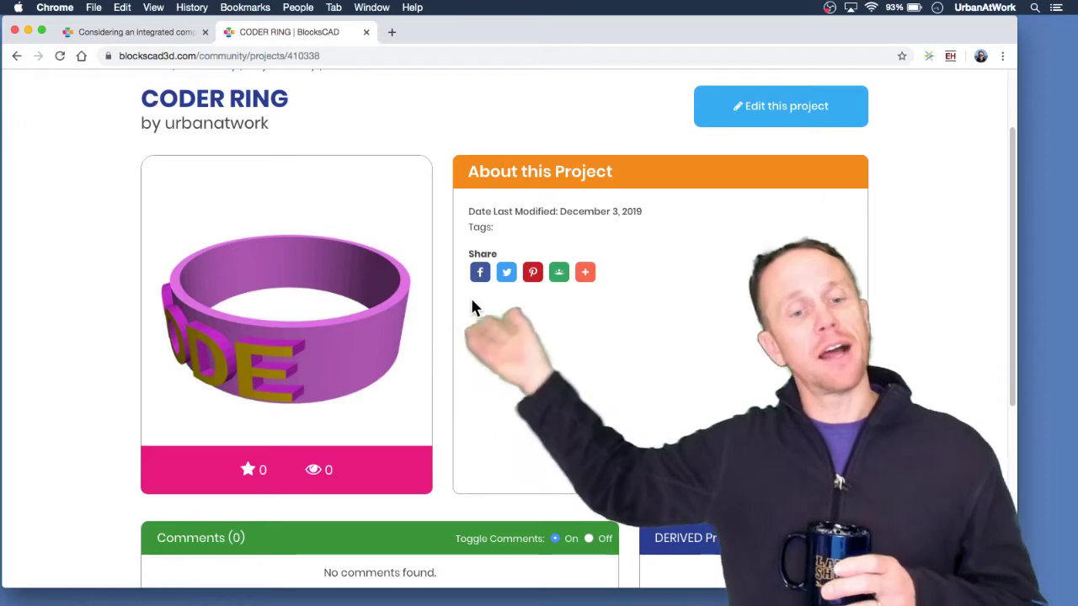
left_click_drag(396, 274, 326, 268)
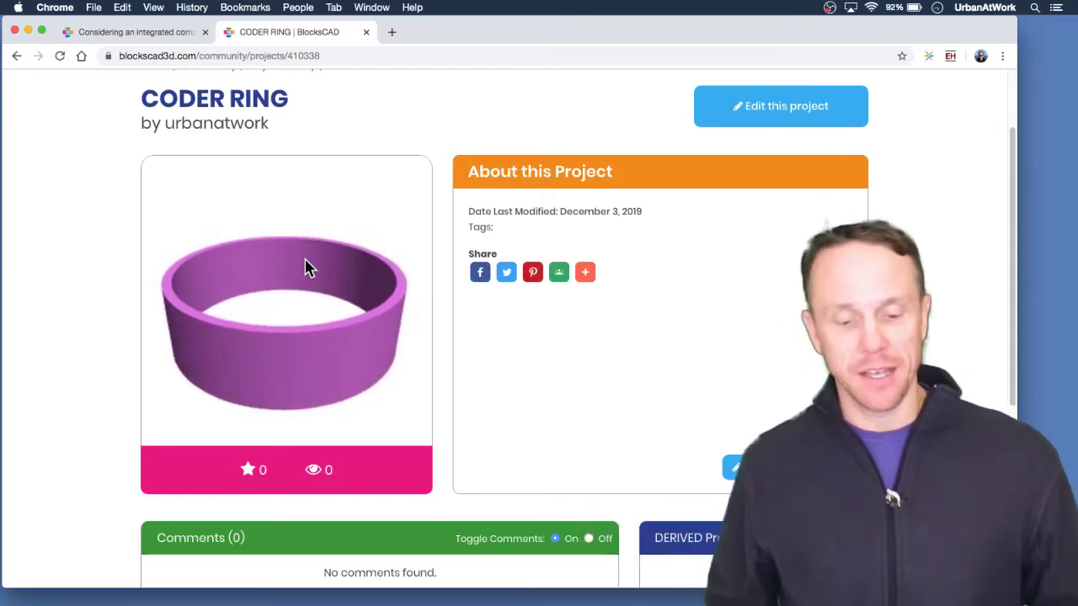
scroll(395, 203, "down", 3)
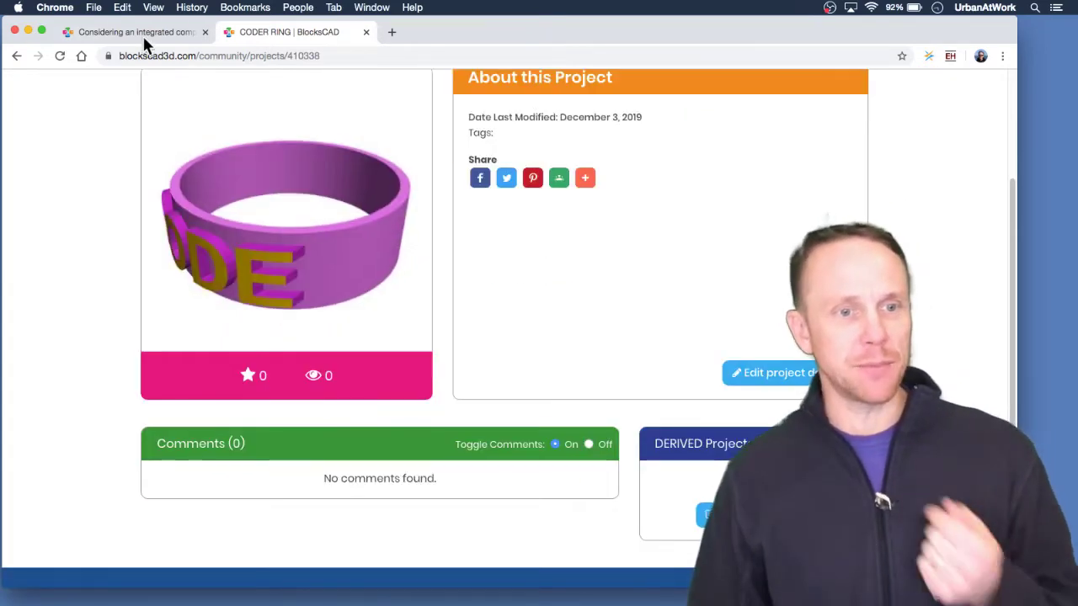
left_click(143, 35)
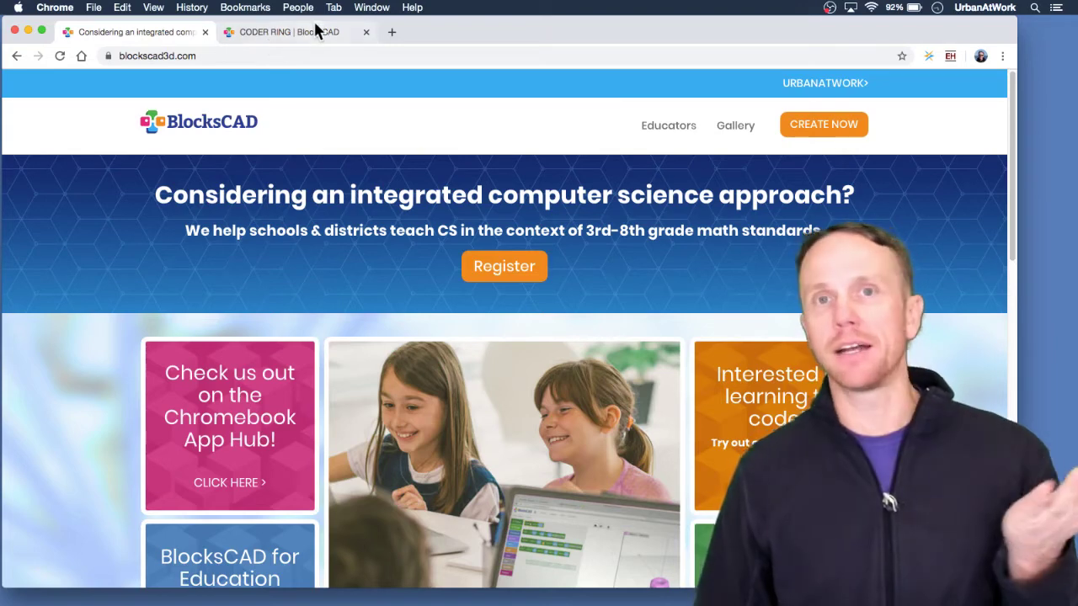
left_click(366, 32)
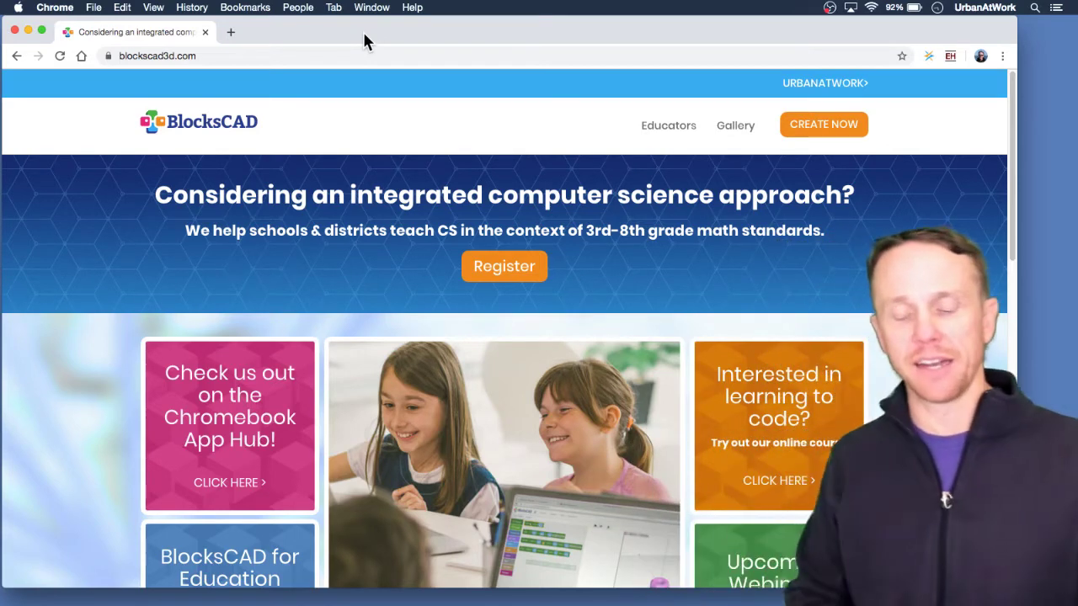
Search the web for openscad in a new browser page and open the OpenSCAD website.
key("super+t")
type("op")
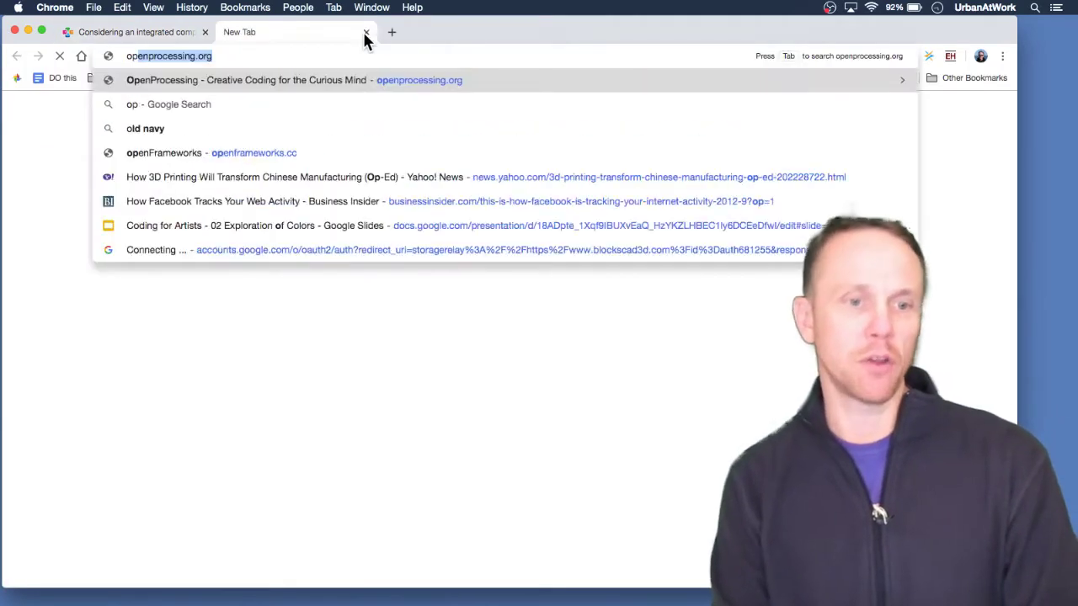
type("enscad")
key("Return")
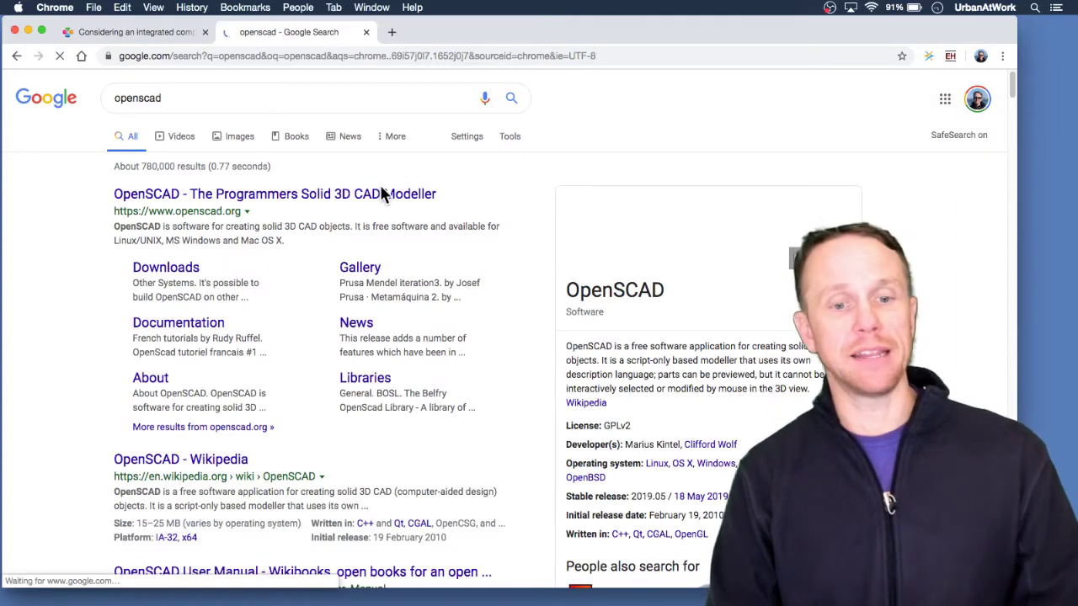
left_click(383, 197)
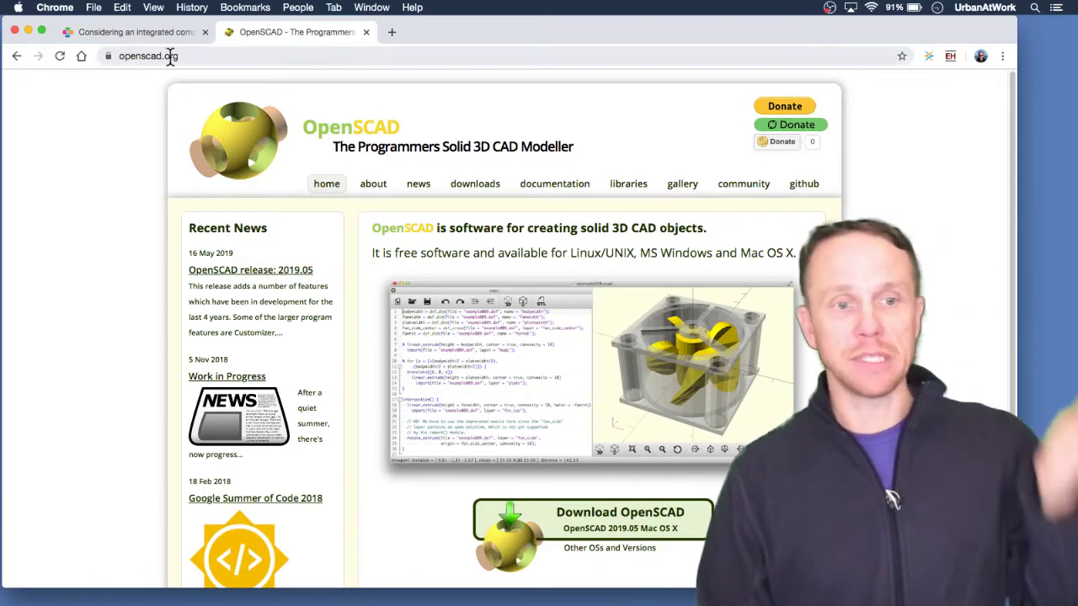
Open the BlocksCAD editor, start a new project and name it Code Ring.
left_click(139, 32)
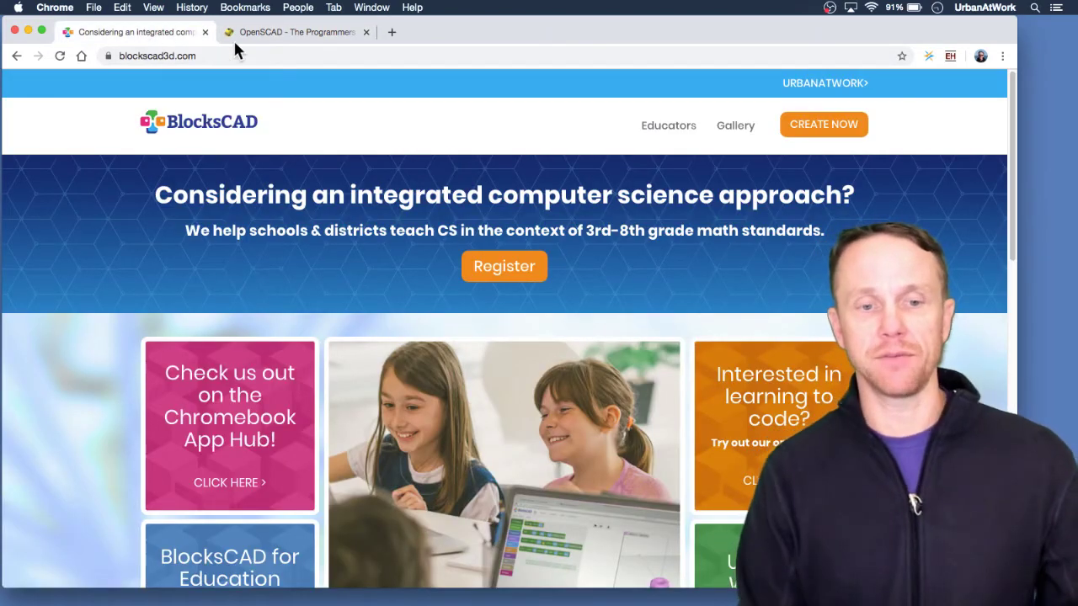
left_click(848, 131)
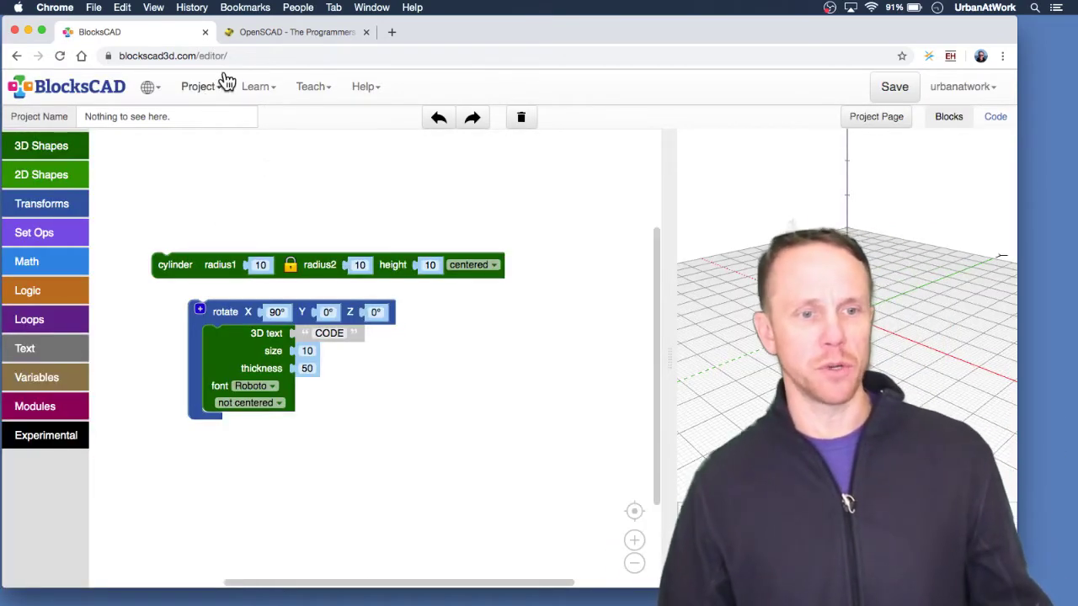
left_click(223, 87)
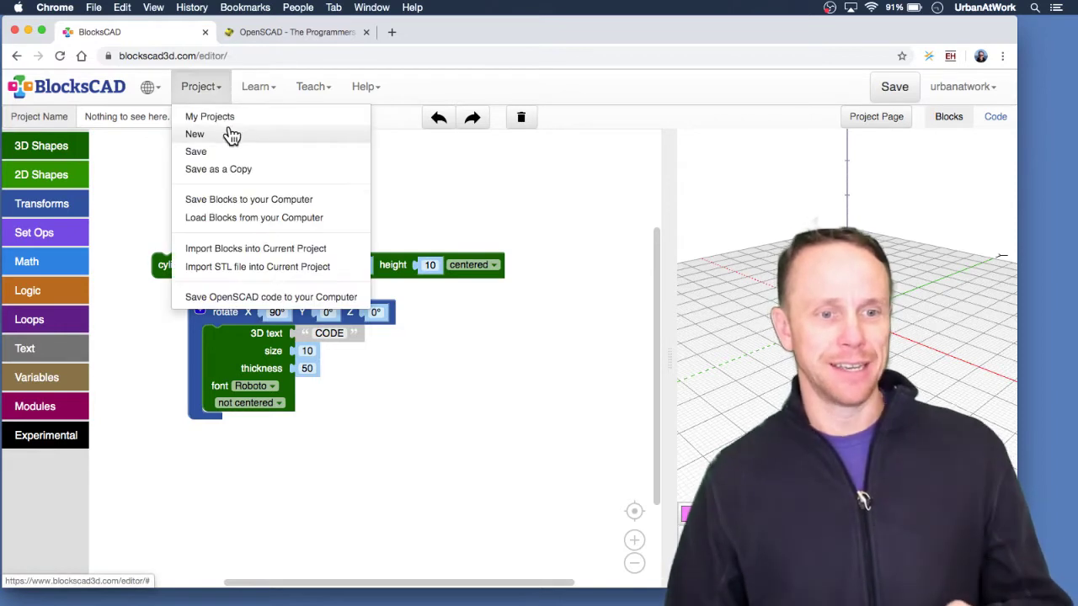
left_click(233, 133)
left_click(202, 87)
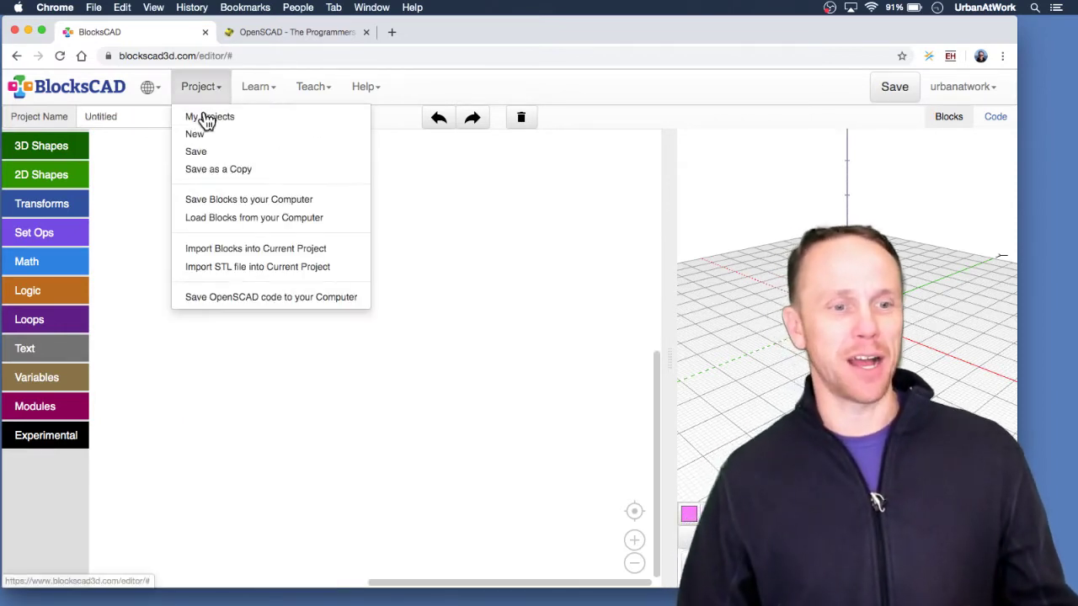
left_click(157, 120)
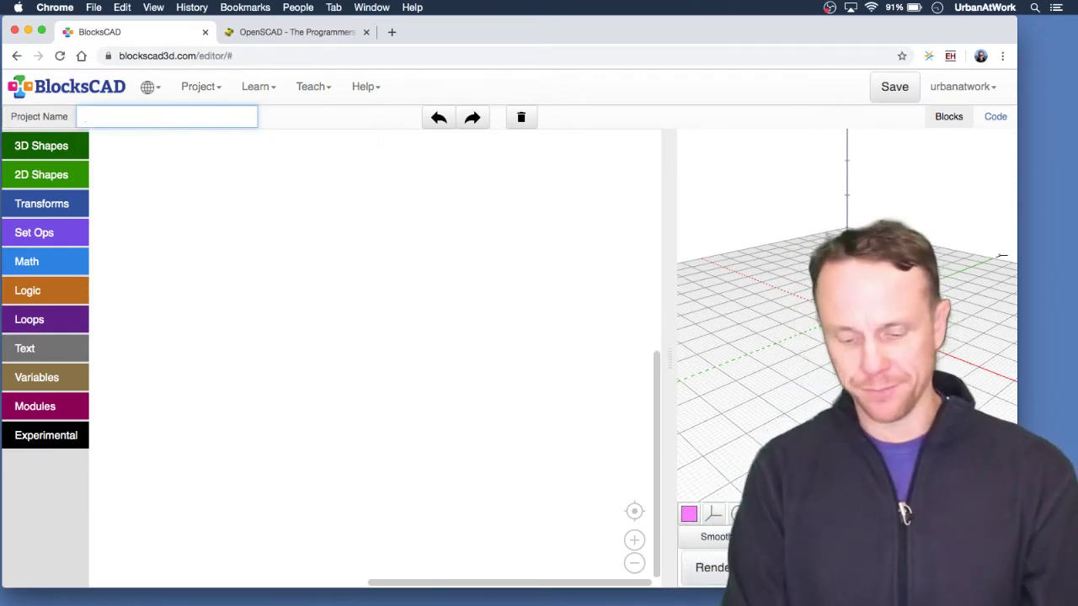
type("Code Ring")
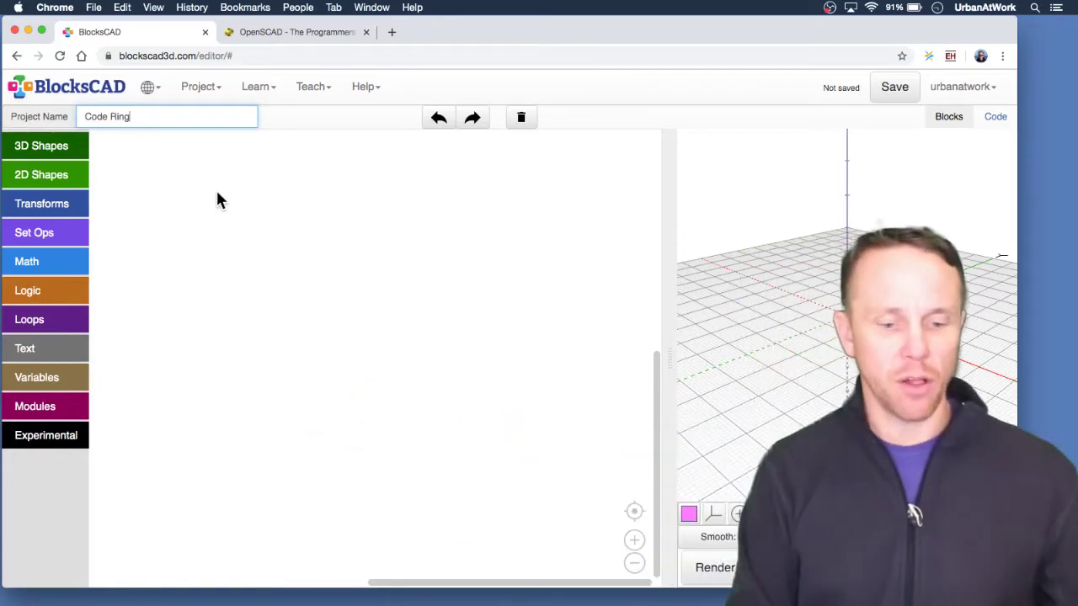
Look through the available blocks for 3D shapes, 2D shapes, transforms, set operations, math and variables.
left_click(75, 150)
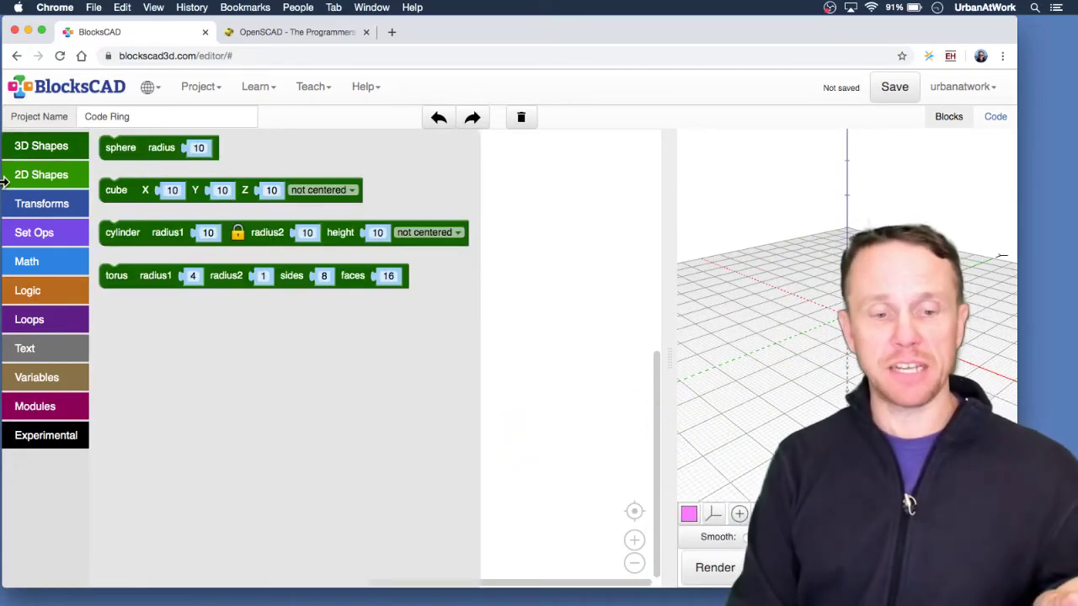
left_click(59, 175)
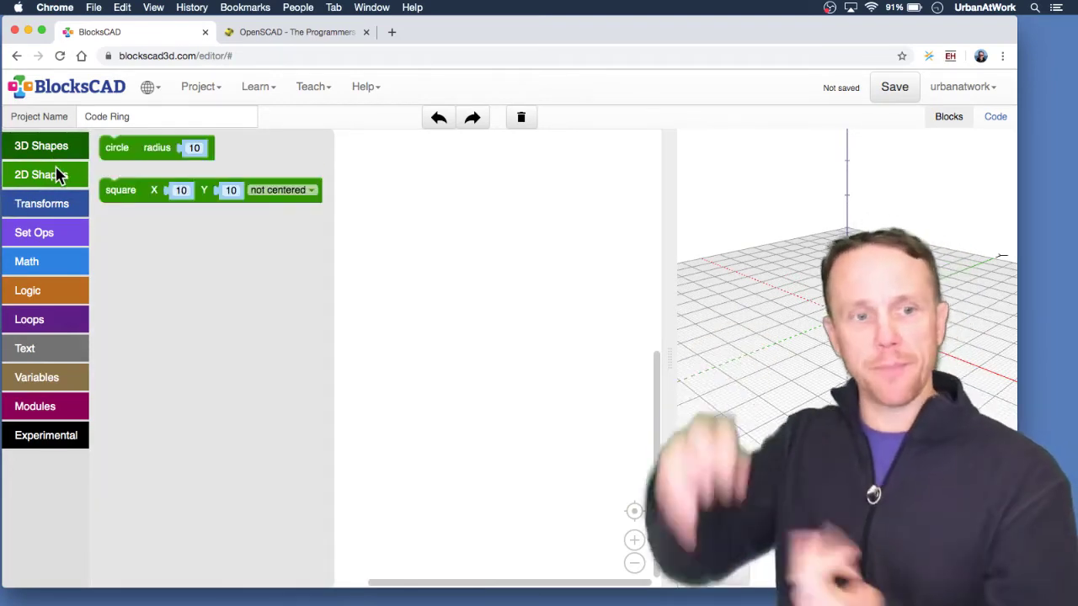
left_click(56, 214)
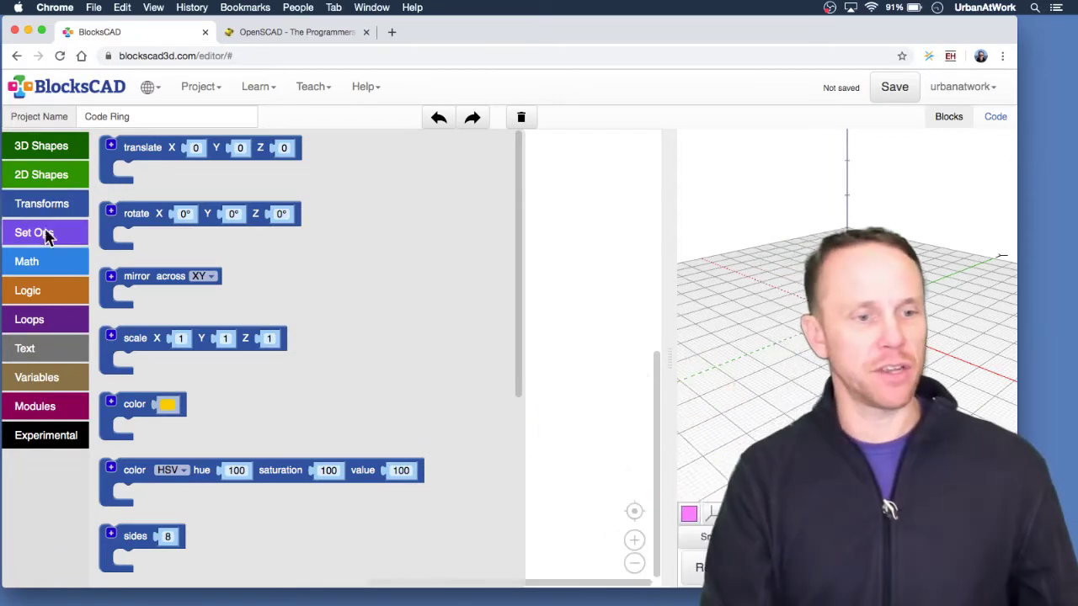
left_click(43, 240)
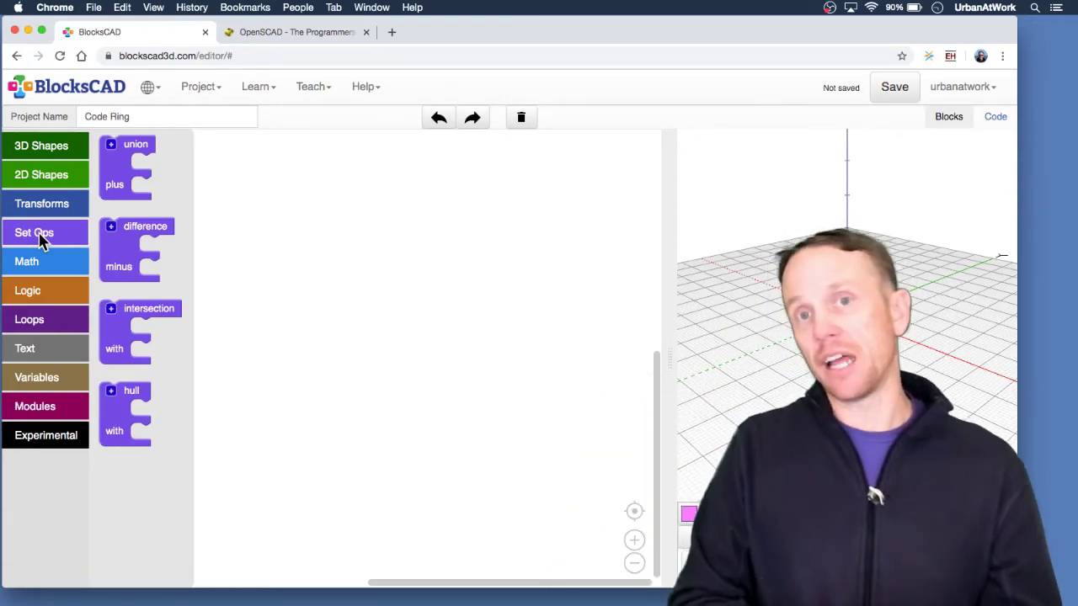
left_click(41, 265)
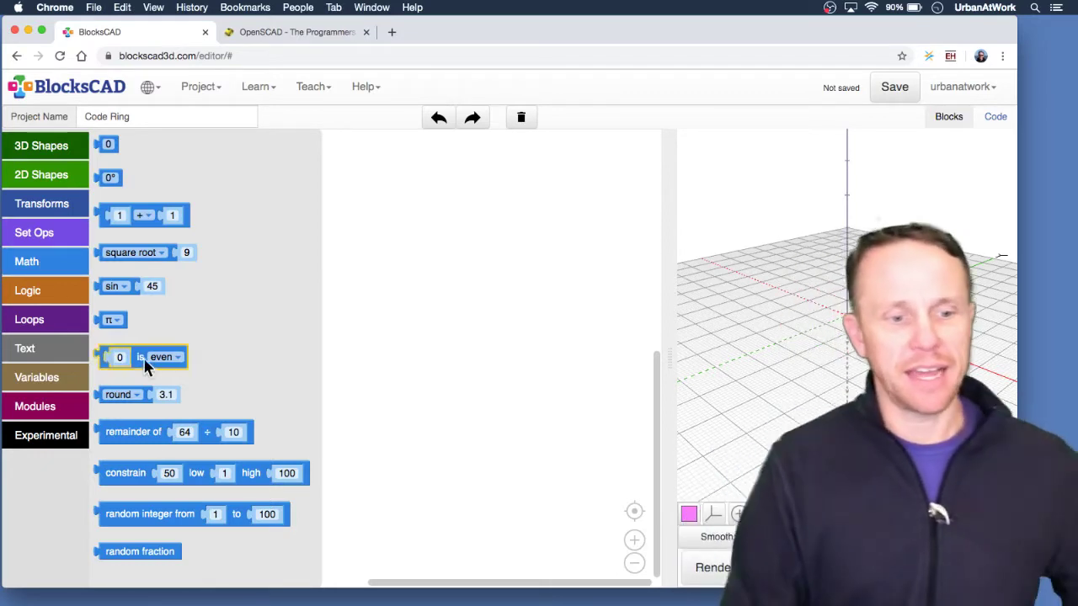
left_click(61, 389)
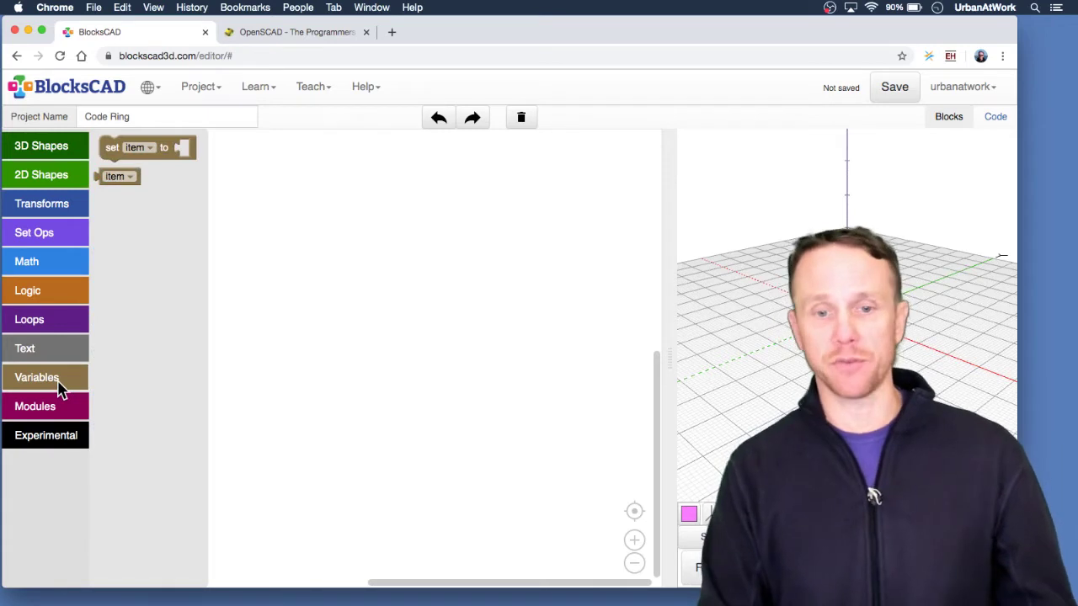
Add a cylinder block to the empty workspace and render it.
left_click(42, 148)
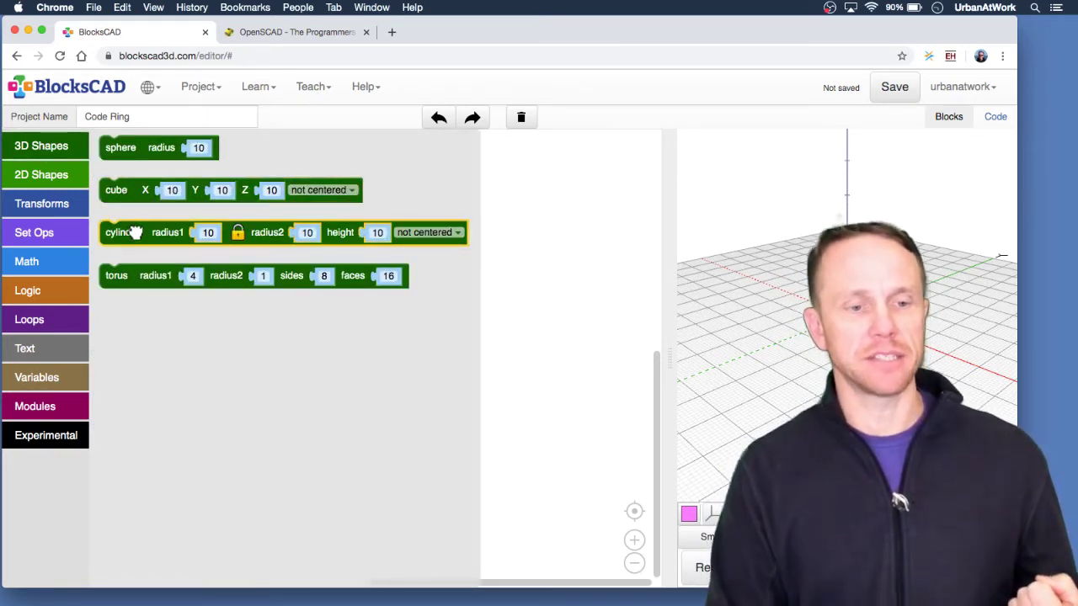
left_click_drag(135, 232, 222, 261)
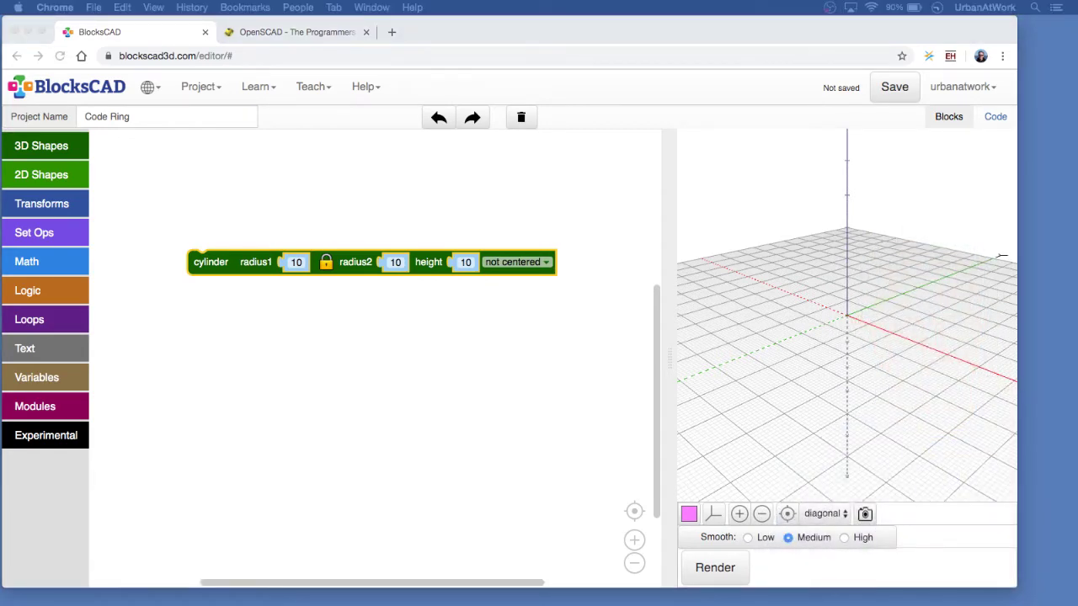
left_click(714, 569)
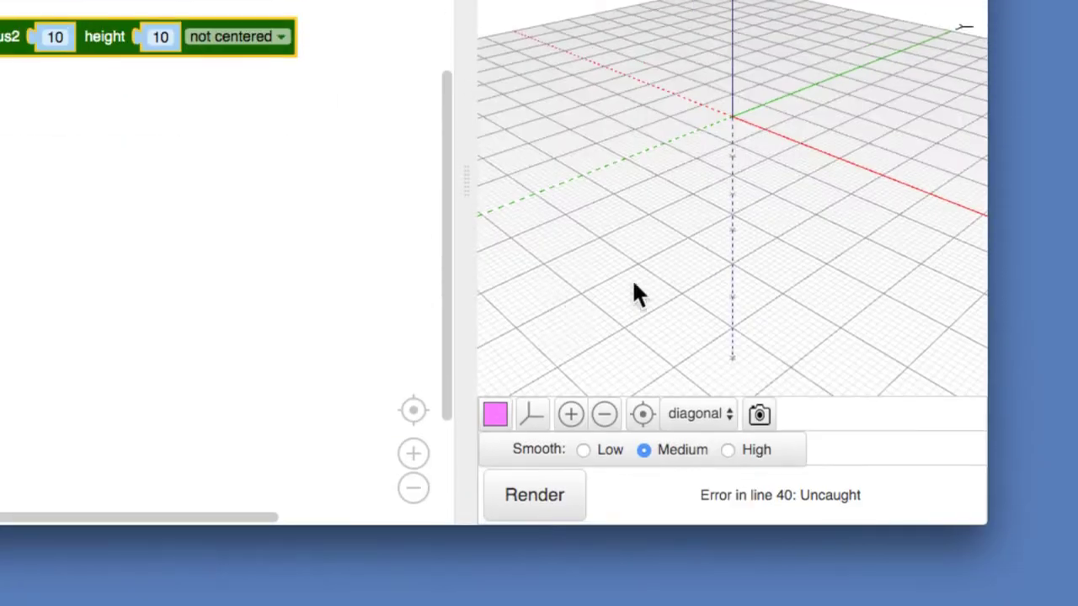
left_click(544, 276)
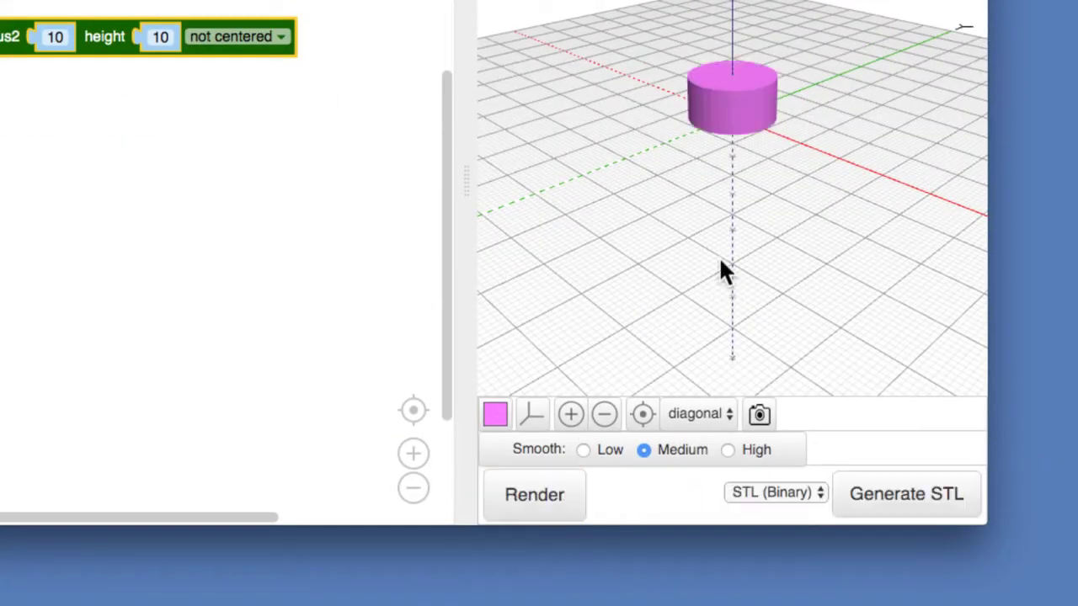
Render the cylinder at Low smoothness to inspect its faces and re-render it at Medium smoothness.
left_click(601, 456)
left_click(565, 495)
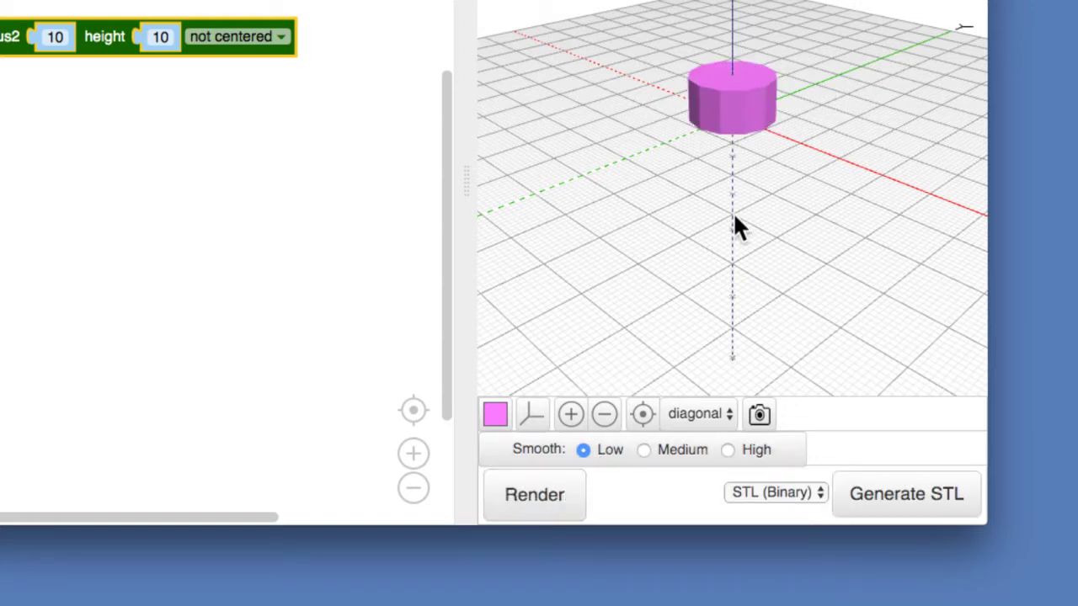
left_click_drag(734, 224, 600, 250)
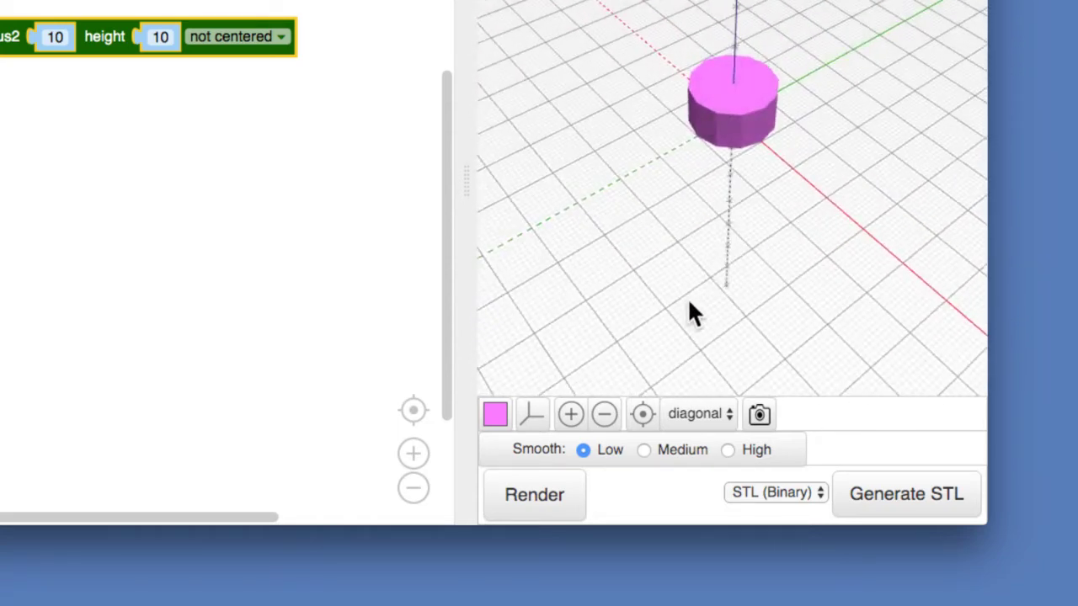
middle_click_drag(773, 233, 733, 120)
left_click_drag(642, 176, 712, 181)
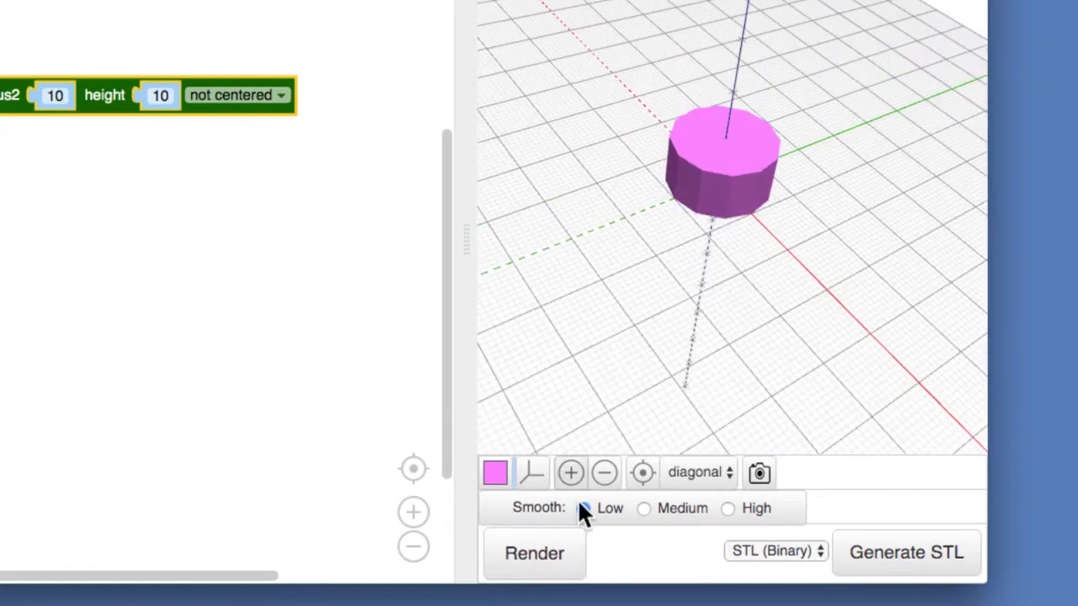
left_click(669, 510)
left_click(570, 564)
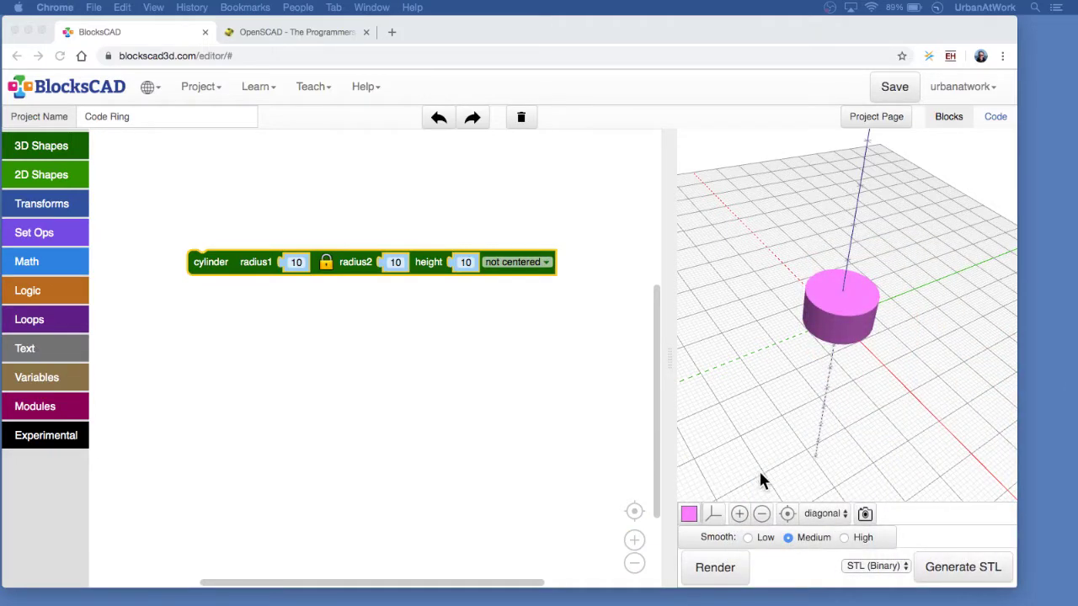
Change the cylinder from not centered to centered, re-render it and check its position against the grid.
left_click(881, 325)
scroll(888, 330, "up", 5)
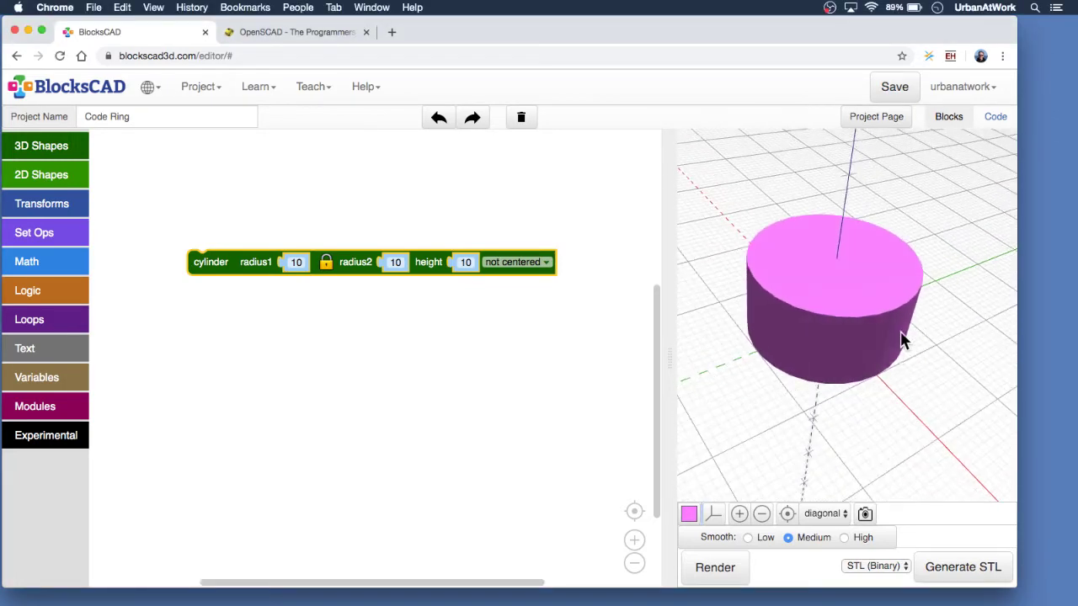
left_click_drag(738, 303, 975, 470)
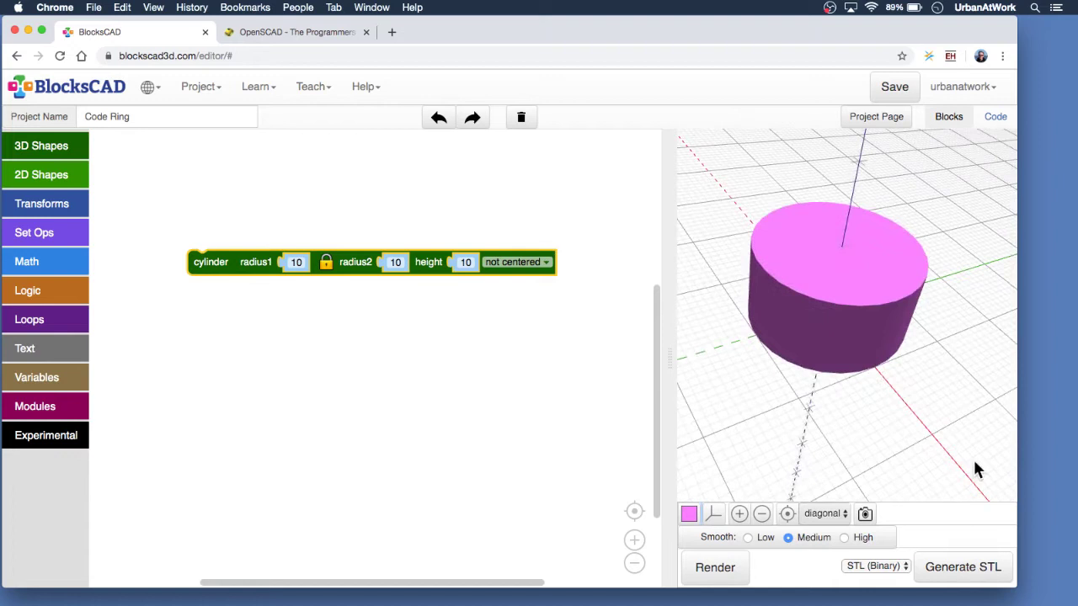
left_click(525, 211)
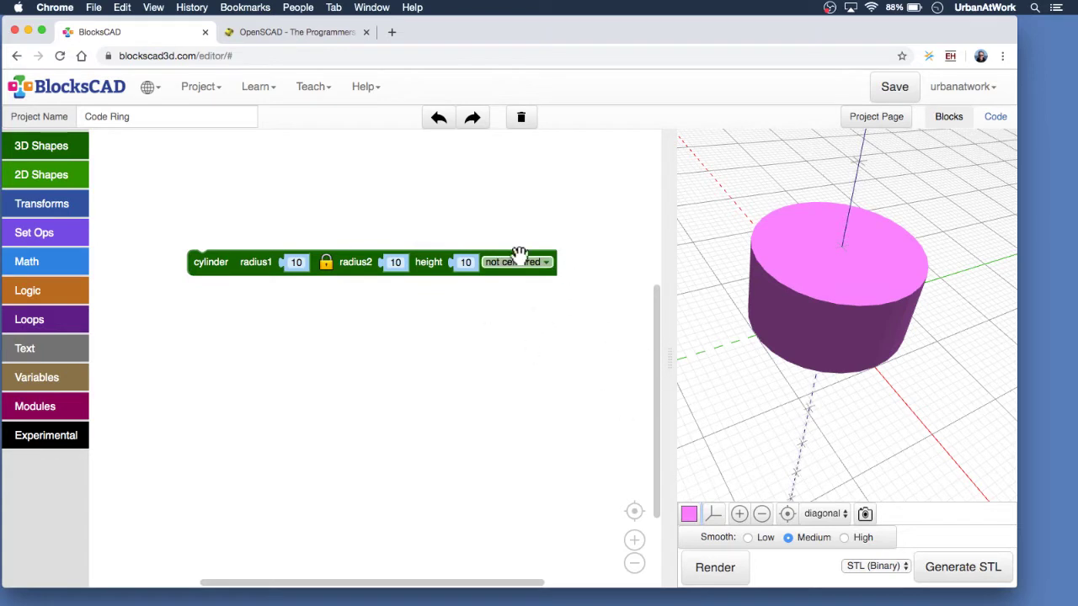
left_click(543, 264)
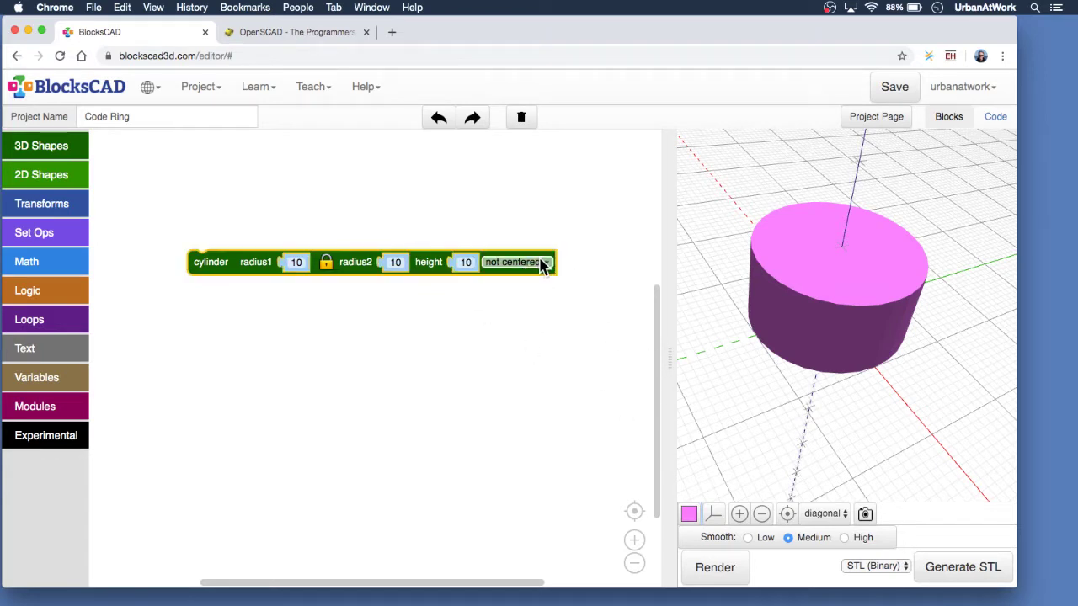
left_click(716, 567)
left_click_drag(821, 415, 732, 310)
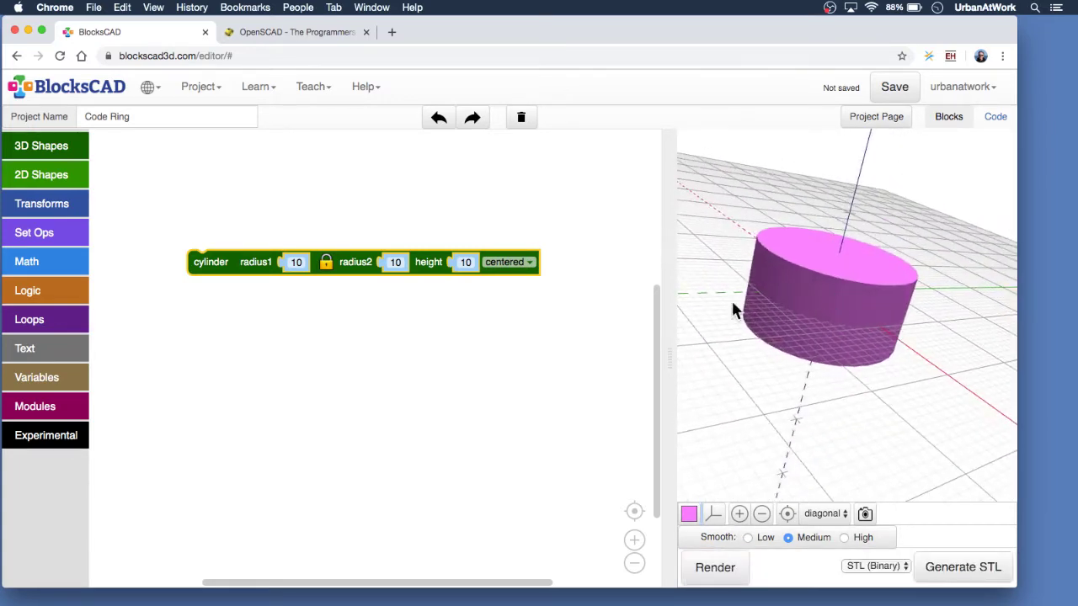
left_click_drag(824, 352, 839, 385)
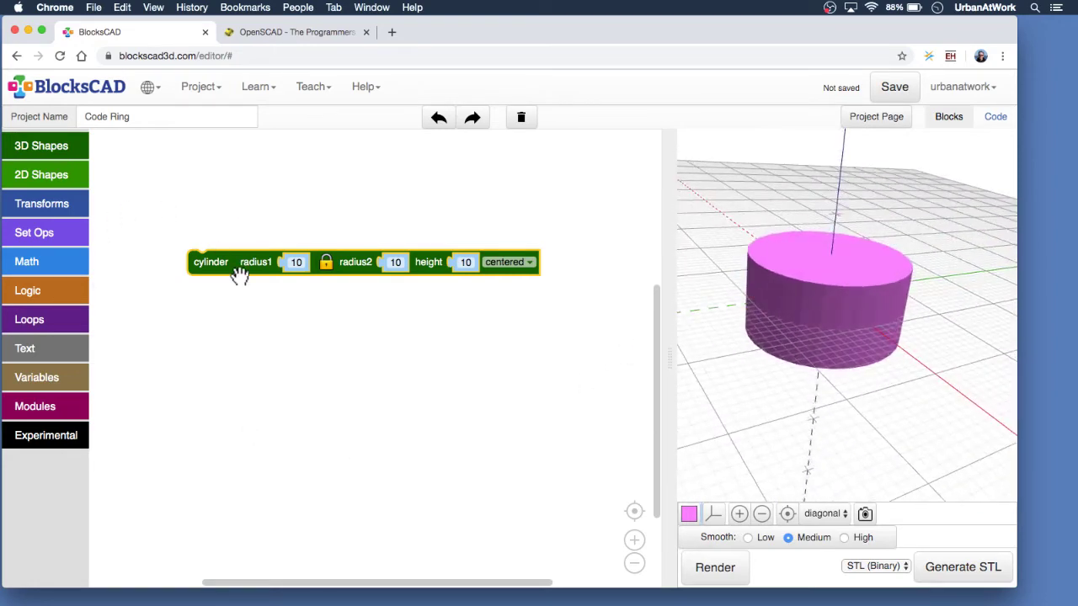
Add a difference block to the workspace below the cylinder block.
left_click_drag(239, 263, 203, 272)
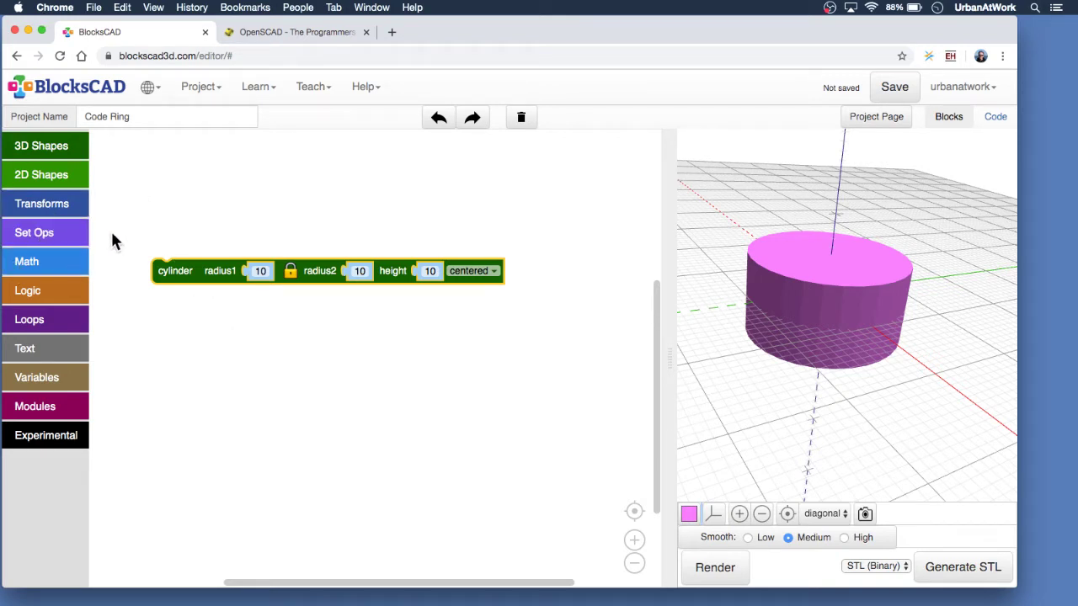
left_click(59, 258)
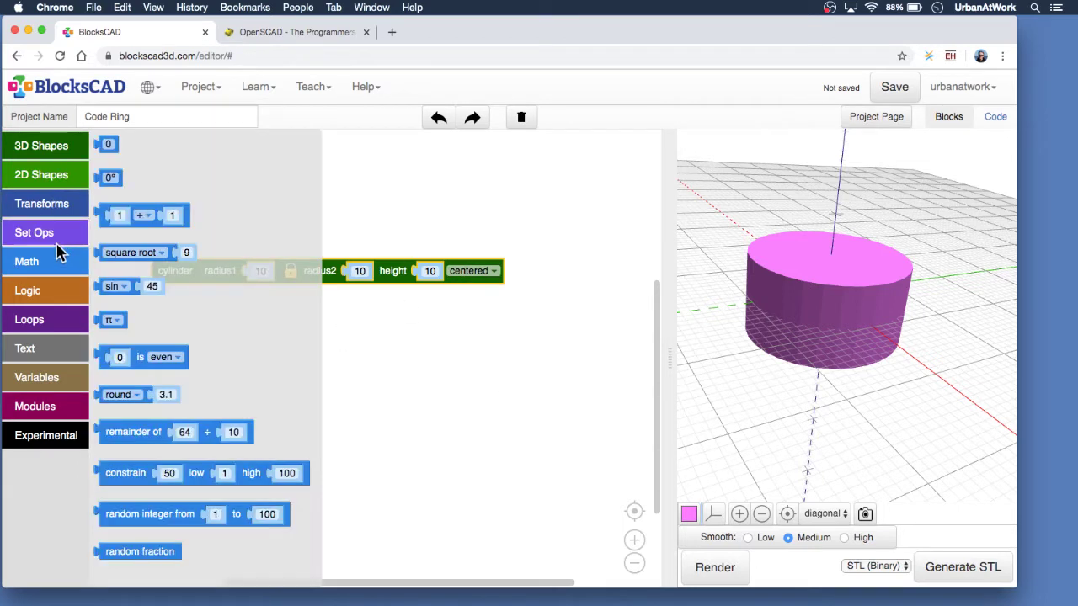
left_click(63, 244)
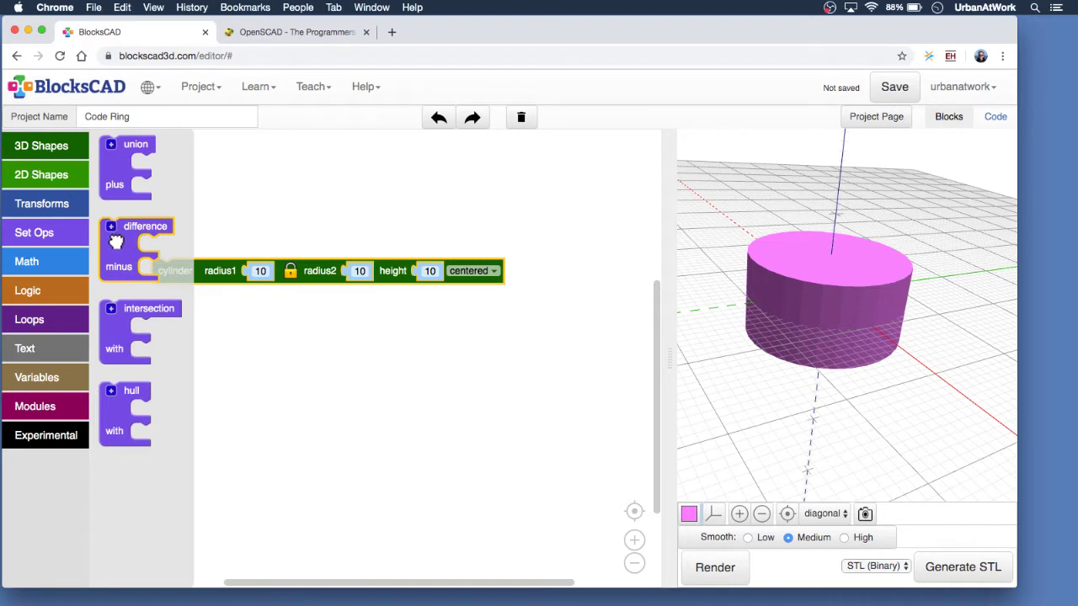
left_click_drag(117, 242, 153, 332)
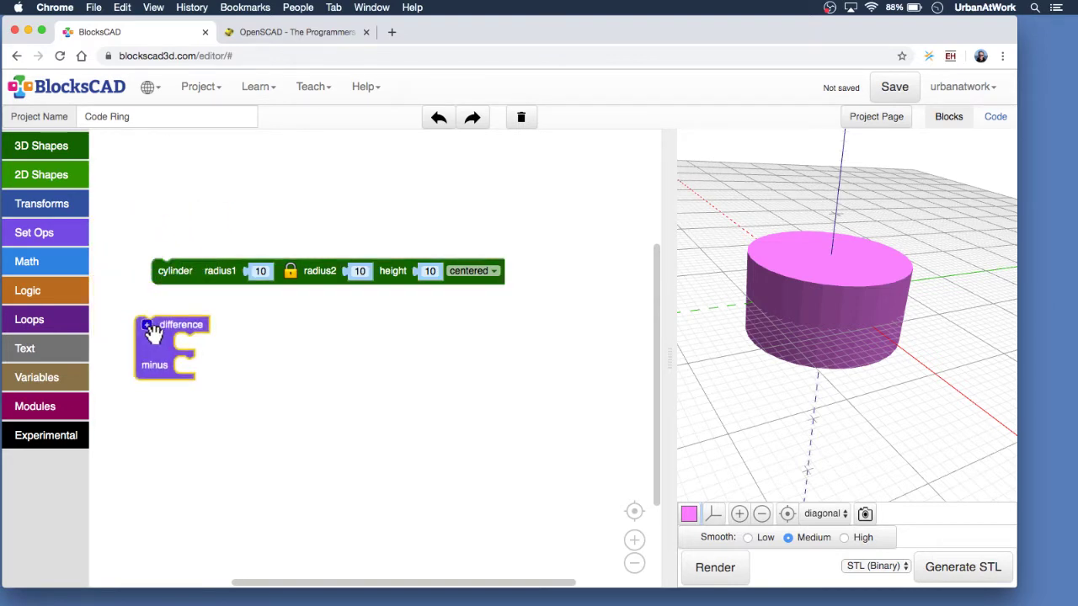
Place a new cylinder in the difference's minus slot and the existing centered cylinder in its first slot.
right_click(182, 268)
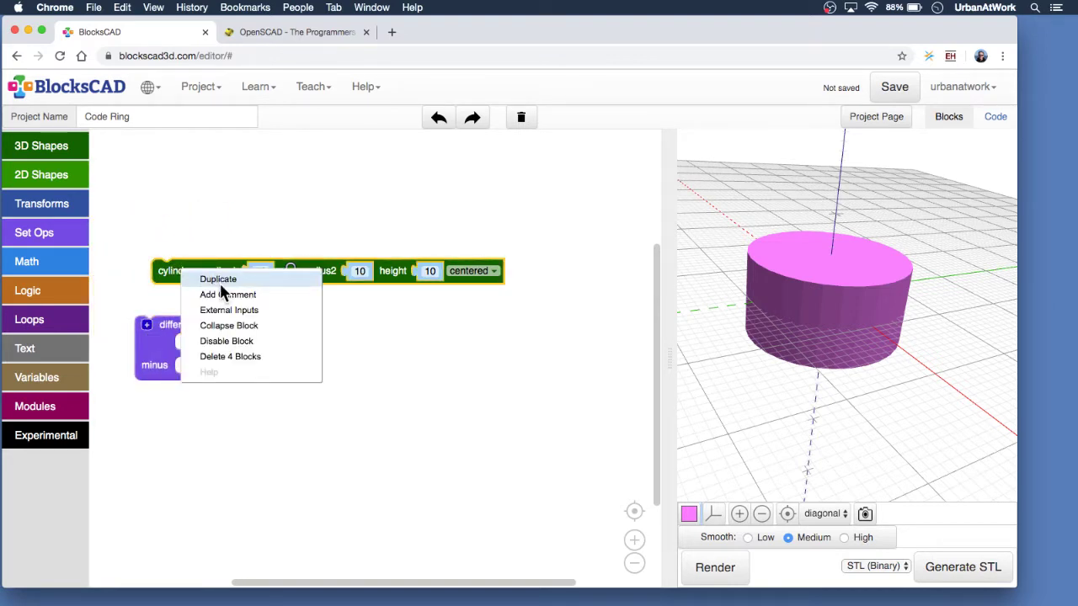
left_click(201, 215)
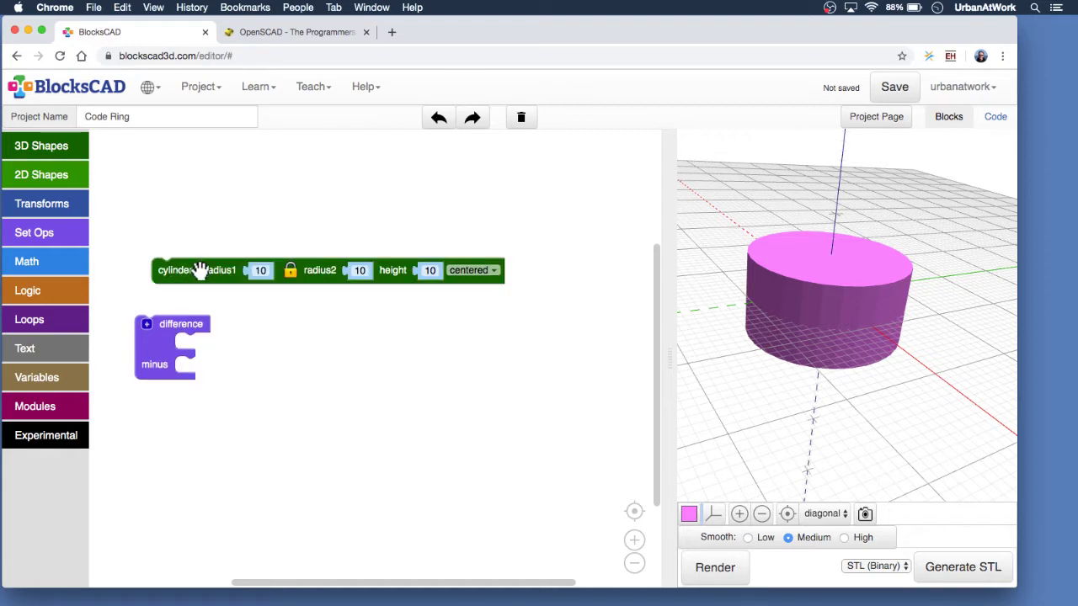
left_click_drag(200, 269, 276, 288)
left_click(44, 147)
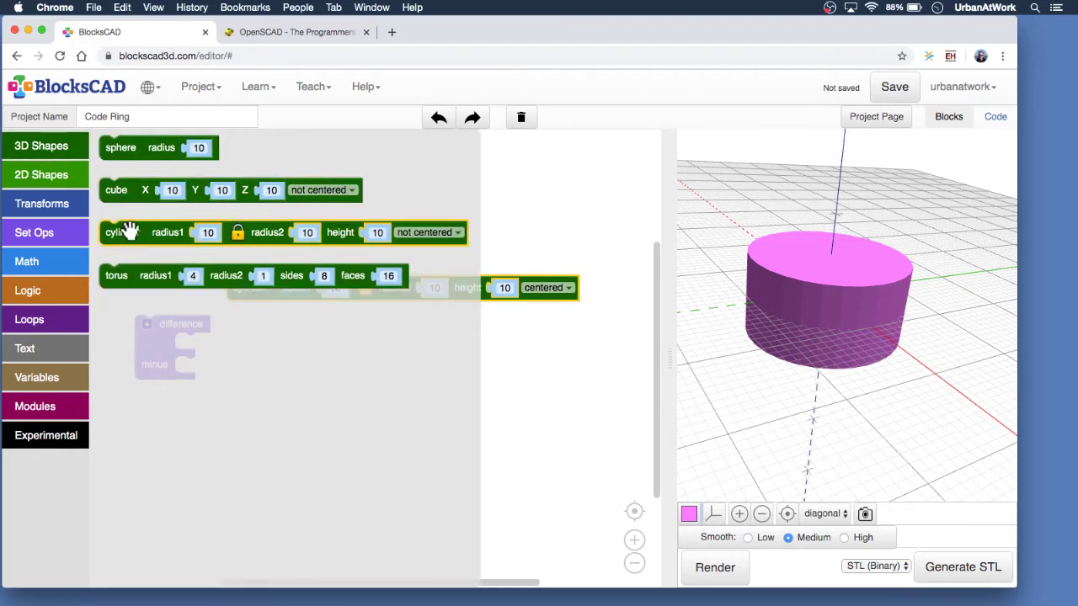
left_click_drag(128, 236, 207, 362)
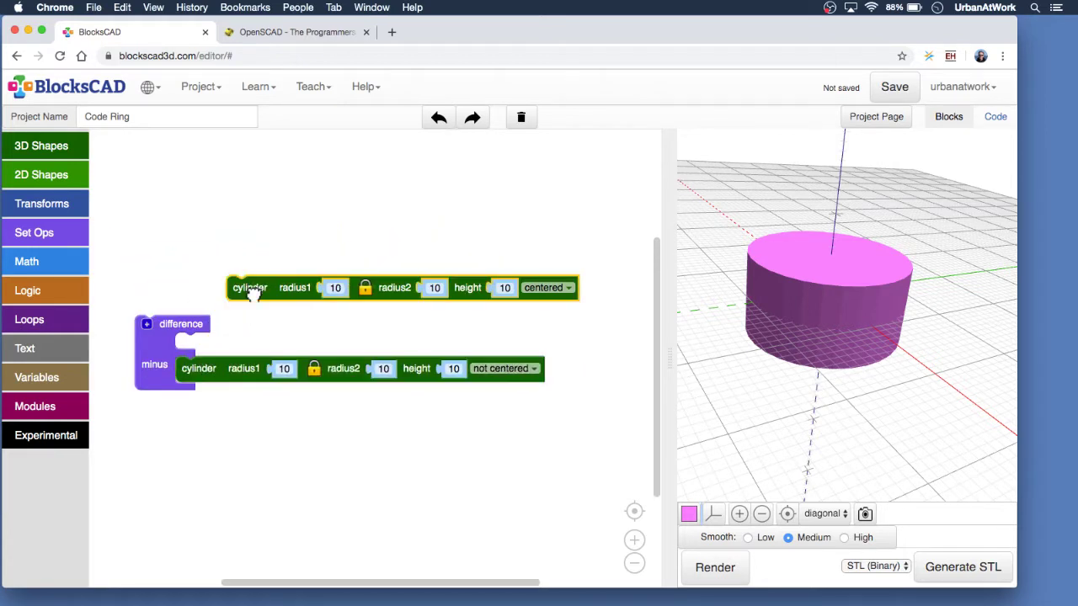
left_click_drag(241, 286, 240, 353)
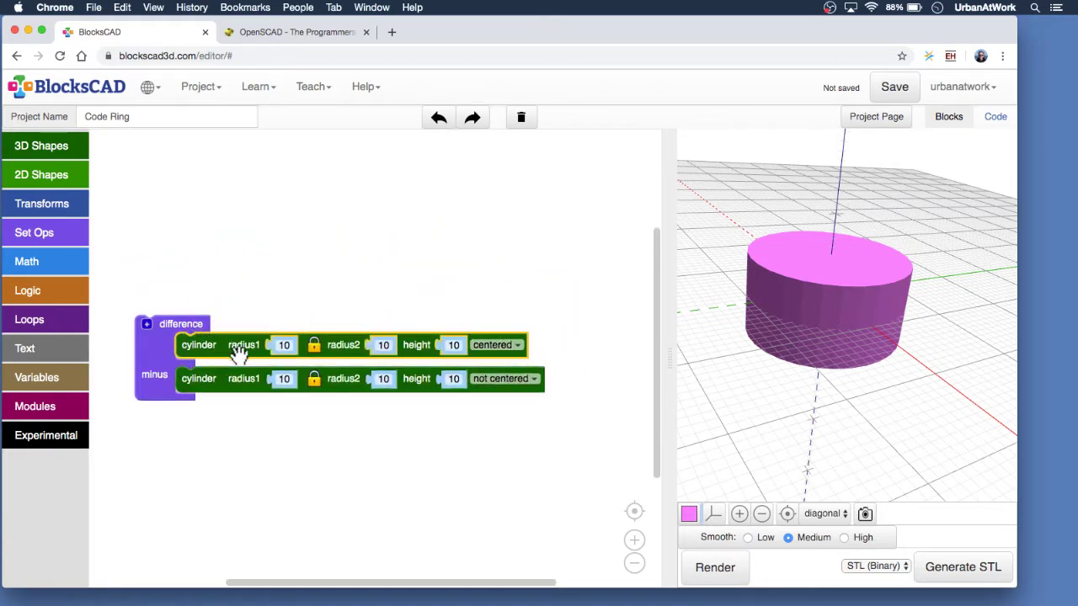
Set the subtracted cylinder's radii to 9, render the difference and inspect the hollow from above.
left_click(287, 379)
type("9")
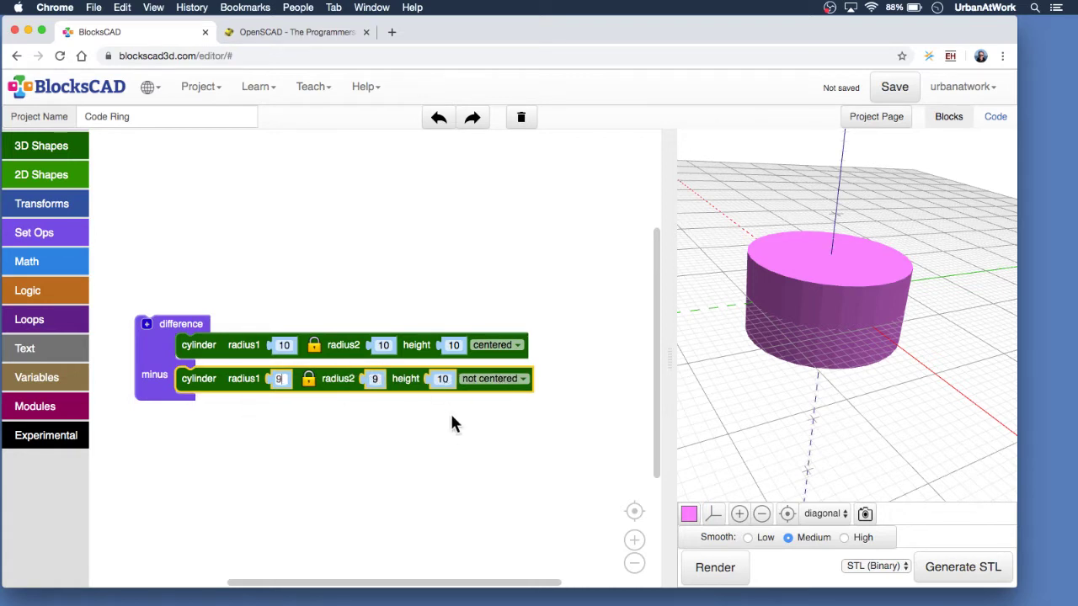
left_click(437, 434)
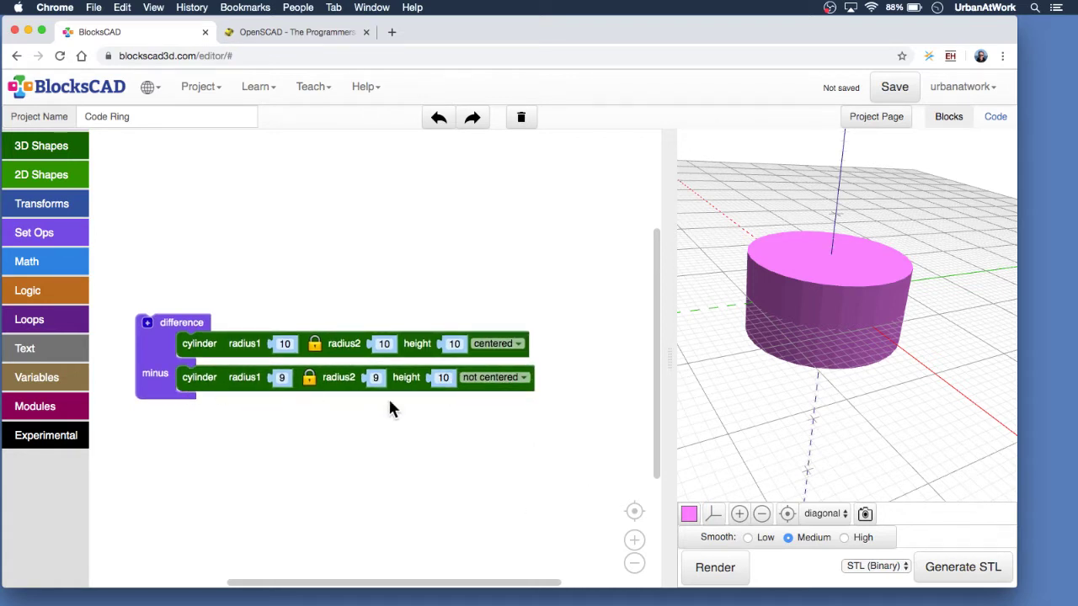
left_click(716, 568)
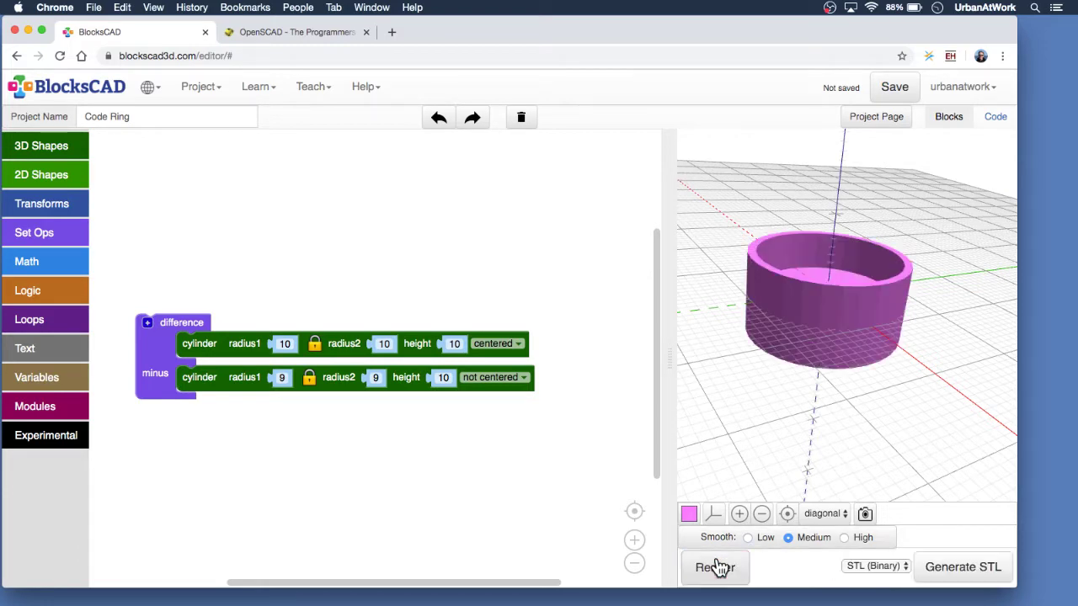
left_click_drag(970, 320, 910, 115)
left_click_drag(819, 392, 815, 423)
Take the non-centered cylinder out of the difference, set it aside and duplicate the centered cylinder.
left_click_drag(202, 377, 238, 487)
right_click(231, 342)
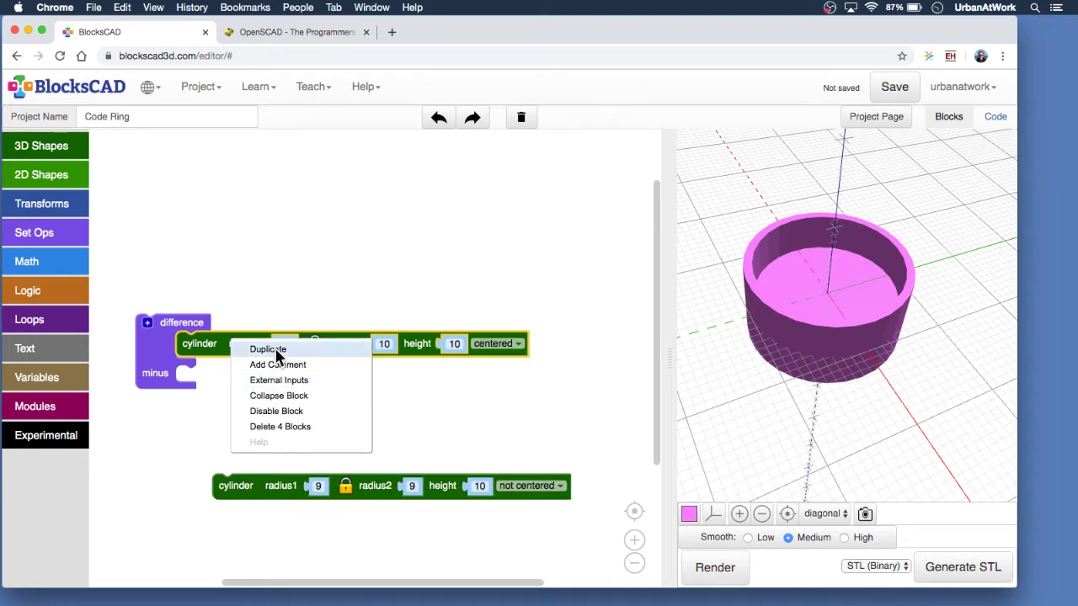
left_click(268, 349)
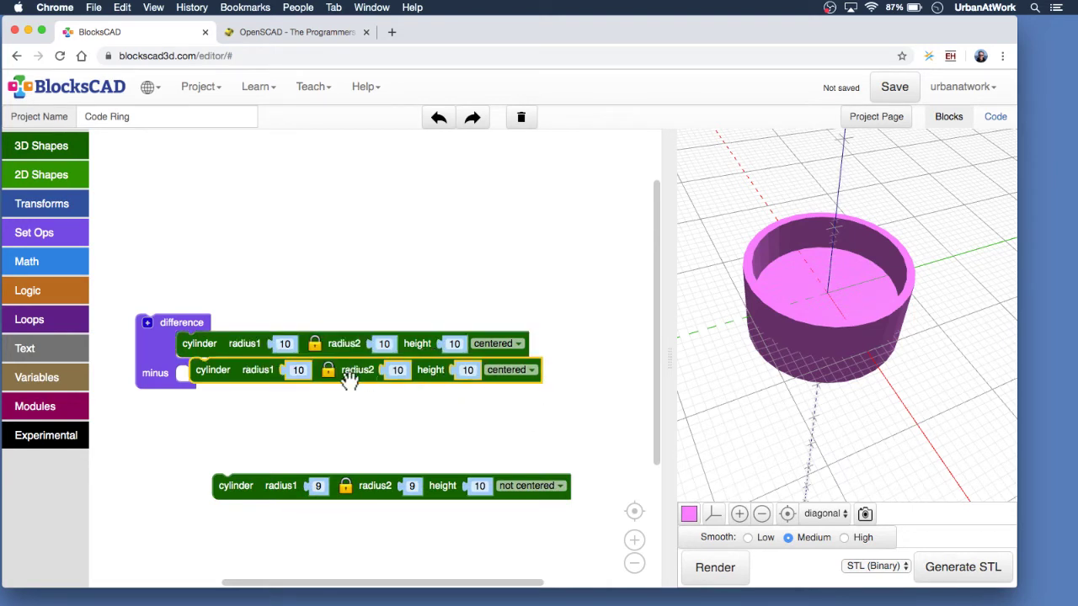
left_click_drag(557, 489, 569, 485)
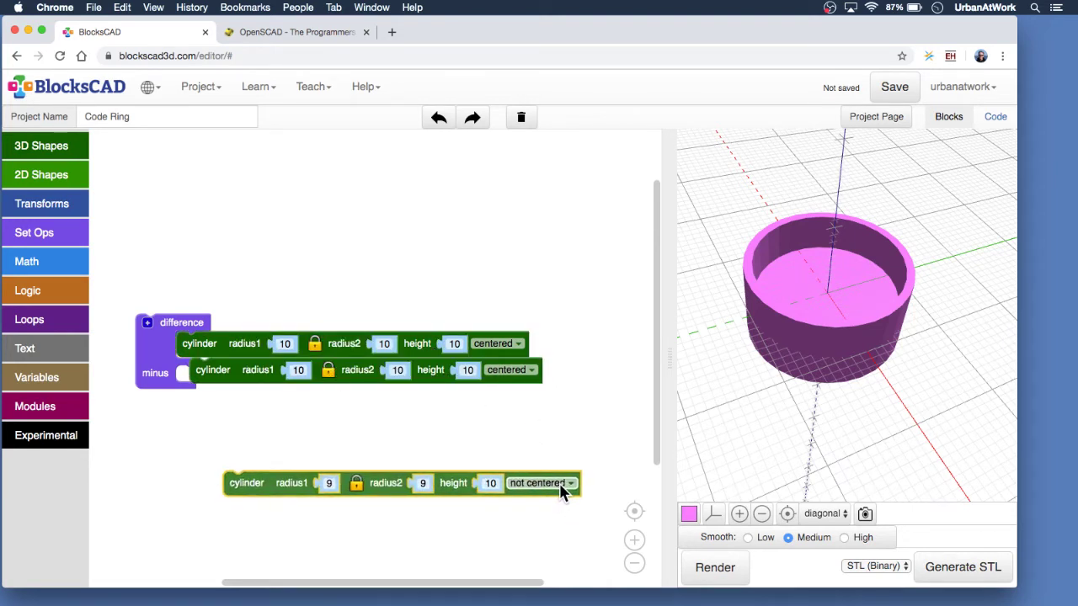
Set the duplicate cylinder's radii to 9, keep it centered, render, and place it in the difference's minus slot.
left_click_drag(867, 343, 734, 313)
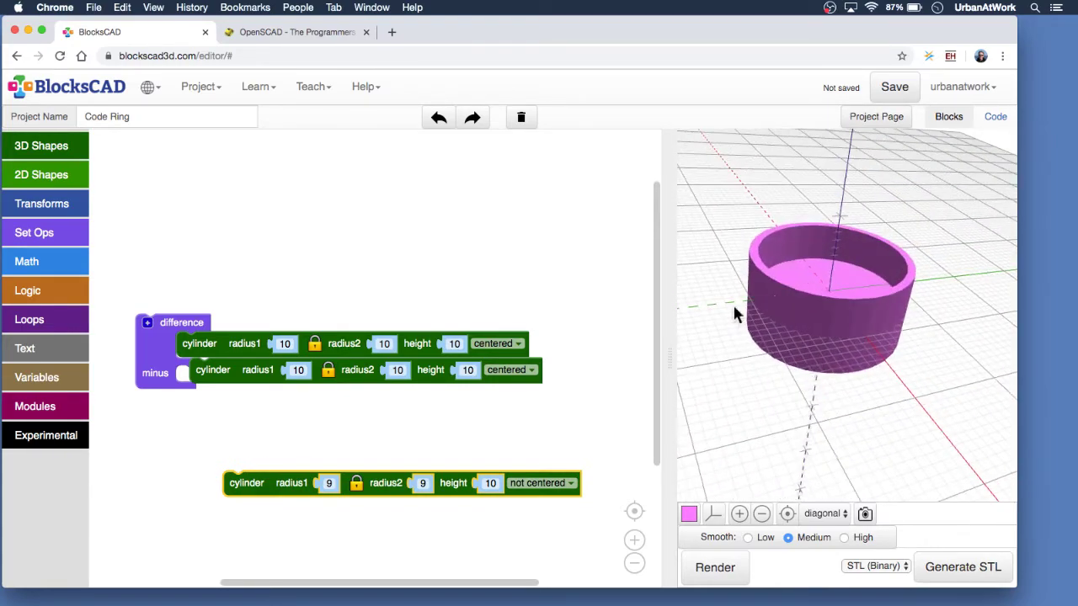
left_click(511, 370)
left_click(599, 317)
left_click(300, 371)
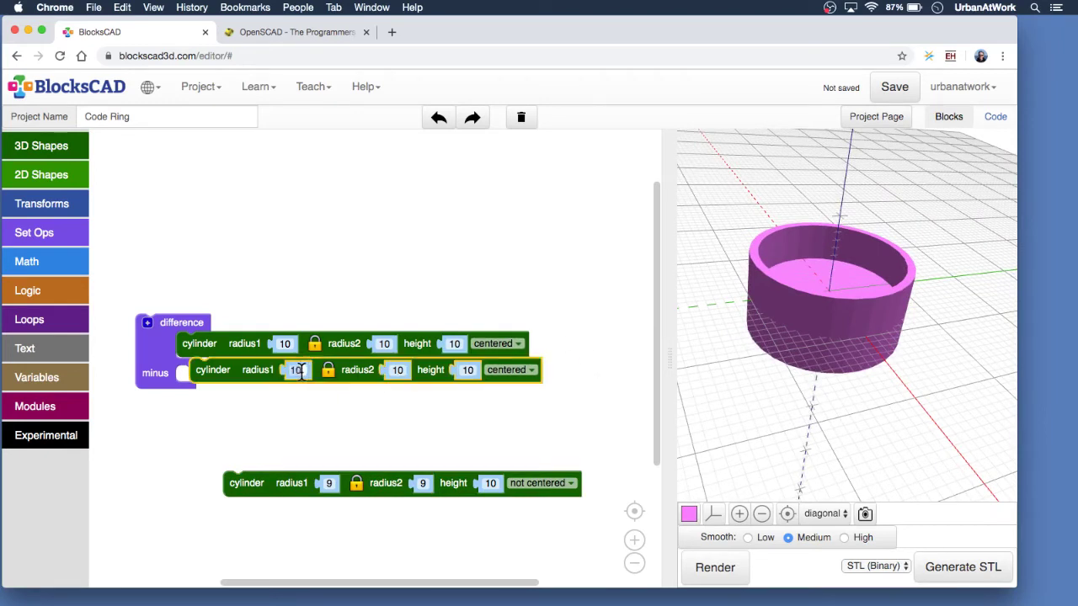
key("Tab")
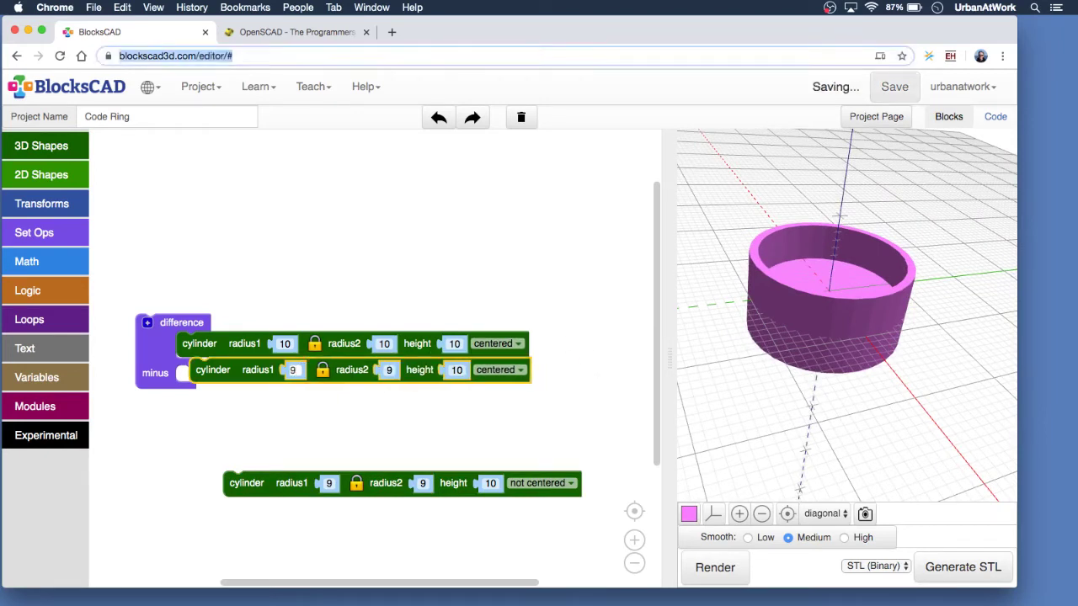
left_click(715, 569)
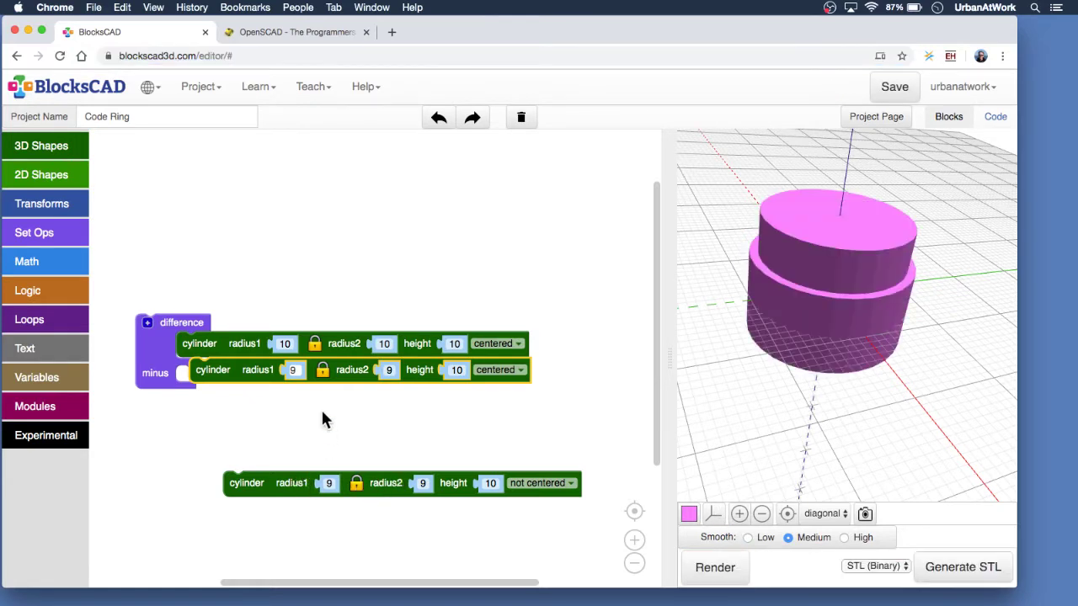
left_click_drag(224, 361, 211, 371)
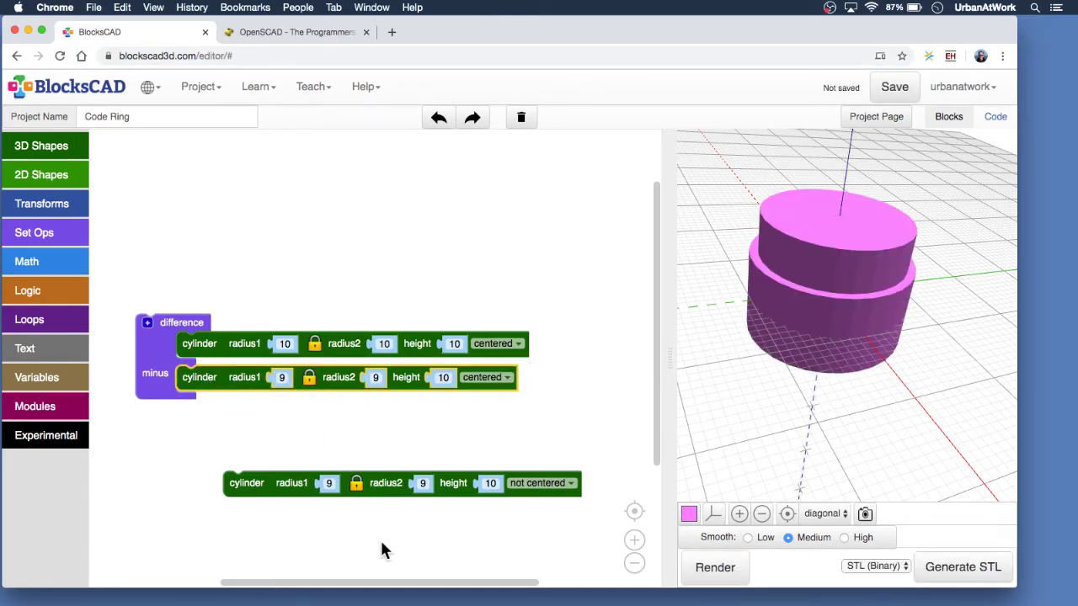
Render the difference together with the spare cylinder and inspect the model from the side and below.
left_click(723, 573)
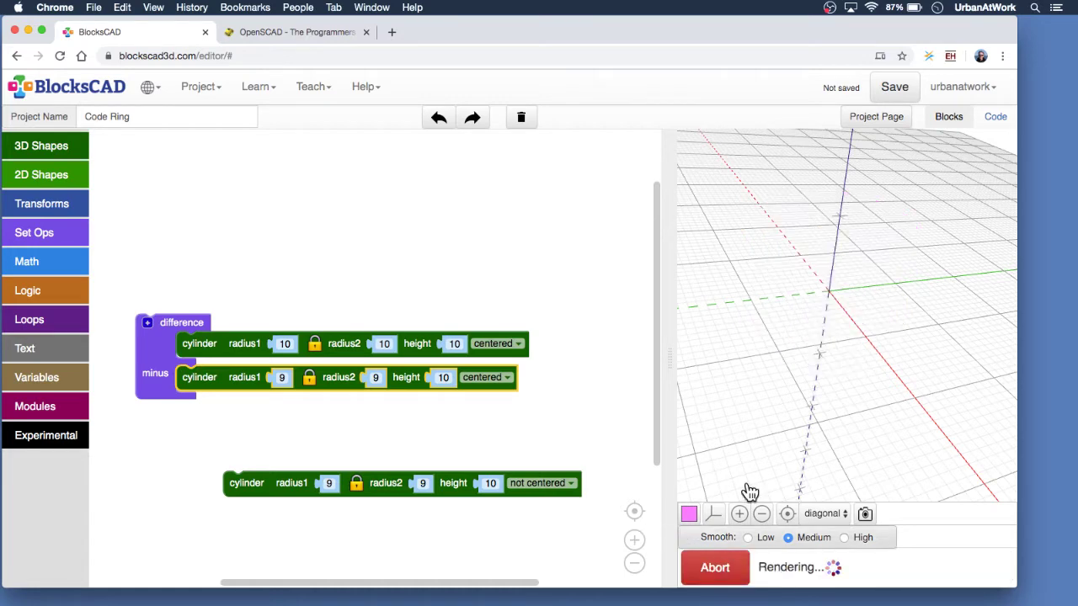
left_click_drag(710, 409, 787, 331)
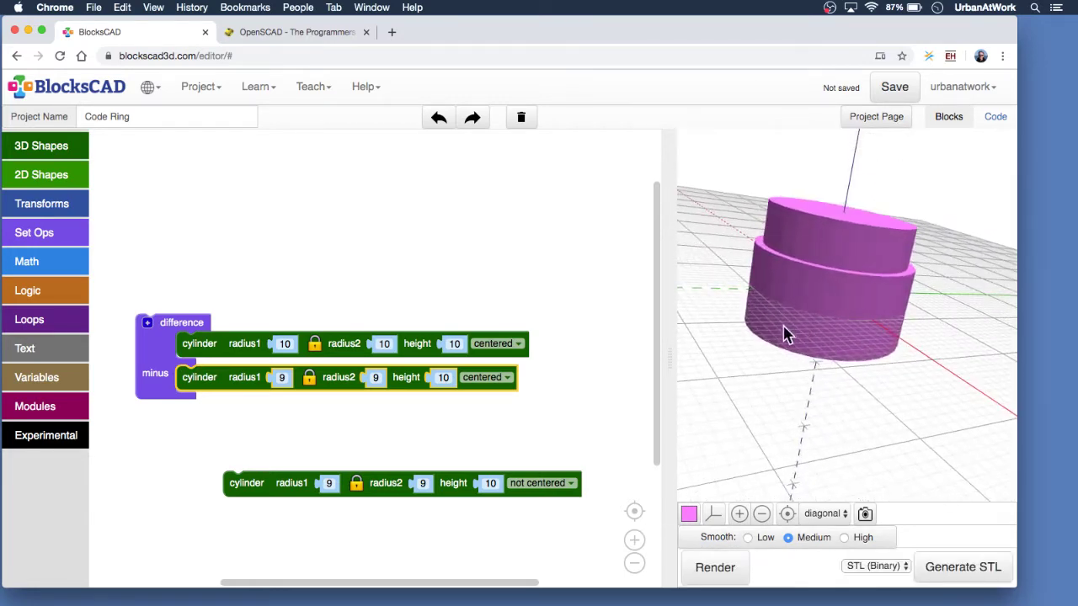
left_click_drag(724, 374, 529, 322)
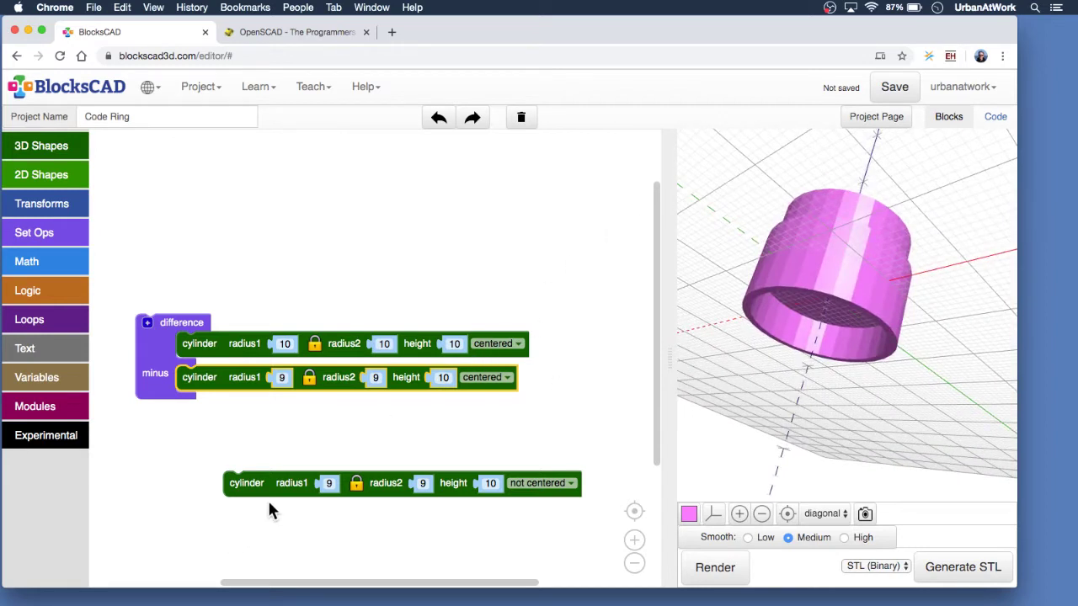
Delete the spare non-centered cylinder, re-render the difference and inspect the ring from all sides.
left_click_drag(269, 495, 5, 493)
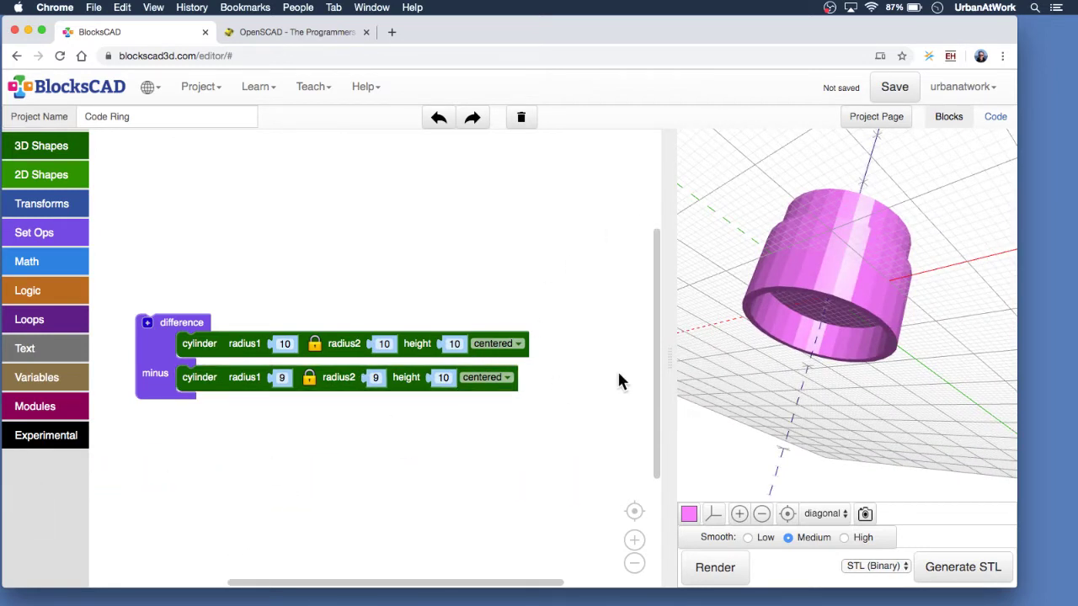
left_click(744, 569)
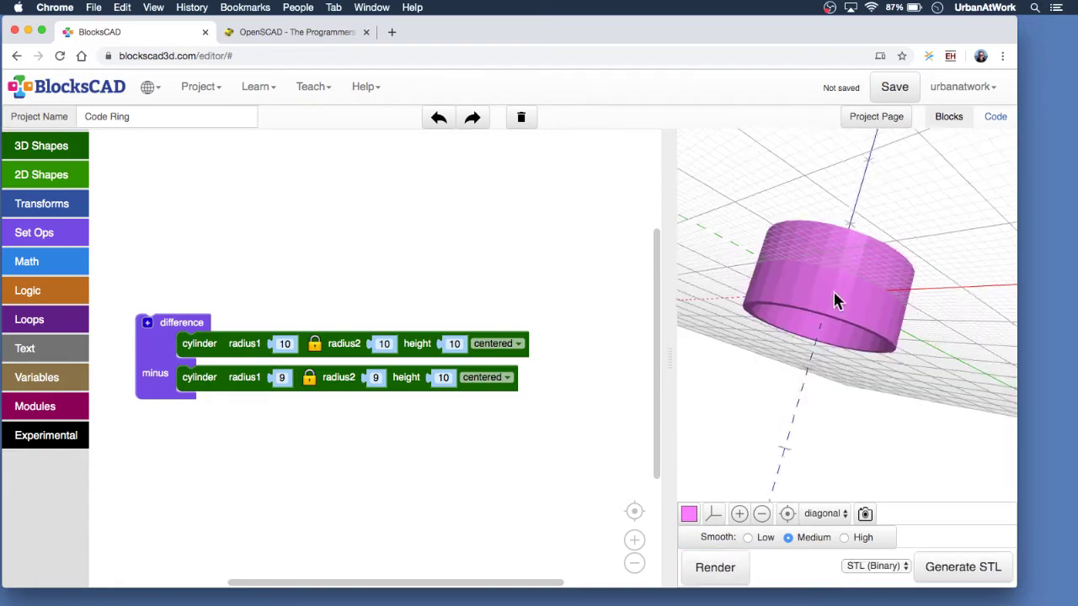
left_click_drag(985, 313, 898, 113)
left_click_drag(761, 315, 860, 365)
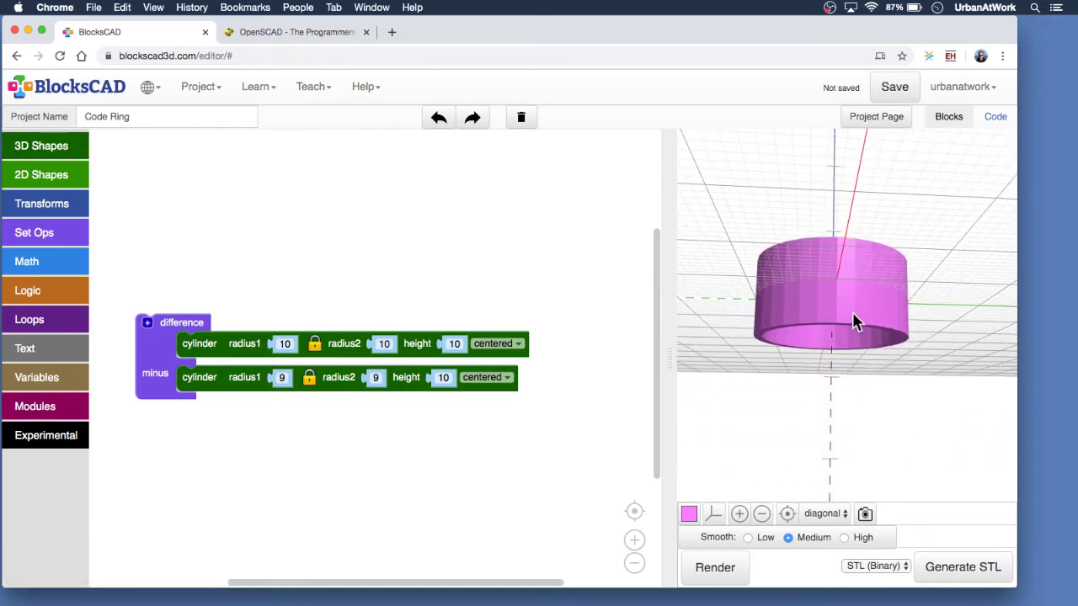
left_click_drag(926, 200, 844, 416)
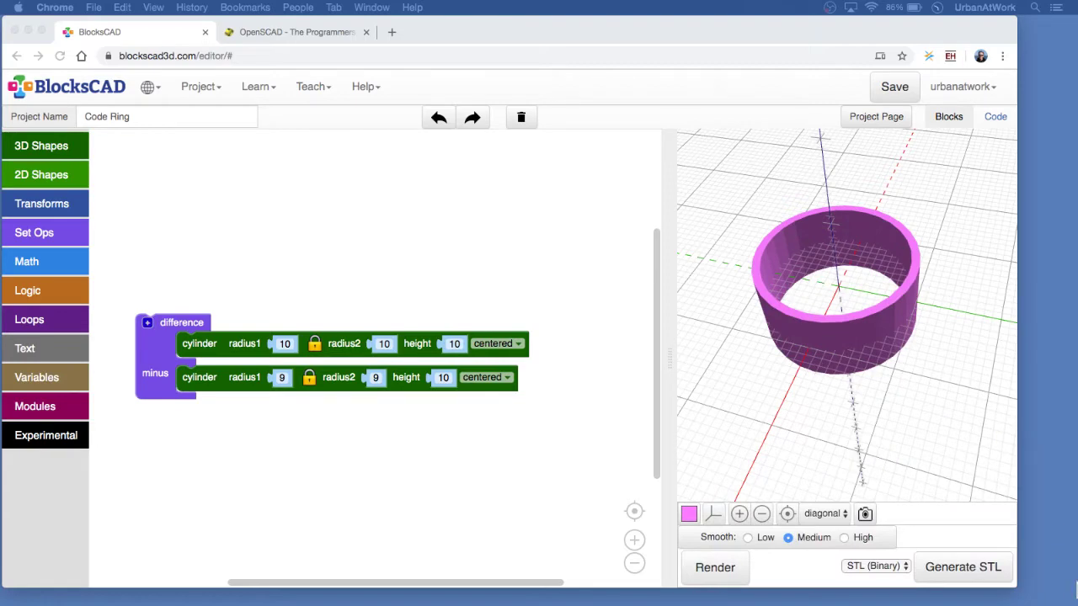
left_click(866, 414)
left_click_drag(834, 385, 840, 226)
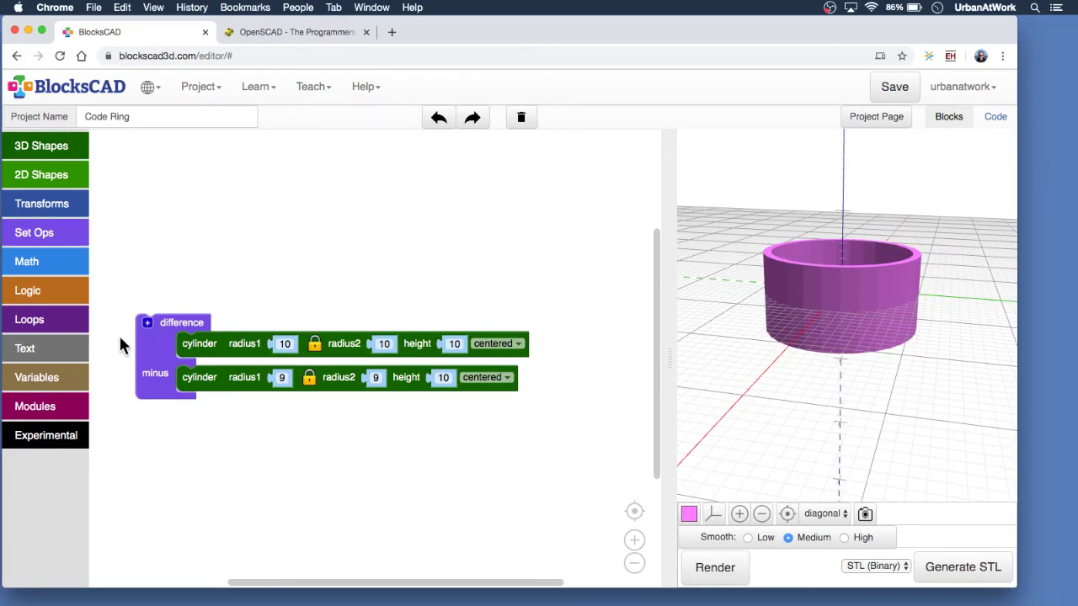
Add a set-variable block above the difference and rename its variable to insideRingDiameter.
left_click(78, 378)
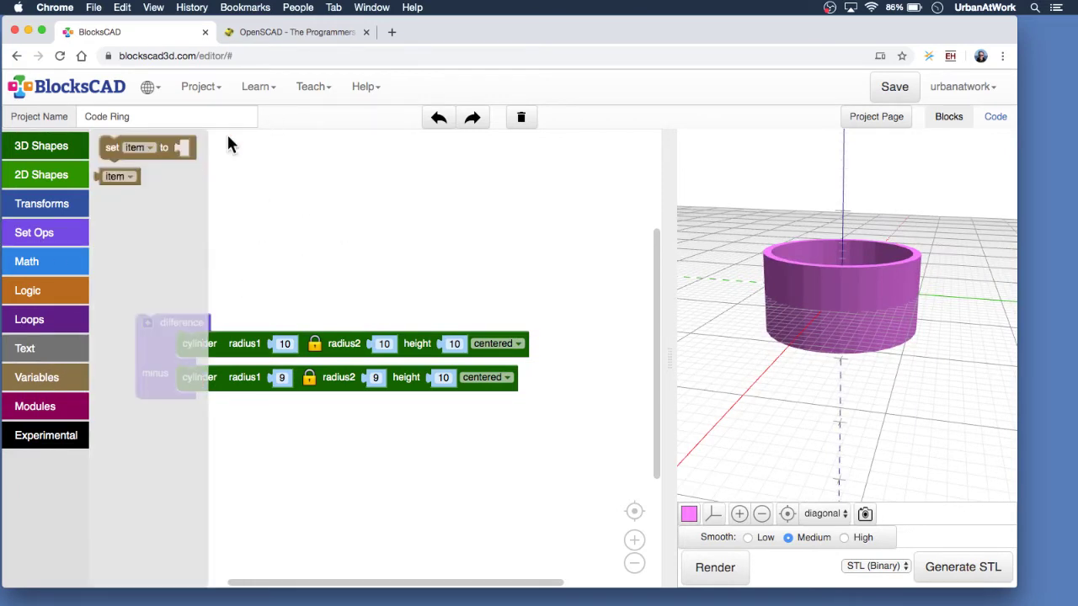
left_click_drag(168, 149, 205, 162)
left_click(178, 159)
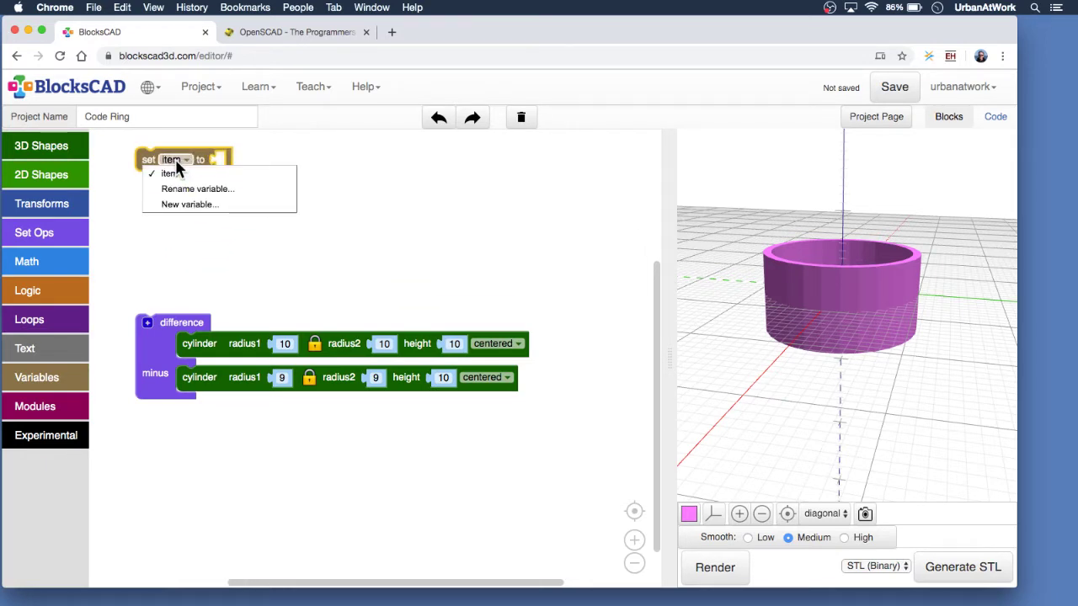
left_click(200, 190)
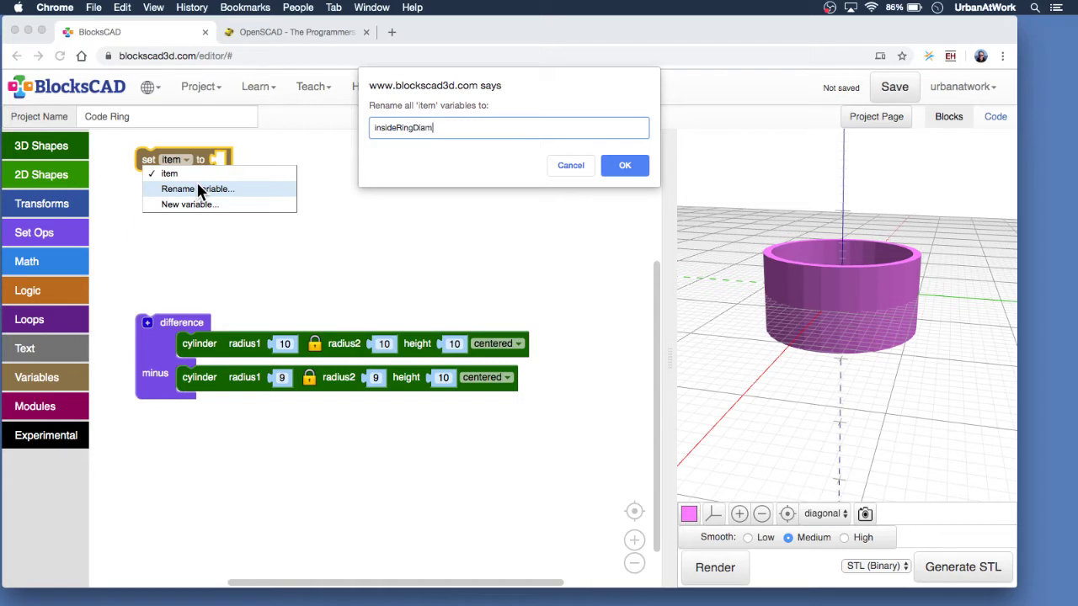
type("er")
key("BackSpace")
key("BackSpace")
key("Return")
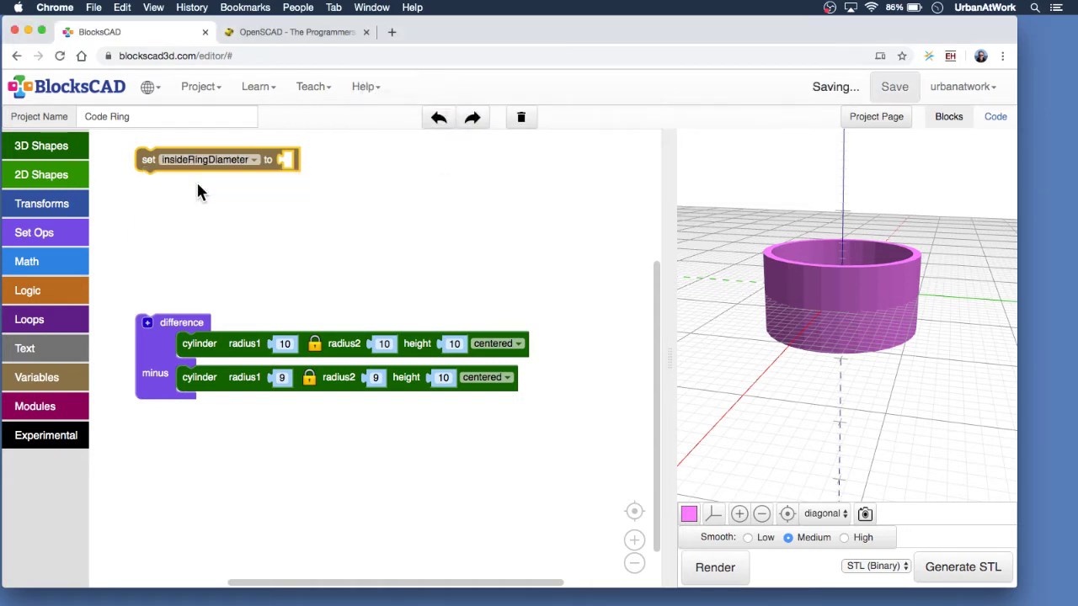
Attach a number block to the insideRingDiameter variable and set its value to 12.
left_click(51, 264)
left_click_drag(107, 143, 315, 166)
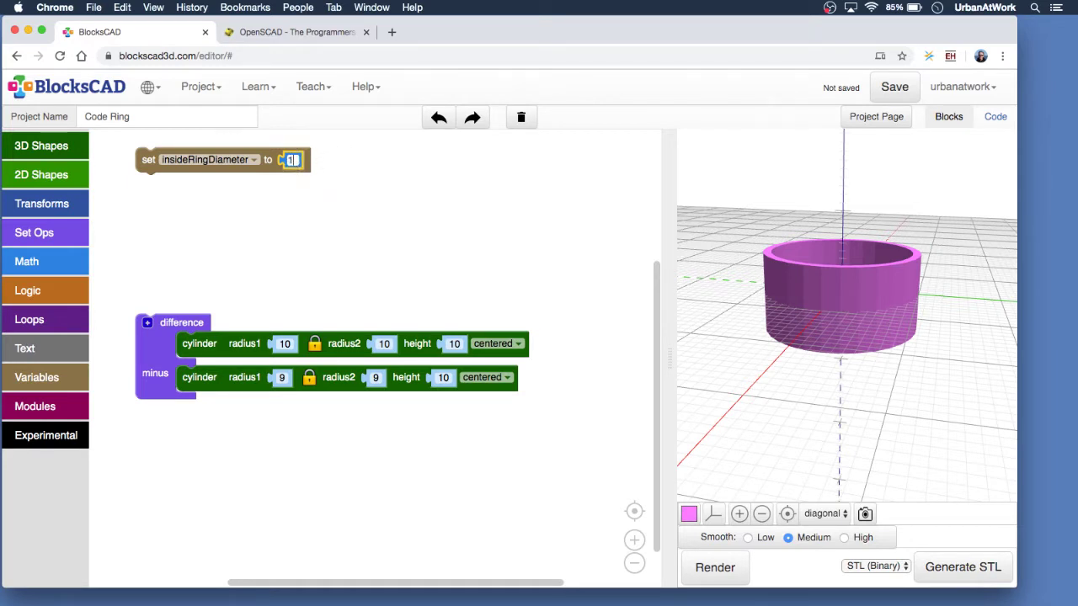
type("2")
left_click(369, 222)
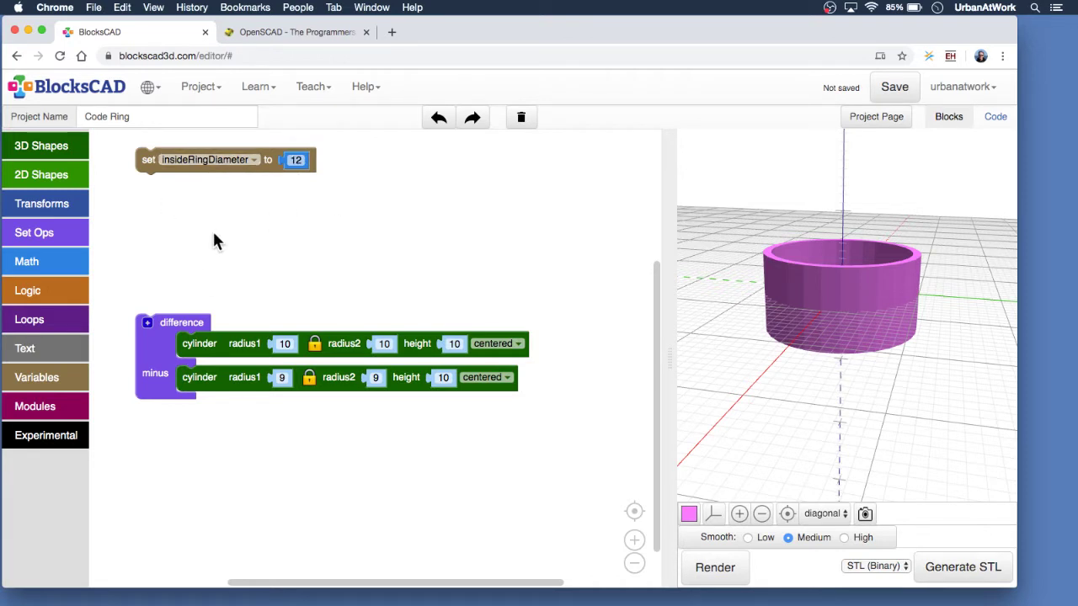
Use the insideRingDiameter variable for both radii of the difference's first cylinder and shift the difference block slightly.
left_click(60, 373)
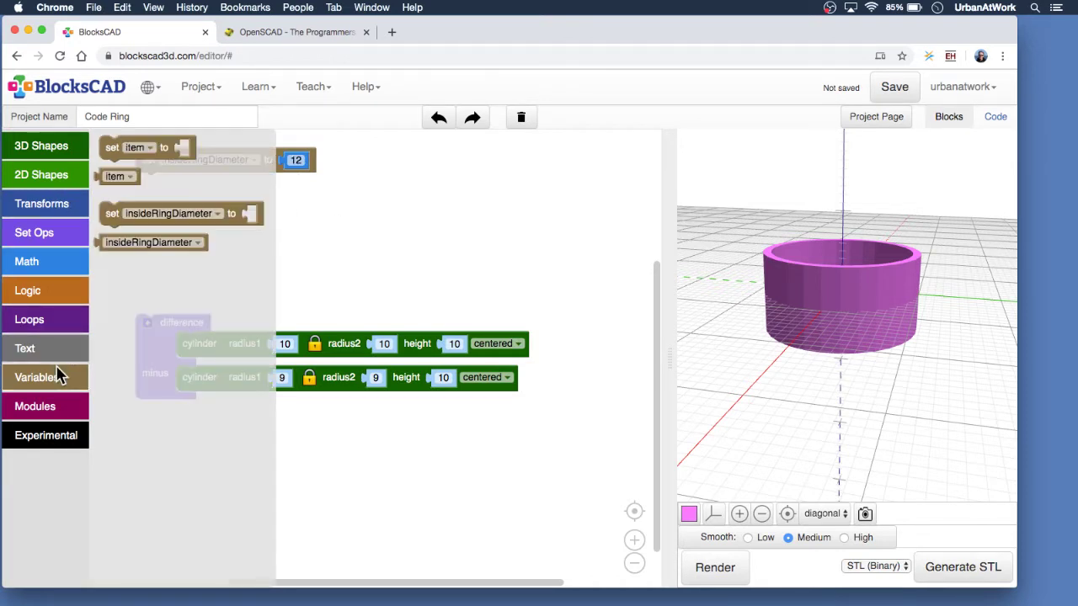
left_click_drag(111, 246, 281, 344)
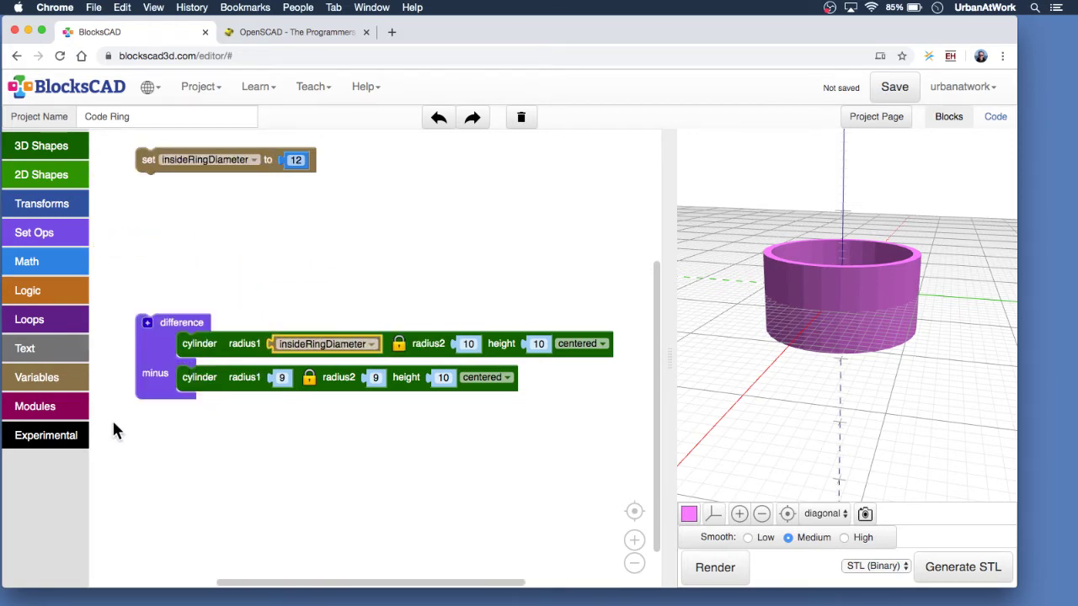
left_click(32, 381)
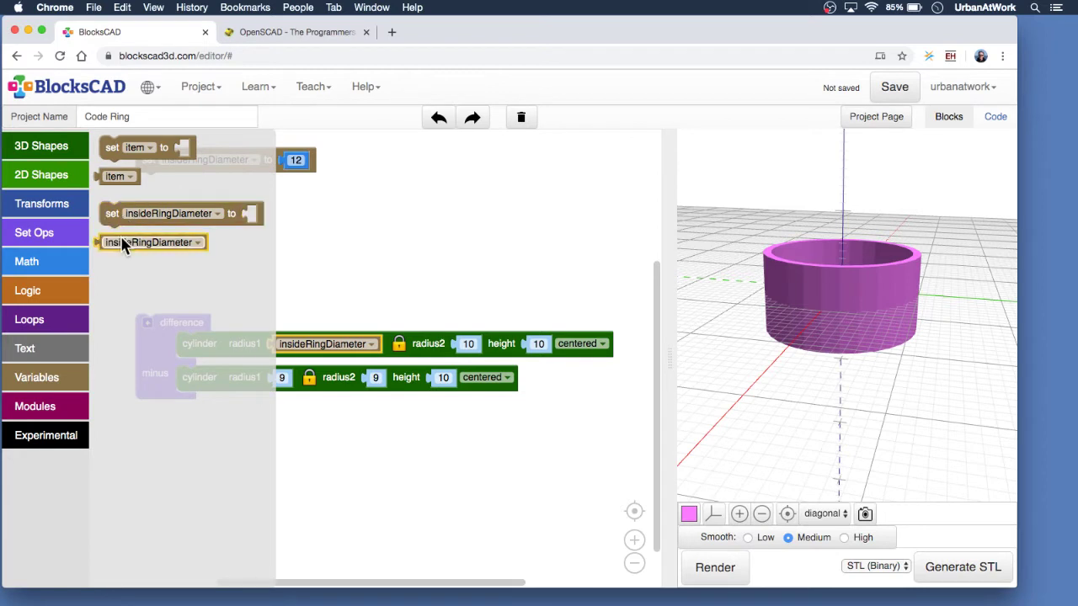
left_click_drag(125, 245, 475, 345)
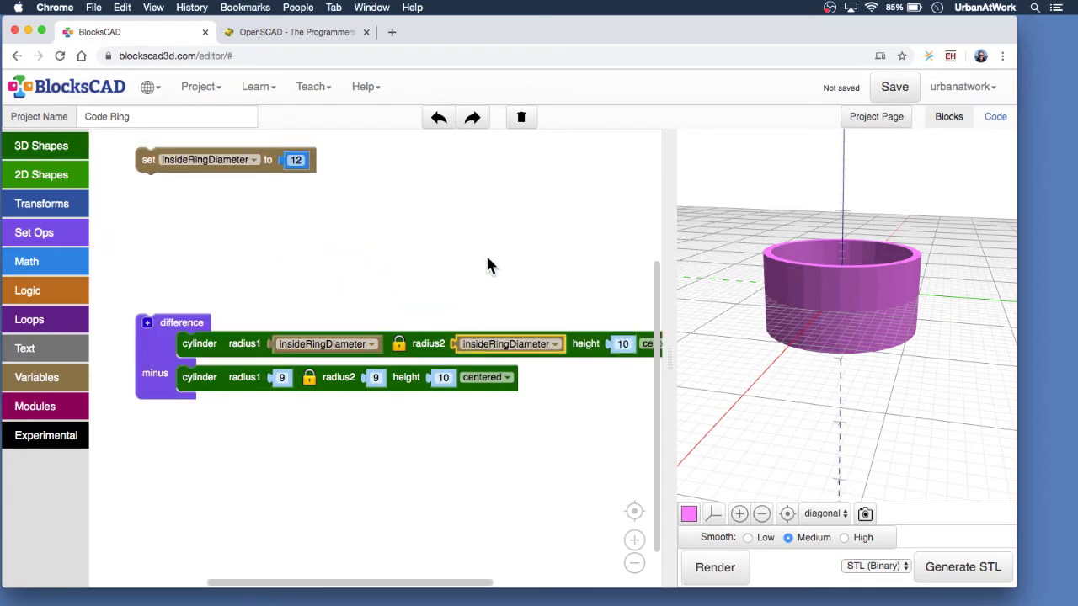
left_click_drag(148, 361, 117, 336)
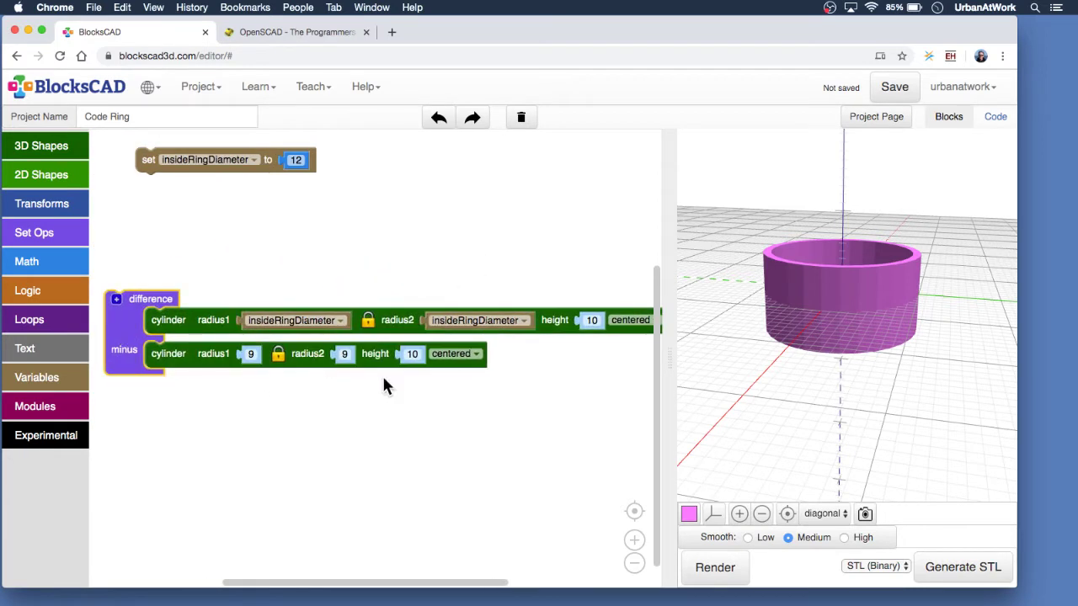
Render the ring with its variable-driven outer cylinder and inspect the wall from above and the side.
left_click(699, 578)
left_click_drag(811, 320, 797, 481)
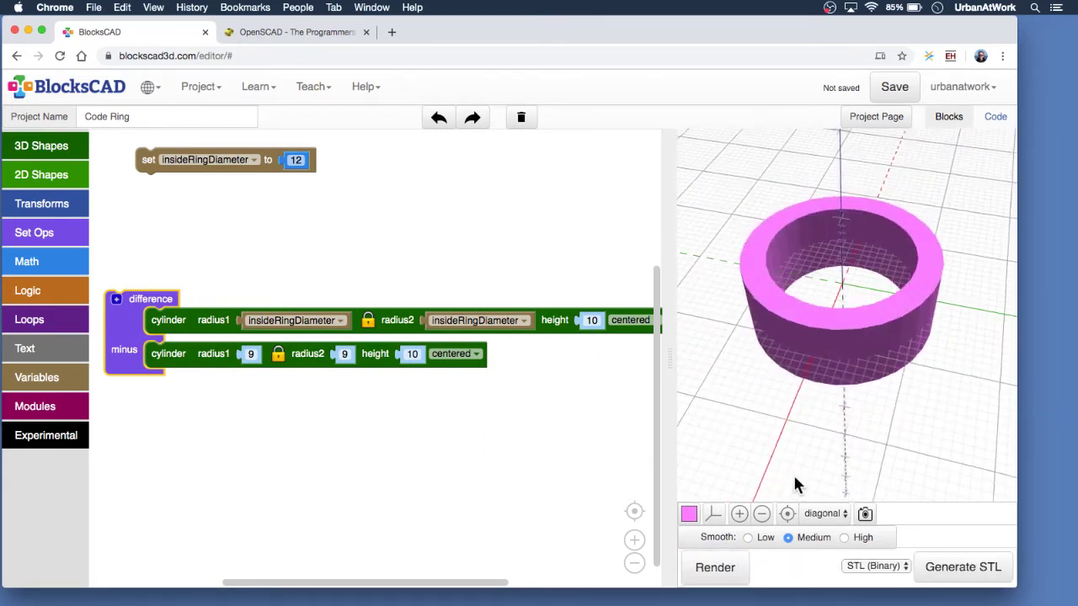
left_click_drag(839, 385, 892, 217)
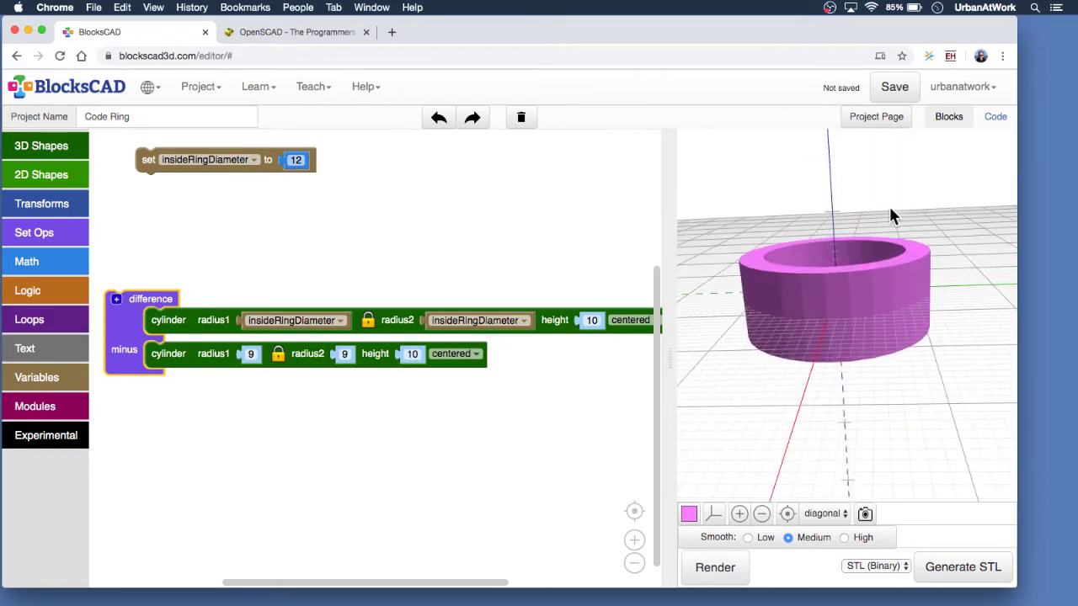
Set the height of the variable-driven outer cylinder to 8, re-render and inspect the ring.
left_click(592, 320)
type("8")
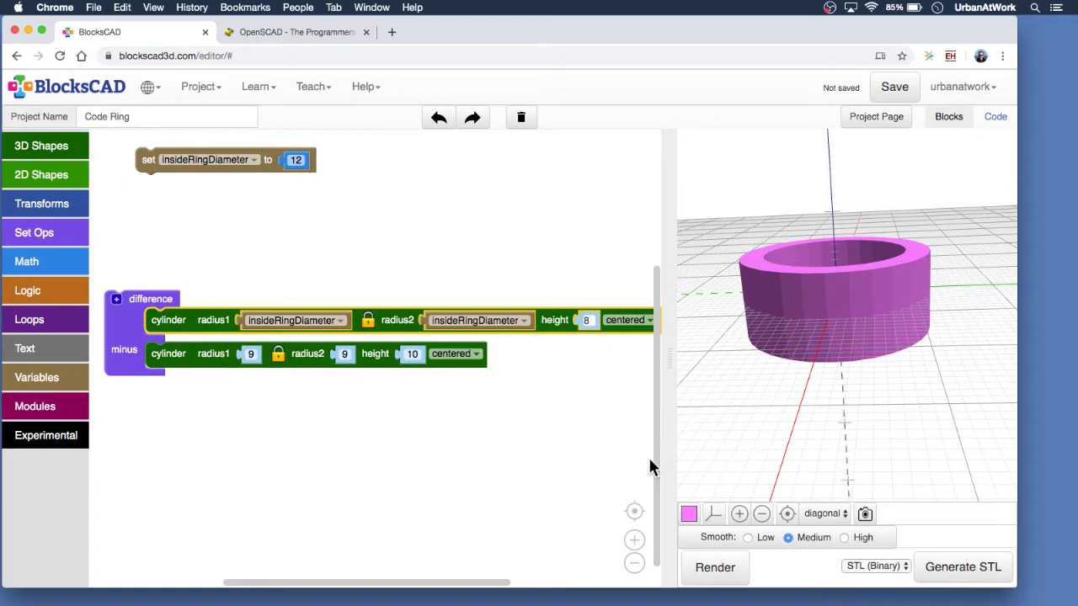
left_click(707, 569)
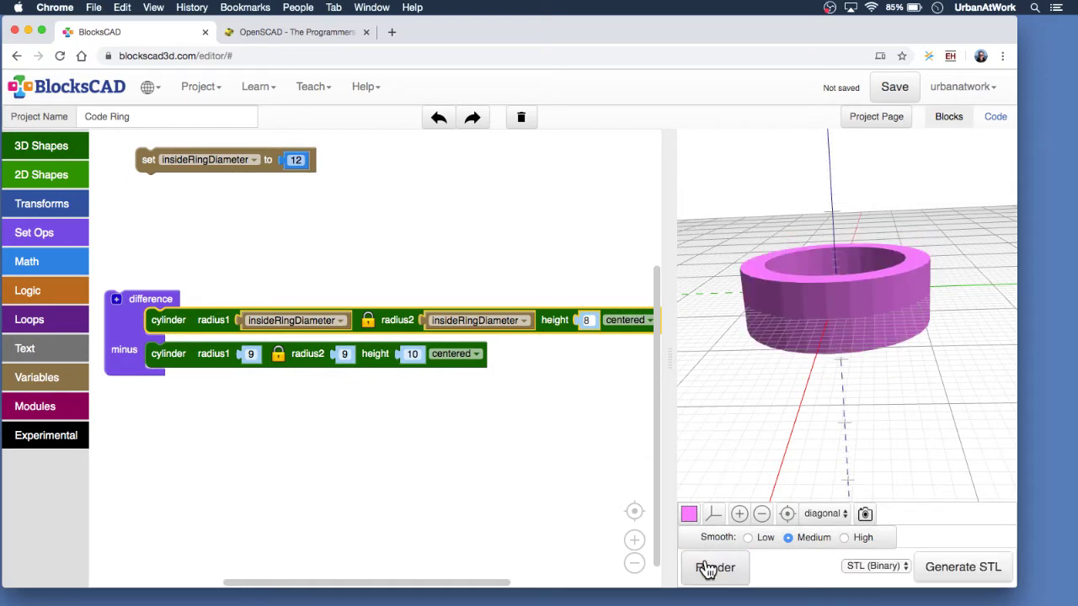
left_click_drag(776, 371, 789, 430)
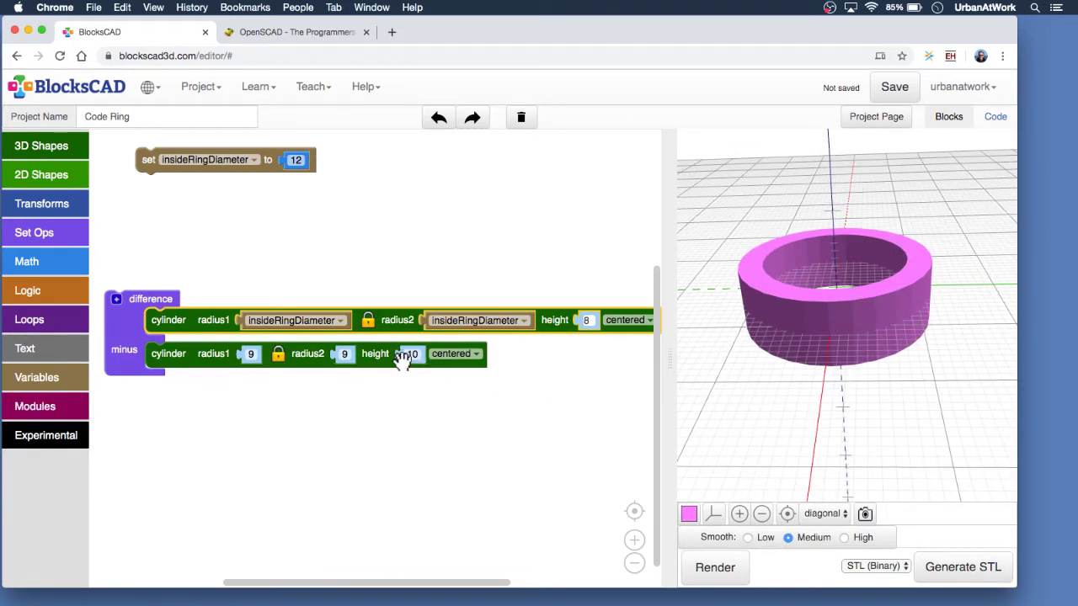
Take the subtracted cylinder out of the difference and render both cylinders to compare their heights.
left_click_drag(216, 357, 251, 405)
left_click(715, 567)
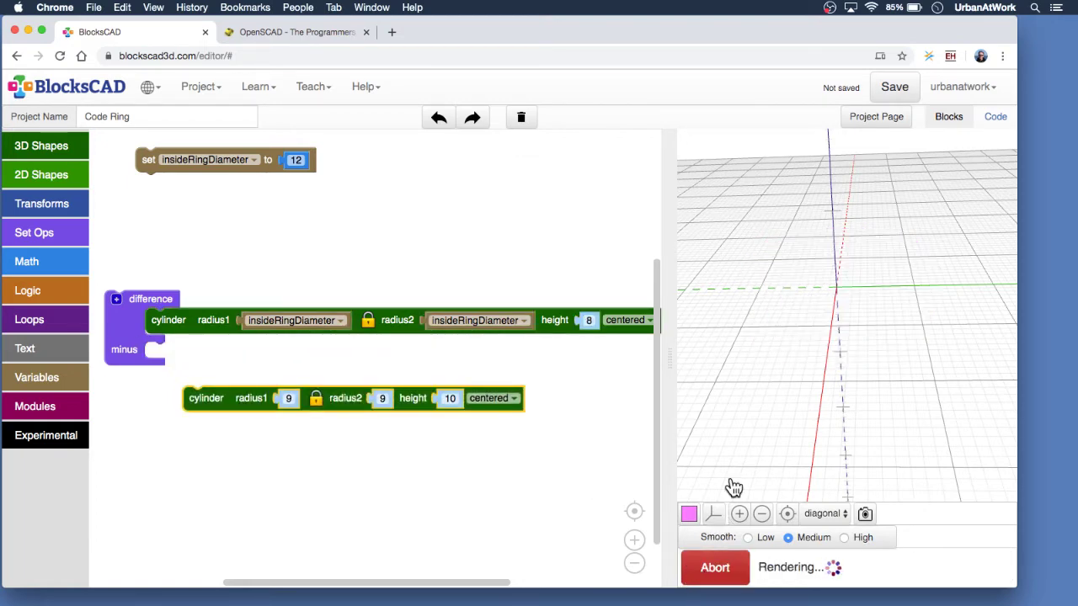
left_click_drag(830, 329, 840, 364)
left_click_drag(831, 268, 821, 354)
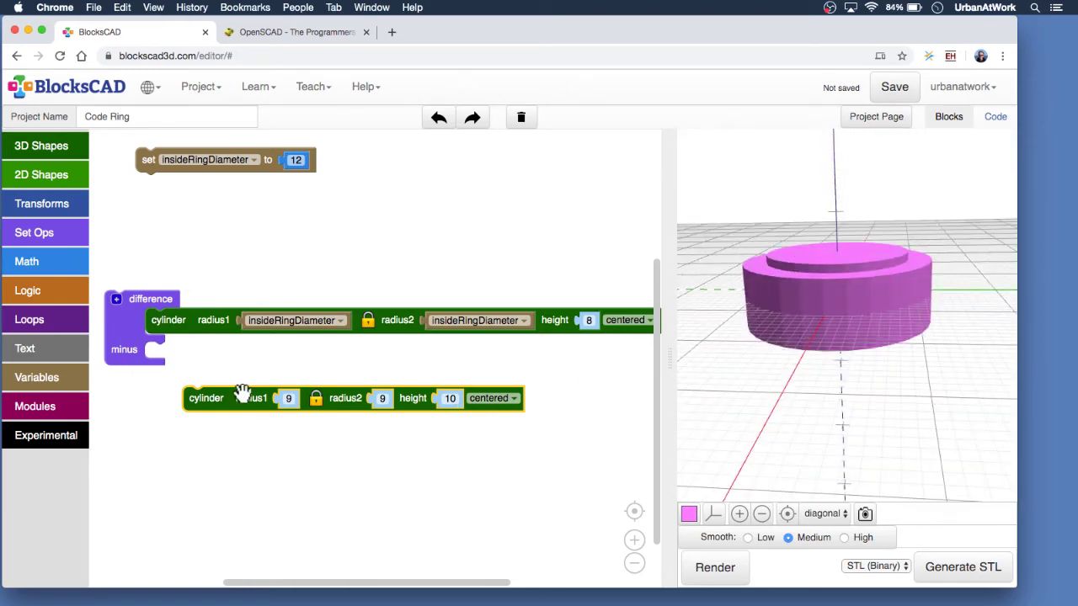
Put the radius 9 cylinder back as the subtracted shape, re-render and inspect the ring.
left_click_drag(221, 400, 190, 362)
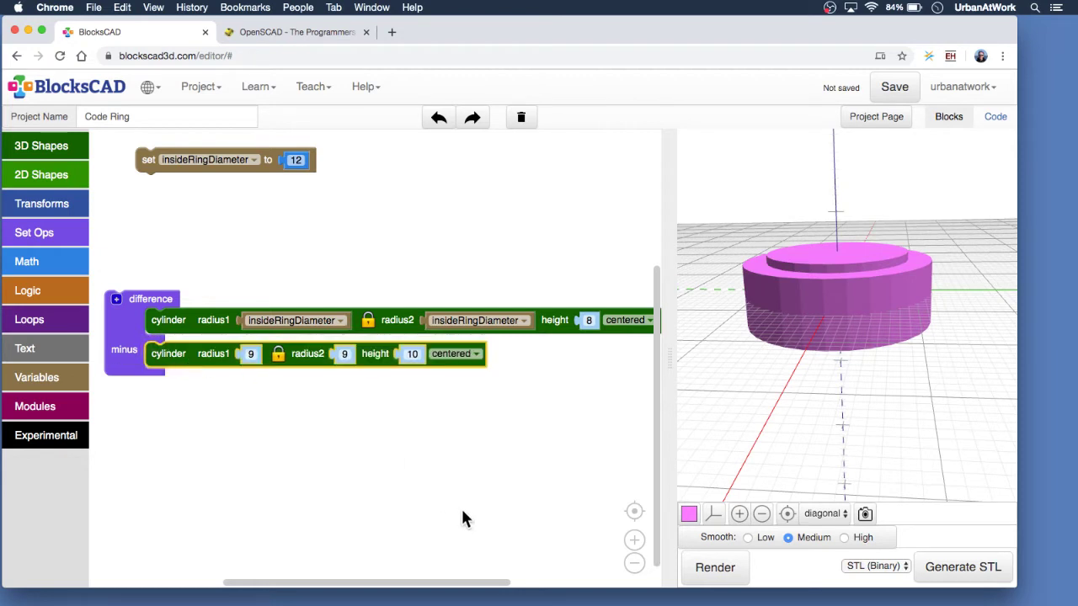
left_click(715, 567)
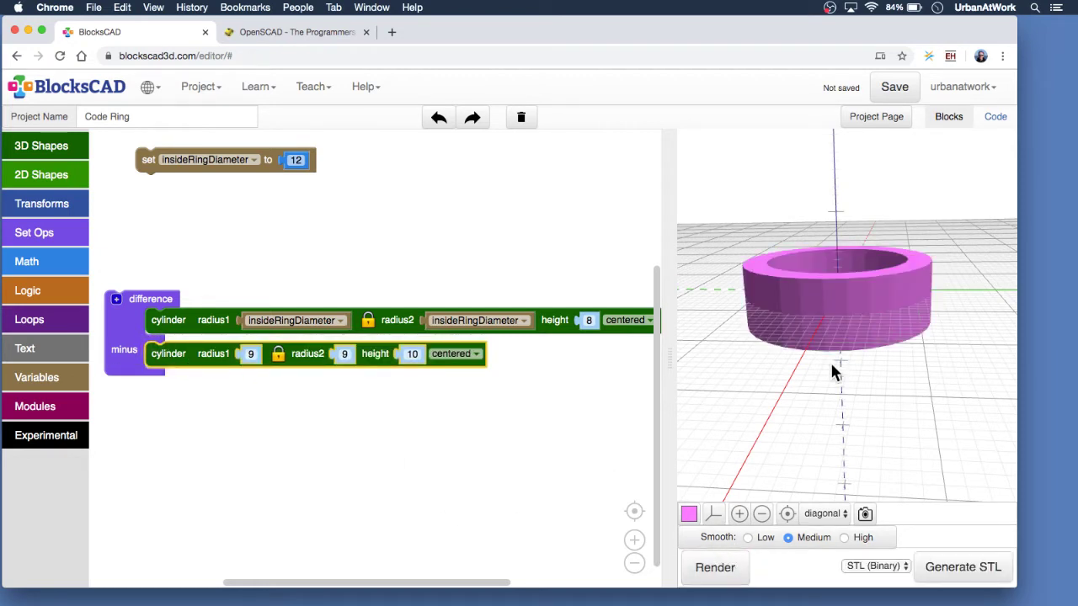
left_click_drag(834, 369, 761, 381)
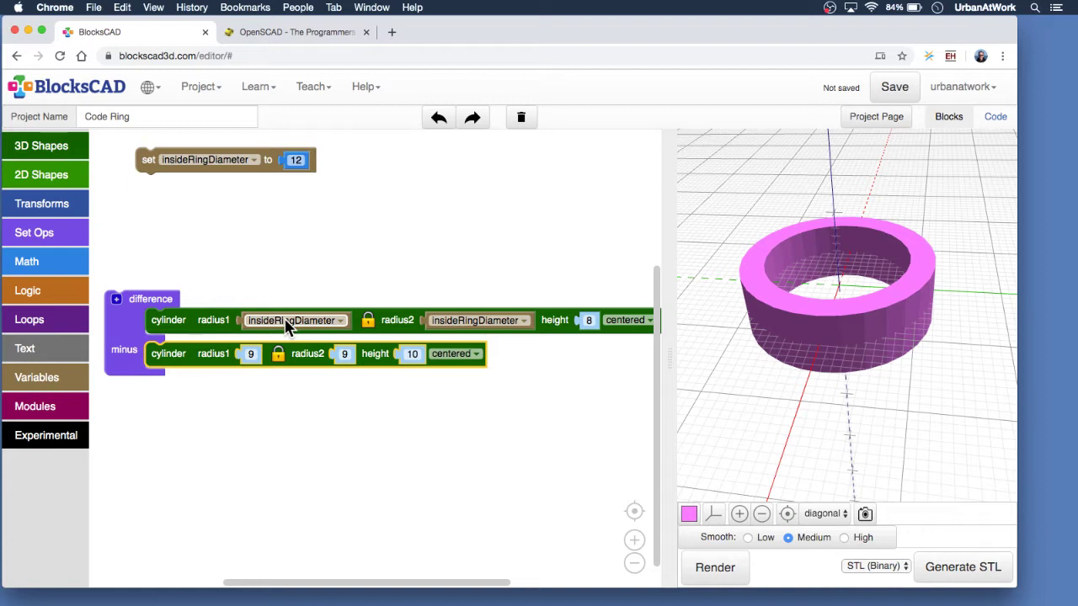
Set the insideRingDiameter cylinder aside and move the radius 9 cylinder into the difference's first slot.
left_click_drag(216, 320, 221, 409)
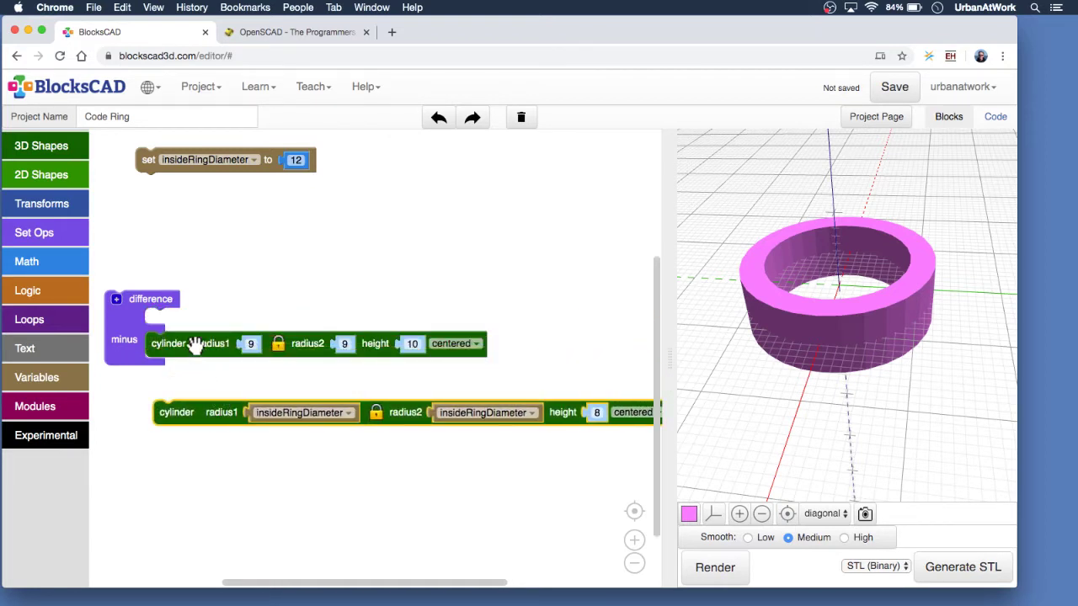
left_click_drag(193, 342, 199, 320)
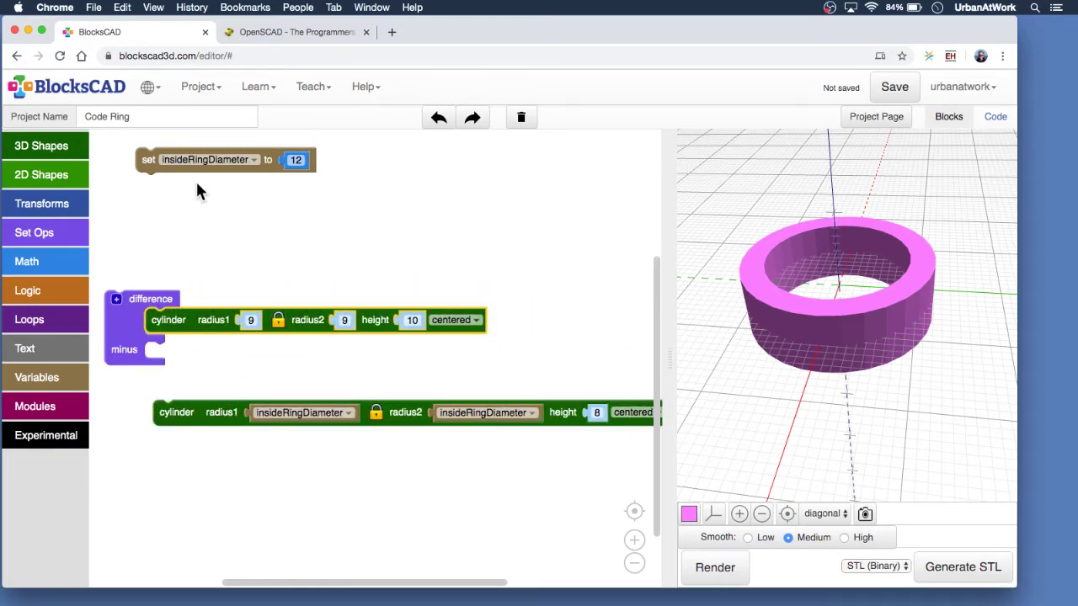
Build an insideRingDiameter + 1 expression, duplicate it, and use it for both radii of the difference's first cylinder.
left_click(34, 263)
left_click_drag(160, 217, 329, 232)
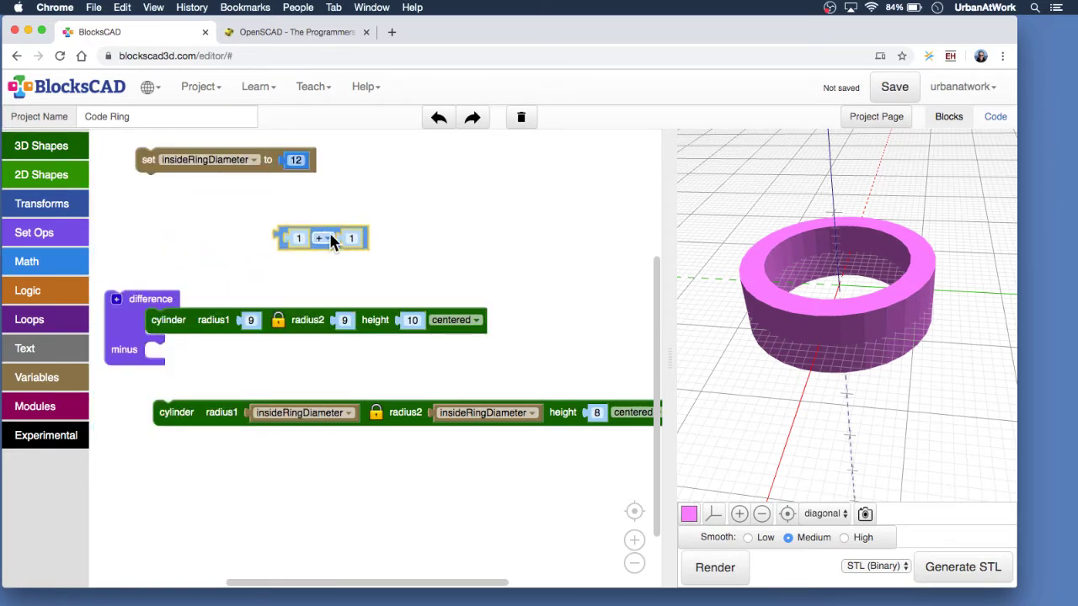
left_click(411, 242)
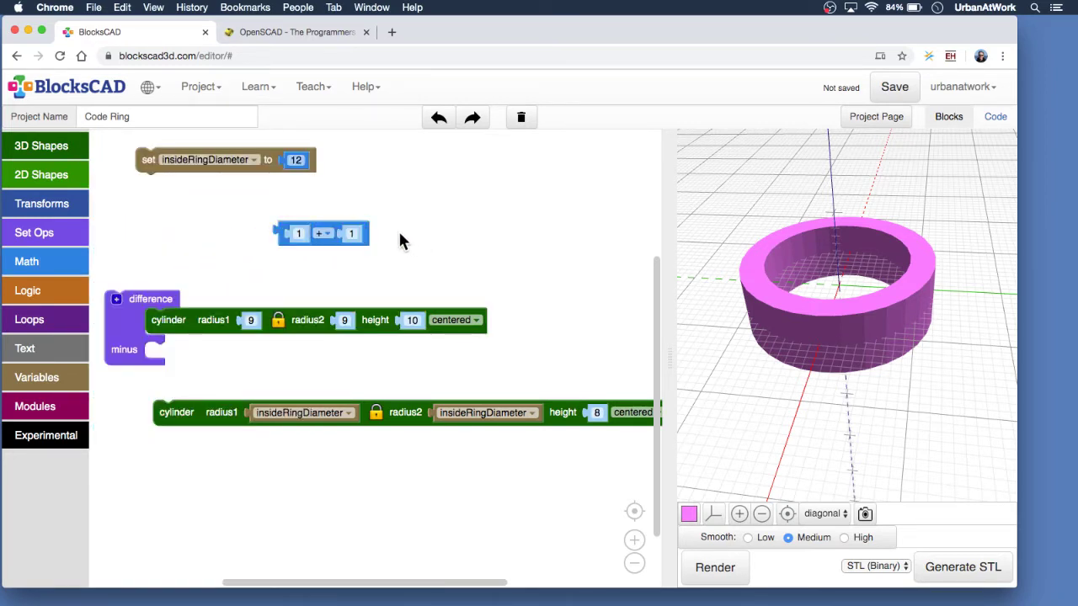
left_click(67, 379)
left_click_drag(143, 243, 249, 323)
right_click(246, 251)
left_click(283, 266)
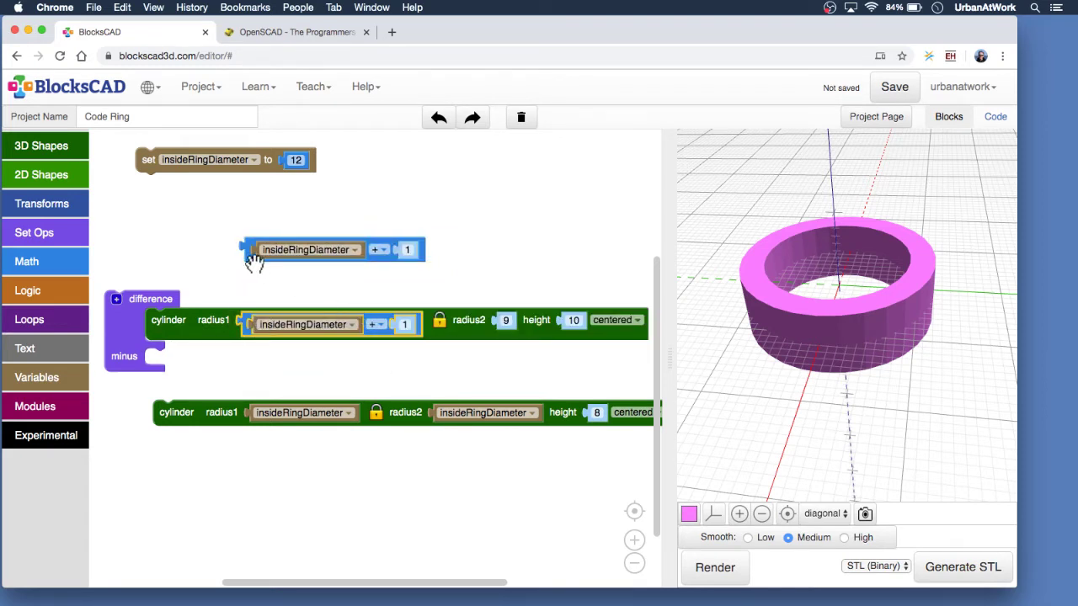
left_click_drag(248, 253, 498, 330)
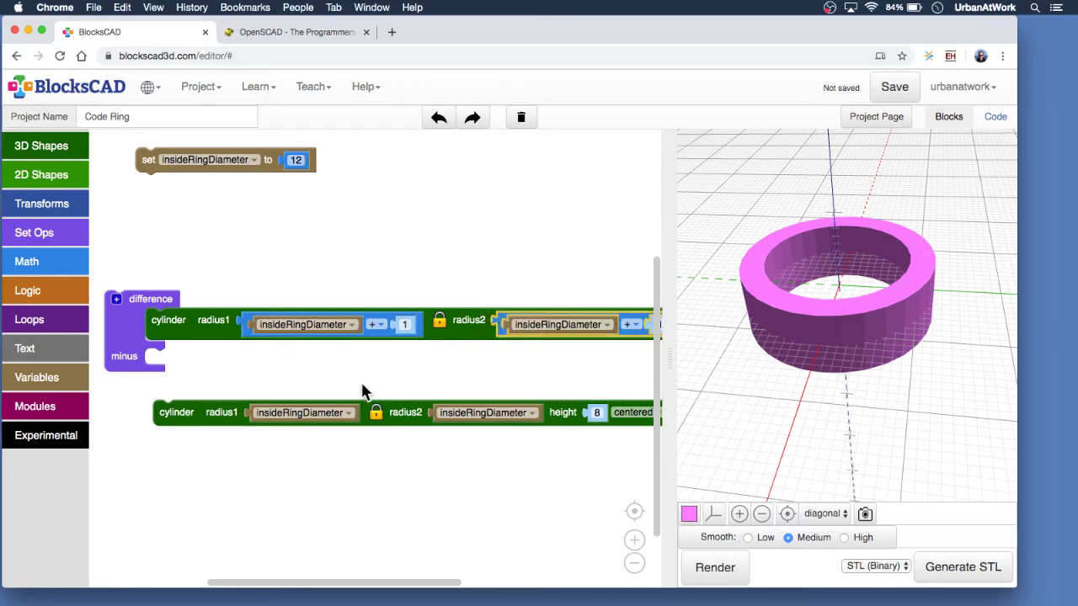
Place the insideRingDiameter cylinder in the difference's minus slot and set the outer cylinder's height to 8.
left_click_drag(214, 412, 211, 361)
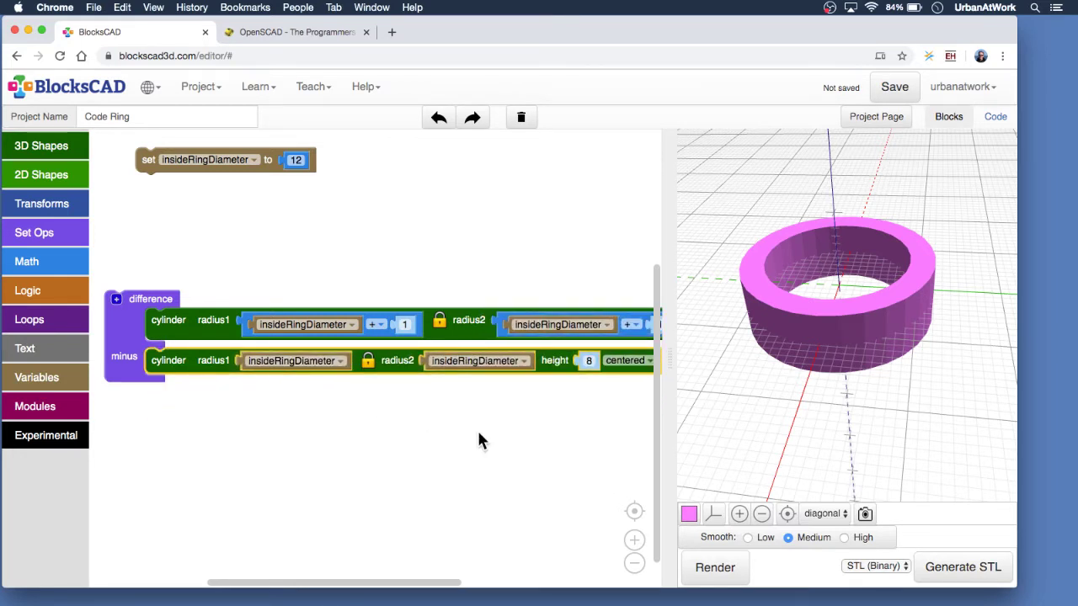
left_click_drag(674, 377, 824, 383)
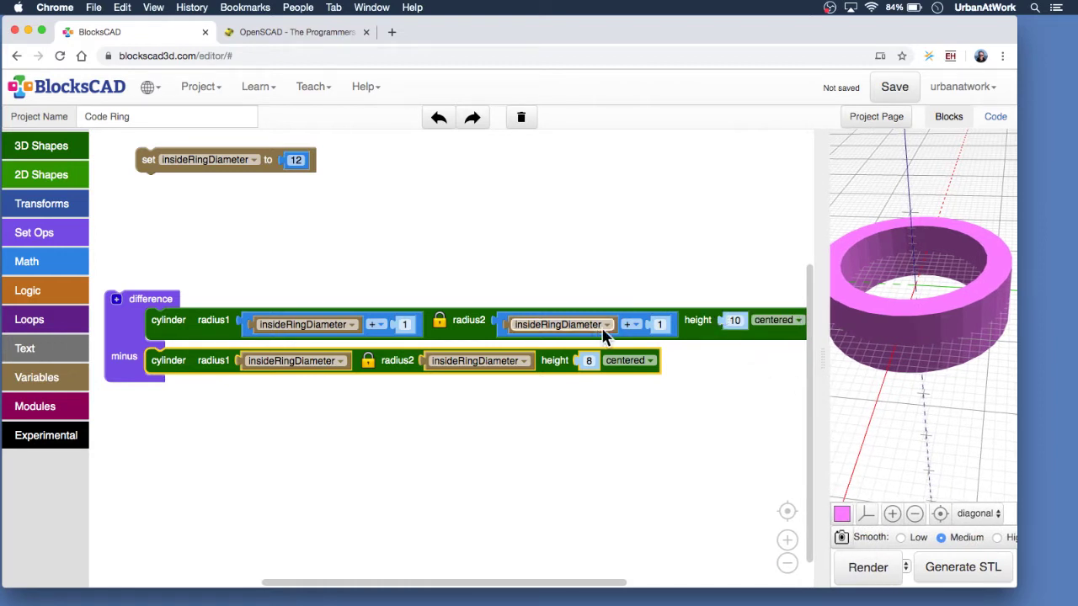
left_click(737, 317)
type("8")
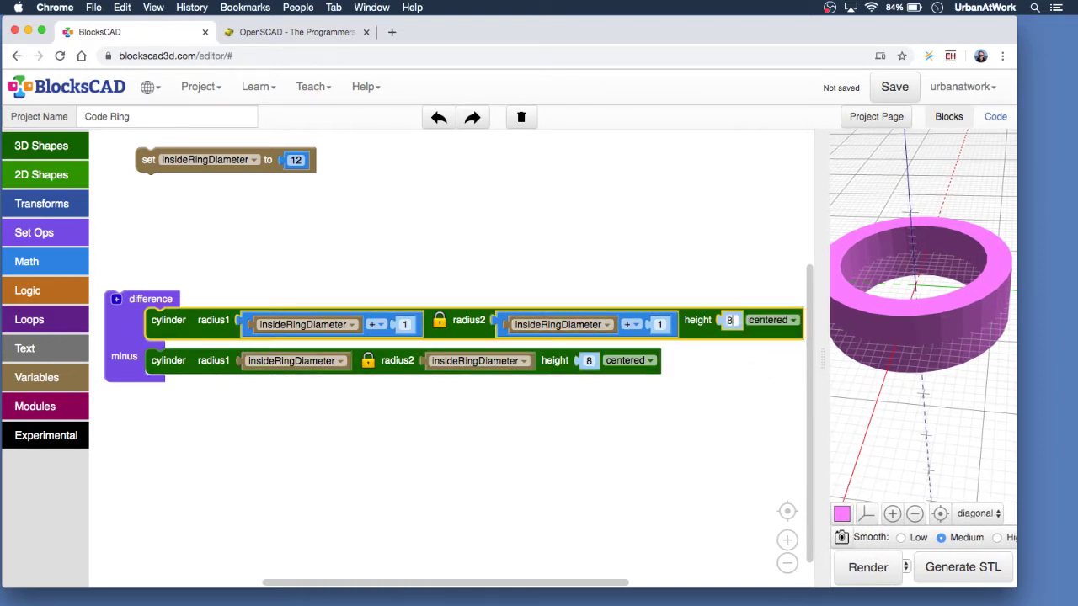
left_click(704, 386)
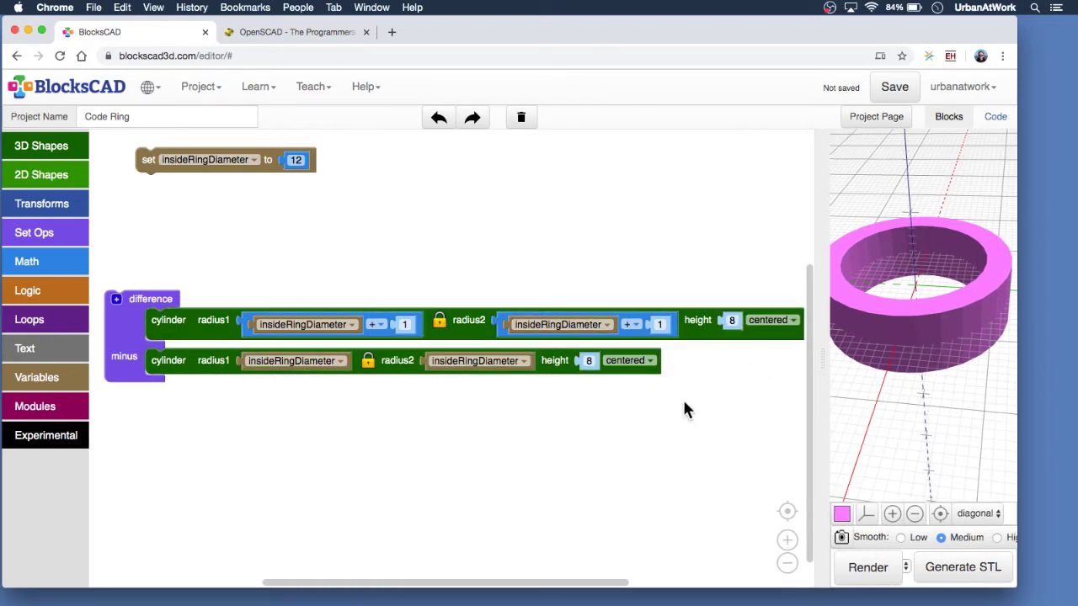
Render the variable-driven ring, widen the 3D view and inspect the ring from the side and above.
left_click(866, 570)
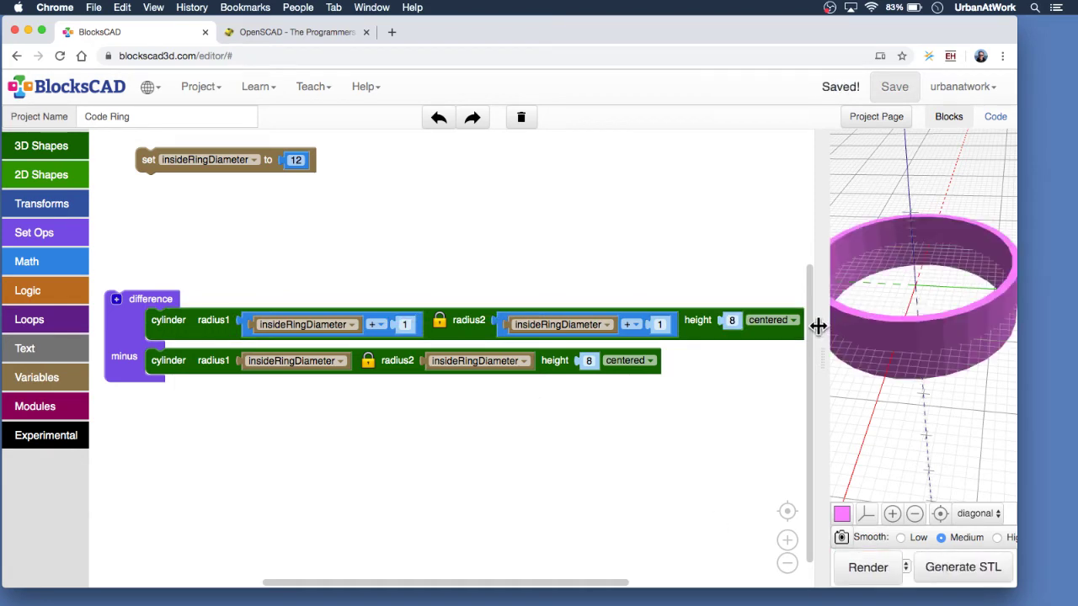
left_click_drag(818, 325, 592, 289)
left_click_drag(840, 352, 746, 233)
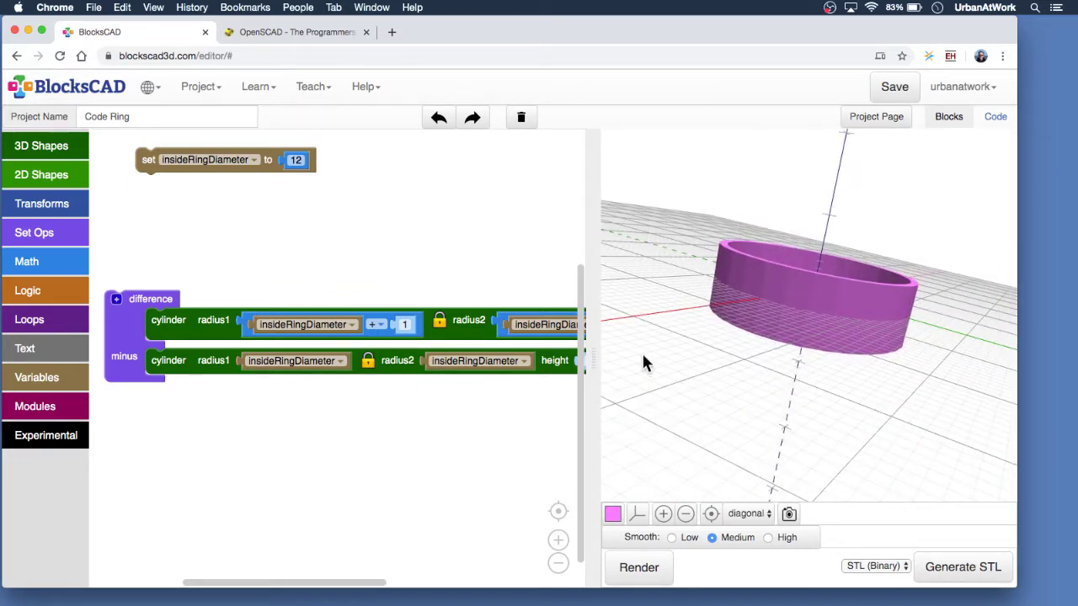
left_click_drag(813, 376, 720, 457)
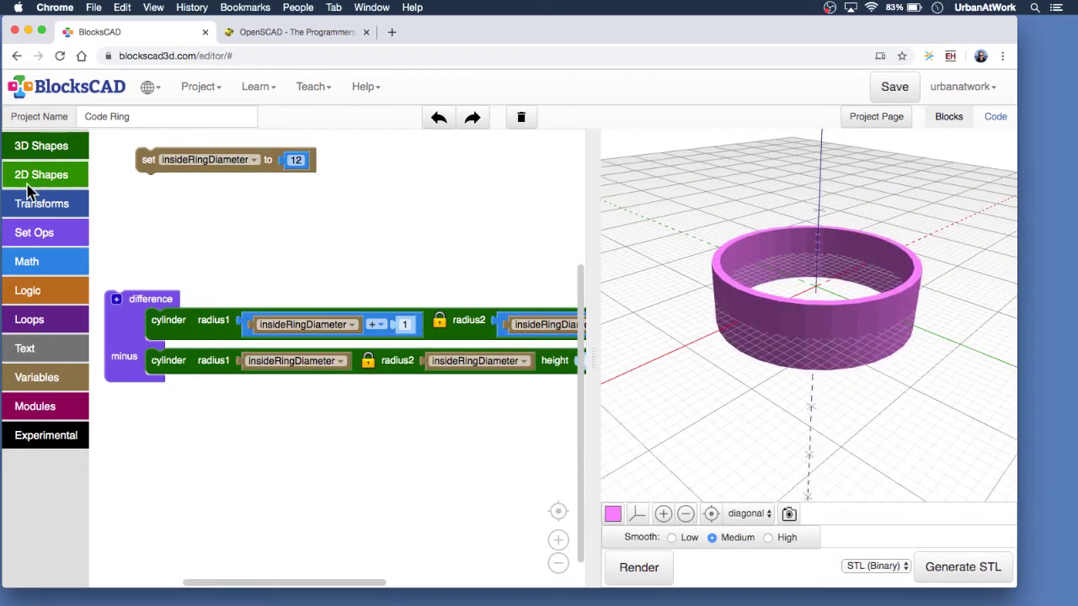
Move the difference block up beneath the variable block and add a 3D text block to the workspace below it.
left_click_drag(123, 329, 124, 219)
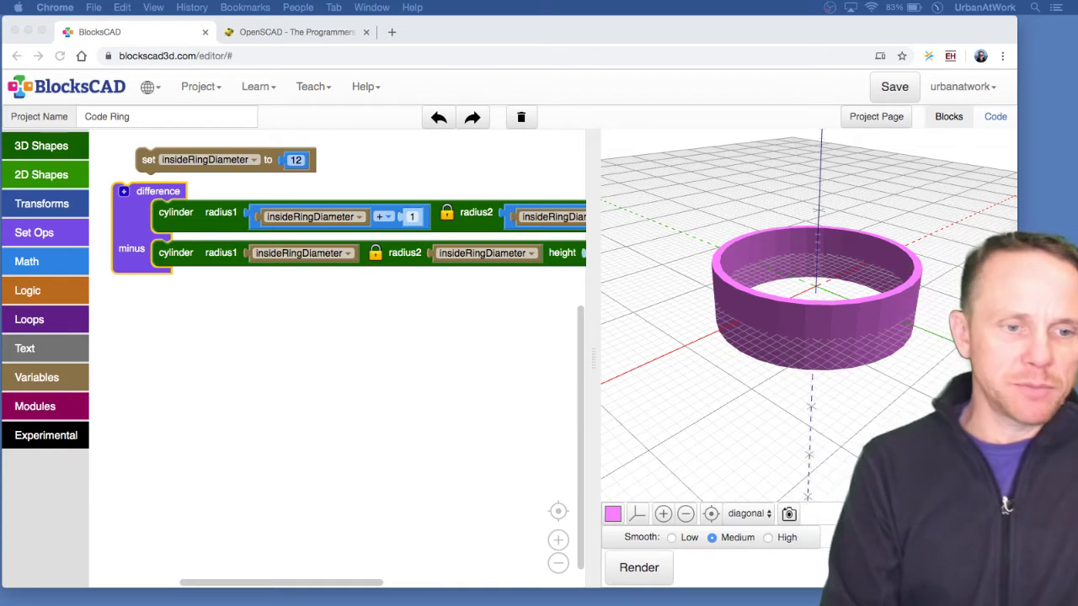
left_click(42, 144)
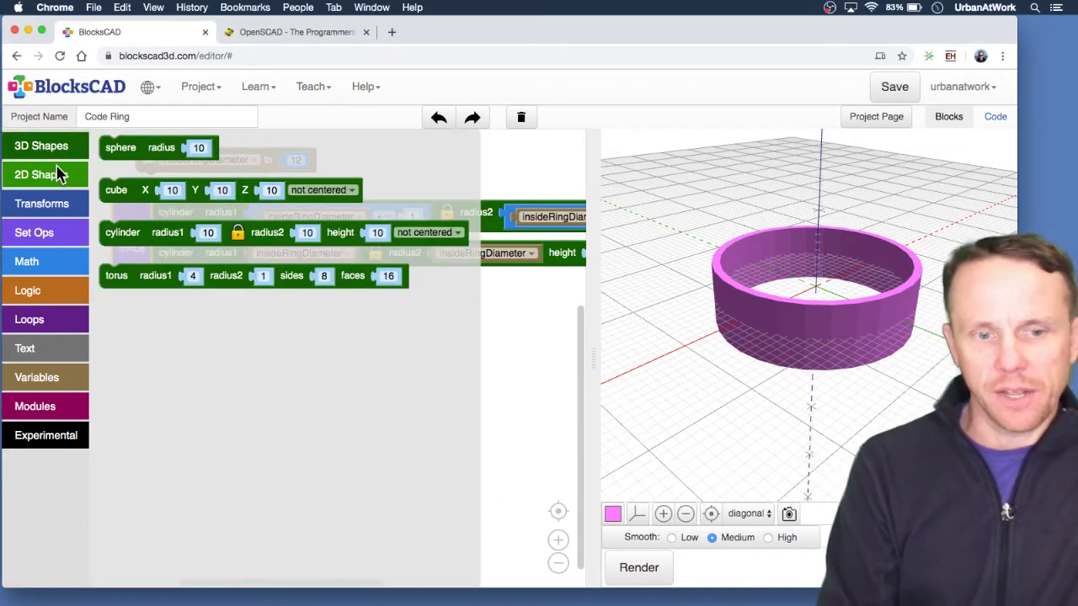
left_click(42, 175)
left_click(43, 205)
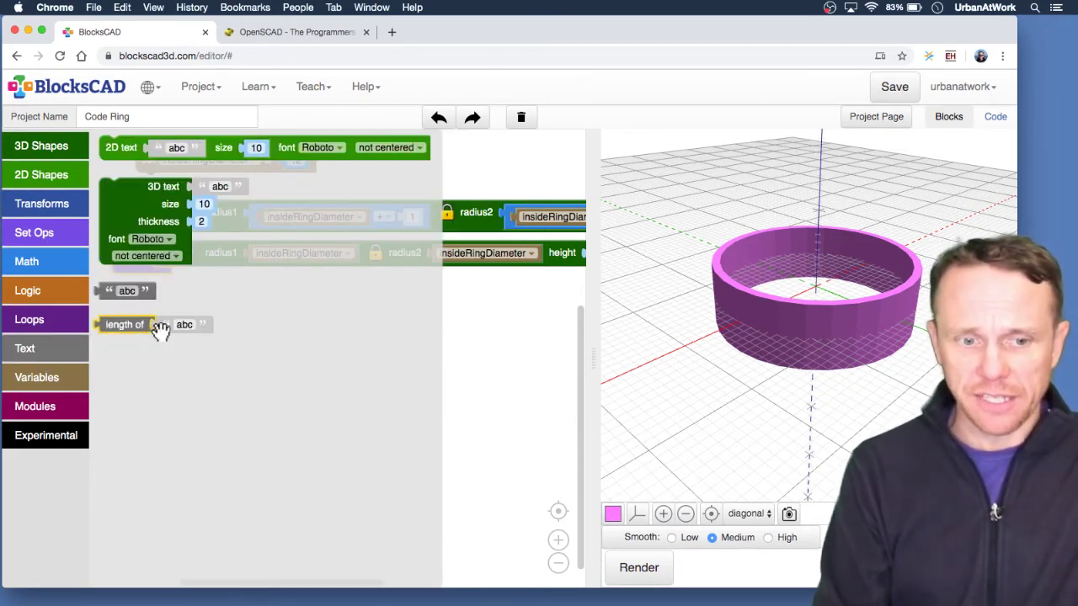
left_click_drag(138, 218, 202, 364)
Add a second 3D text block reading CODE with size 8 and thickness 2.
left_click(33, 349)
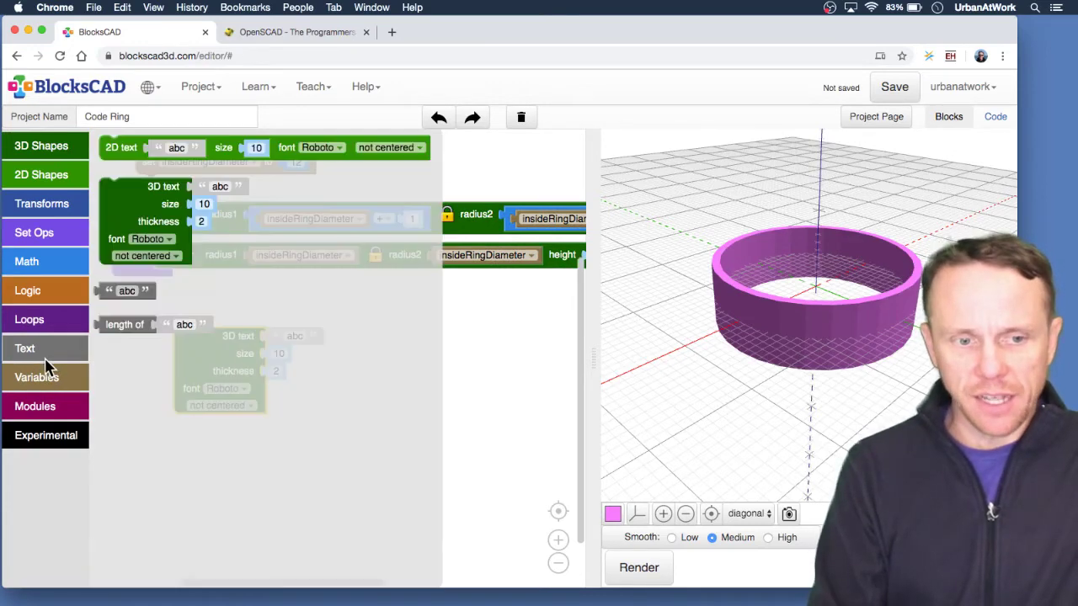
left_click(149, 140)
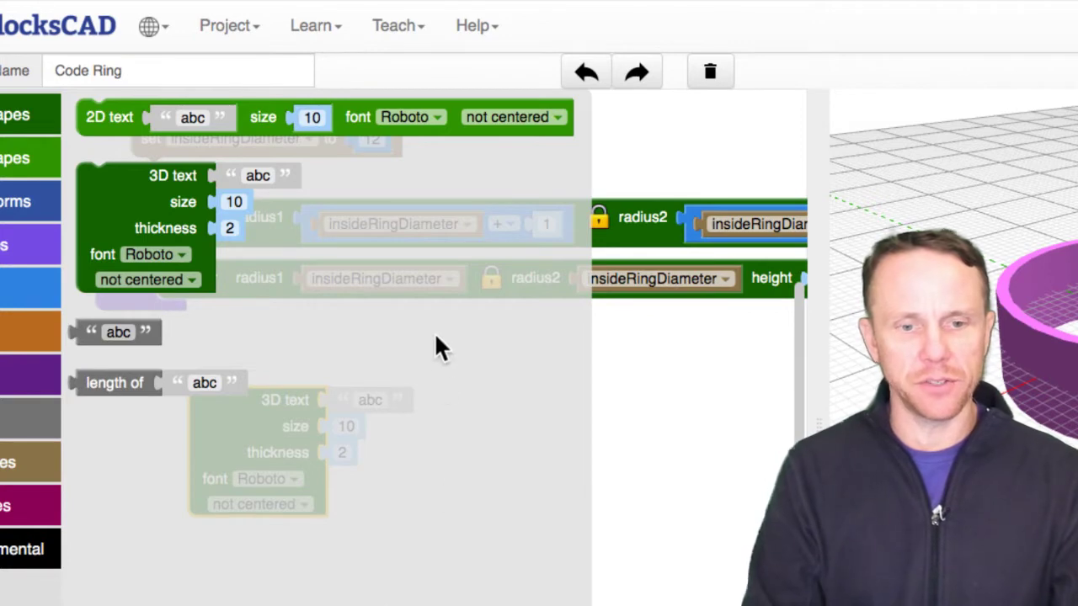
left_click_drag(257, 174, 252, 173)
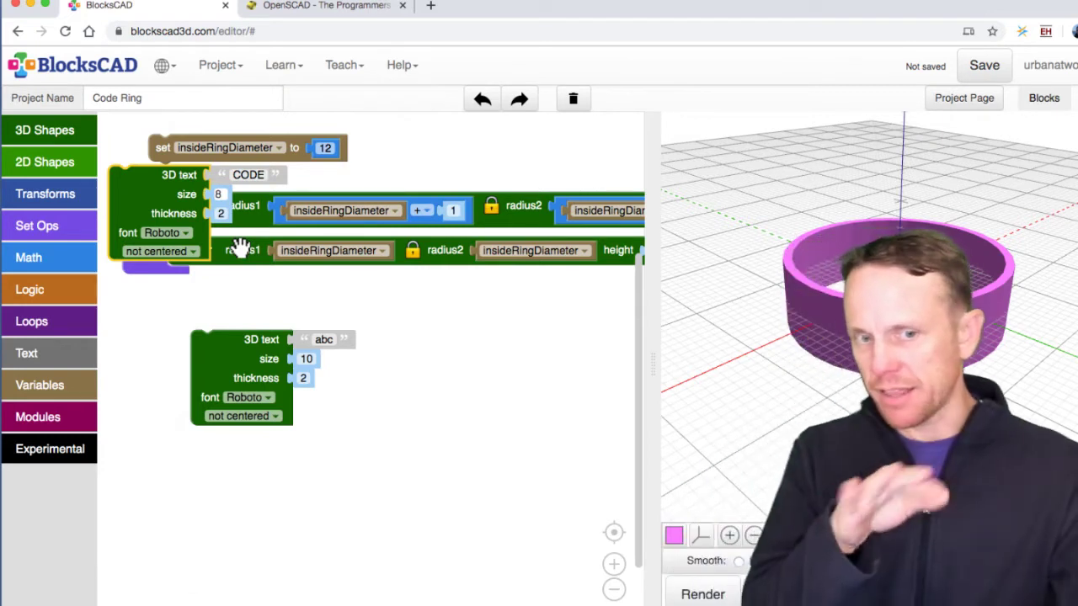
left_click(542, 301)
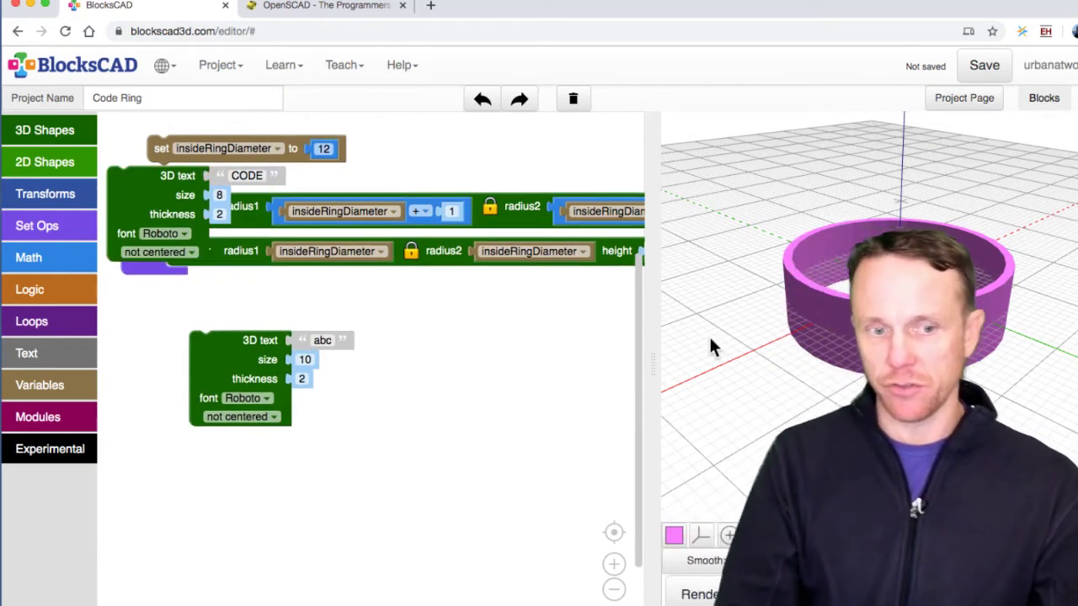
Render the ring together with the CODE text and examine how the letters sit against the band.
left_click(716, 594)
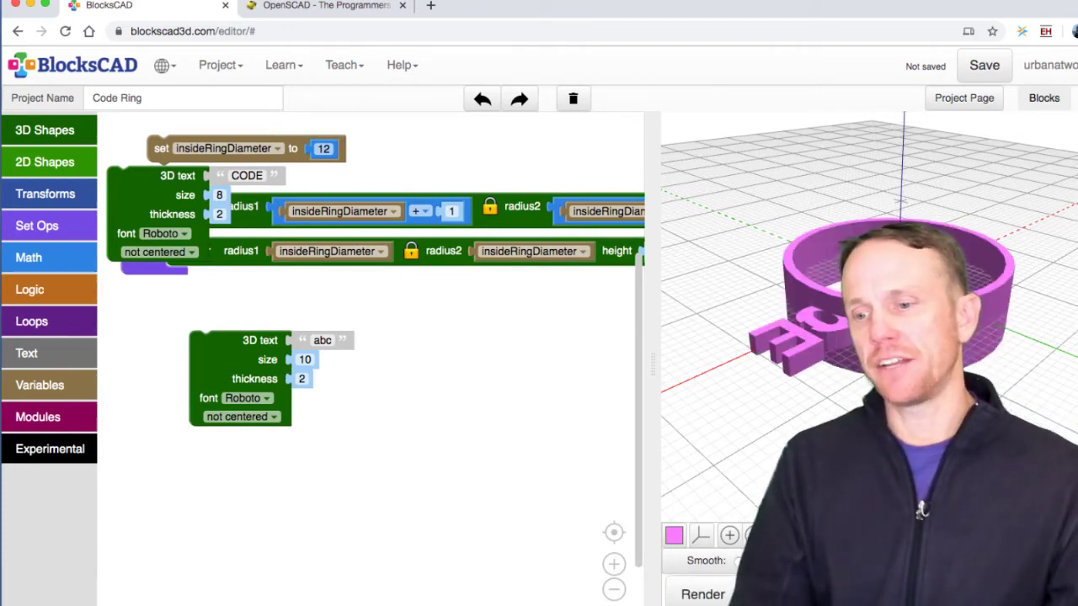
left_click_drag(876, 354, 746, 286)
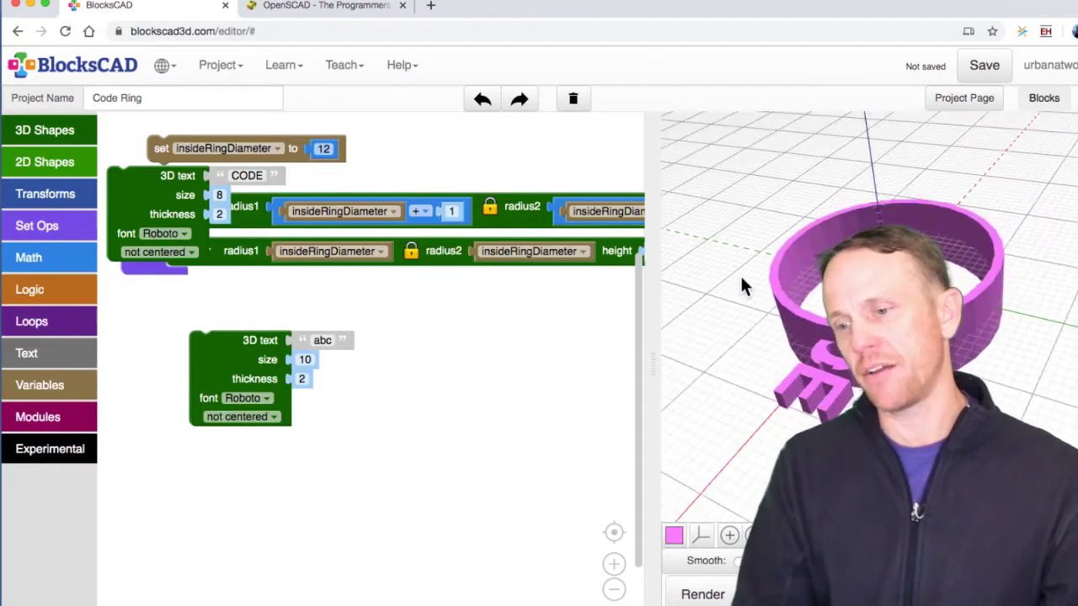
left_click_drag(824, 360, 746, 294)
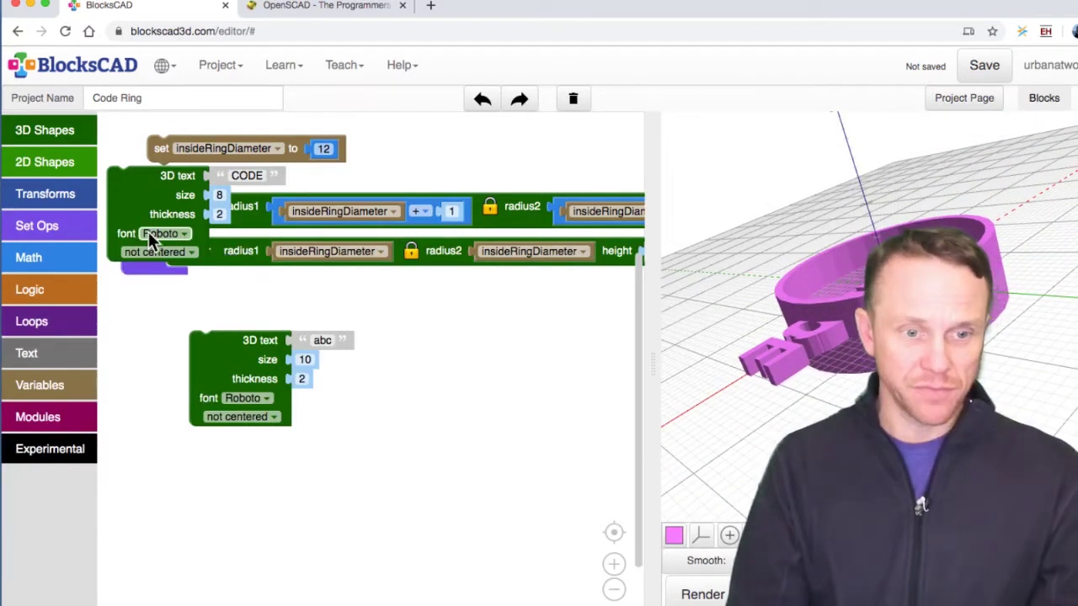
Discard the spare abc 3D text block and place the CODE text block beneath the difference block.
left_click_drag(149, 234, 414, 458)
left_click_drag(219, 362, 4, 347)
left_click_drag(360, 408, 205, 374)
Render the cleaned-up model again and examine the CODE letters and ring from above.
left_click(698, 590)
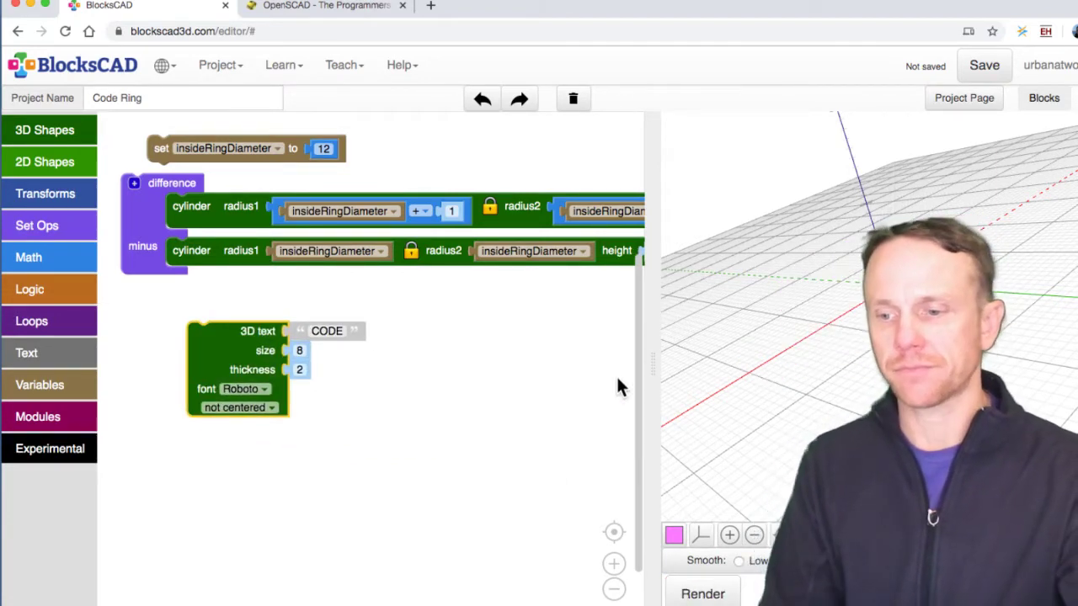
left_click_drag(766, 399, 758, 442)
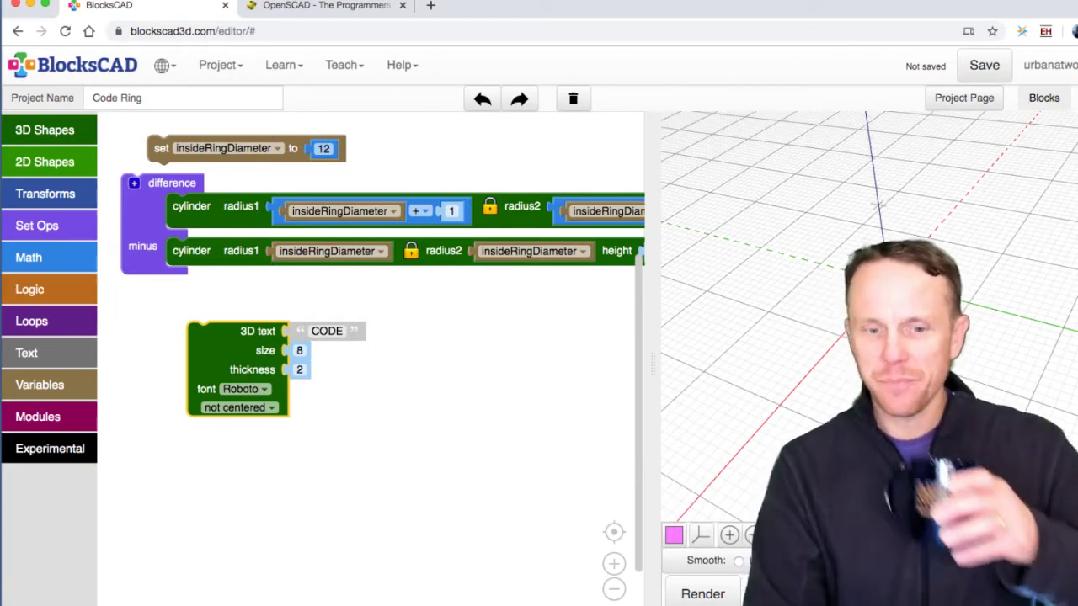
left_click(712, 596)
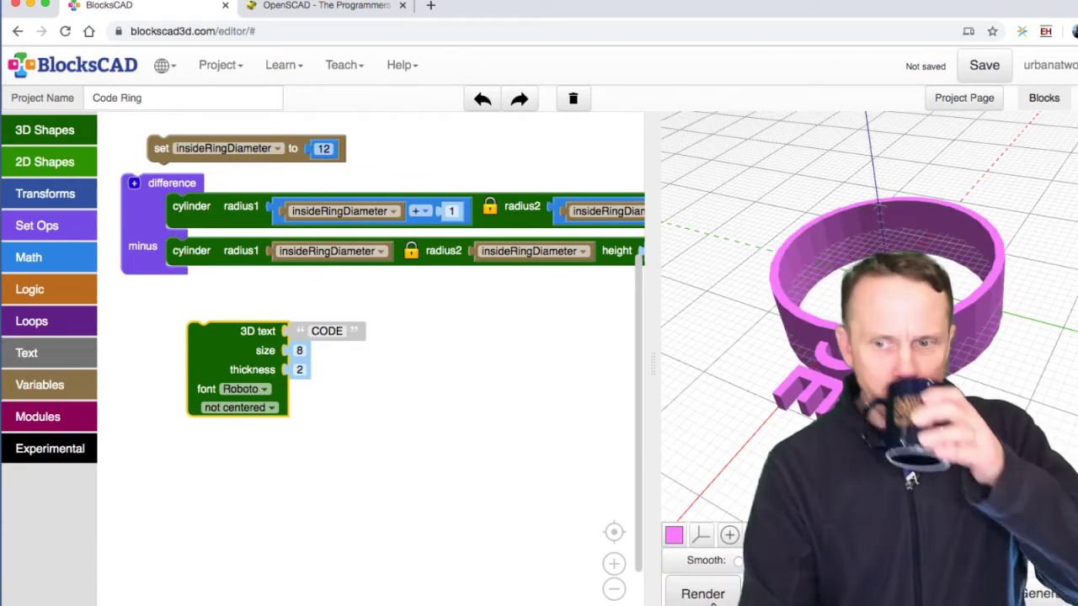
left_click_drag(826, 303, 933, 330)
left_click_drag(1052, 379, 837, 481)
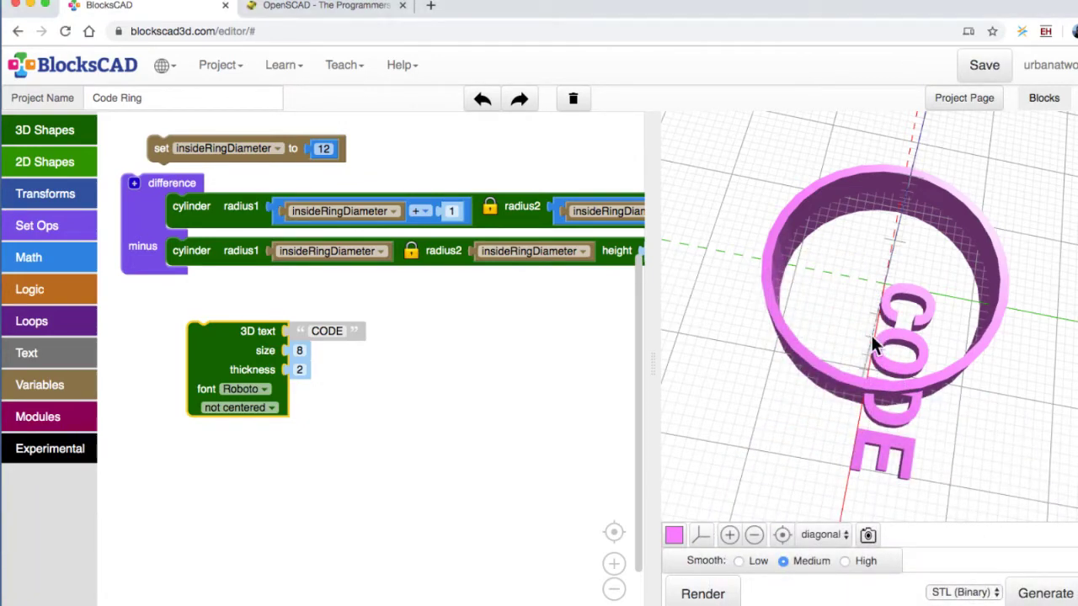
left_click_drag(871, 332, 790, 282)
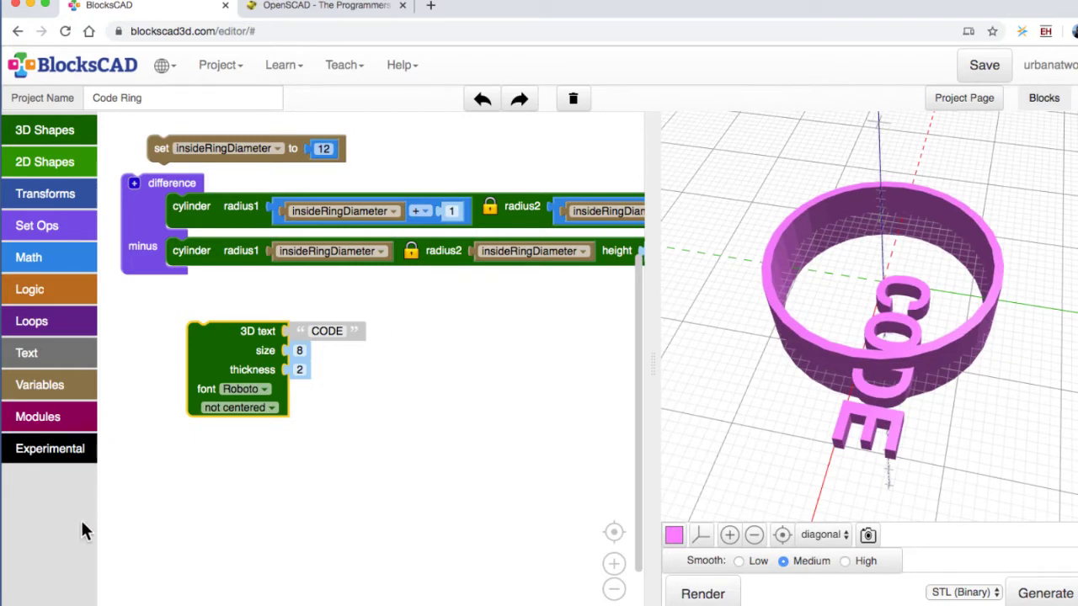
Wrap the CODE text block in a yellow color block and render the model.
left_click(28, 197)
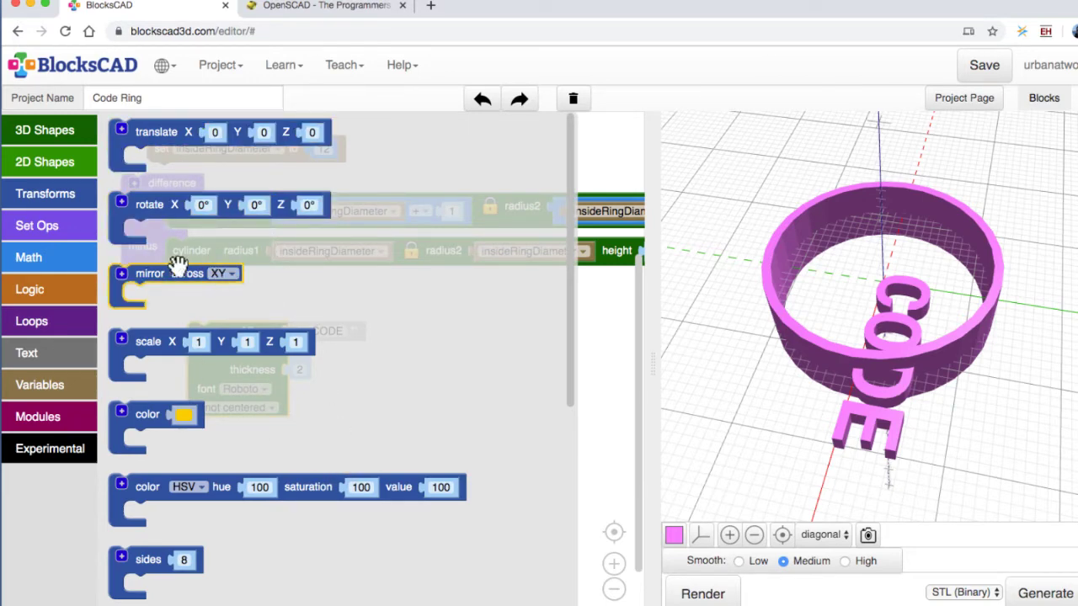
left_click_drag(145, 414, 202, 315)
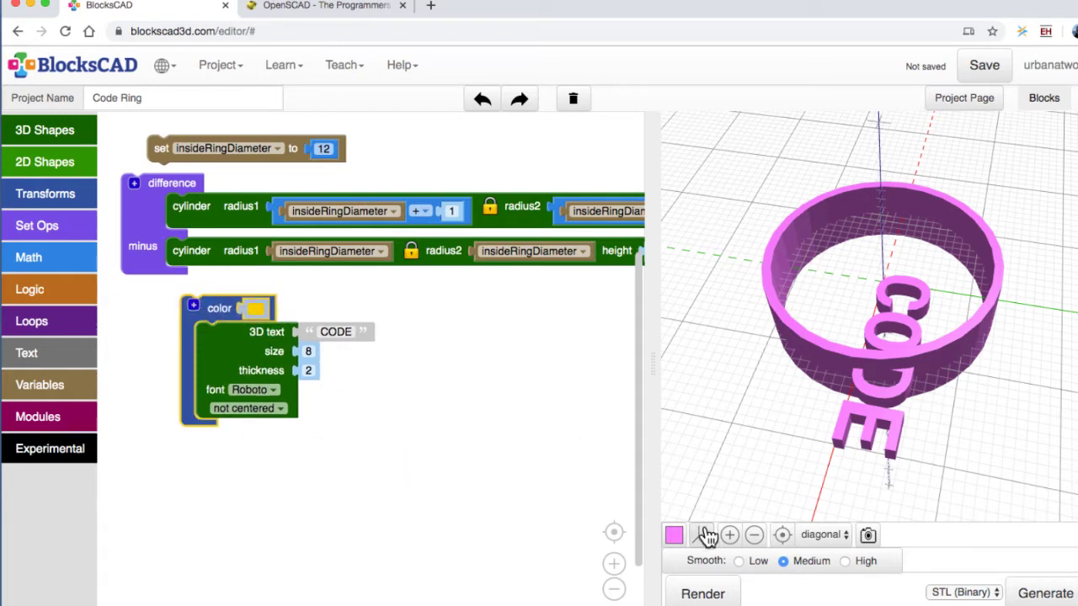
left_click(703, 590)
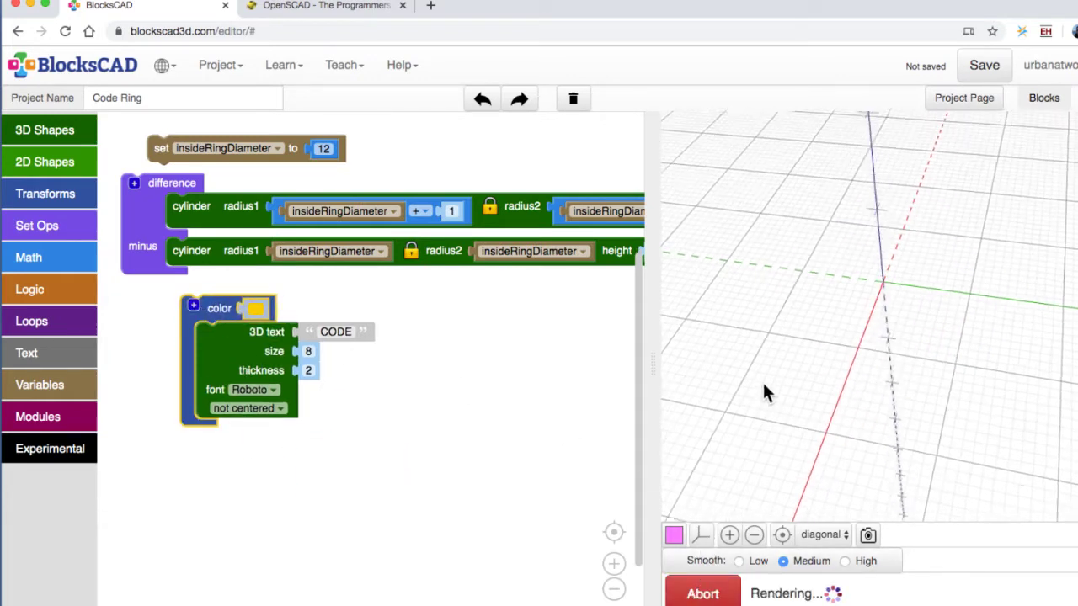
left_click_drag(766, 393, 770, 377)
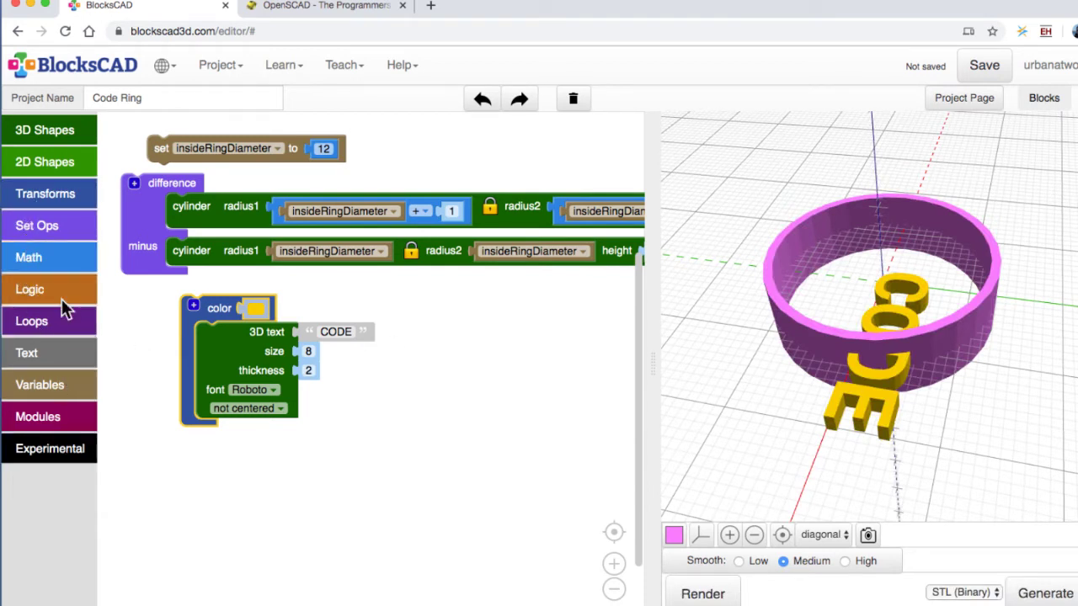
Add a rotate block and a translate block to the free workspace around the colored text.
left_click(42, 198)
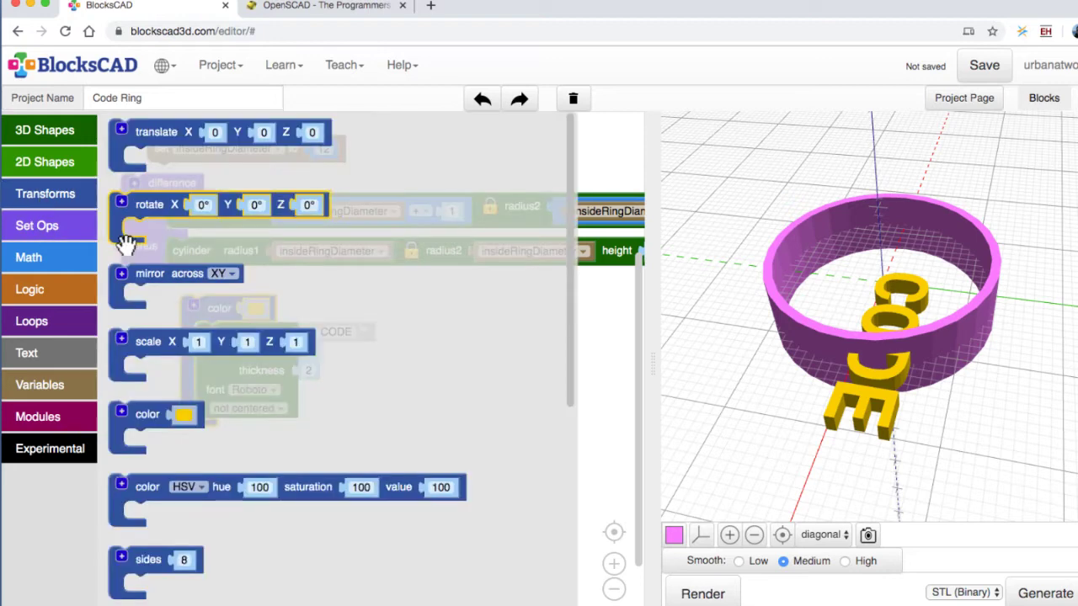
left_click_drag(227, 221, 374, 391)
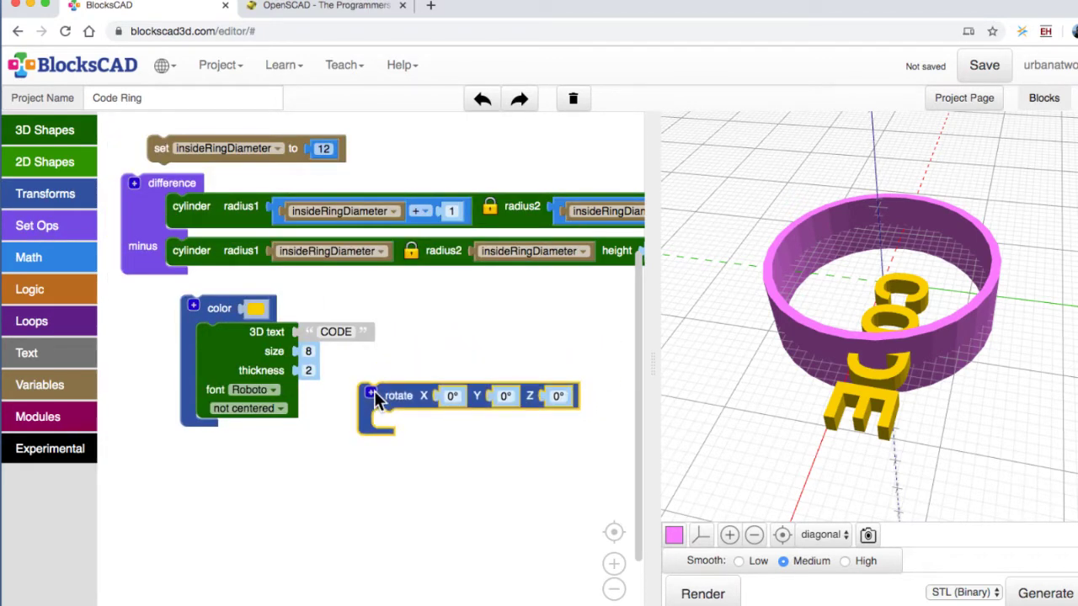
left_click(45, 200)
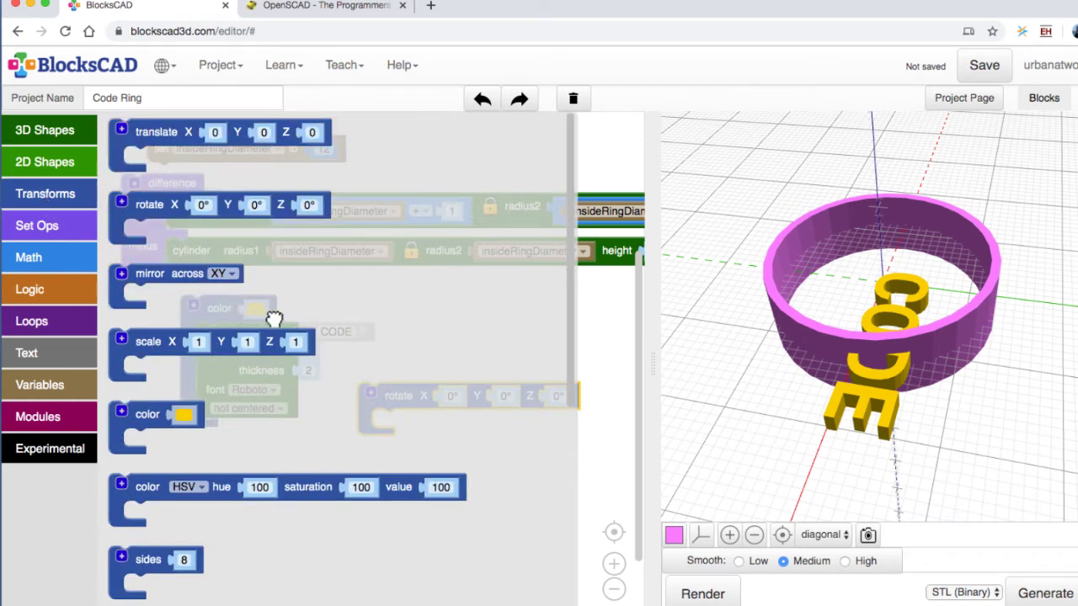
scroll(273, 318, "down", 3)
scroll(233, 429, "up", 3)
scroll(276, 412, "down", 3)
scroll(213, 322, "up", 2)
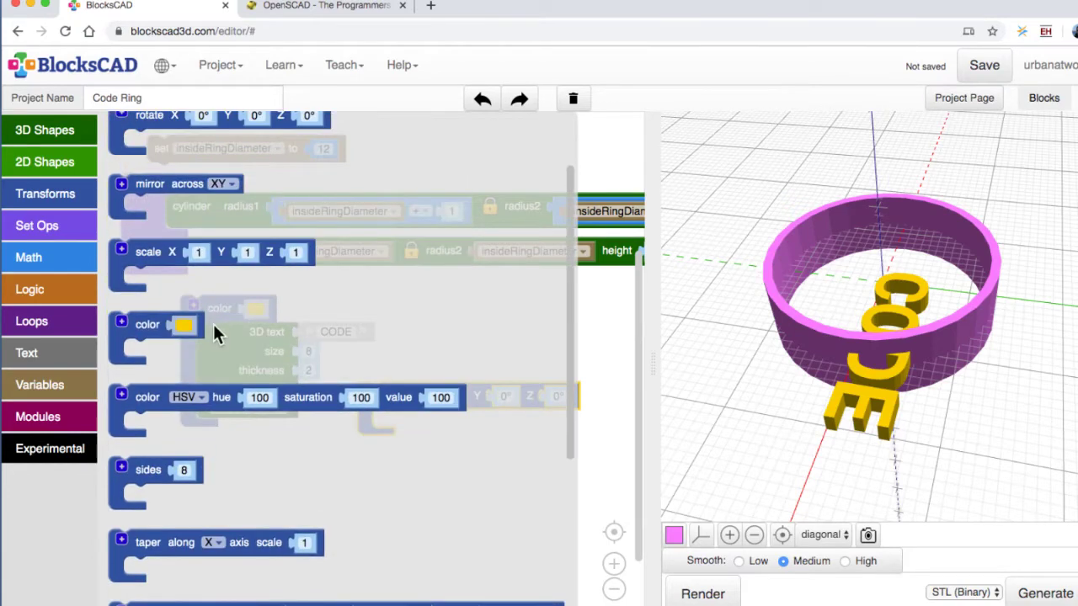
scroll(245, 259, "up", 2)
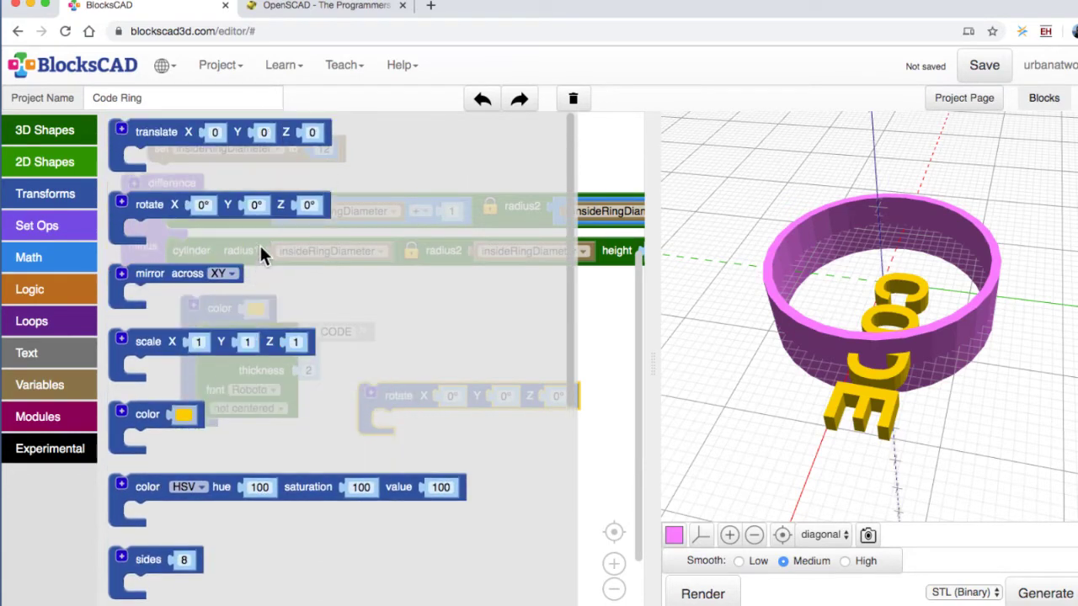
left_click_drag(146, 139, 316, 491)
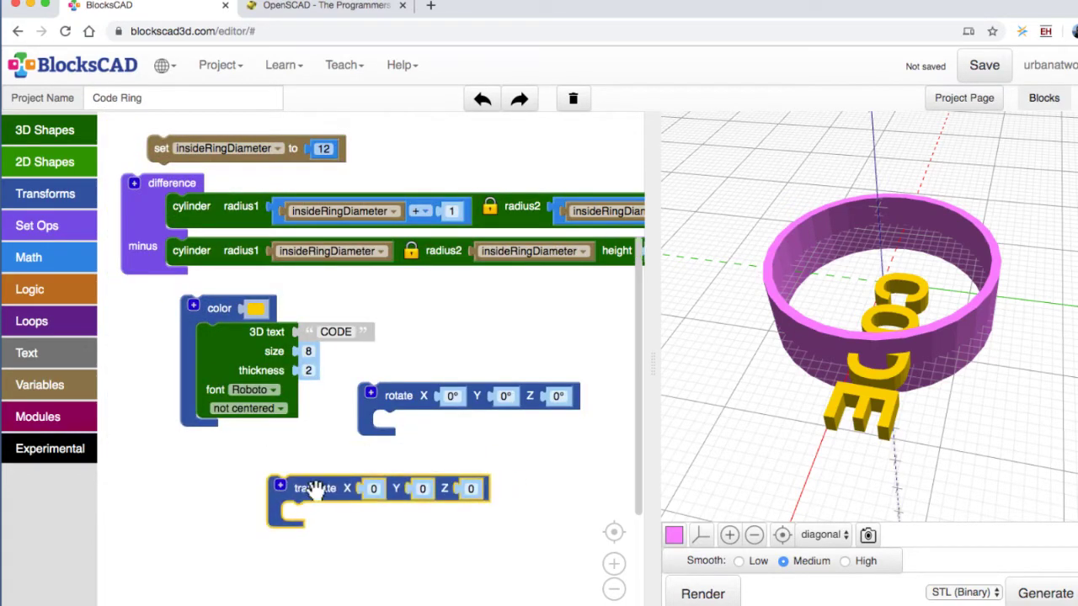
Wrap the colored CODE text in the rotate block and set its X rotation to 90°.
left_click_drag(396, 396, 229, 310)
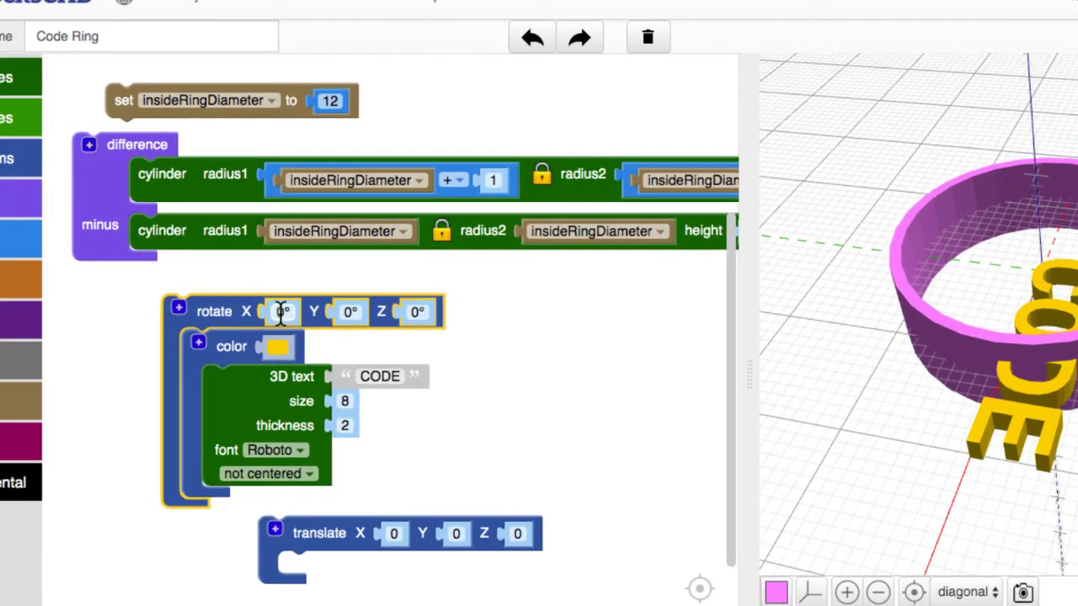
left_click(355, 312)
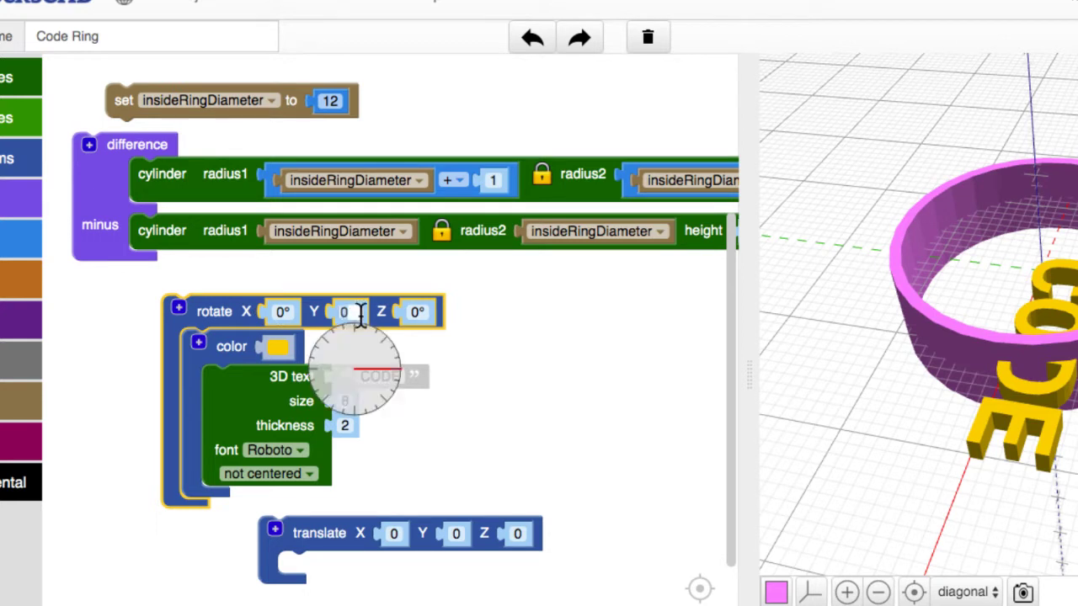
left_click_drag(341, 396, 400, 371)
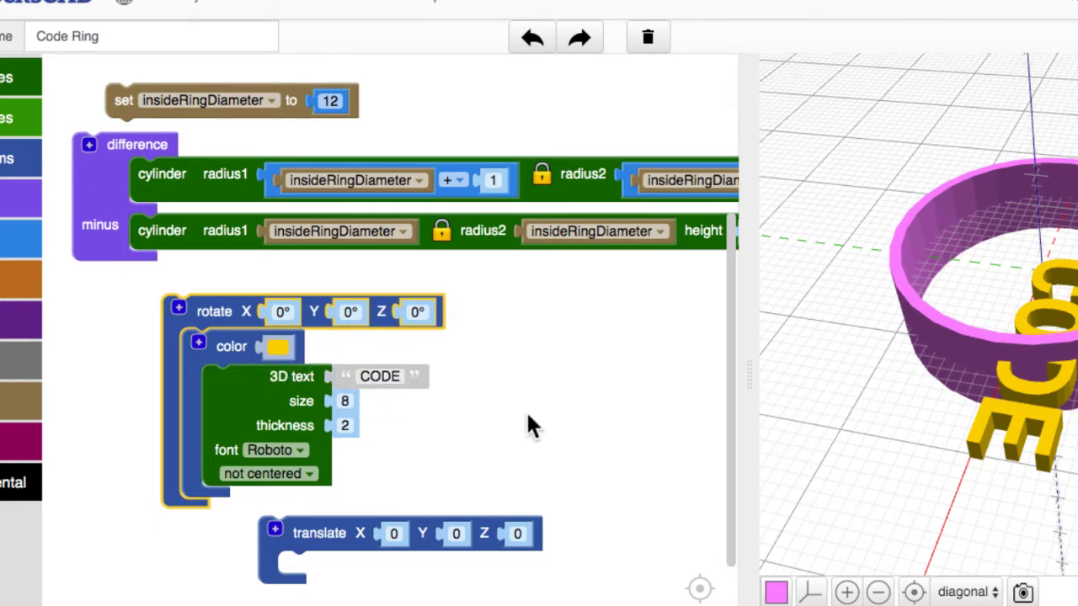
left_click(286, 312)
left_click_drag(337, 389, 316, 358)
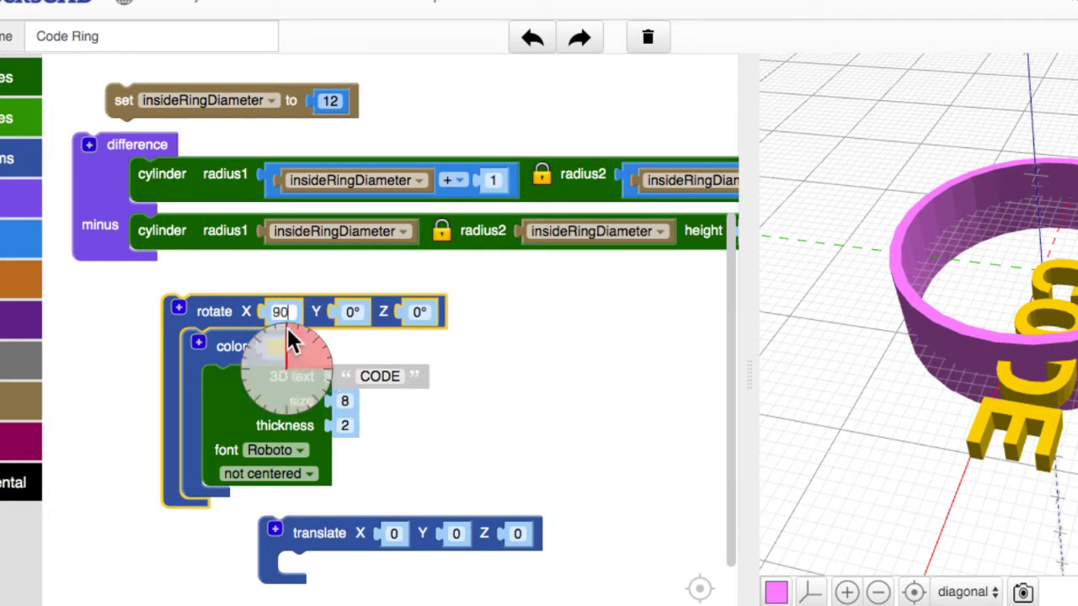
left_click(519, 402)
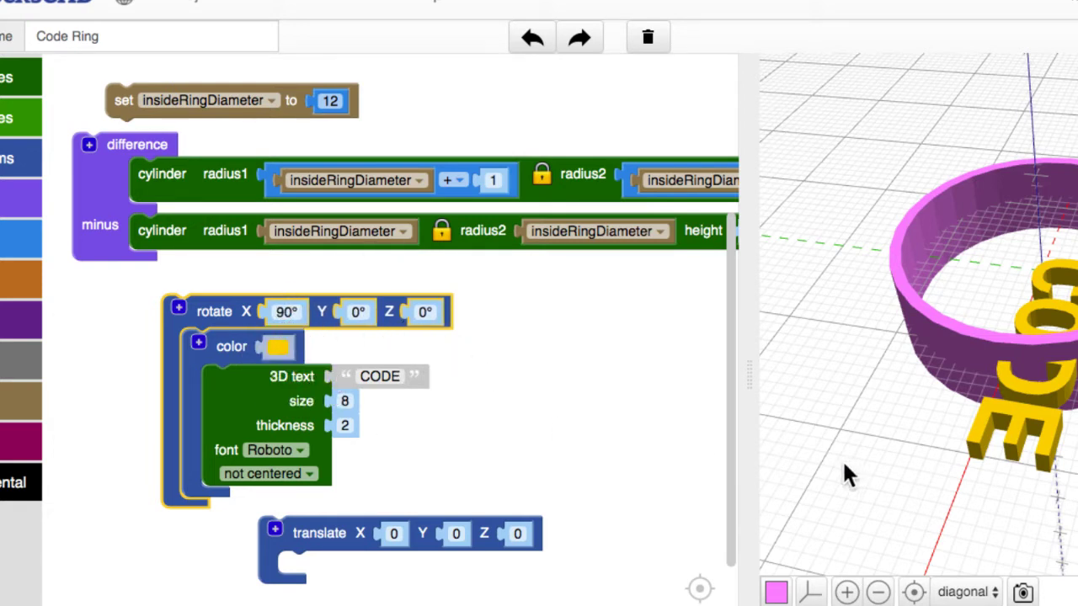
Render the rotated text and examine its orientation relative to the ring.
scroll(901, 470, "down", 3)
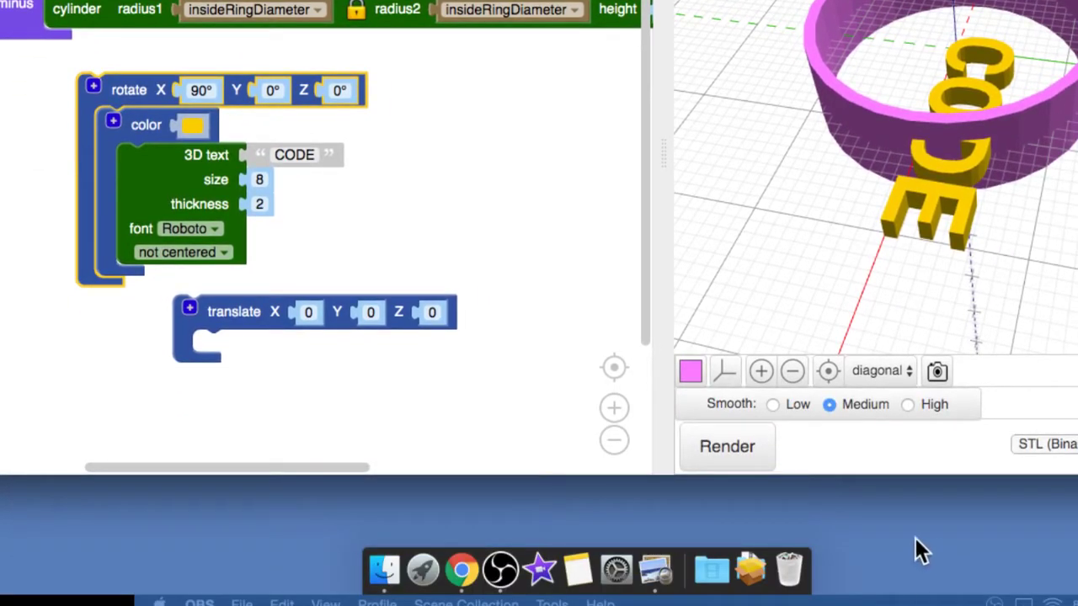
left_click(730, 453)
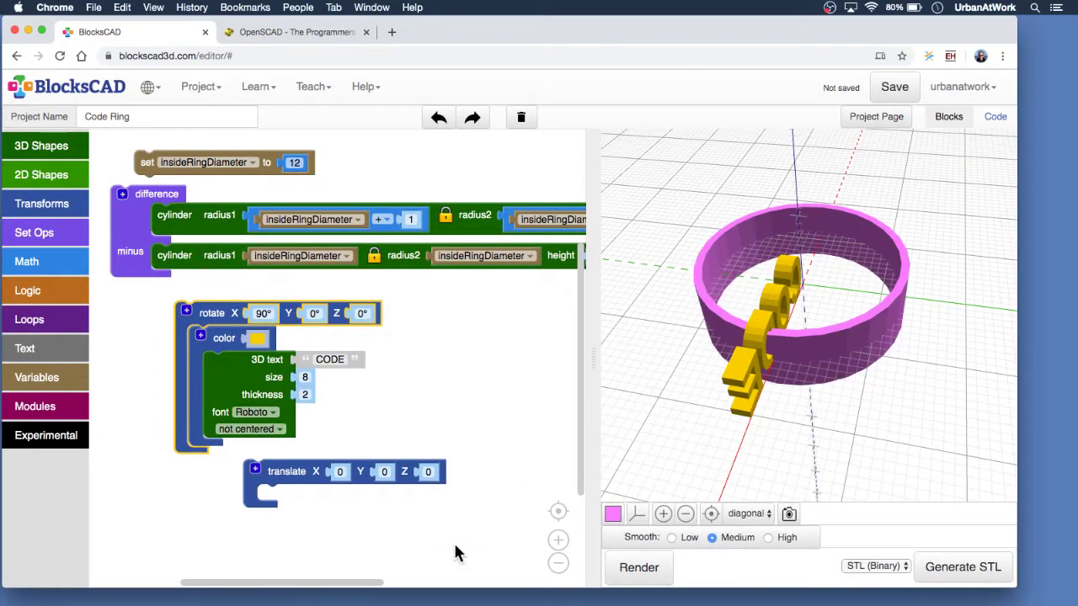
left_click_drag(653, 382, 724, 168)
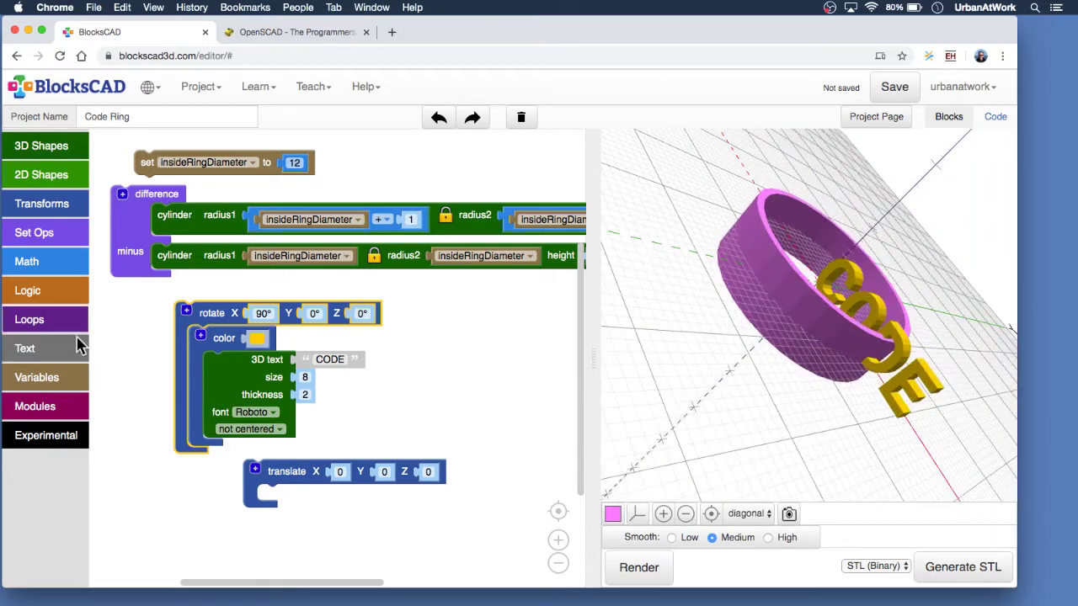
Set the CODE 3D text to centered and render it inside the ring.
left_click(249, 430)
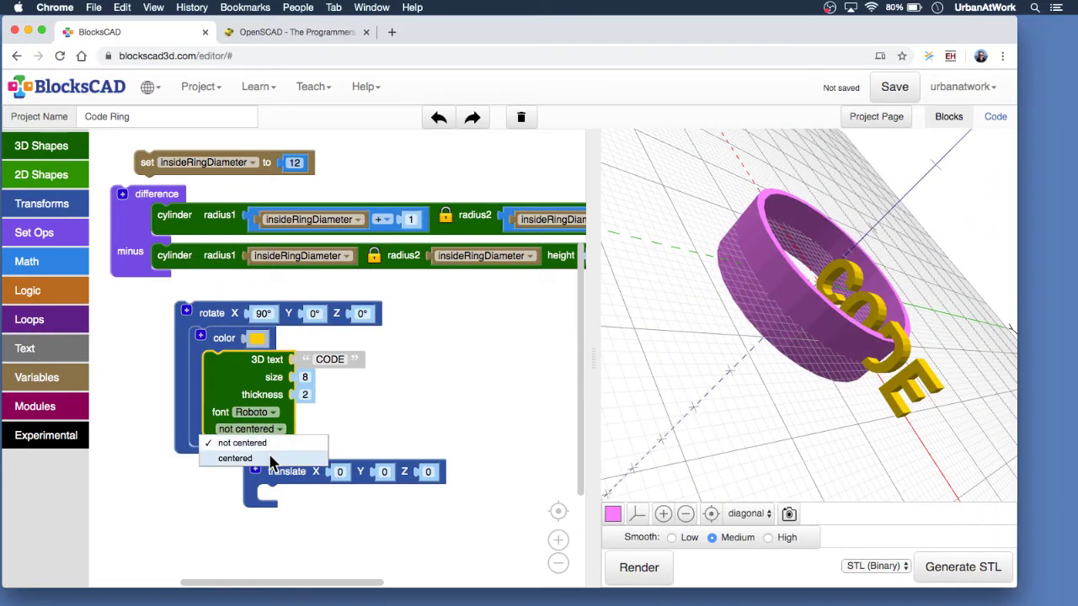
left_click(240, 458)
left_click(638, 567)
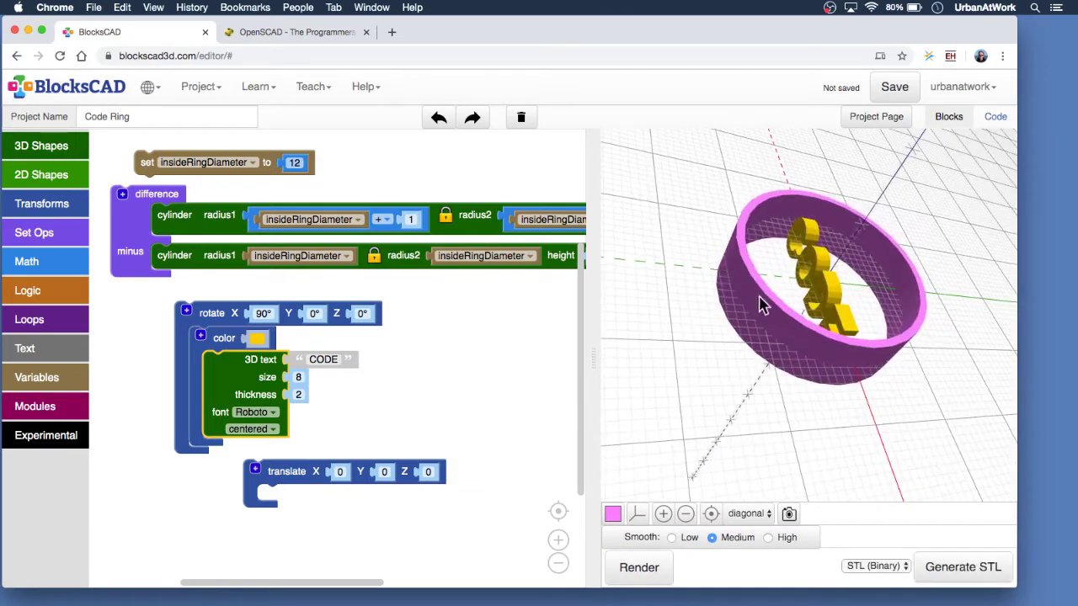
left_click_drag(760, 304, 710, 456)
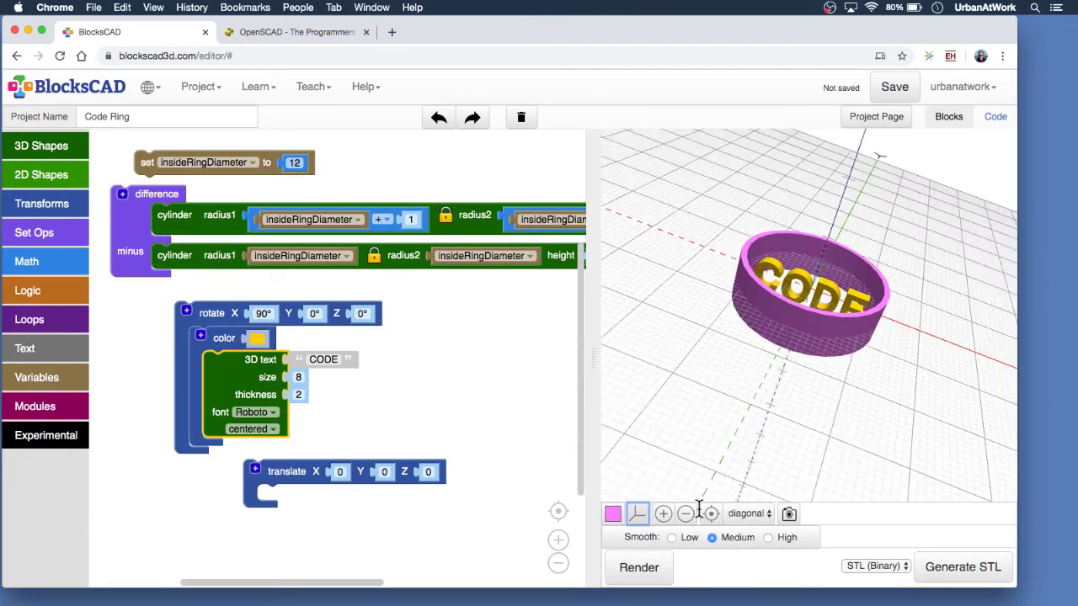
Inspect the centered CODE text inside the ring up close and from slightly above.
left_click(757, 515)
left_click(757, 513)
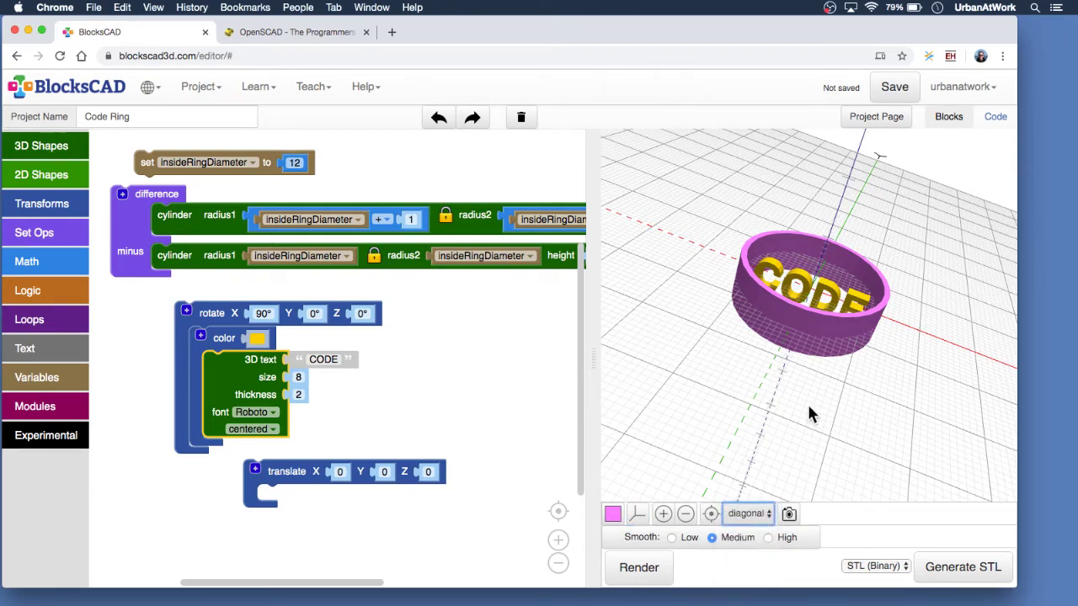
left_click(767, 517)
left_click(754, 536)
left_click(760, 521)
left_click(762, 482)
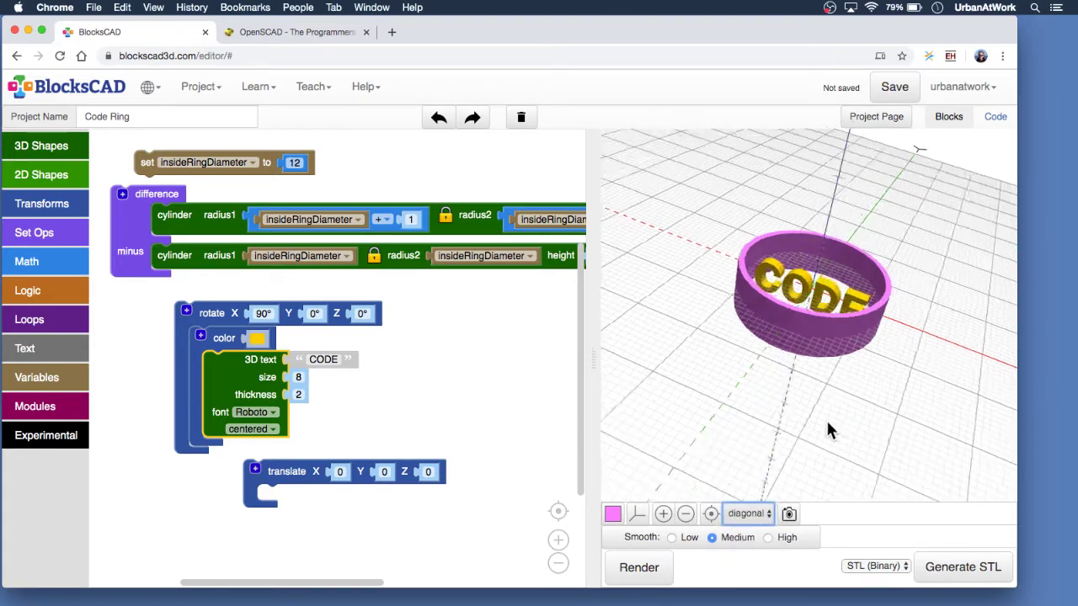
scroll(828, 430, "up", 5)
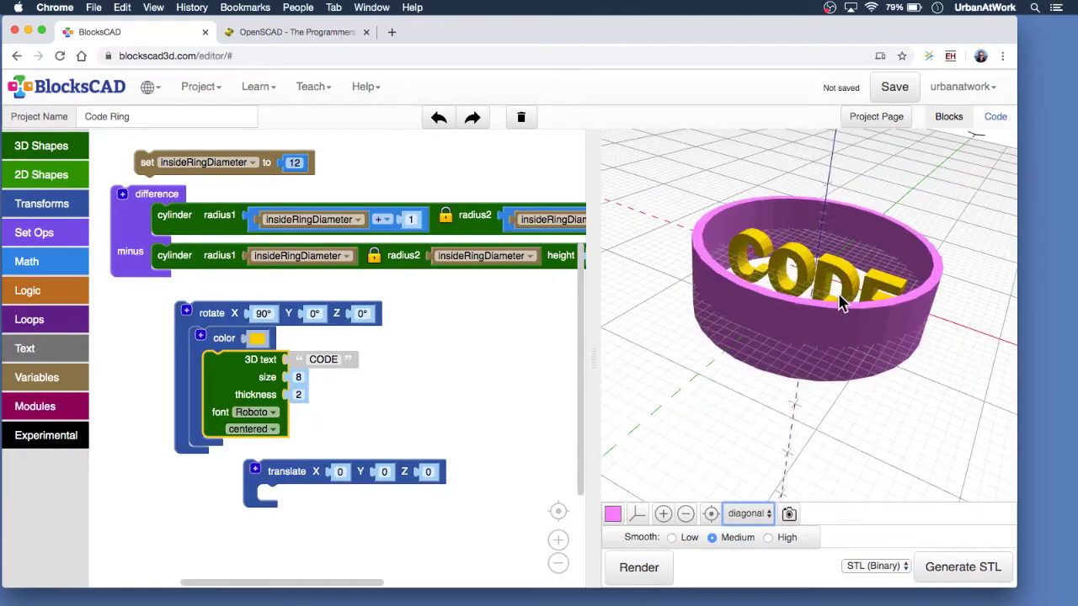
left_click_drag(840, 303, 835, 356)
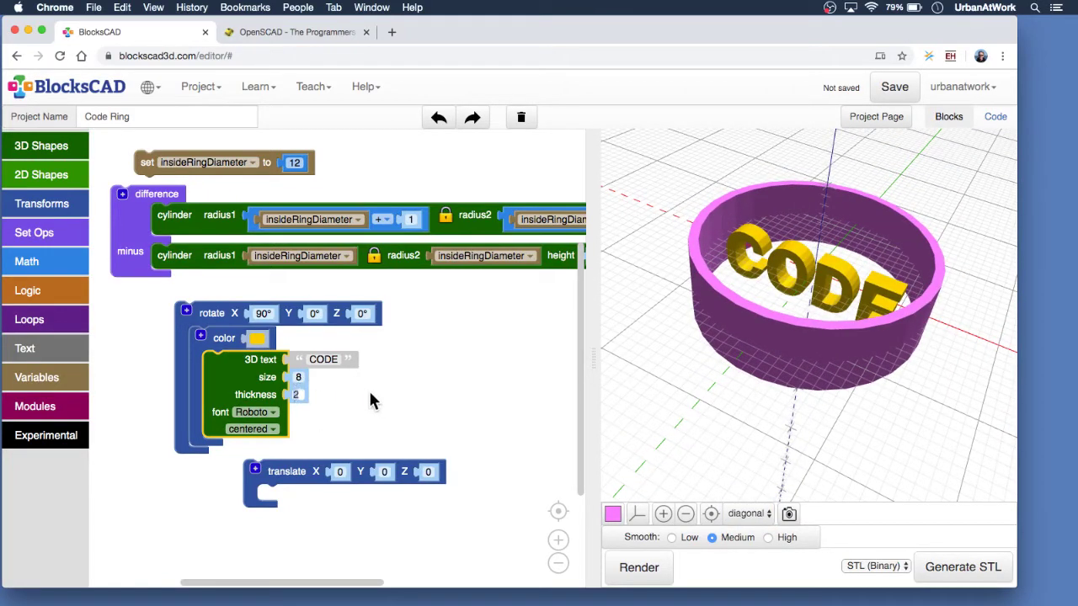
Set the CODE text's thickness to 50 and render the letters extending through the ring wall.
left_click(295, 394)
type("50")
left_click(633, 570)
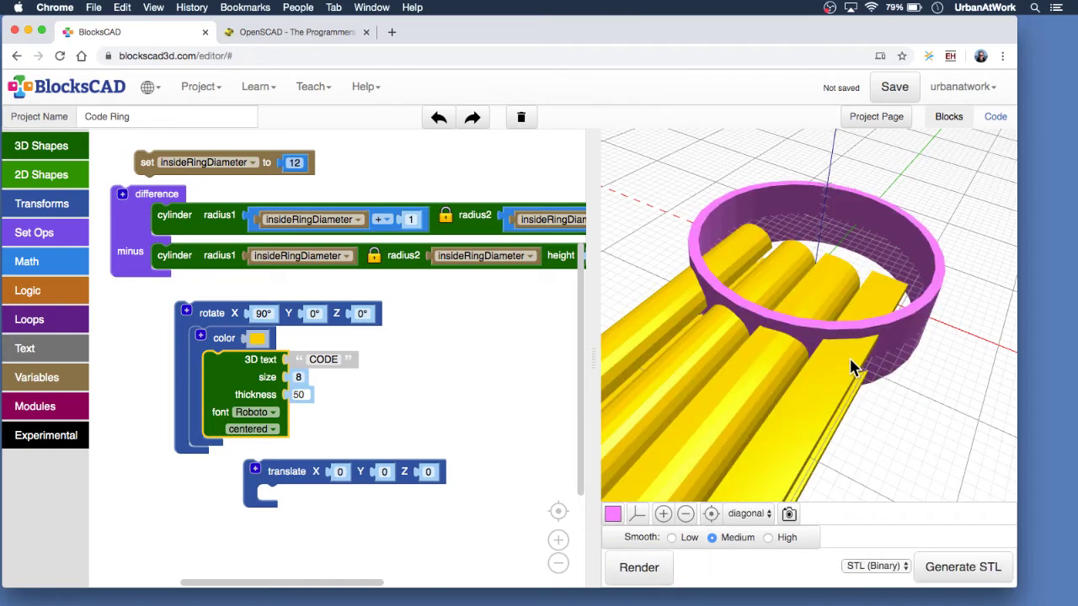
left_click_drag(853, 366, 810, 309)
scroll(814, 286, "down", 5)
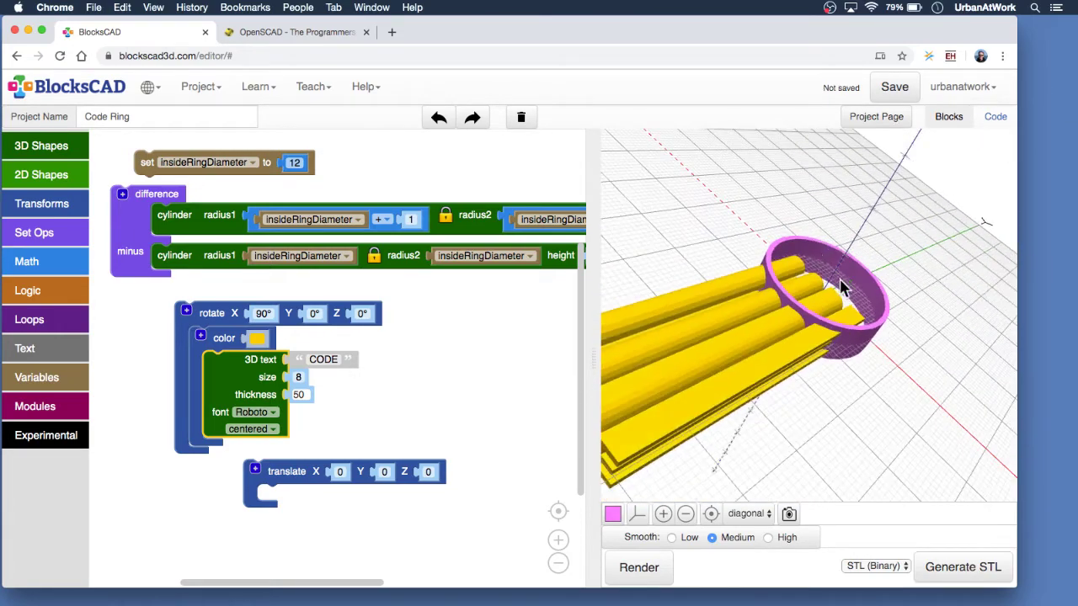
Set the CODE 3D text's thickness to 20 and render the shortened letters with the ring.
left_click_drag(650, 449, 497, 371)
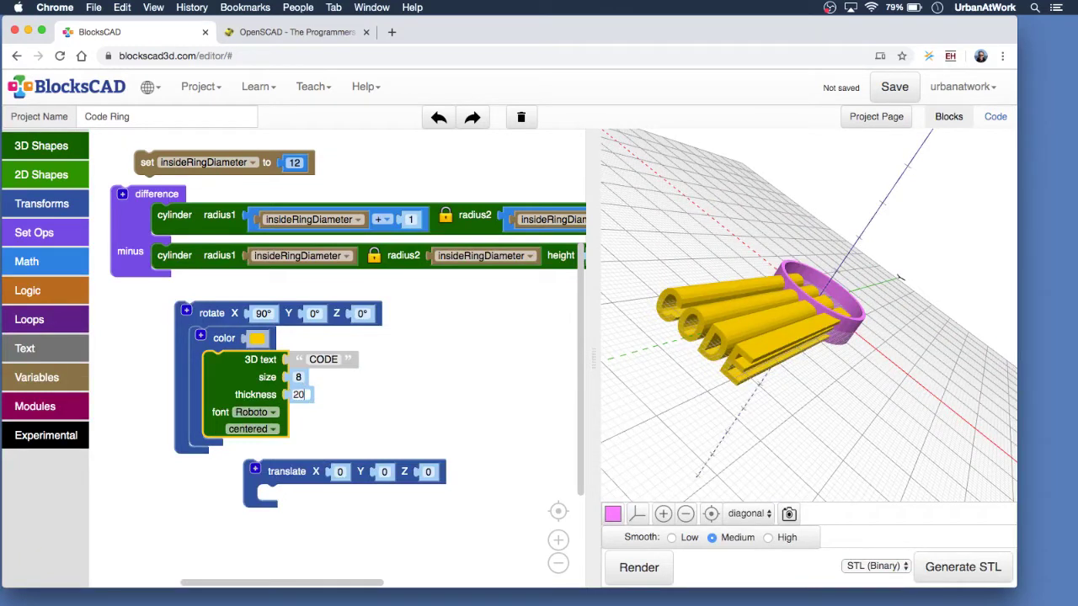
left_click(638, 568)
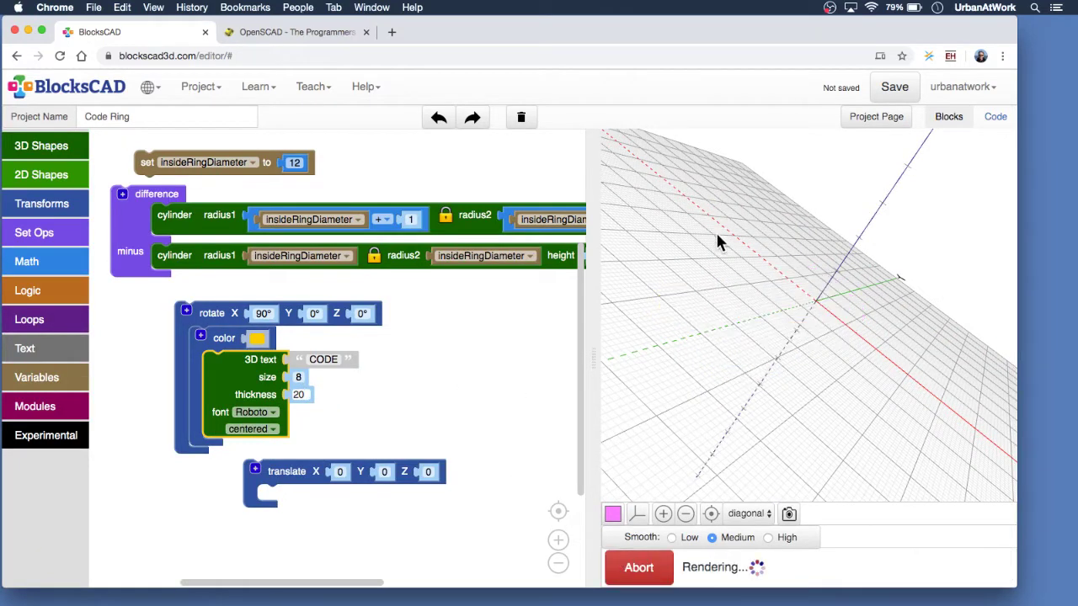
left_click_drag(883, 364, 613, 317)
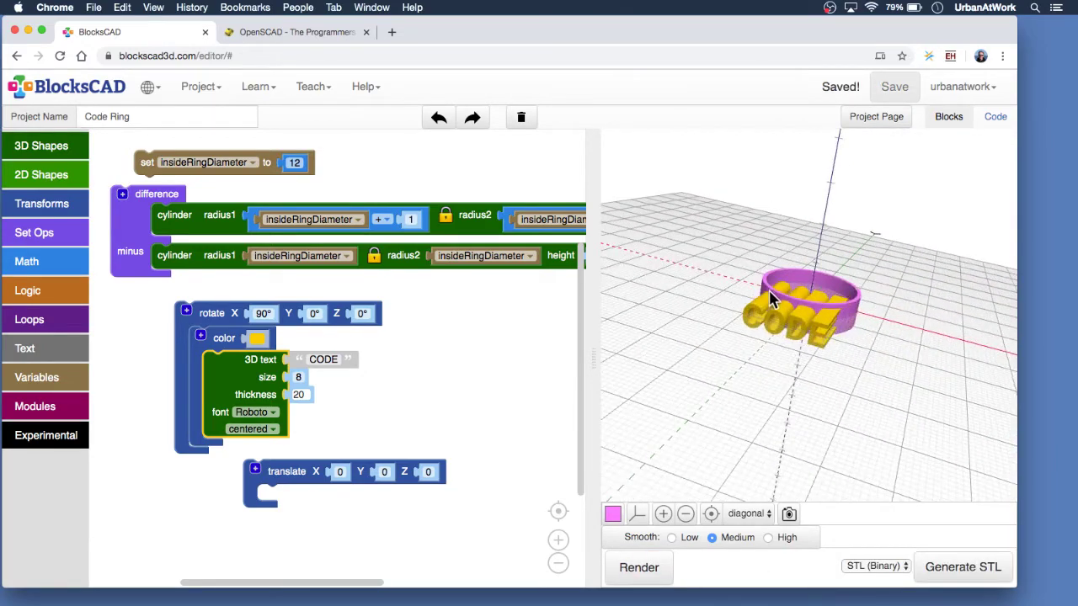
left_click_drag(769, 290, 692, 312)
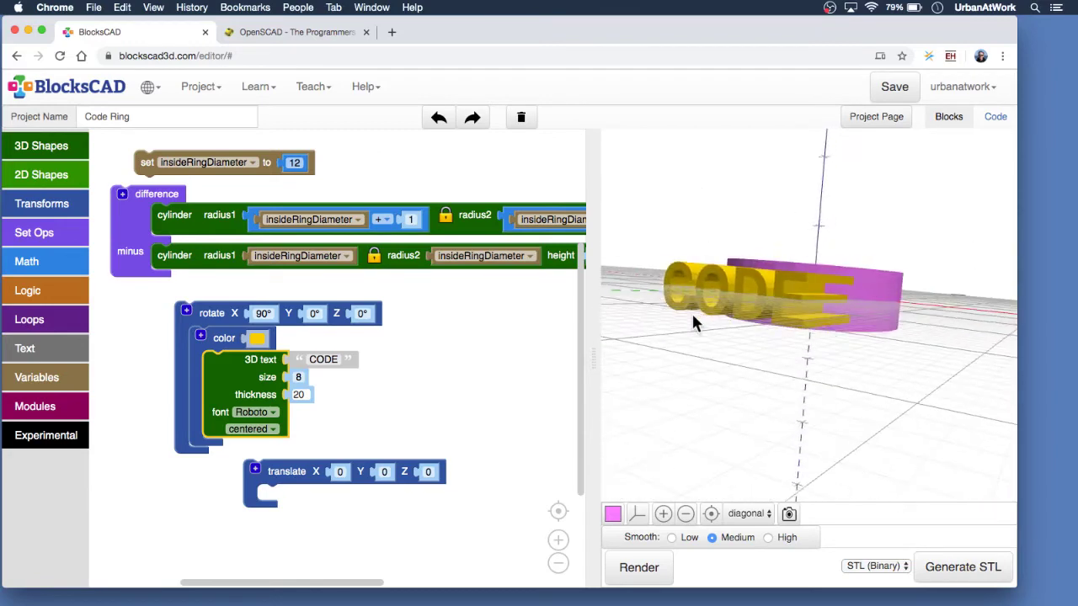
Delete the unused empty translate block from the workspace.
left_click_drag(255, 487, 48, 497)
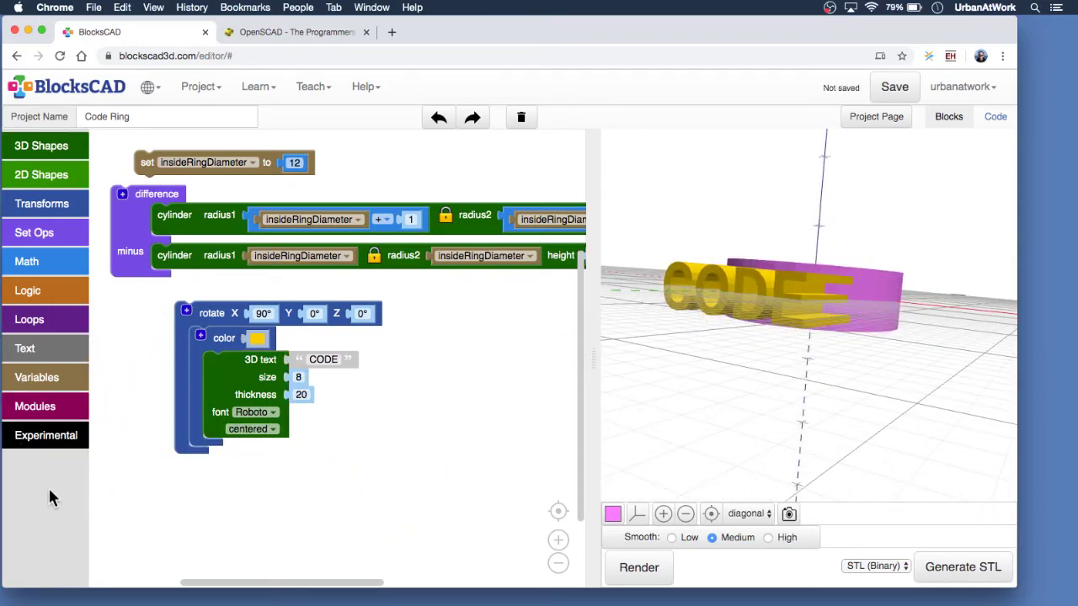
scroll(393, 437, "up", 1)
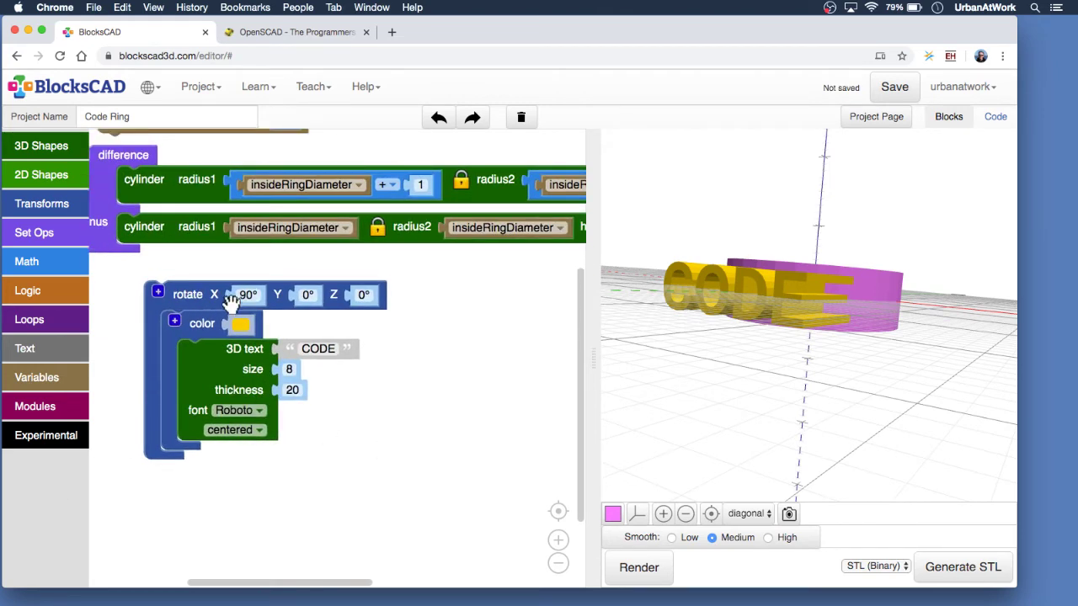
scroll(434, 370, "down", 2)
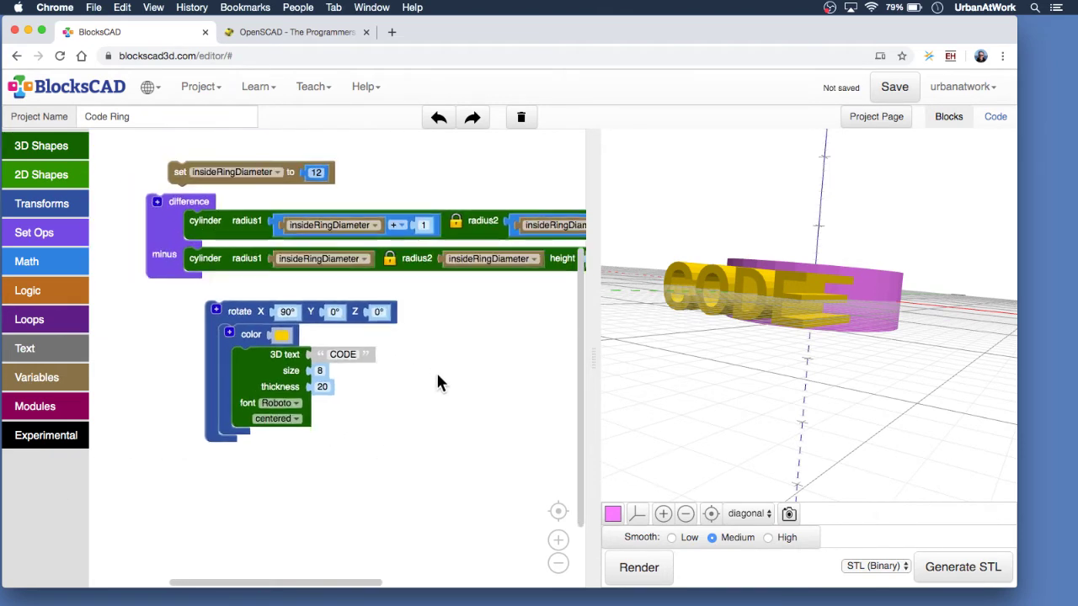
Take the inner cylinder out of the difference's minus slot and render both cylinders as solids with the text.
left_click_drag(952, 290, 986, 491)
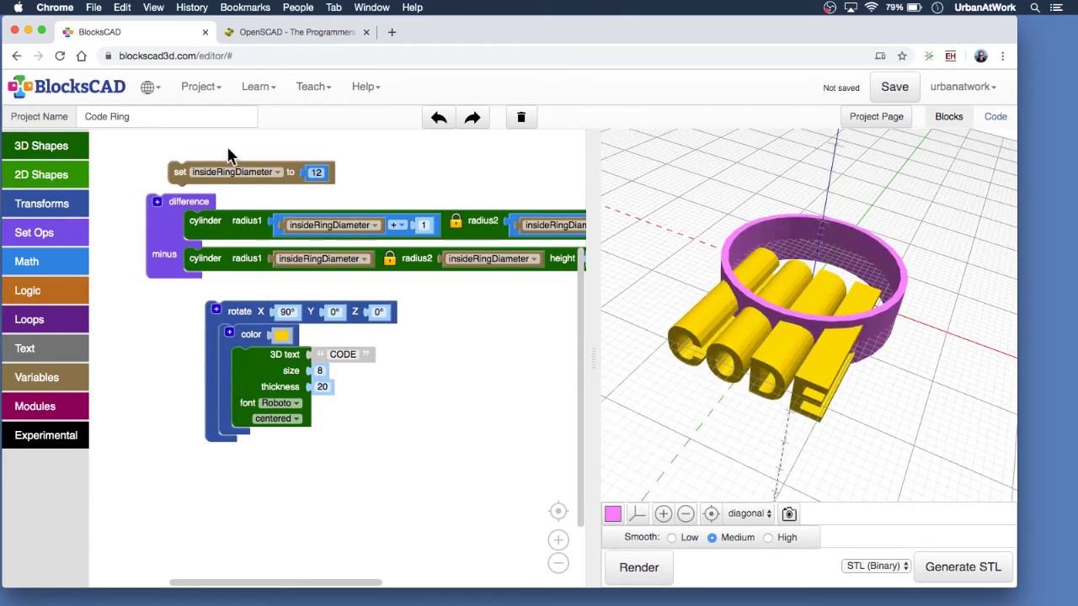
left_click_drag(241, 263, 271, 283)
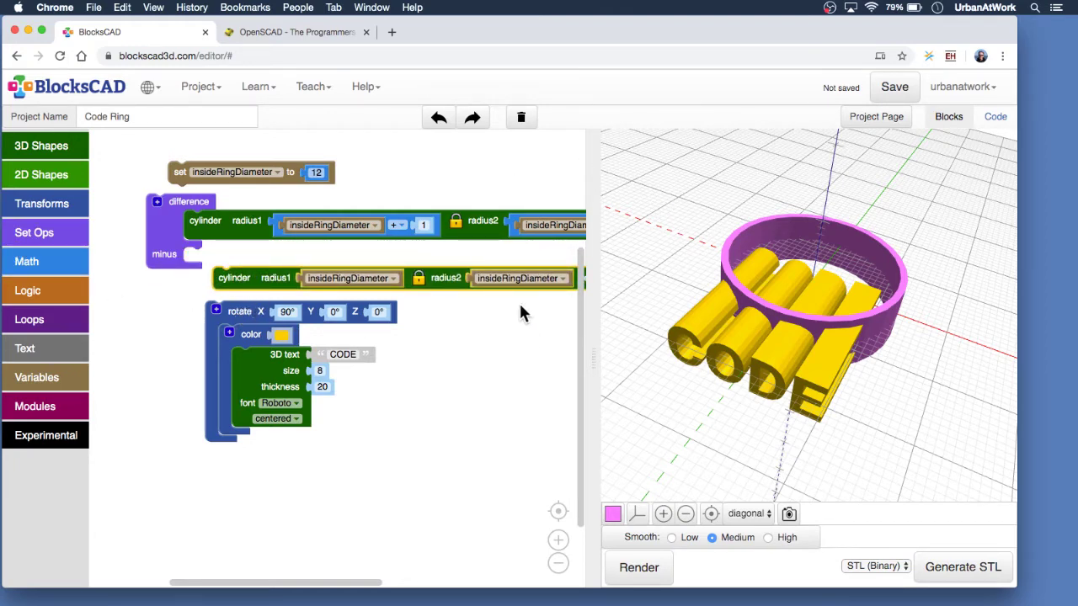
left_click(640, 569)
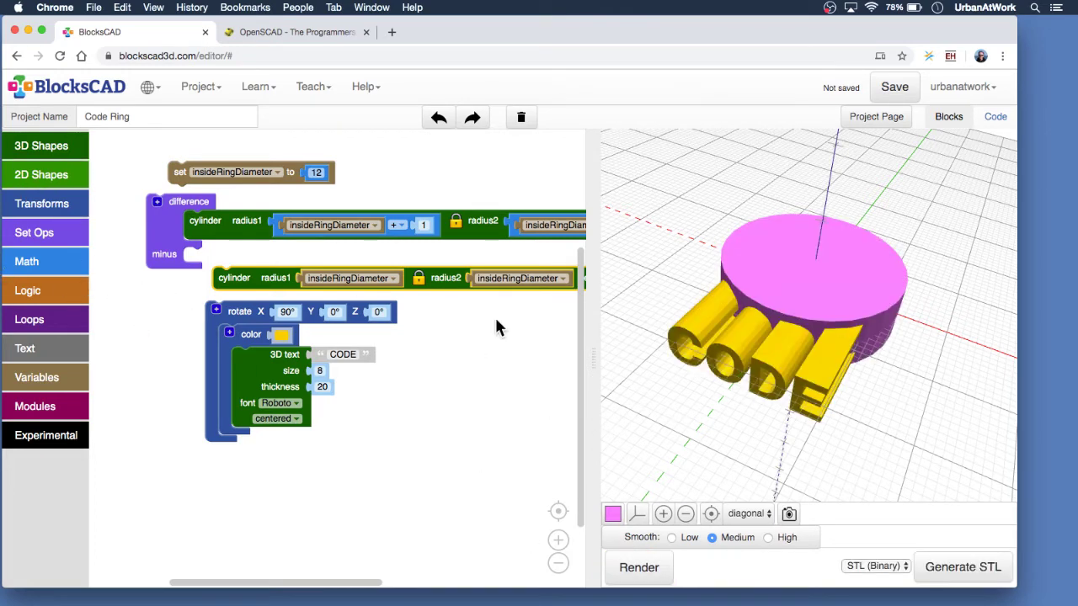
Wrap the detached inner cylinder in an orange color block and render the model.
left_click(40, 175)
left_click(51, 203)
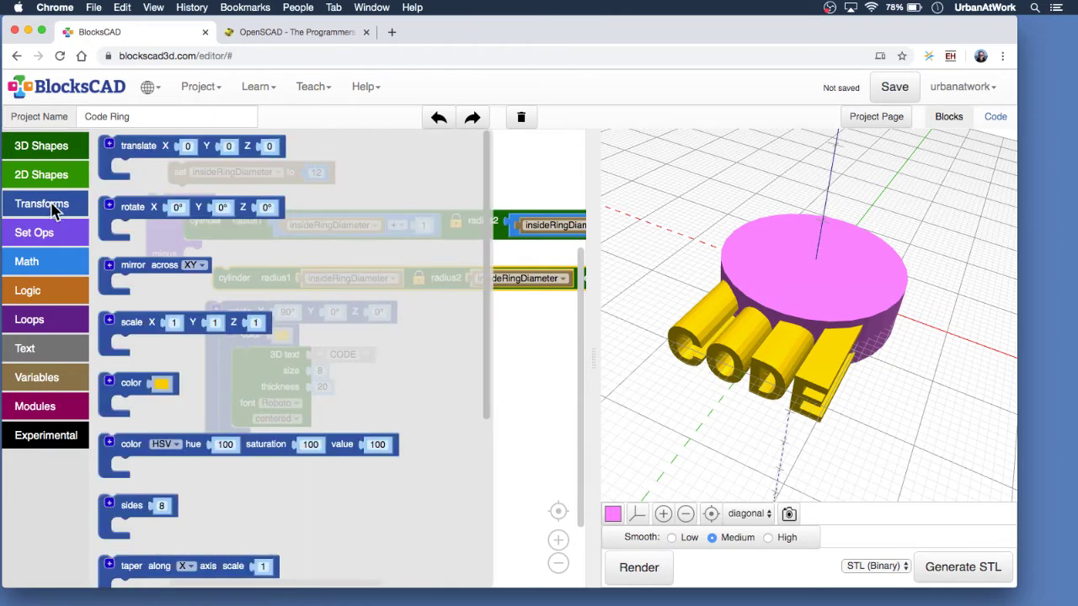
left_click_drag(151, 386, 247, 267)
left_click(269, 258)
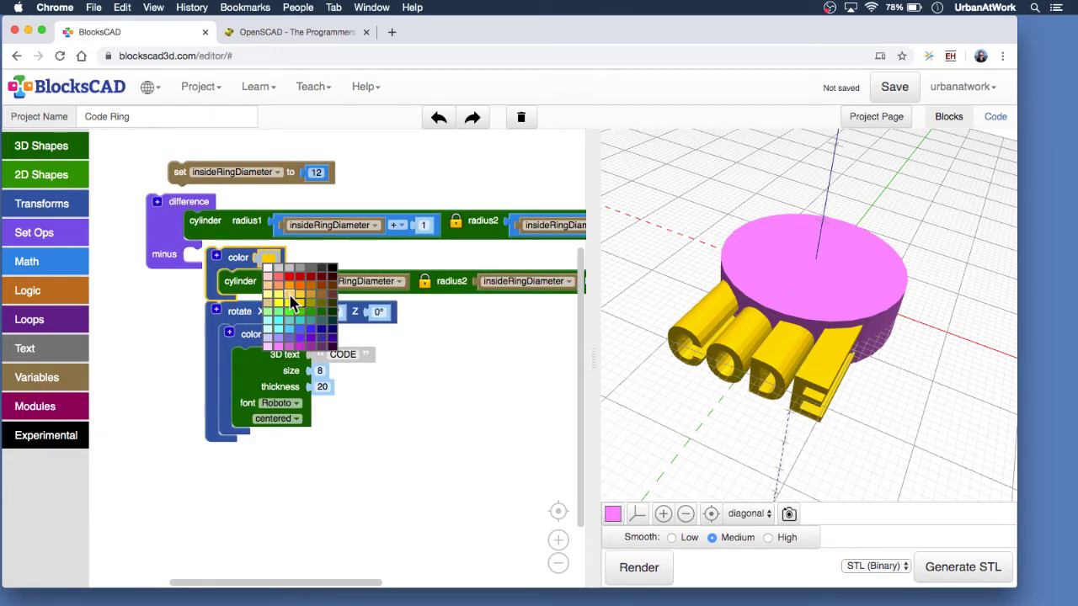
left_click(294, 287)
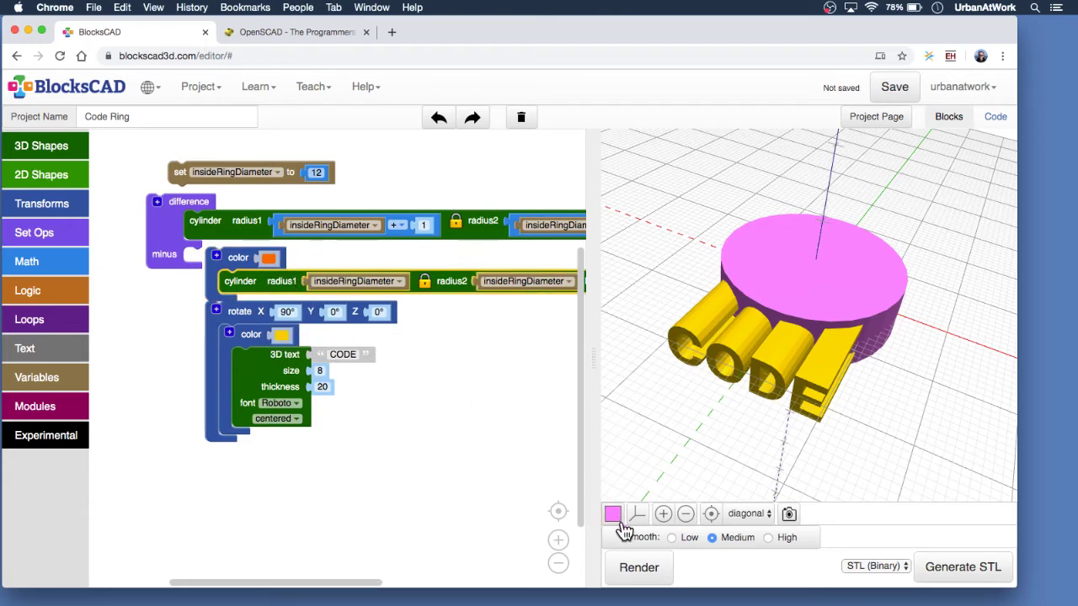
left_click(623, 577)
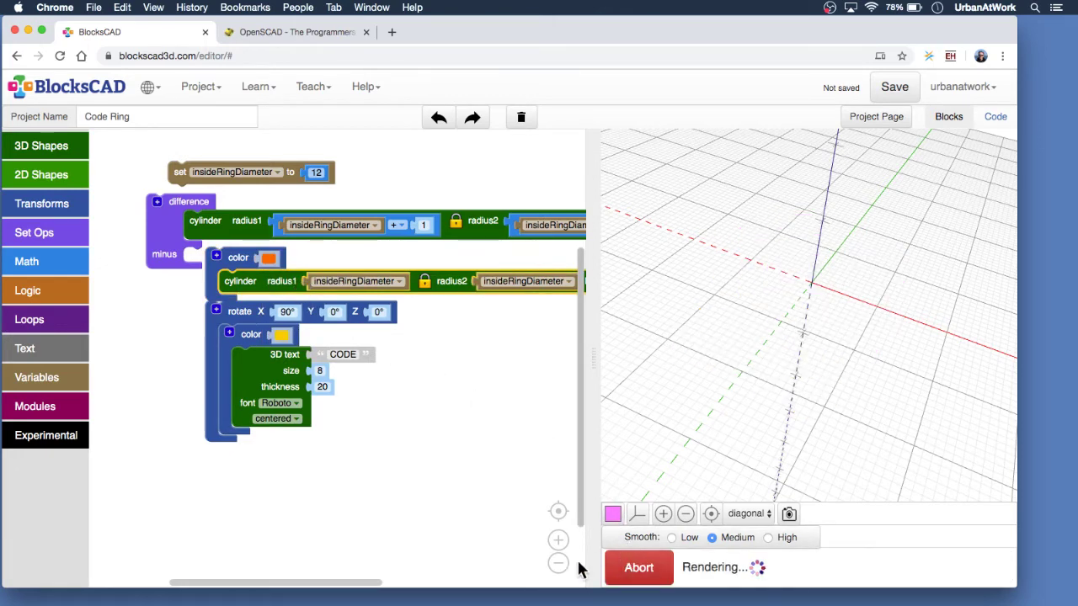
left_click_drag(797, 455, 724, 386)
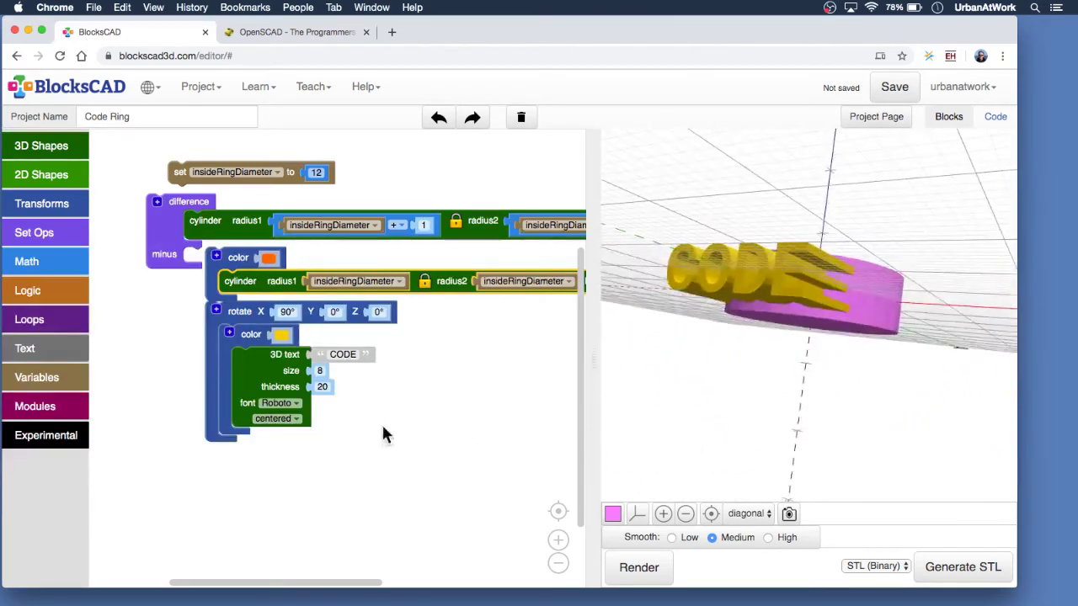
Space out the block groups, set the orange cylinder's height to 9, and render it.
left_click_drag(242, 312, 230, 373)
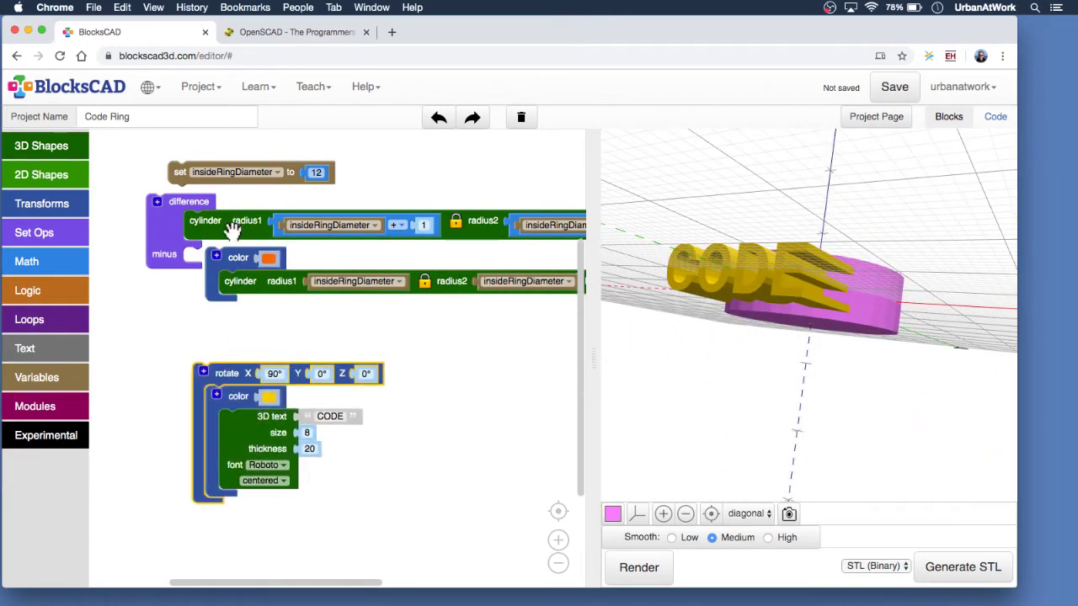
left_click_drag(224, 261, 138, 312)
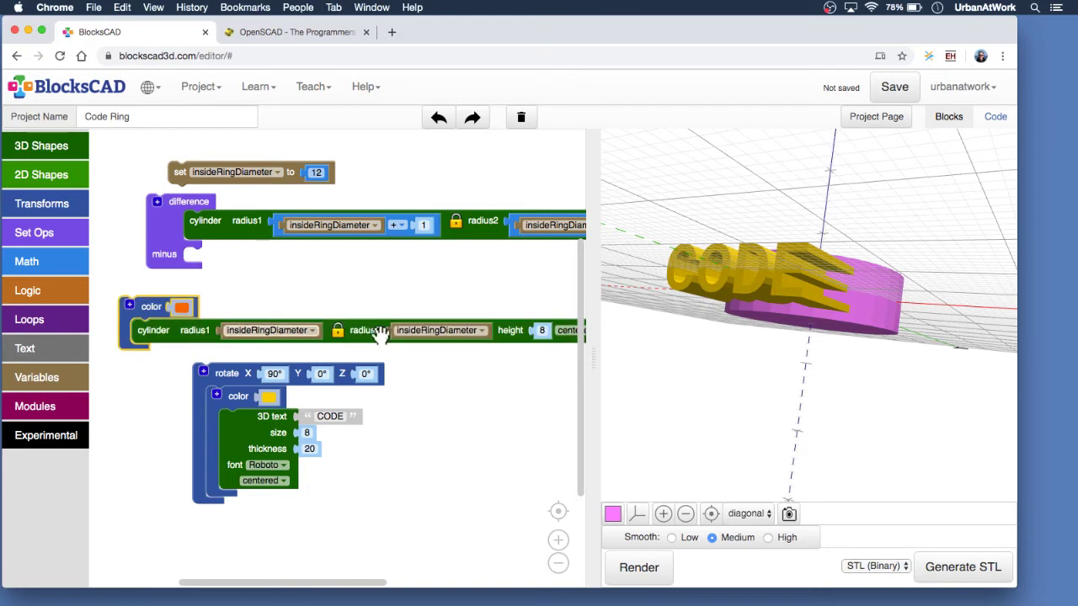
left_click(542, 330)
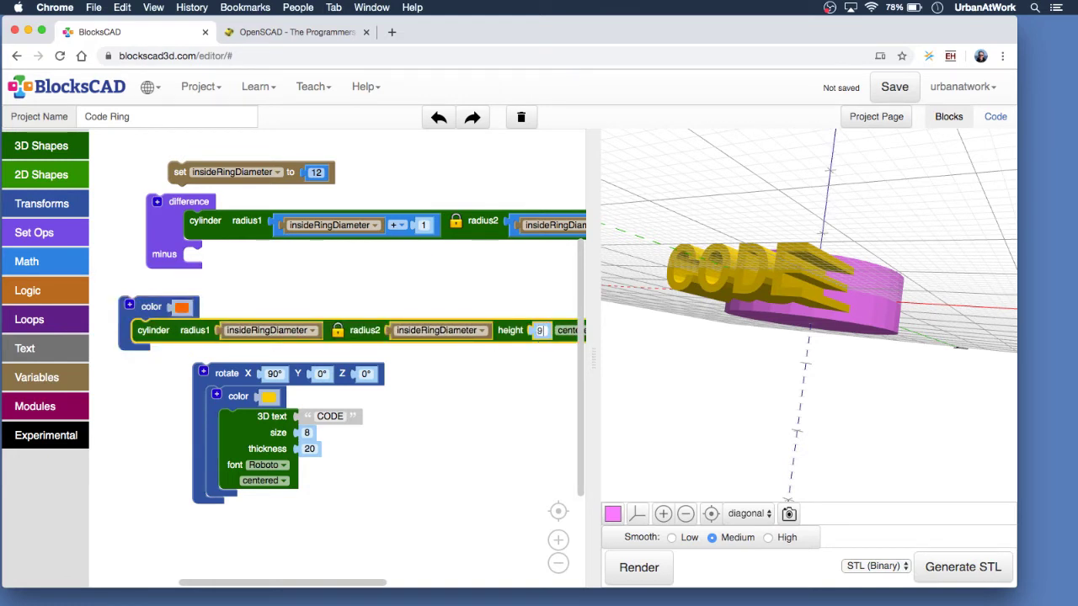
type("9")
left_click(639, 566)
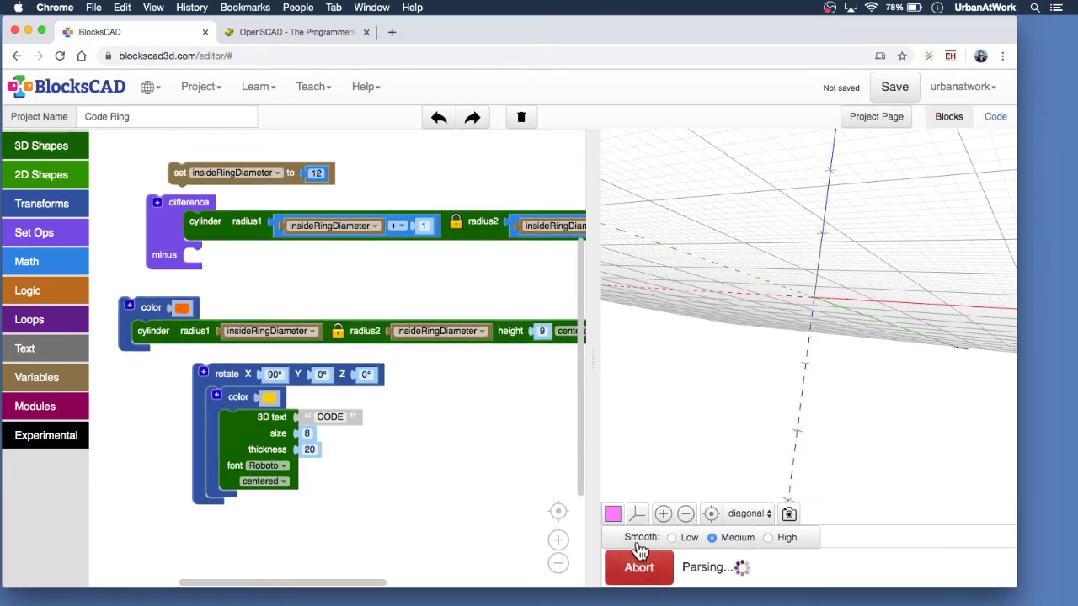
left_click_drag(217, 376, 142, 391)
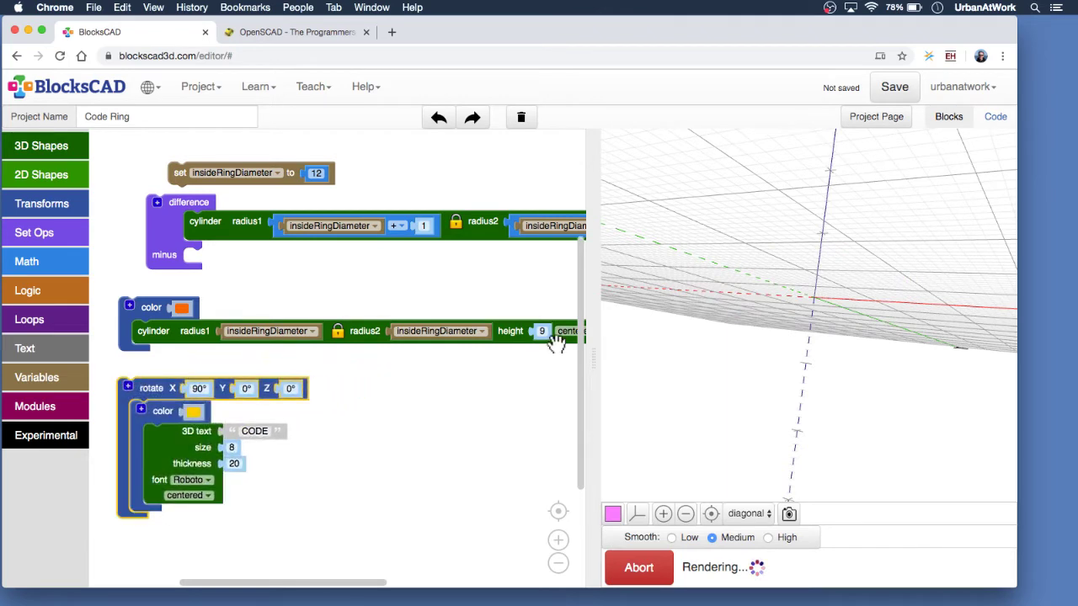
left_click_drag(745, 314, 907, 321)
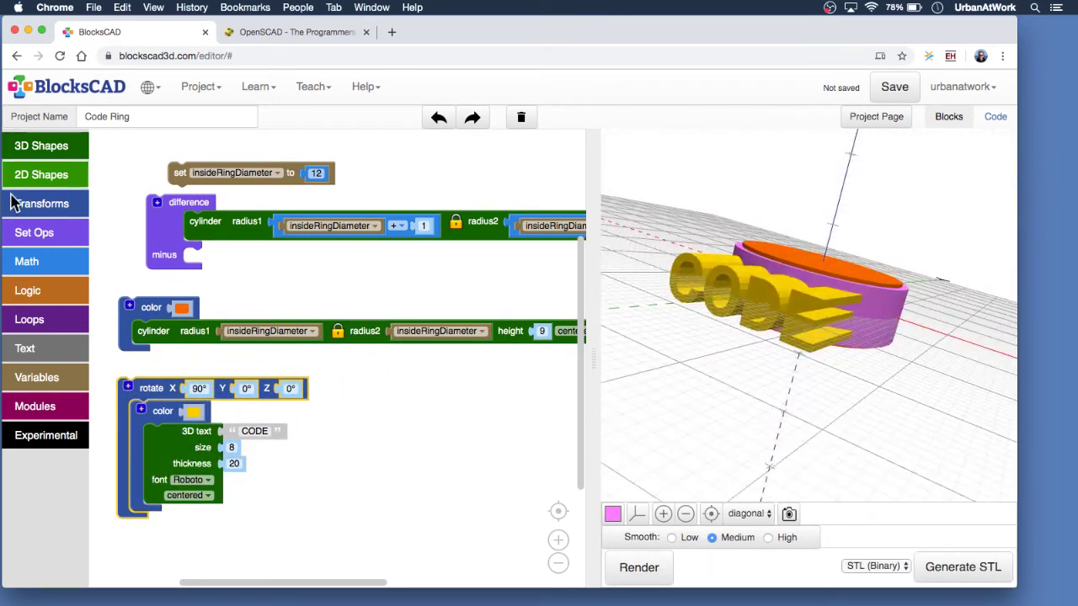
Add a union block and combine the orange cylinder with the rotated CODE text inside it.
left_click(37, 206)
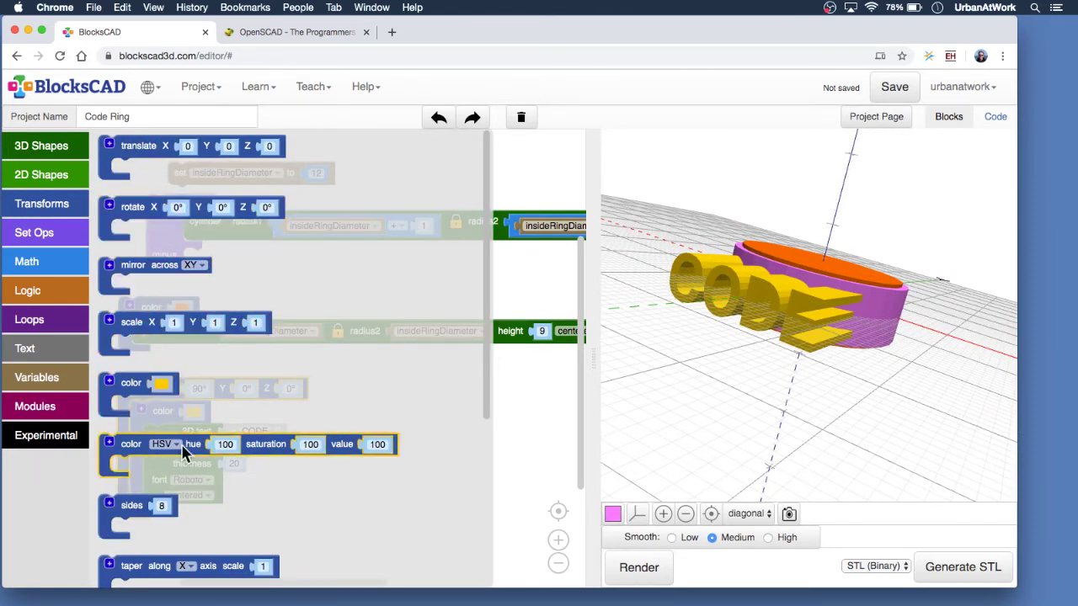
left_click(25, 234)
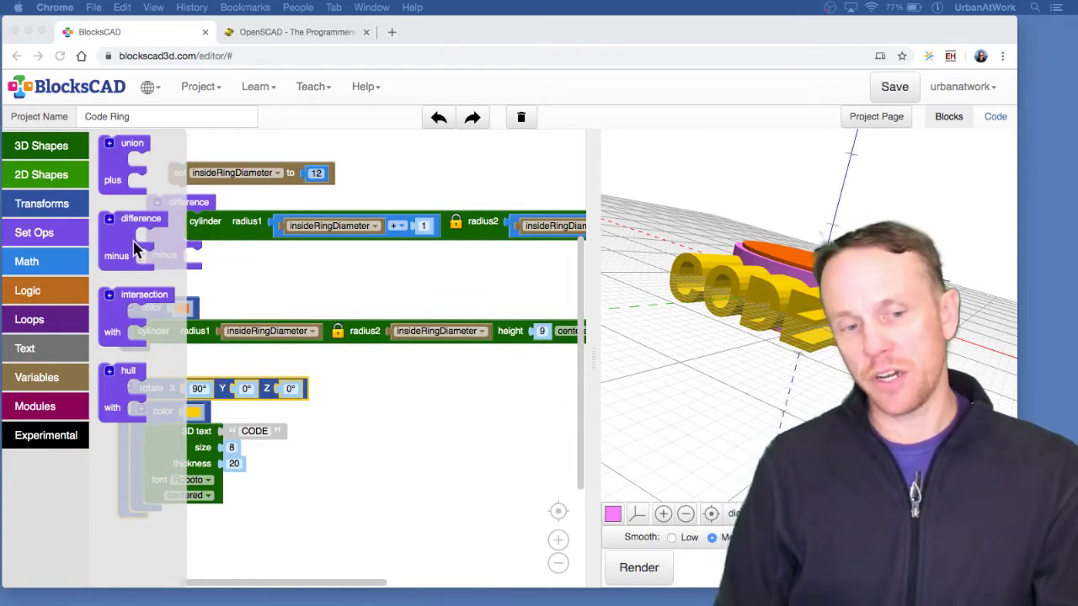
left_click(123, 155)
left_click_drag(135, 178, 342, 421)
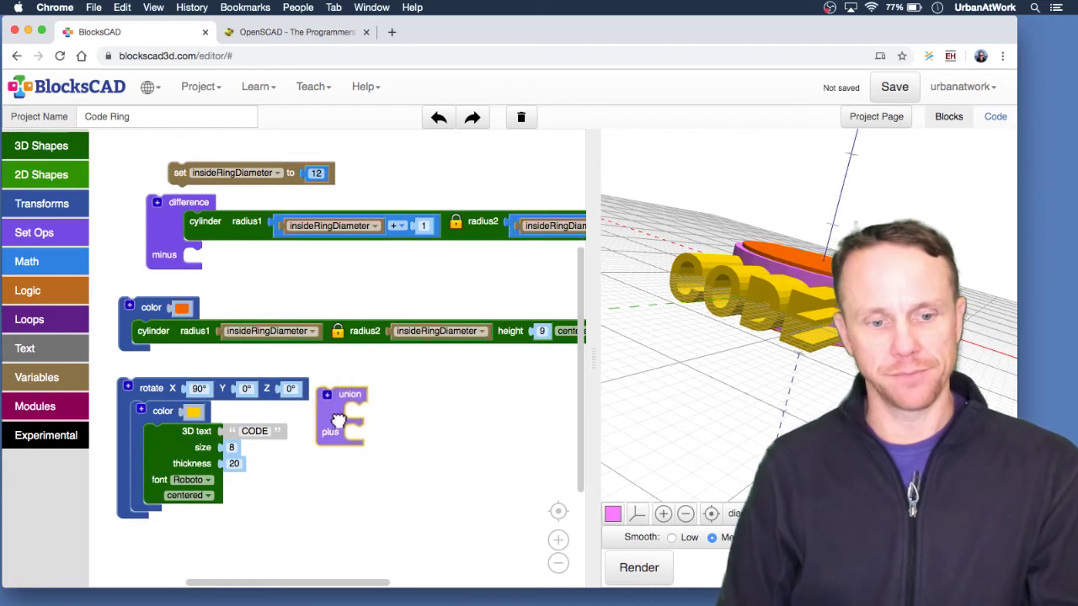
left_click_drag(147, 312, 236, 283)
left_click(154, 396)
left_click_drag(155, 394, 271, 339)
left_click_drag(237, 274, 171, 353)
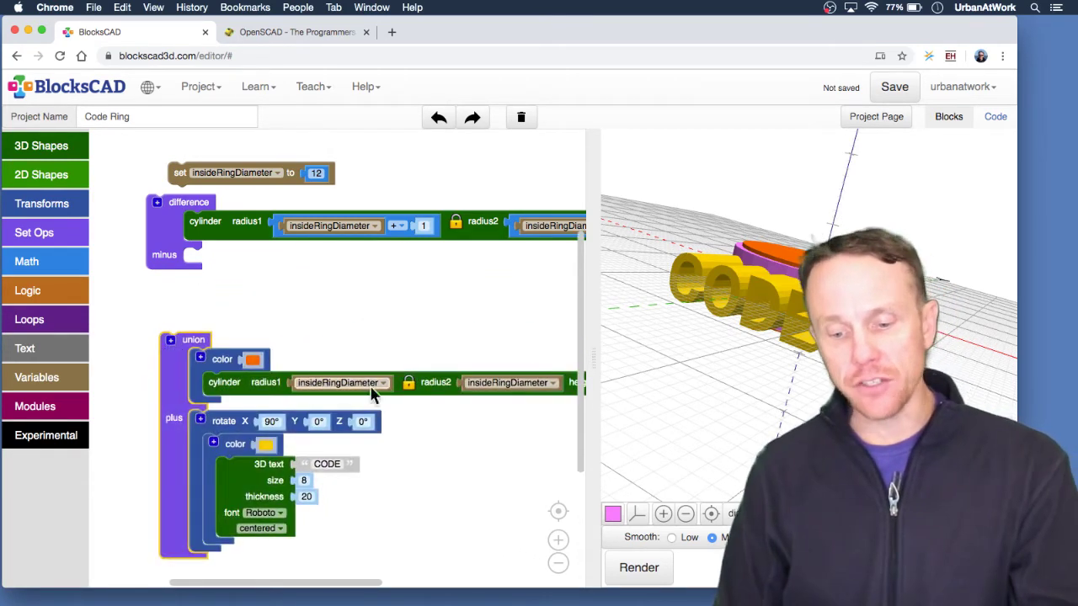
Subtract the cylinder-and-text union from the outer cylinder in the difference block and render the ring with cut-out letters.
left_click_drag(169, 388, 196, 316)
left_click_drag(173, 275, 124, 322)
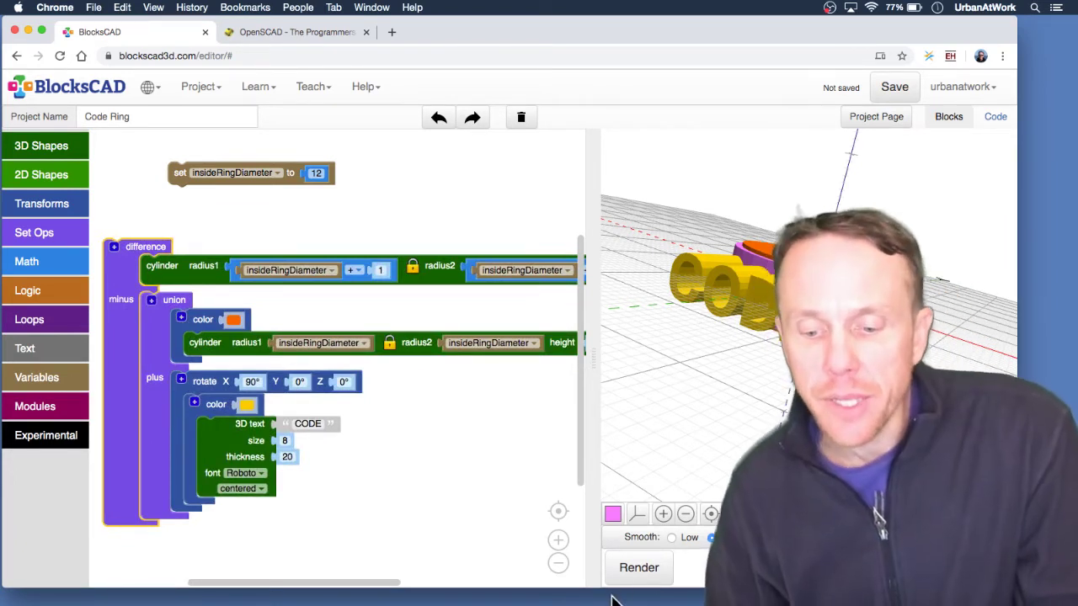
left_click(638, 569)
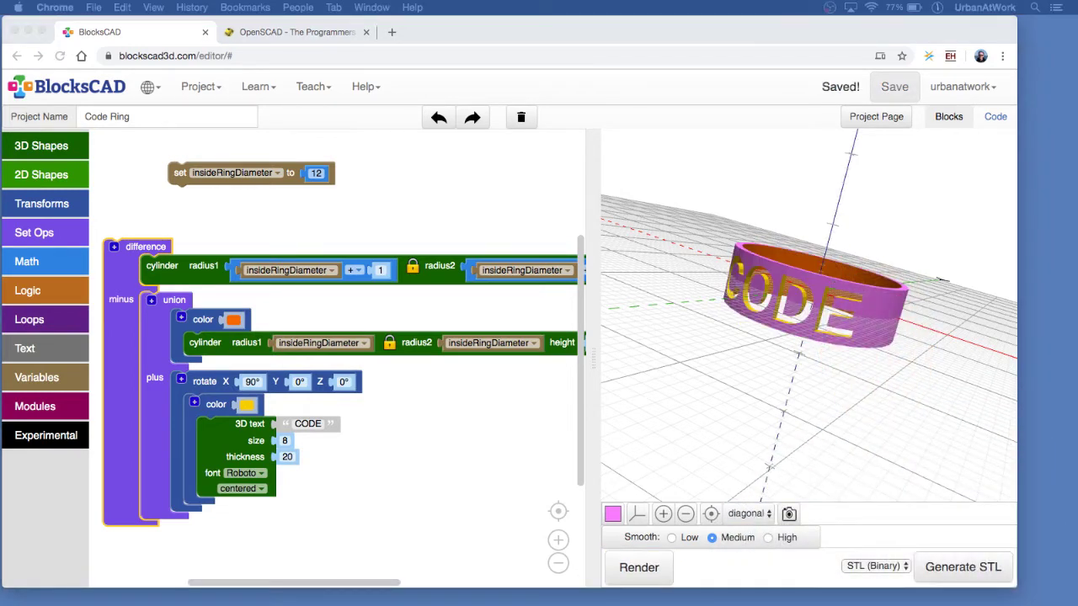
left_click(1032, 495)
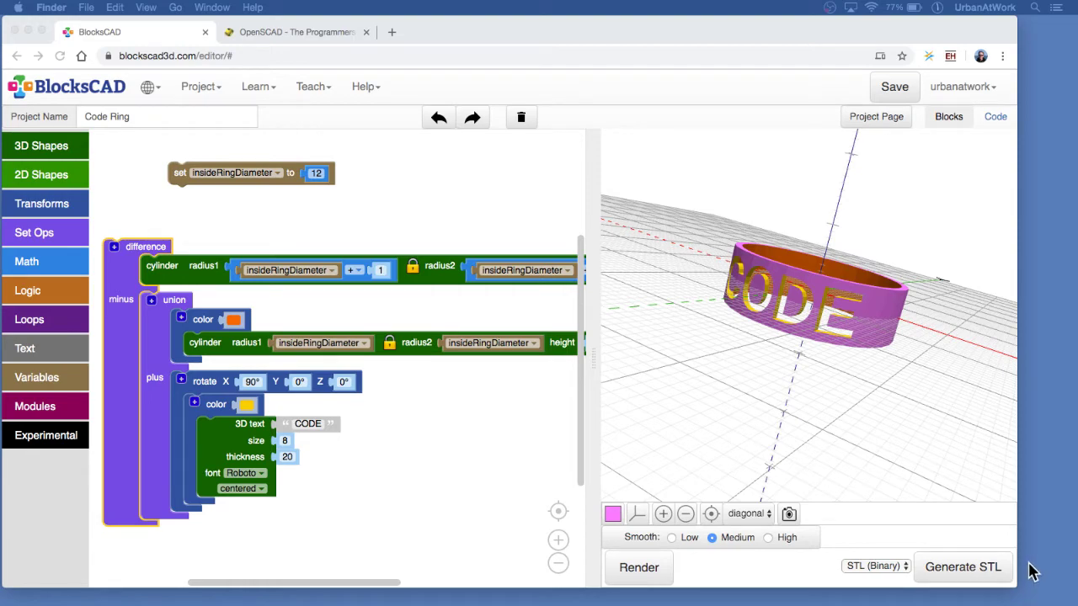
left_click(897, 438)
scroll(879, 367, "up", 5)
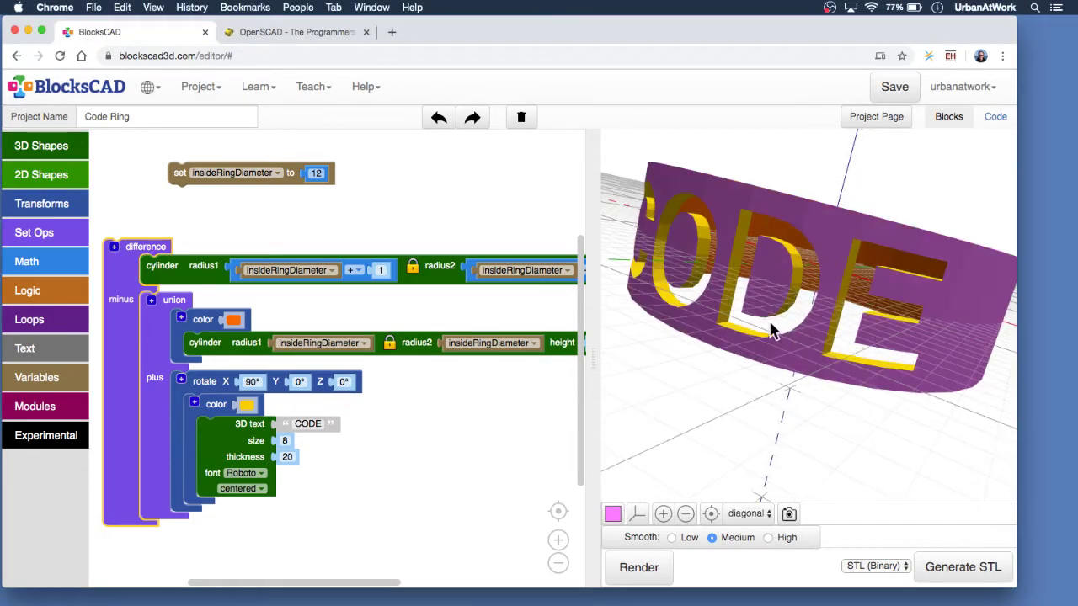
left_click_drag(773, 331, 881, 334)
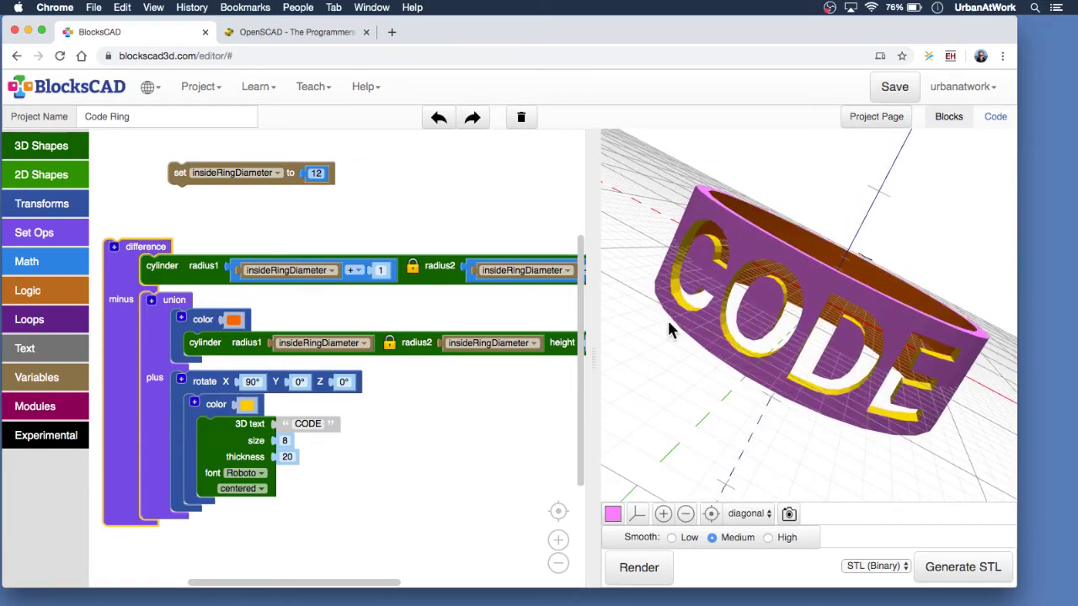
left_click_drag(668, 323, 682, 439)
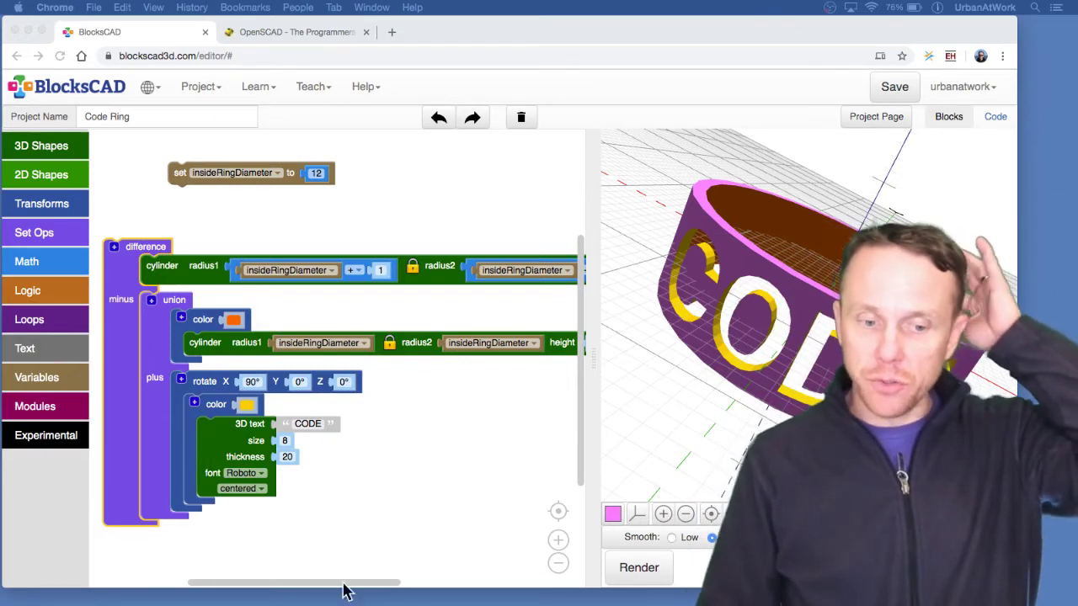
Change the CODE text's font to Stardos Stencil and render the ring to check the cut-out letters up close.
left_click(244, 472)
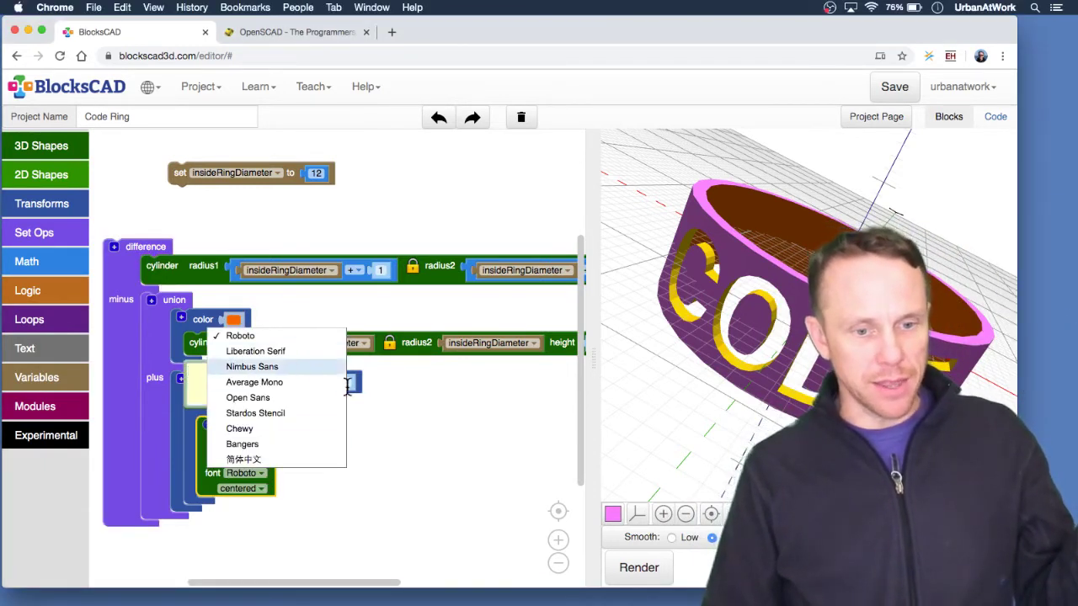
left_click(304, 413)
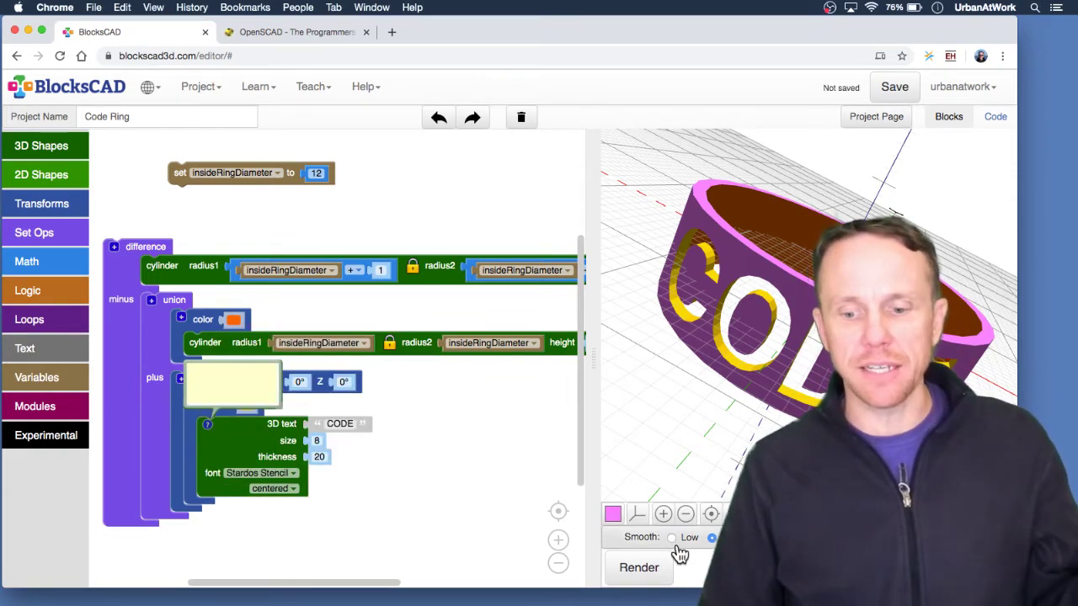
left_click(661, 567)
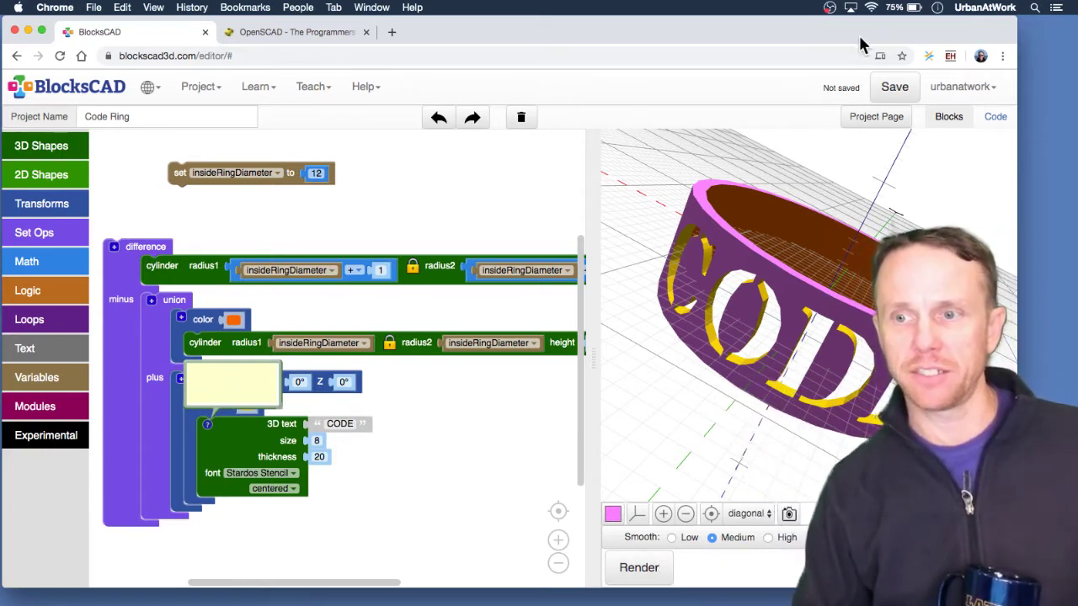
left_click_drag(861, 44, 602, 32)
scroll(509, 410, "up", 5)
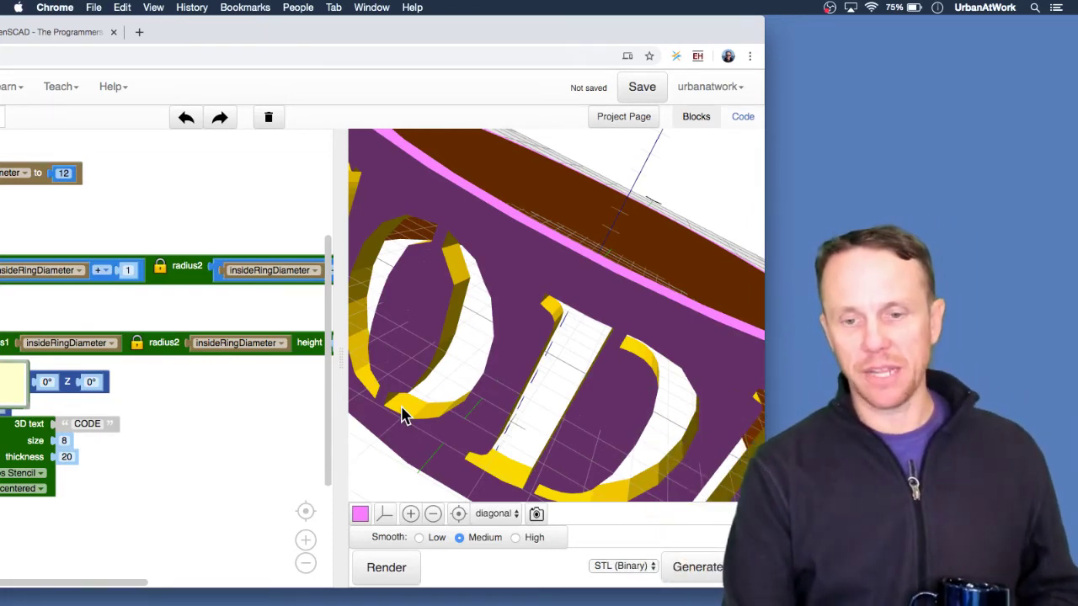
Change the CODE text's font to Roboto and render the ring with the new letter cut-outs.
left_click_drag(529, 34, 762, 8)
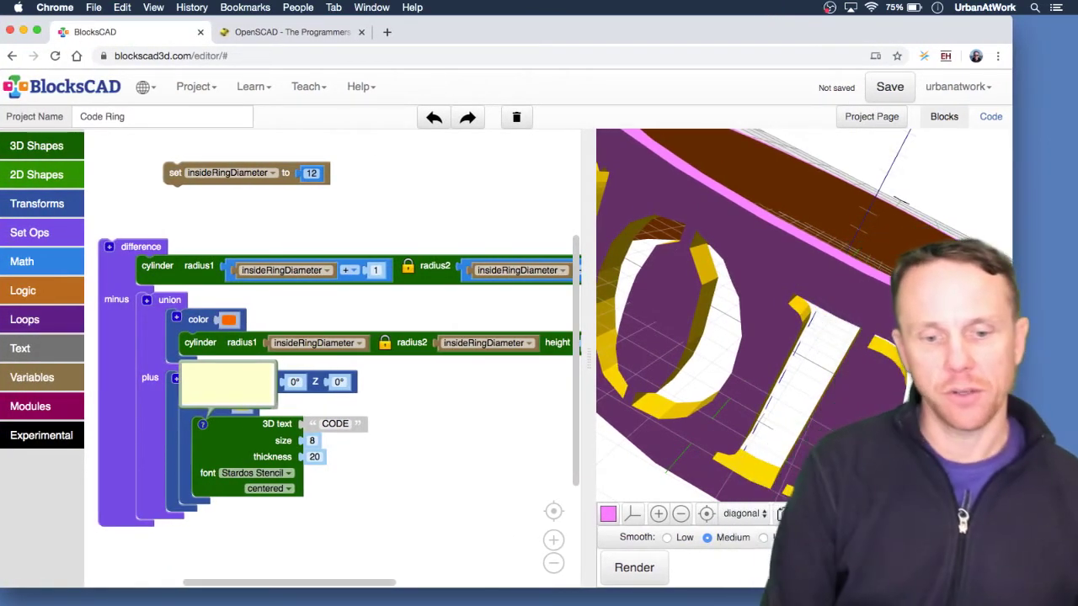
left_click(279, 469)
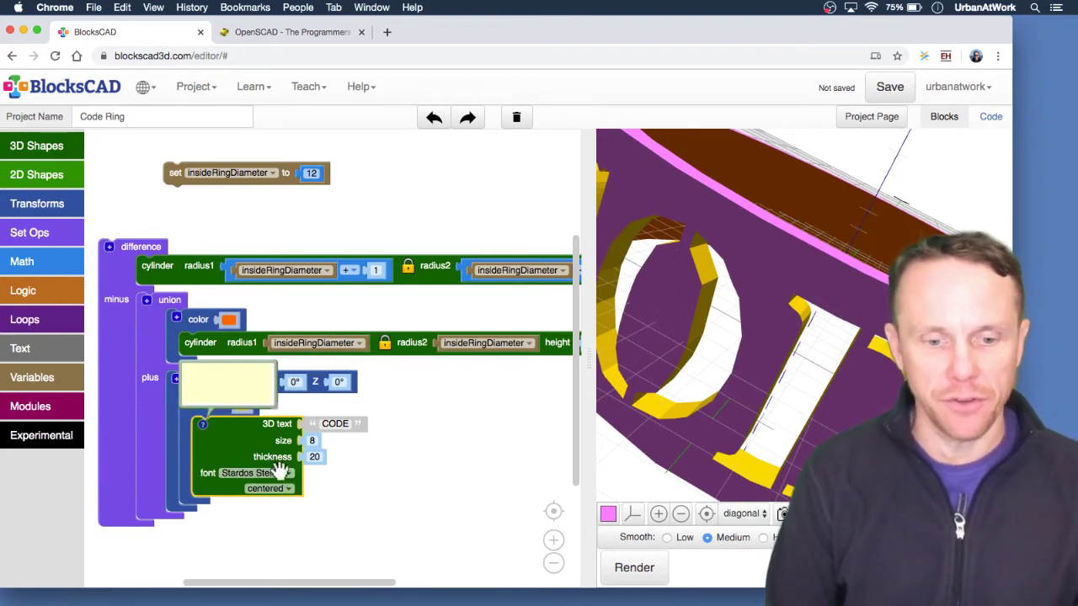
left_click(282, 474)
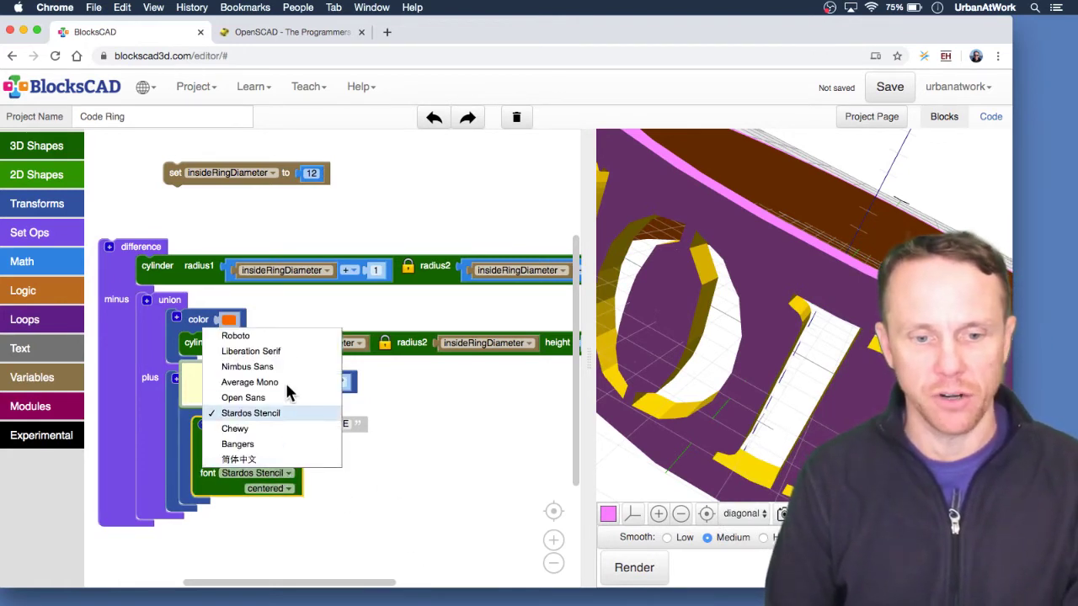
left_click(281, 337)
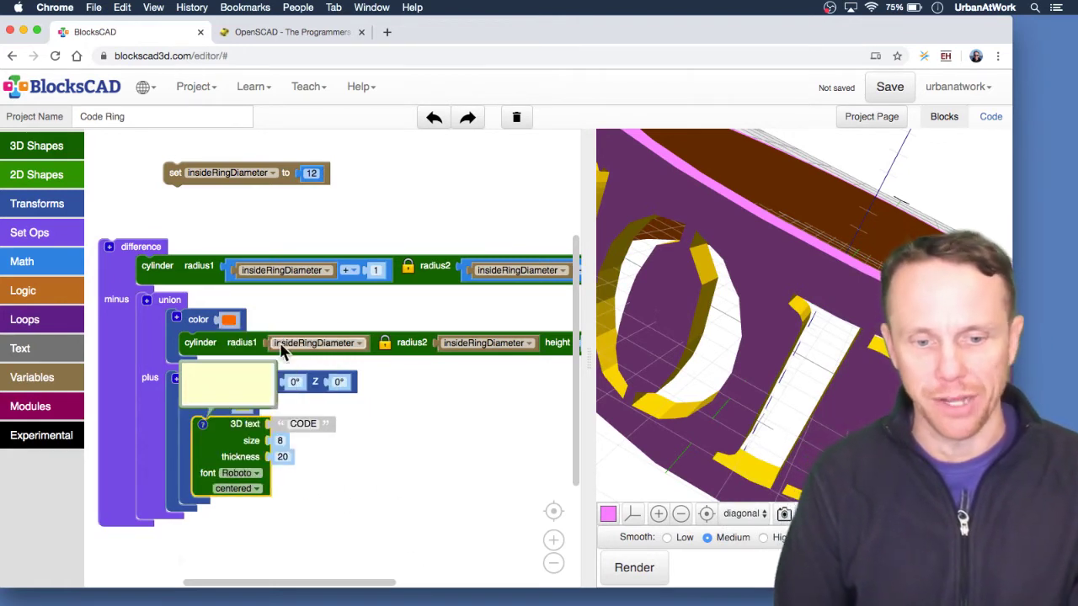
left_click(645, 566)
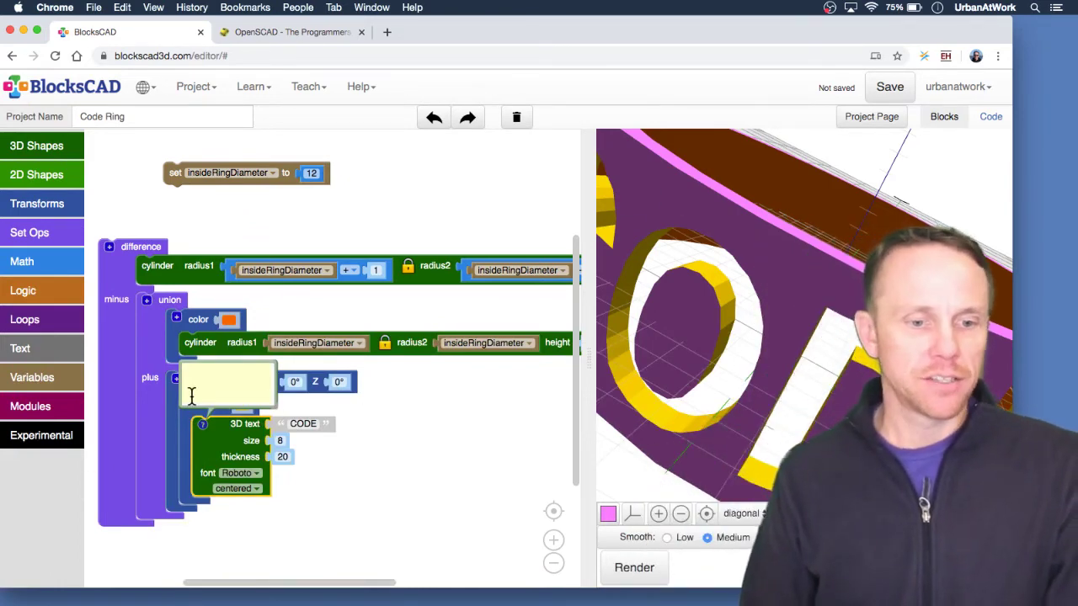
Close the 3D text's comment and take the rotated text, orange cylinder and union blocks out of the difference.
left_click(207, 430)
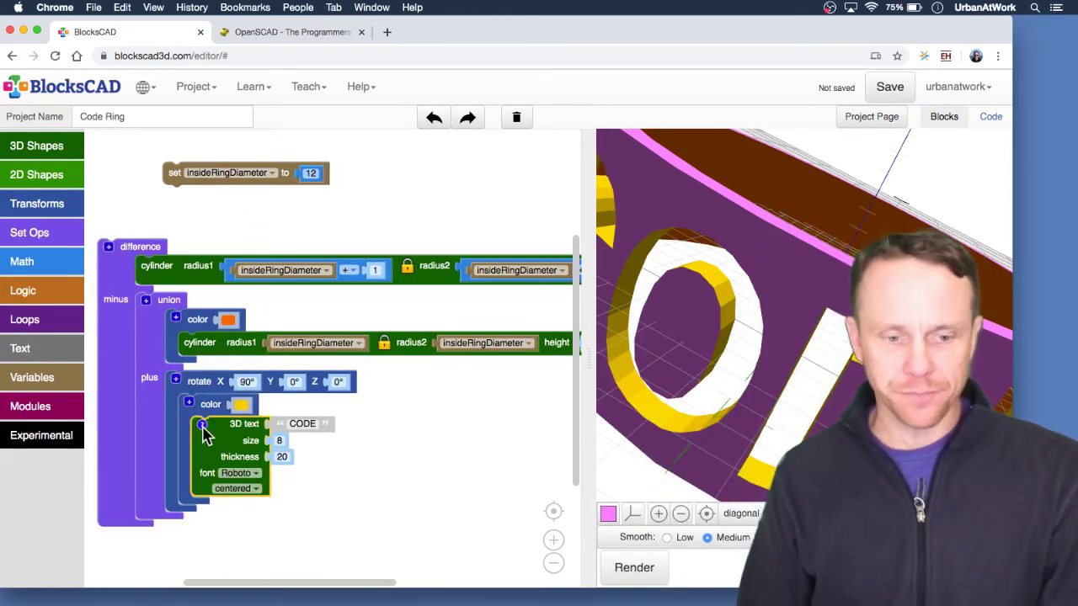
left_click(176, 380)
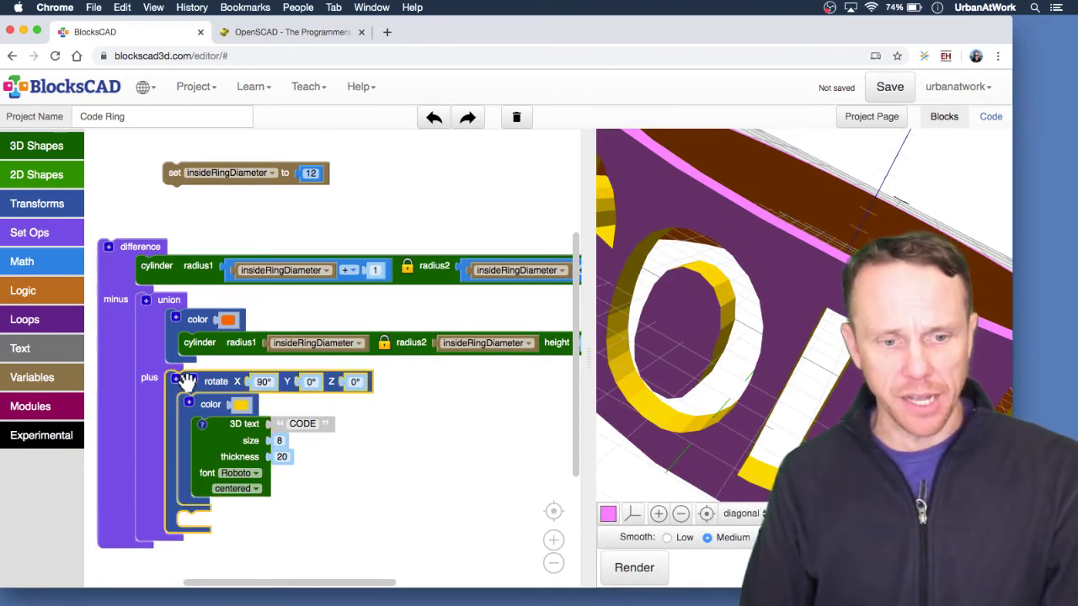
left_click(192, 380)
left_click_drag(202, 384, 275, 453)
left_click_drag(198, 325, 263, 372)
left_click_drag(165, 308, 145, 392)
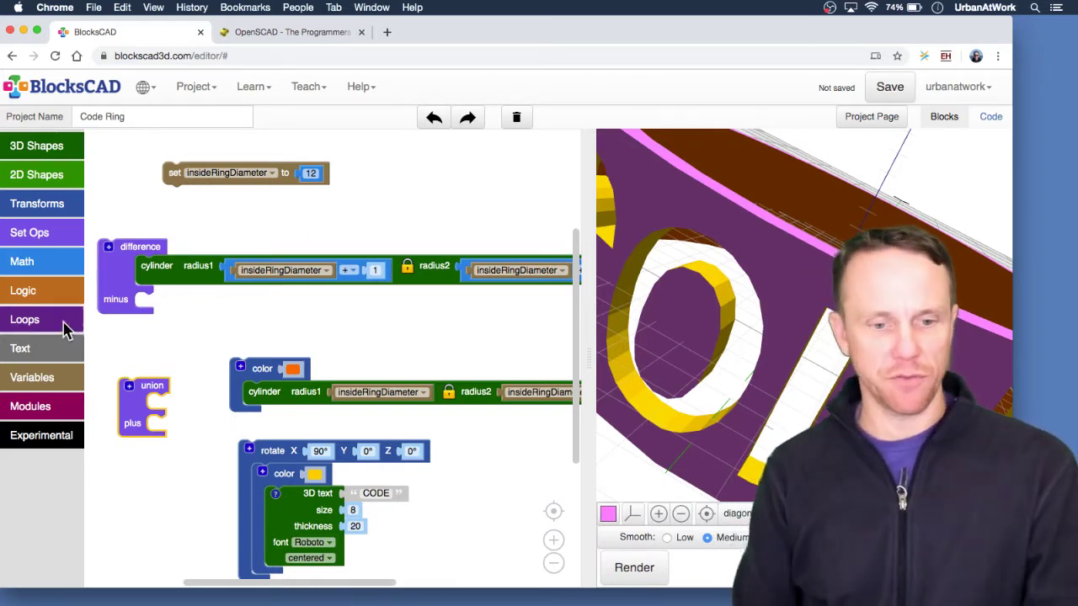
Put the rotated CODE text in the difference's minus slot and pull the inner cylinder out of its orange color block.
left_click_drag(303, 450, 179, 303)
left_click_drag(288, 400, 185, 487)
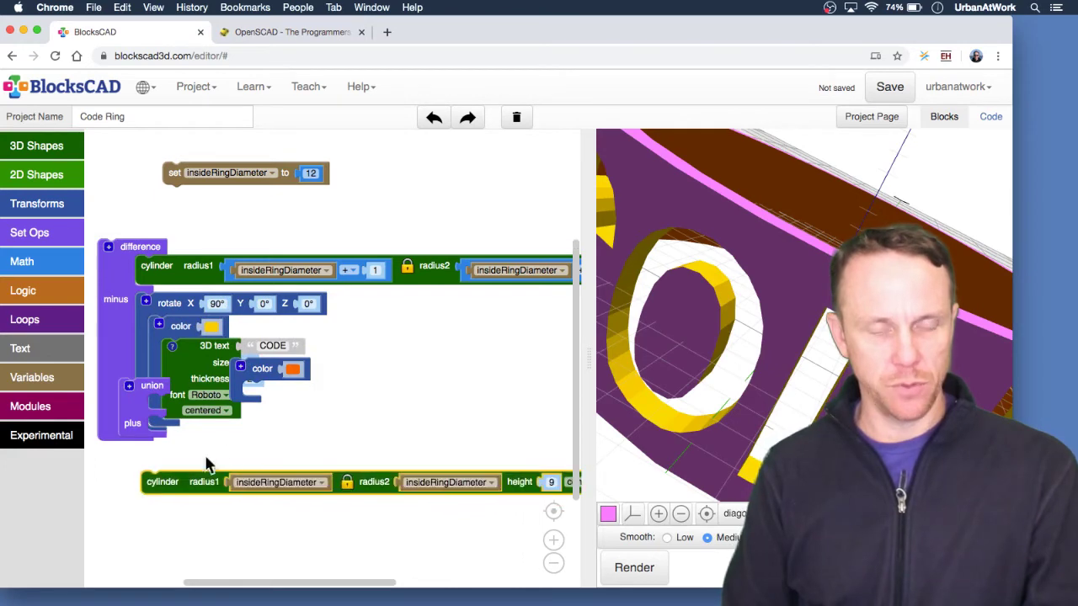
scroll(309, 414, "down", 2)
scroll(308, 388, "down", 1)
left_click_drag(312, 356, 289, 250)
scroll(336, 265, "down", 1)
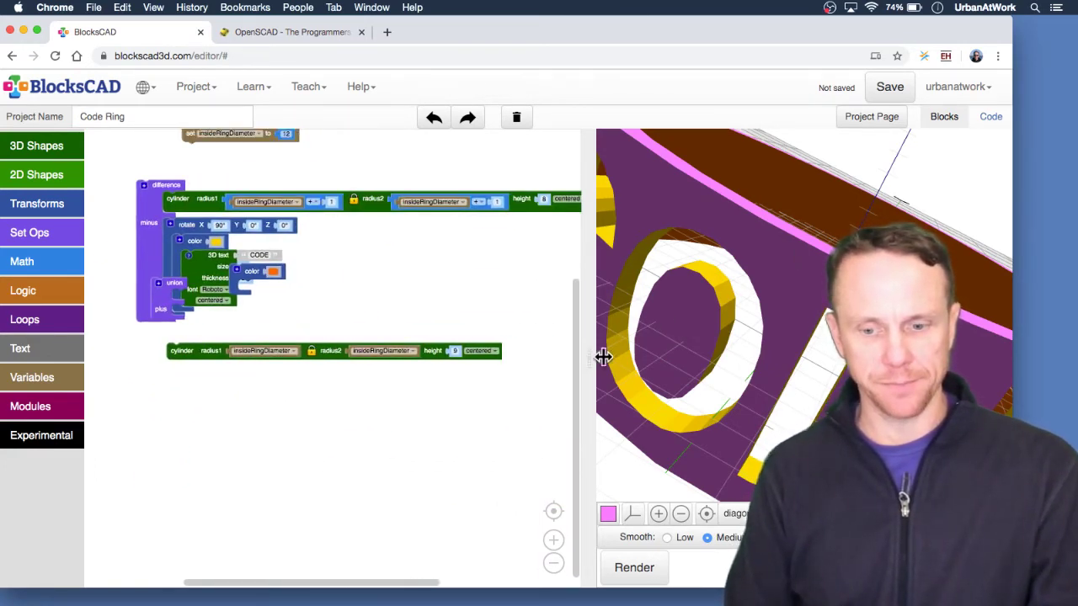
left_click_drag(603, 357, 786, 384)
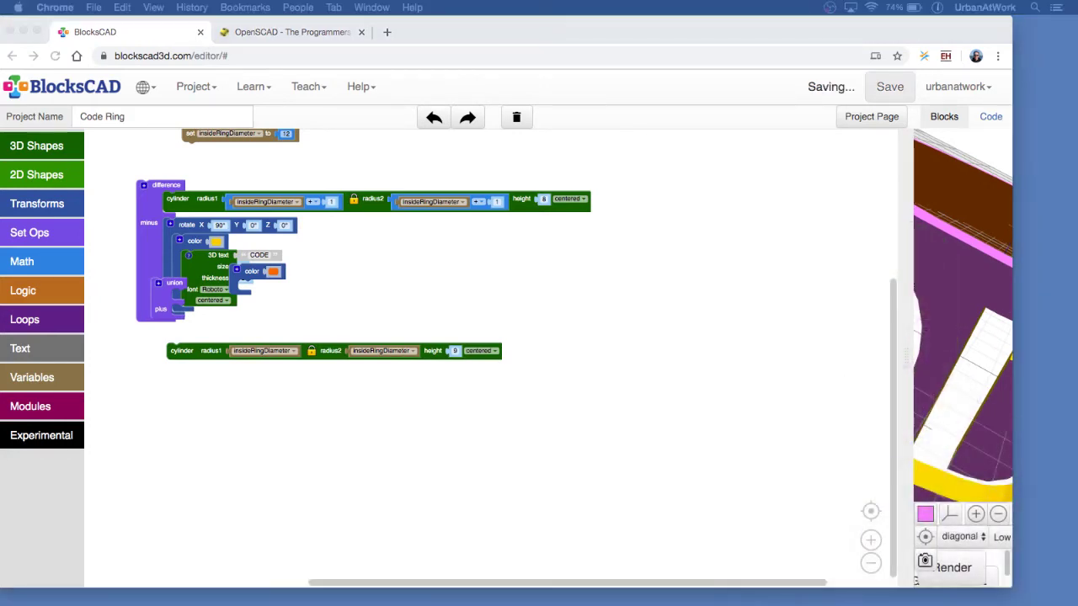
scroll(320, 486, "down", 2)
scroll(285, 423, "up", 5)
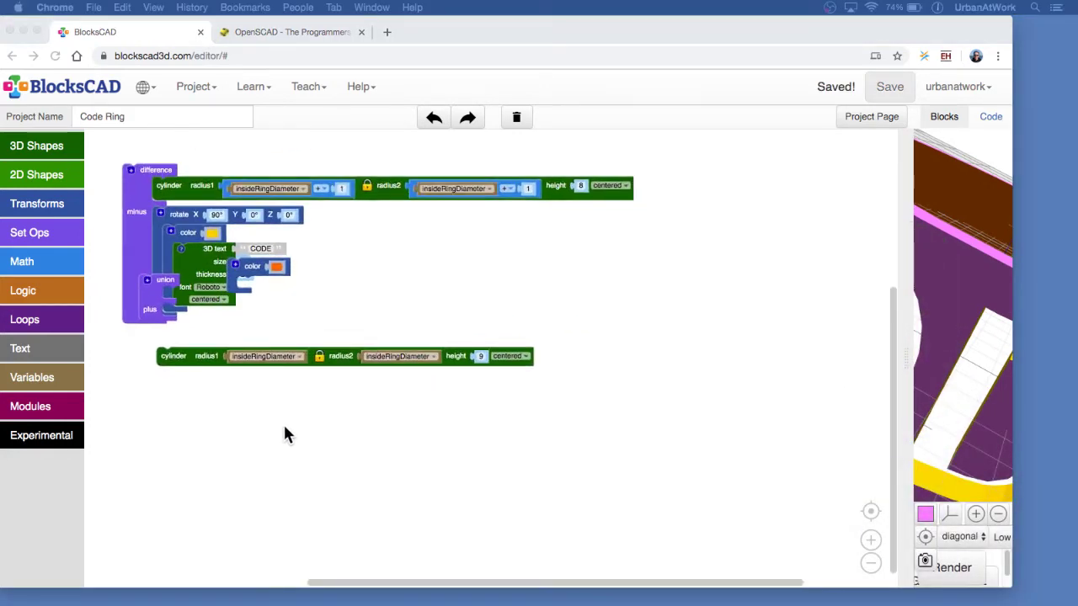
left_click_drag(357, 202, 373, 334)
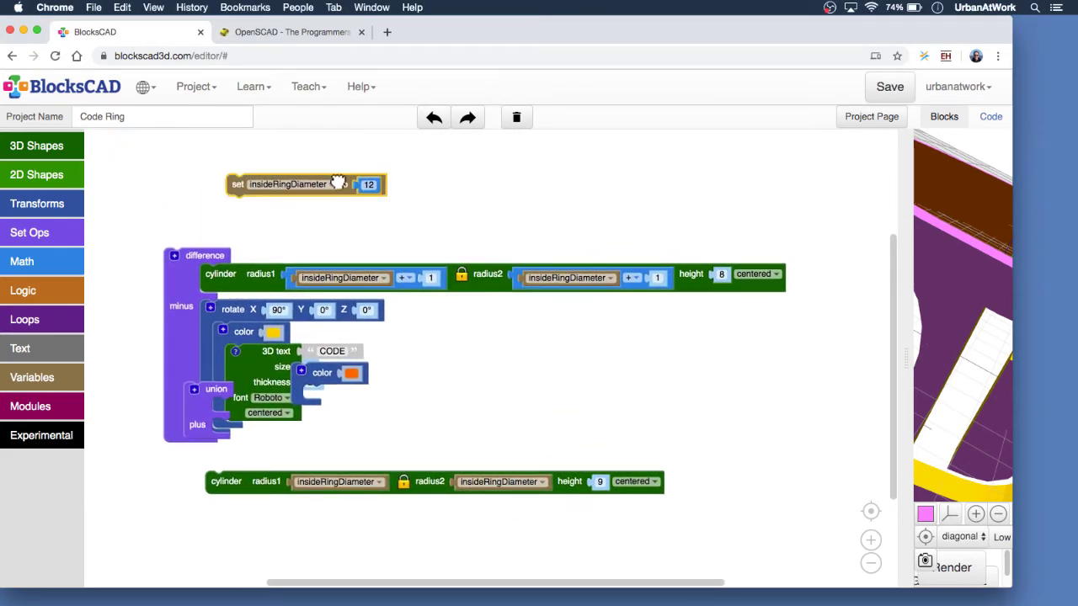
Delete the empty orange color block and move the empty union block clear of the difference.
left_click_drag(337, 183, 278, 201)
left_click(192, 283)
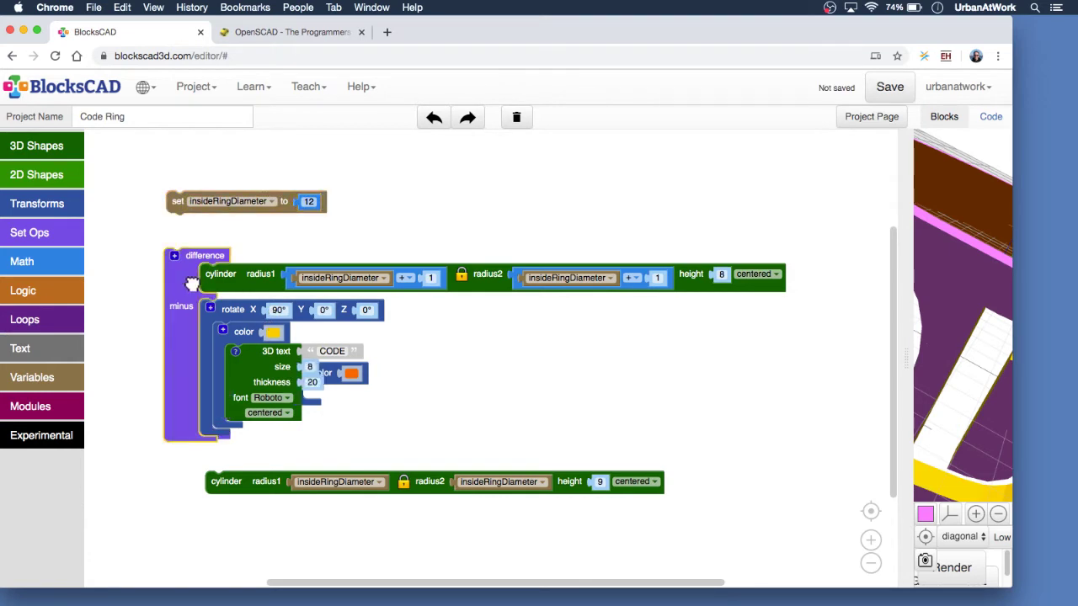
left_click_drag(192, 283, 194, 269)
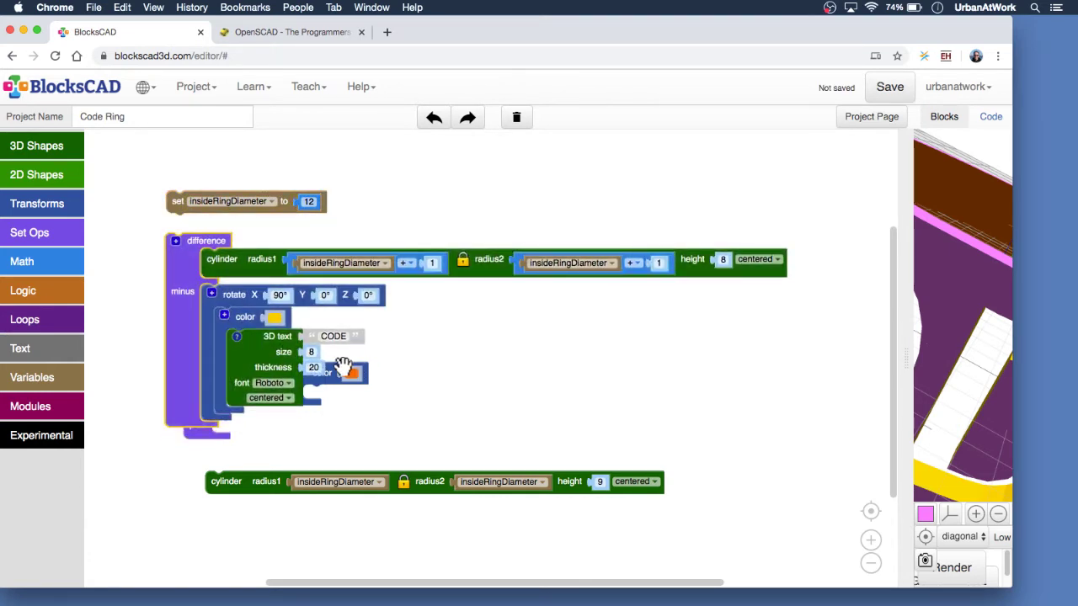
left_click_drag(343, 368, 100, 376)
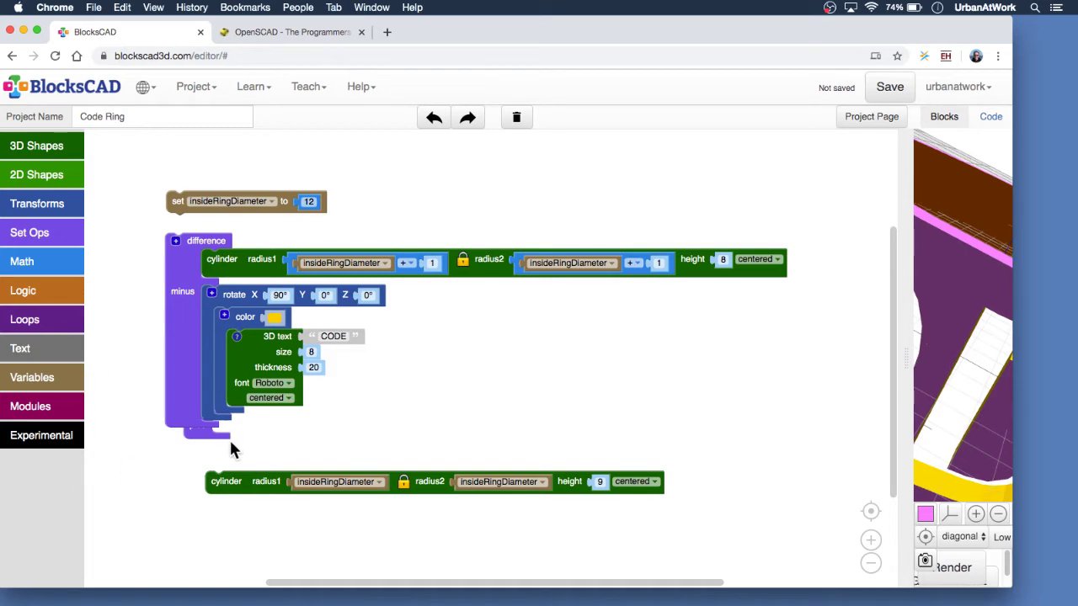
left_click_drag(212, 432, 171, 529)
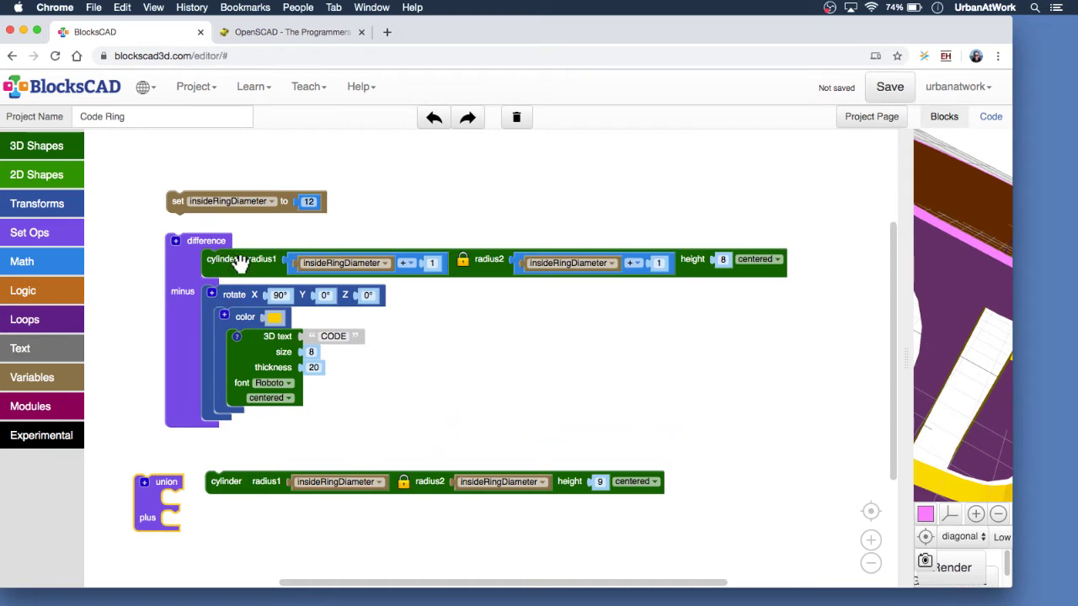
Combine the outer cylinder and the rotated CODE text in the union, and nest it in the difference's first slot.
left_click_drag(249, 273, 459, 221)
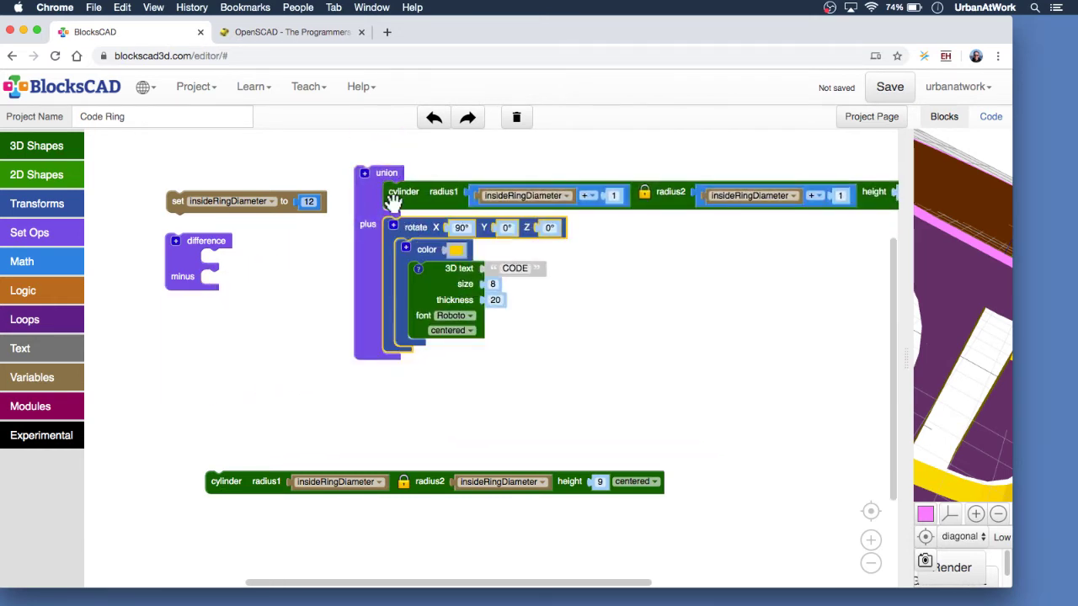
left_click_drag(379, 174, 226, 253)
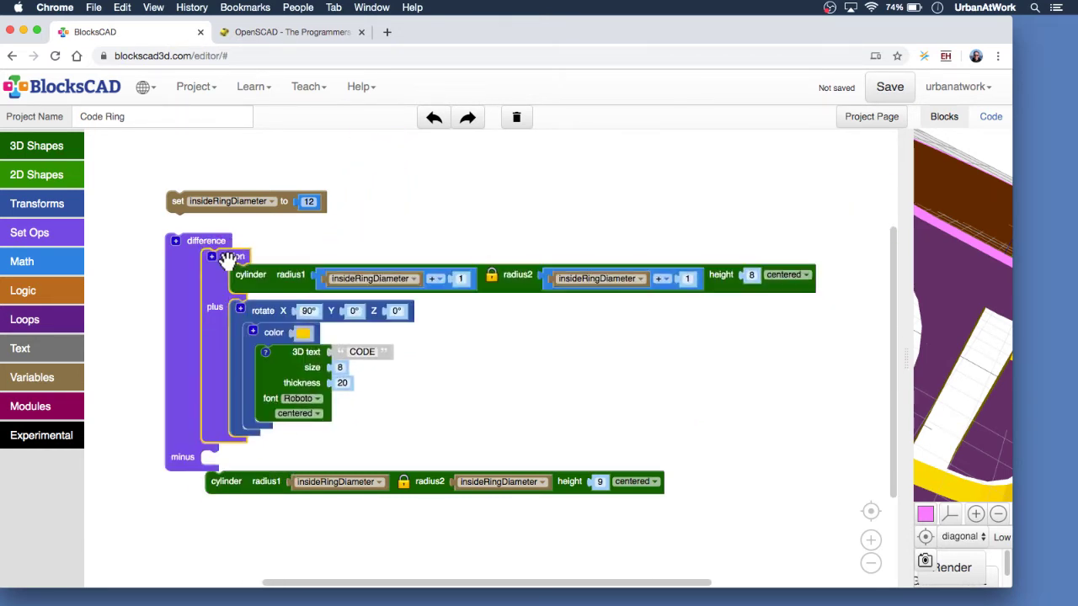
left_click_drag(179, 278, 156, 270)
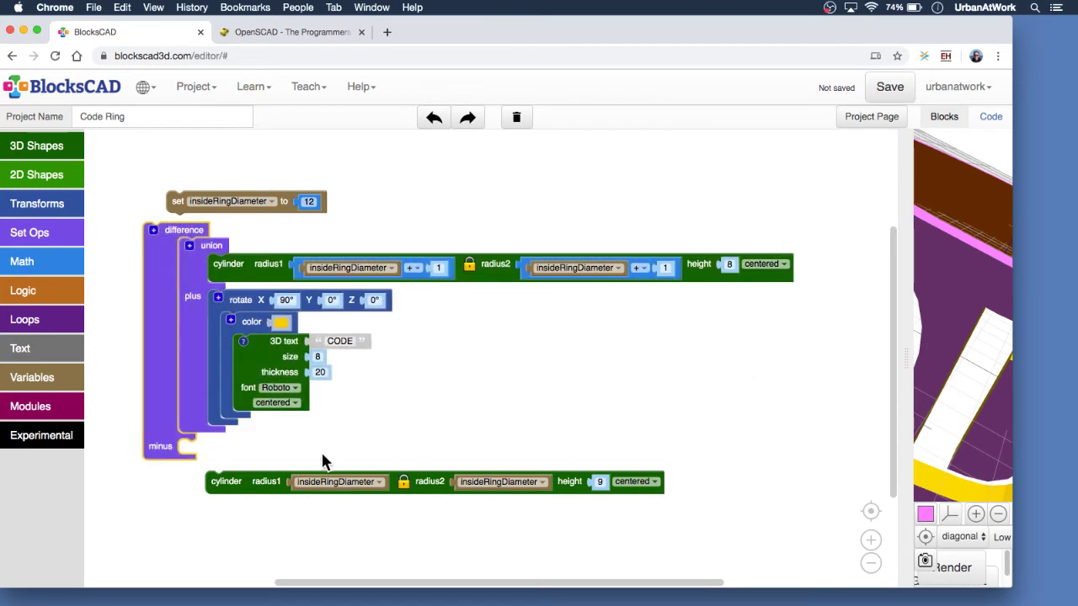
Subtract the inner cylinder of height 9 from the union in the difference block and render the ring.
left_click_drag(229, 481, 205, 450)
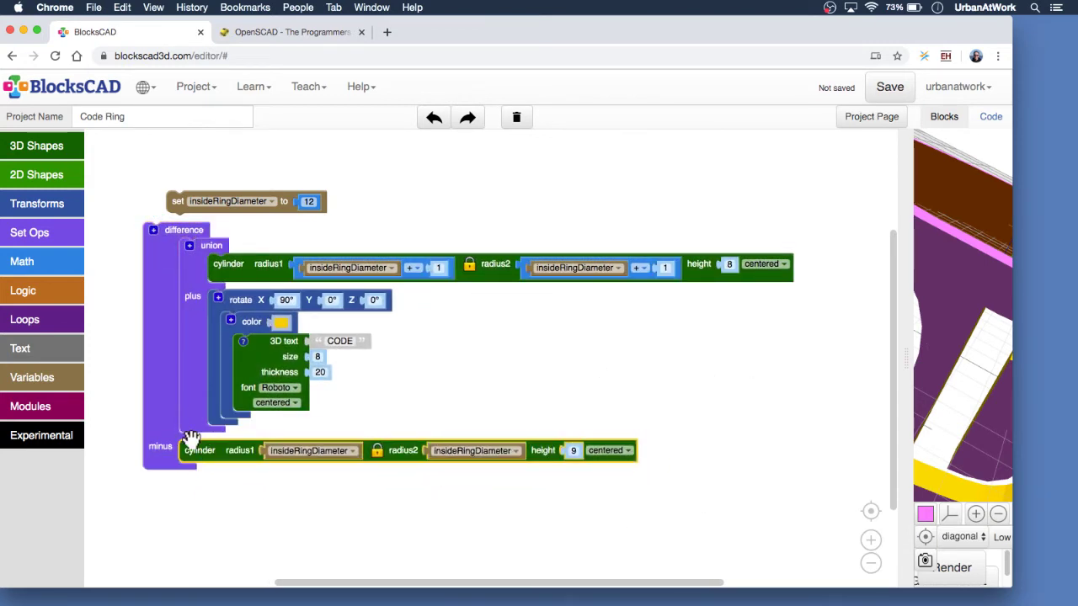
left_click_drag(159, 398, 154, 432)
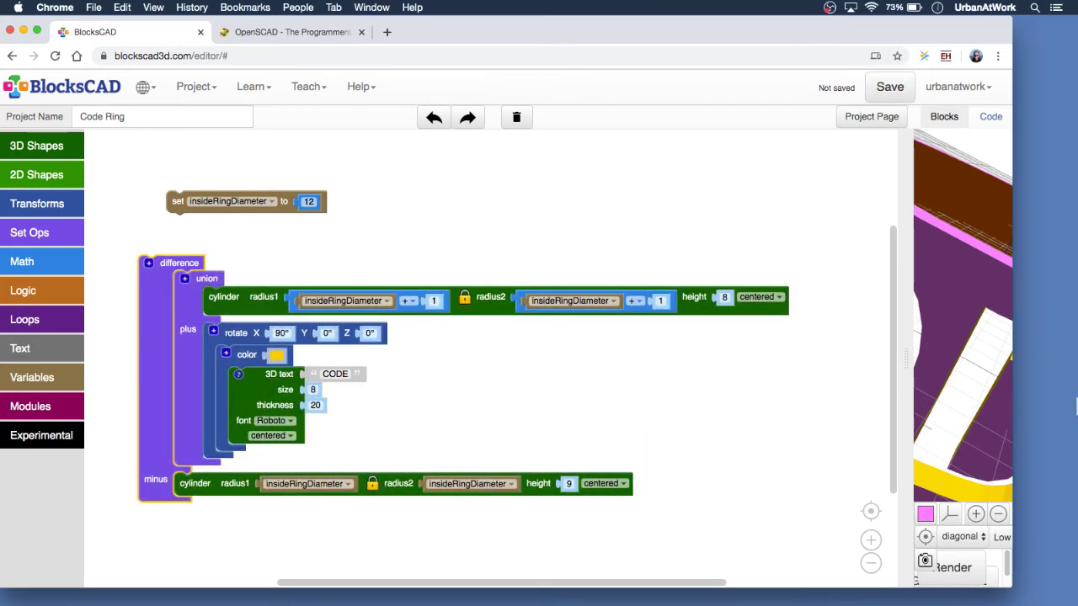
left_click(985, 576)
Examine from several angles how far the CODE letters extend from the ring's outer wall.
left_click_drag(904, 415, 637, 470)
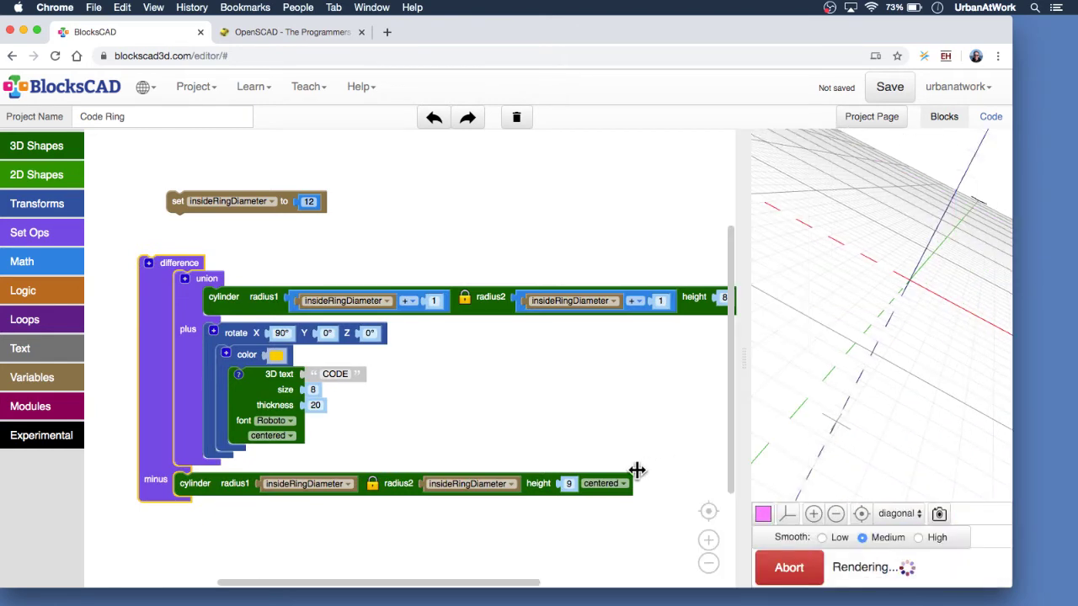
left_click_drag(395, 484, 354, 408)
scroll(857, 335, "down", 5)
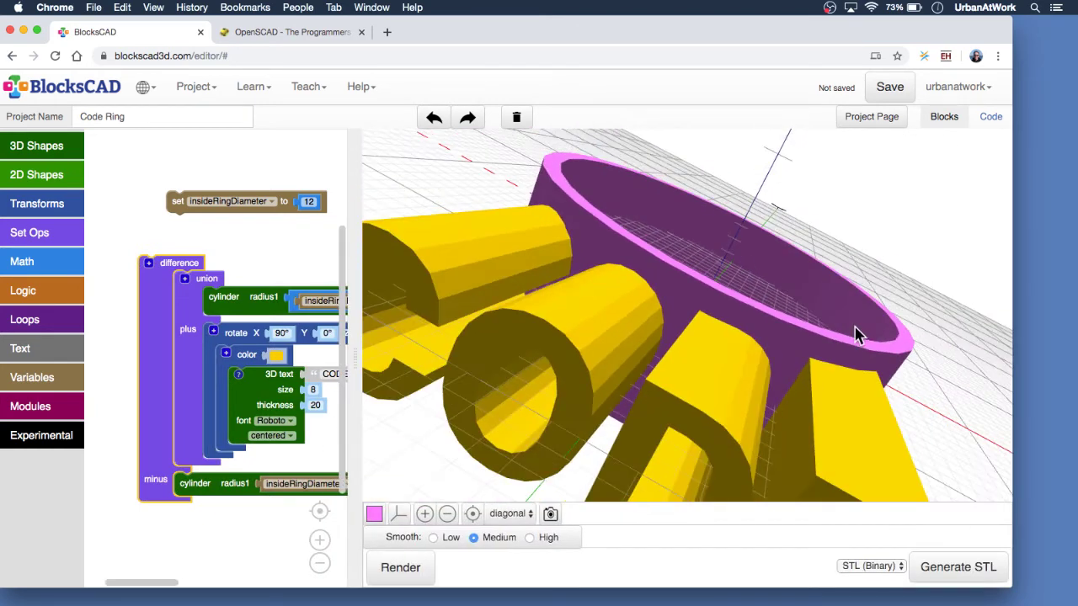
left_click_drag(871, 323, 524, 372)
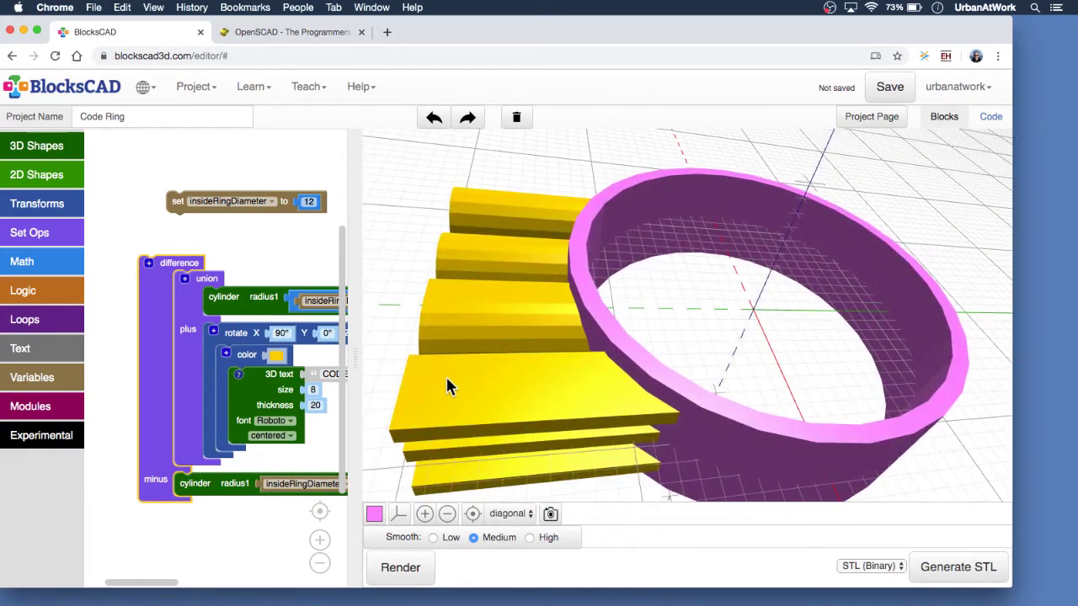
left_click_drag(355, 347, 686, 332)
left_click_drag(868, 331, 927, 352)
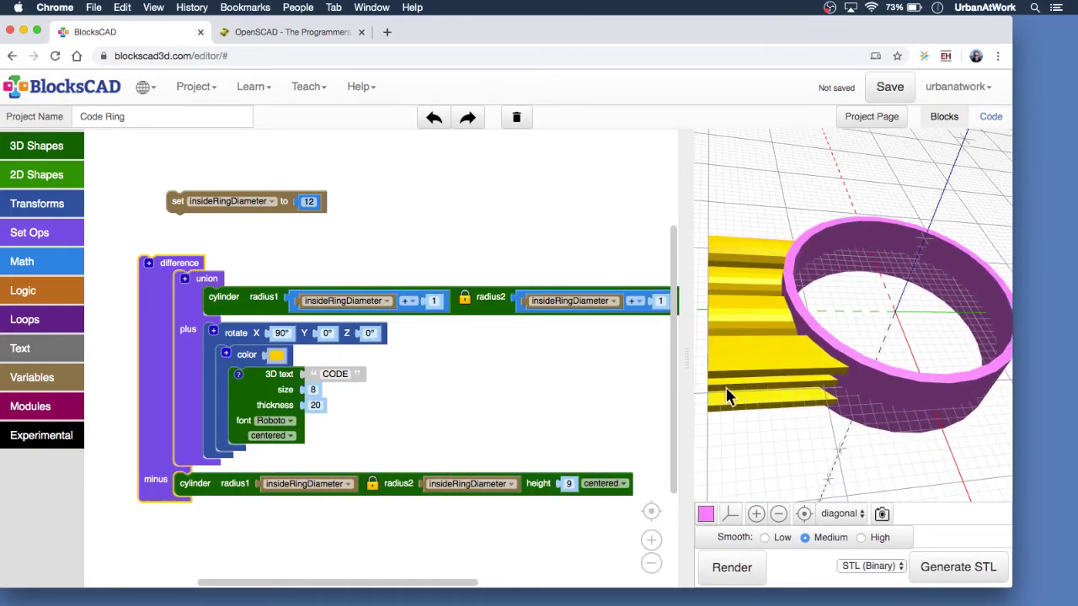
left_click_drag(728, 395, 876, 373)
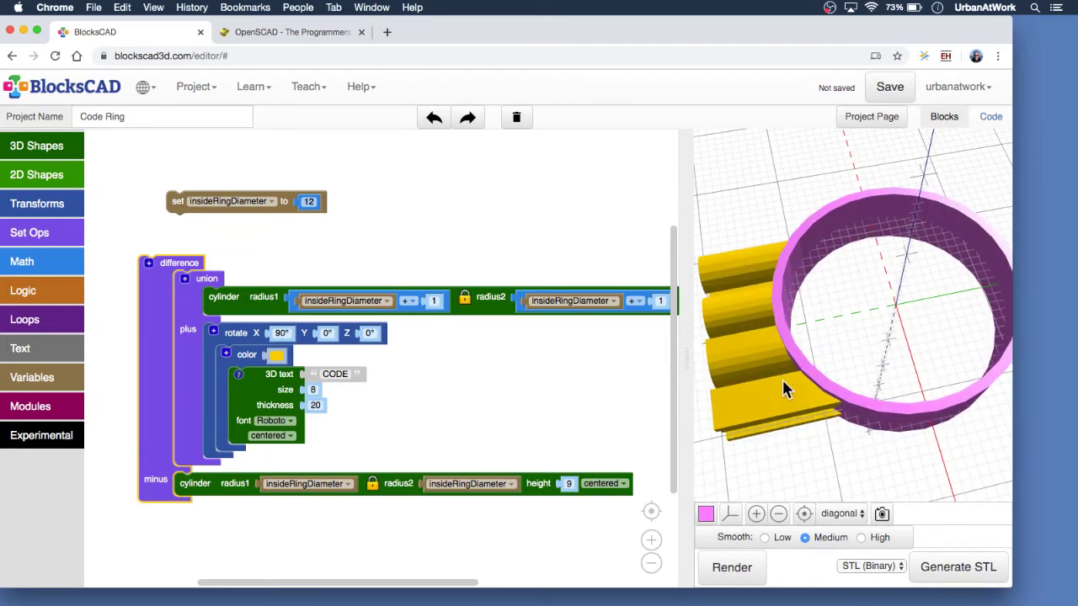
left_click_drag(744, 418, 633, 434)
mouse_move(809, 406)
left_mouse_down()
mouse_move(790, 425)
mouse_move(804, 421)
left_mouse_up()
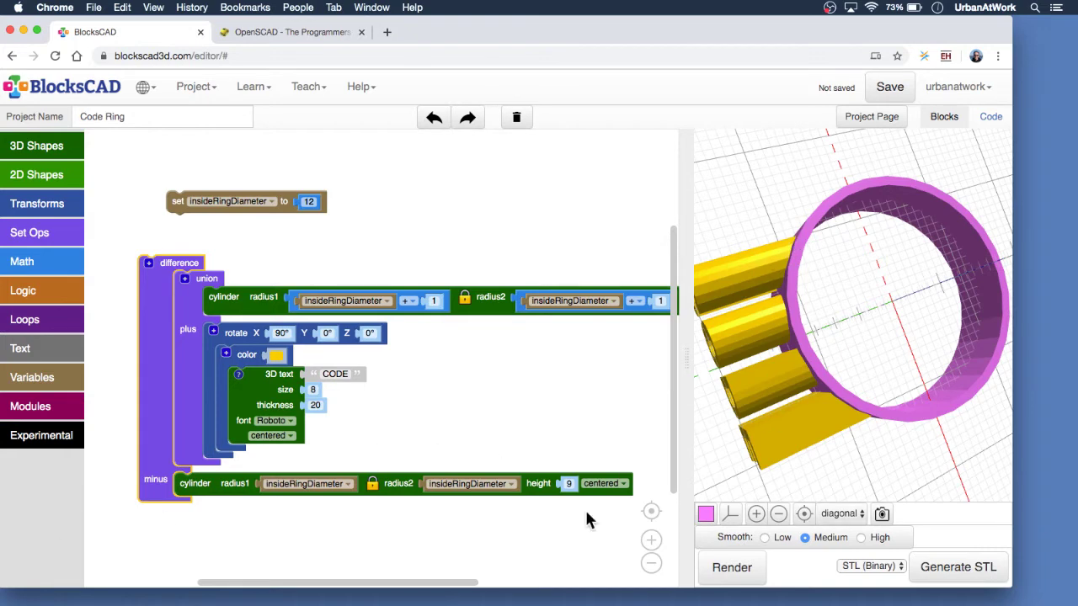
Try a thickness of 5 for the CODE text and render the ring.
left_click(314, 404)
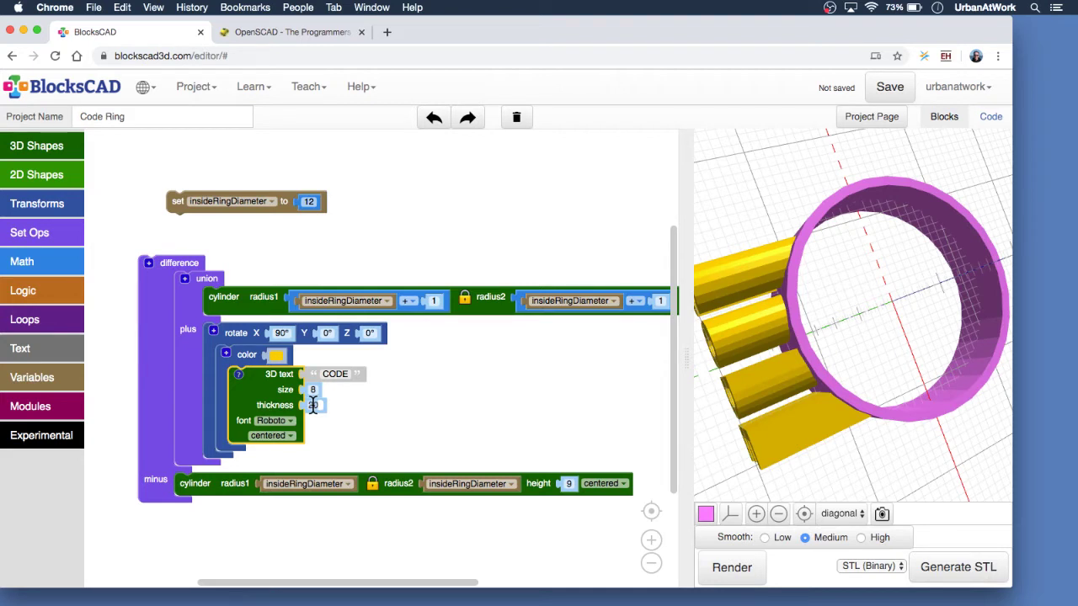
type("5")
left_click(731, 565)
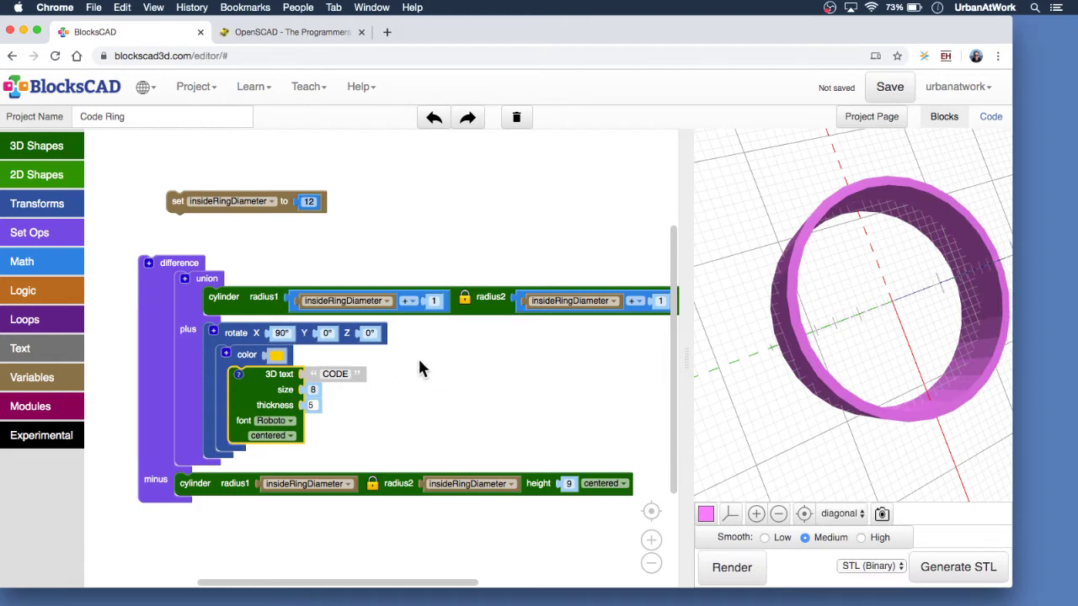
left_click_drag(743, 274, 783, 266)
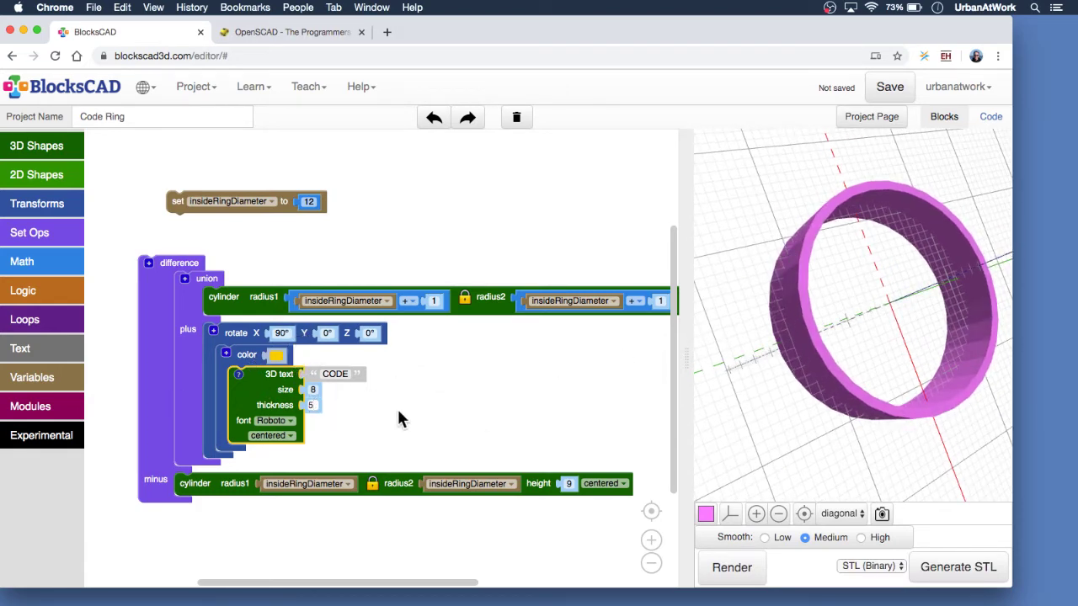
Set the CODE text's thickness to 12, render the ring and inspect the raised letters.
type("12")
left_click(736, 568)
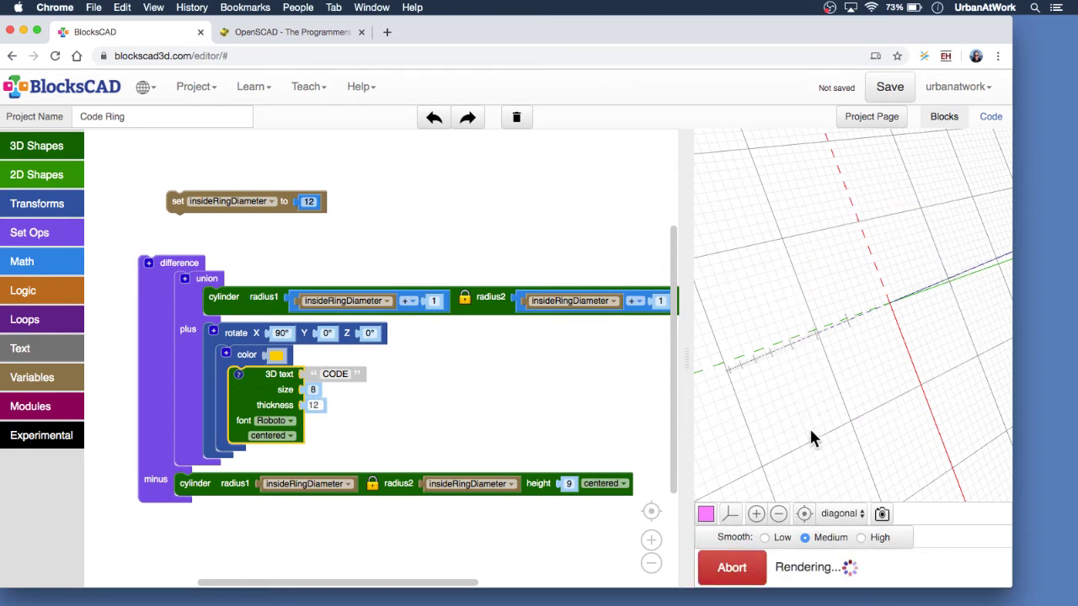
left_click_drag(825, 437, 731, 318)
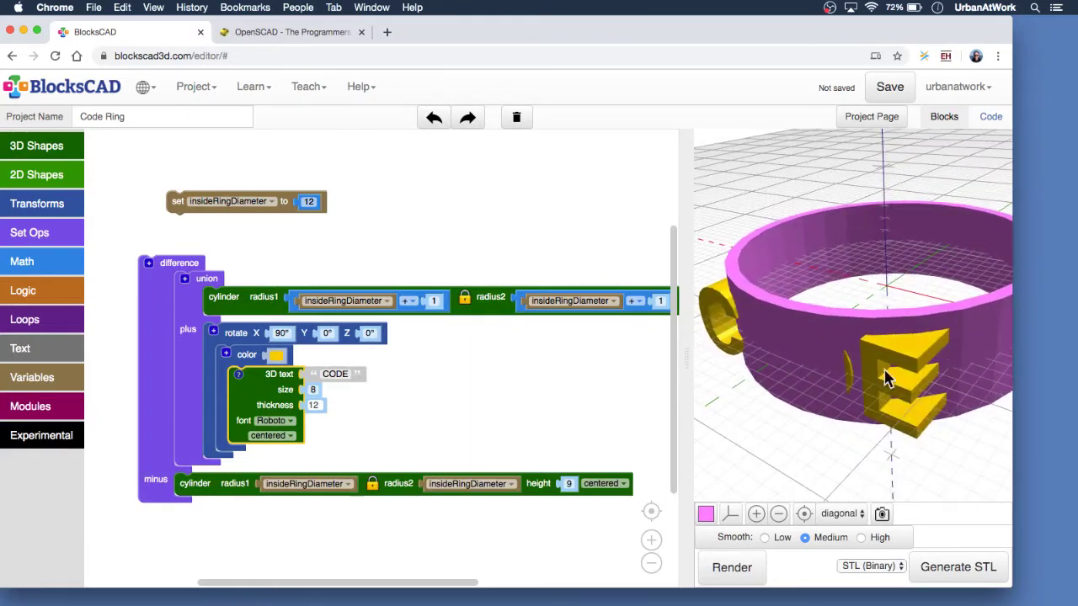
left_click_drag(884, 378, 722, 401)
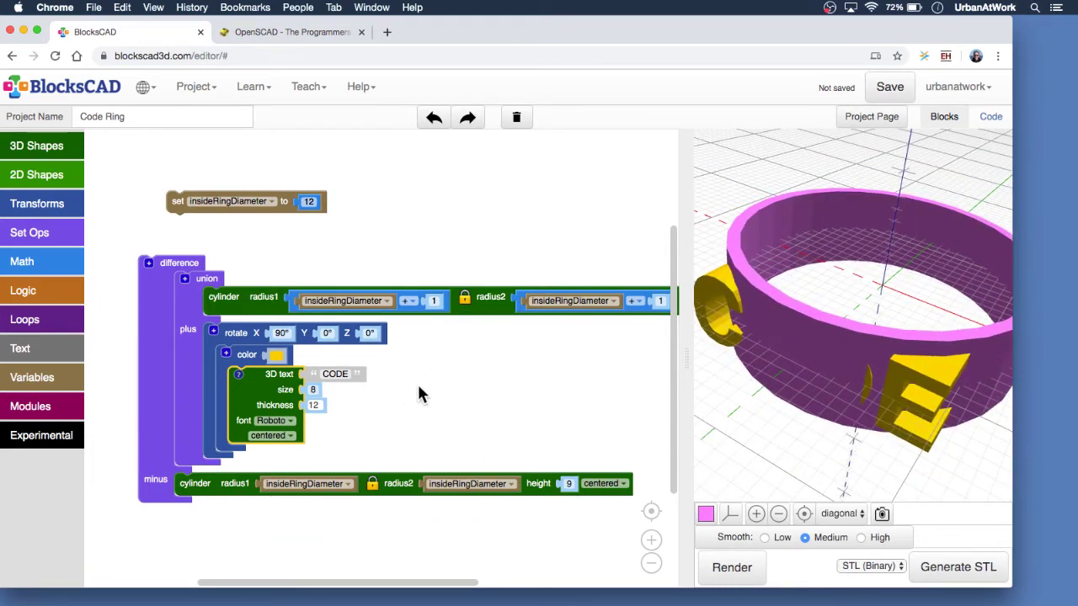
scroll(901, 369, "down", 3)
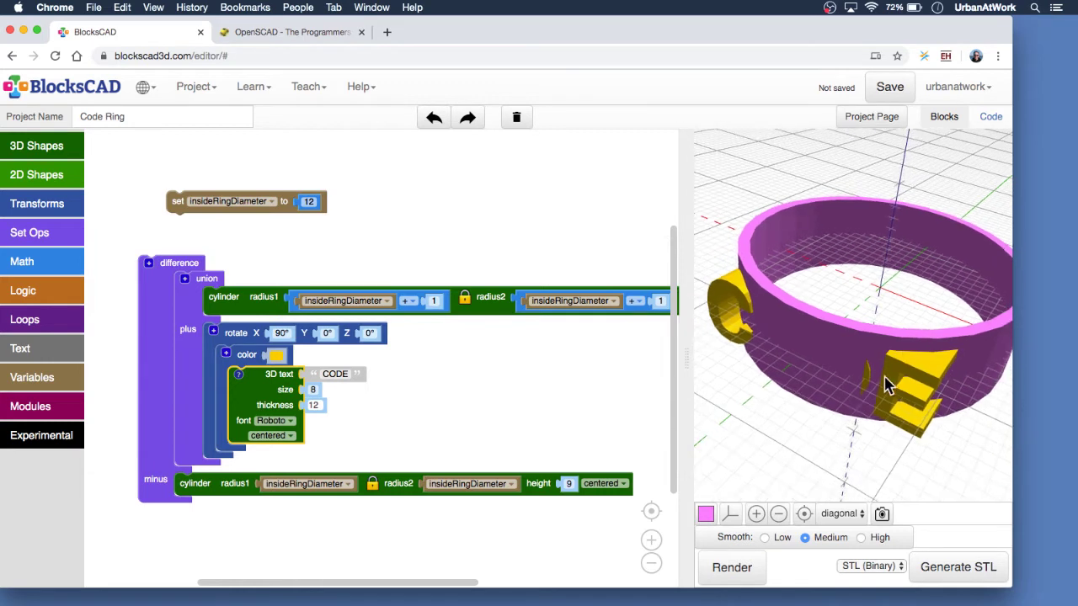
Set the CODE text's thickness to 30, render the ring and inspect how far the letters extend.
scroll(419, 460, "down", 1)
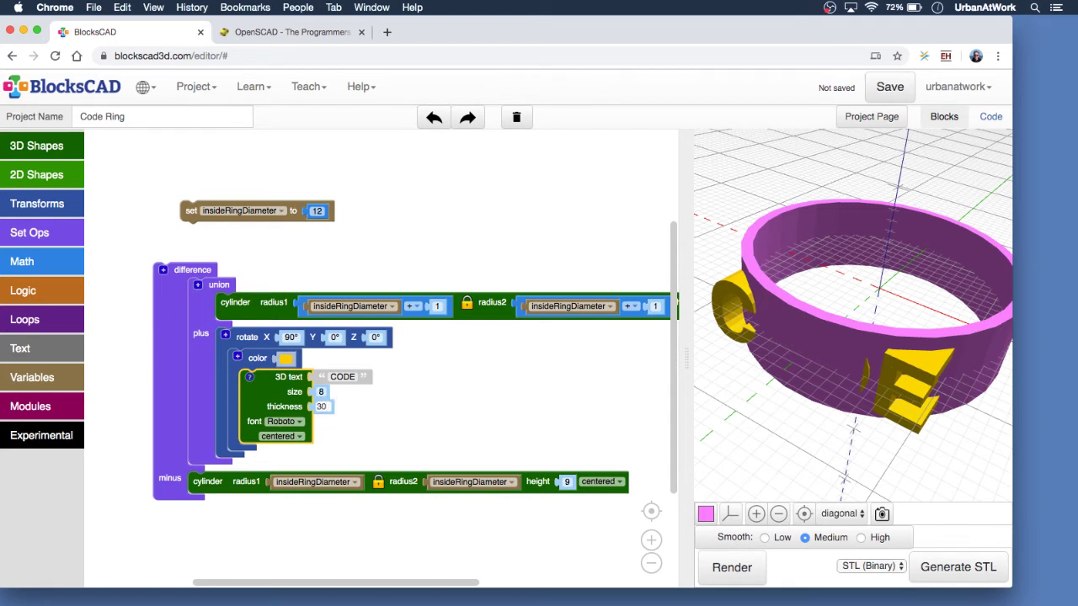
left_click(726, 574)
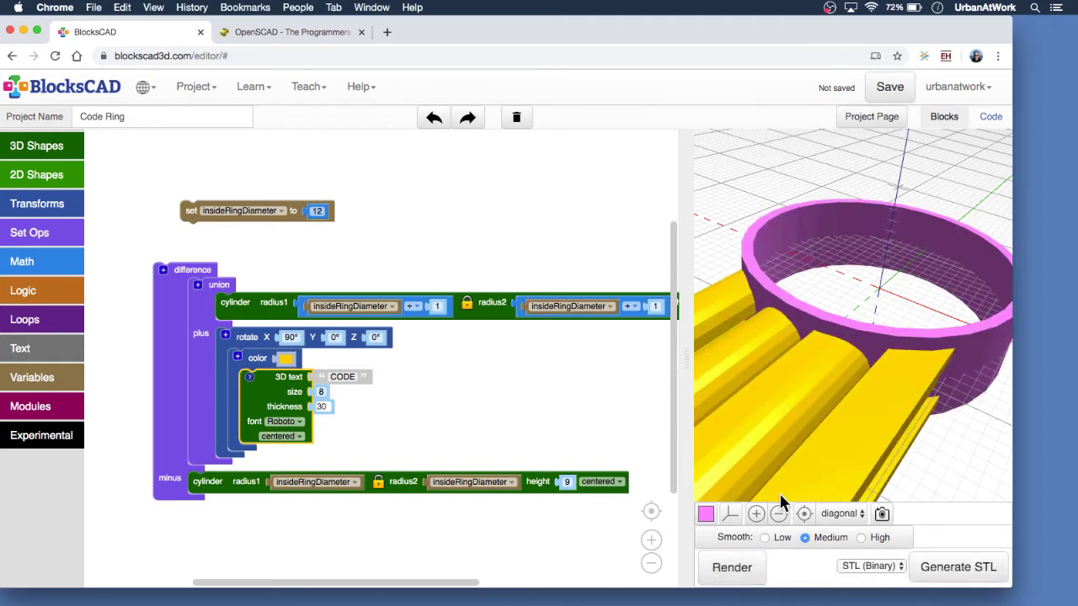
scroll(775, 457, "down", 5)
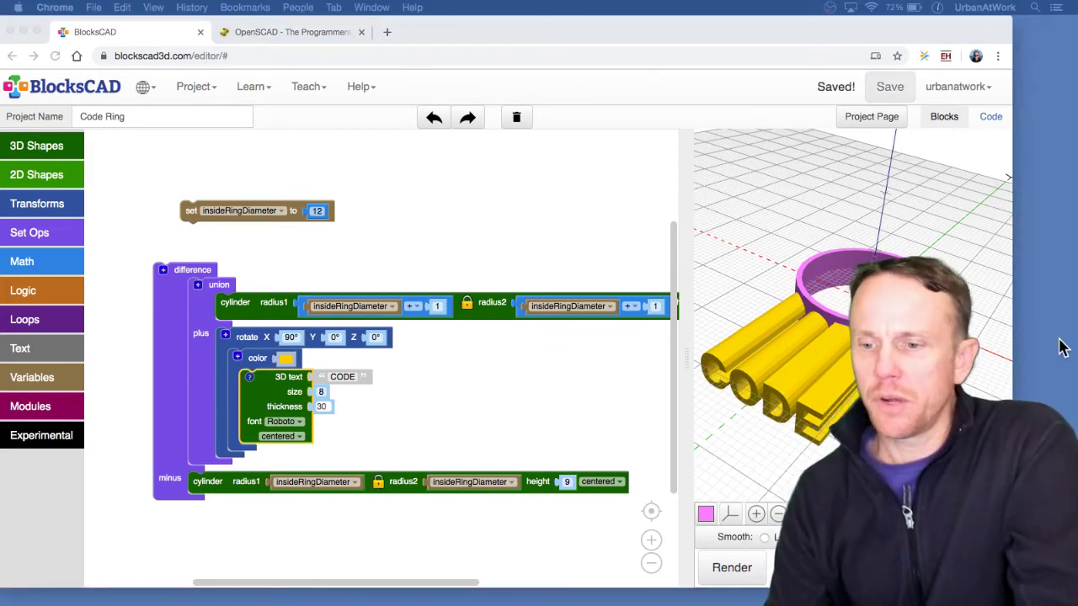
left_click_drag(815, 398, 810, 490)
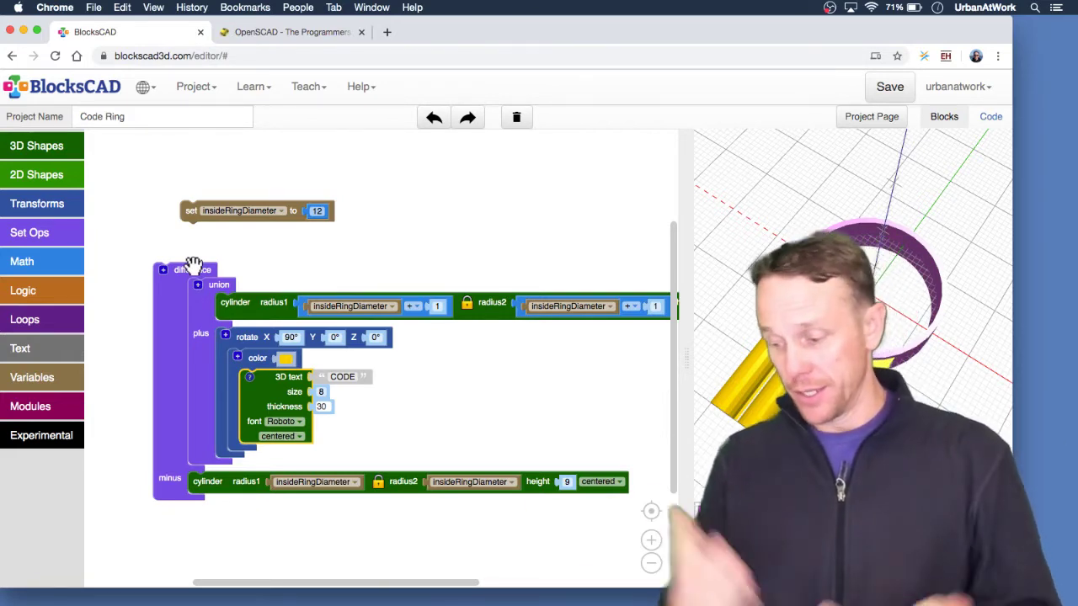
Add a new cylinder to the workspace and build a separate sum of insideRingDiameter + 2.
left_click(49, 157)
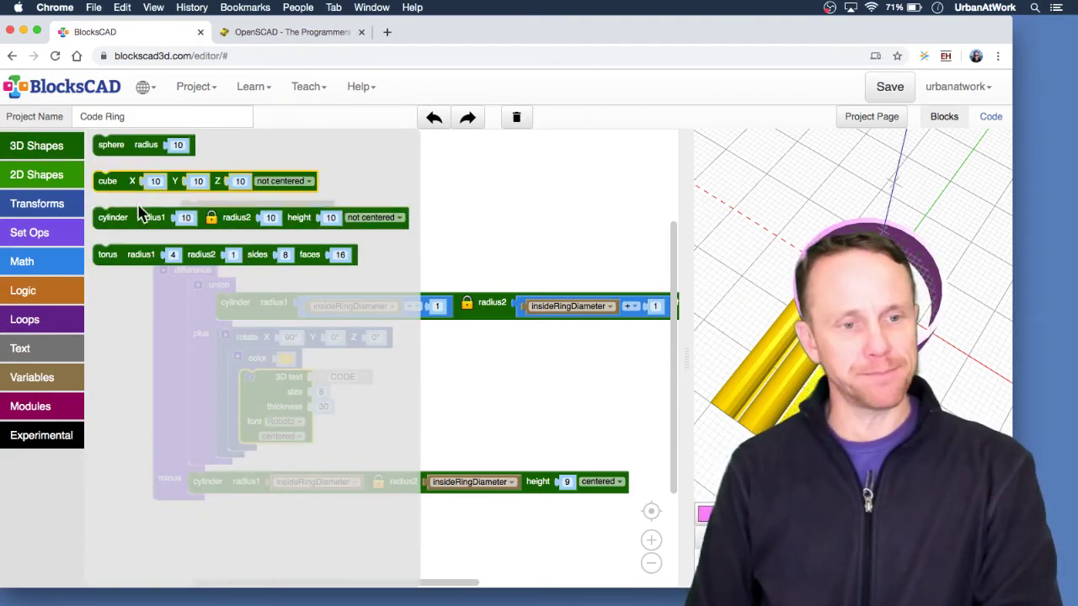
left_click_drag(128, 219, 309, 161)
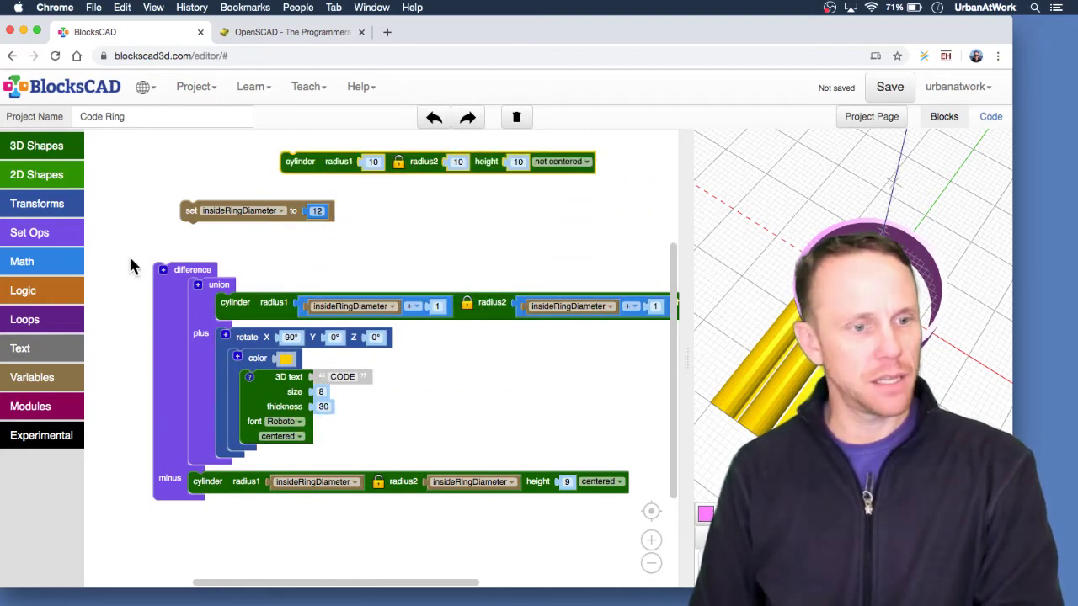
left_click(33, 387)
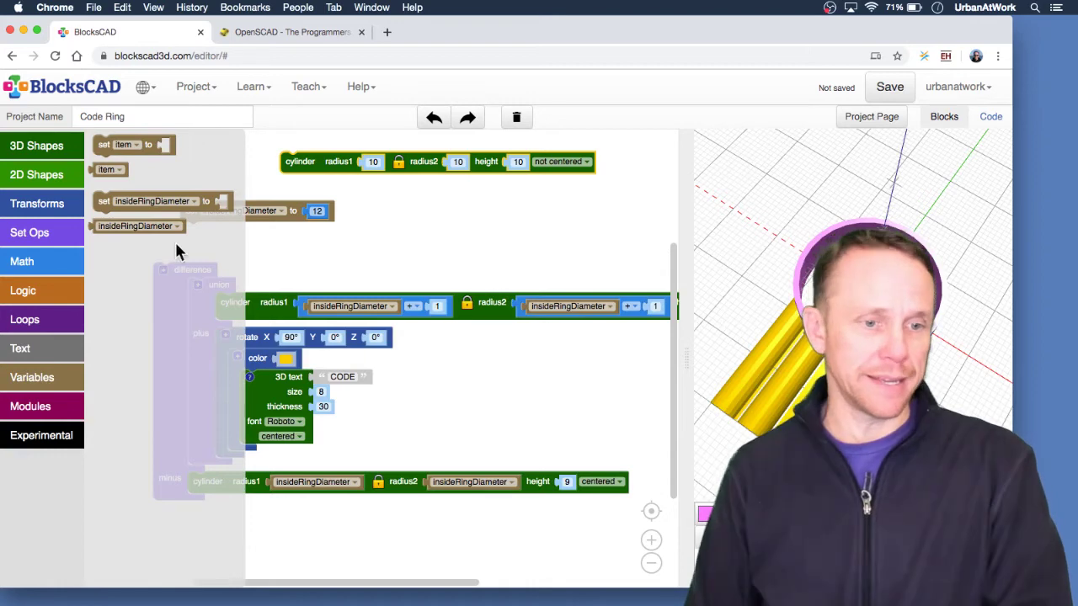
left_click_drag(143, 227, 496, 217)
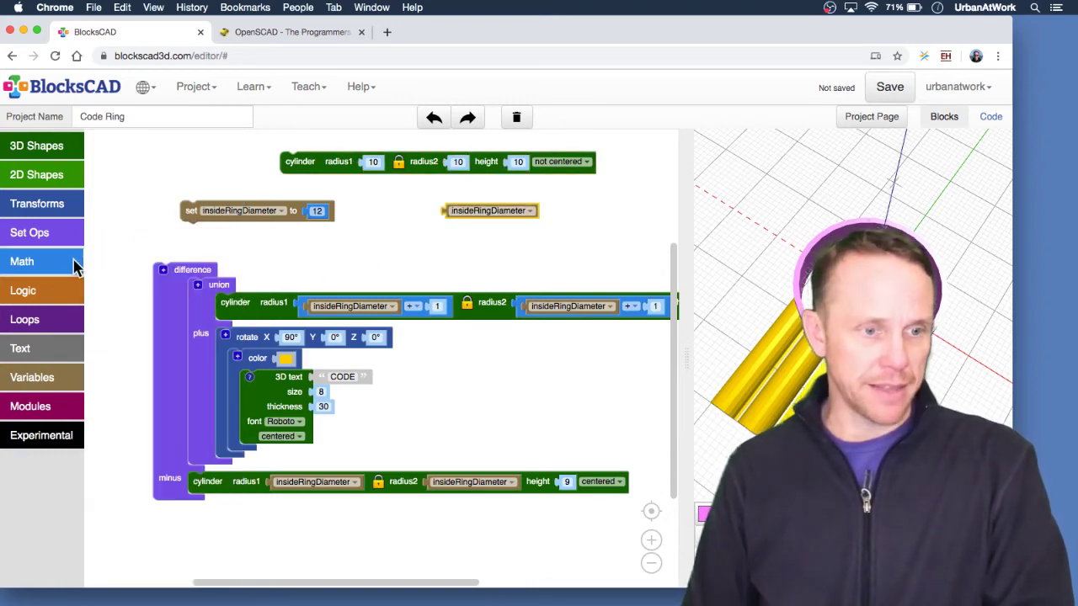
left_click(74, 263)
left_click_drag(133, 208, 437, 236)
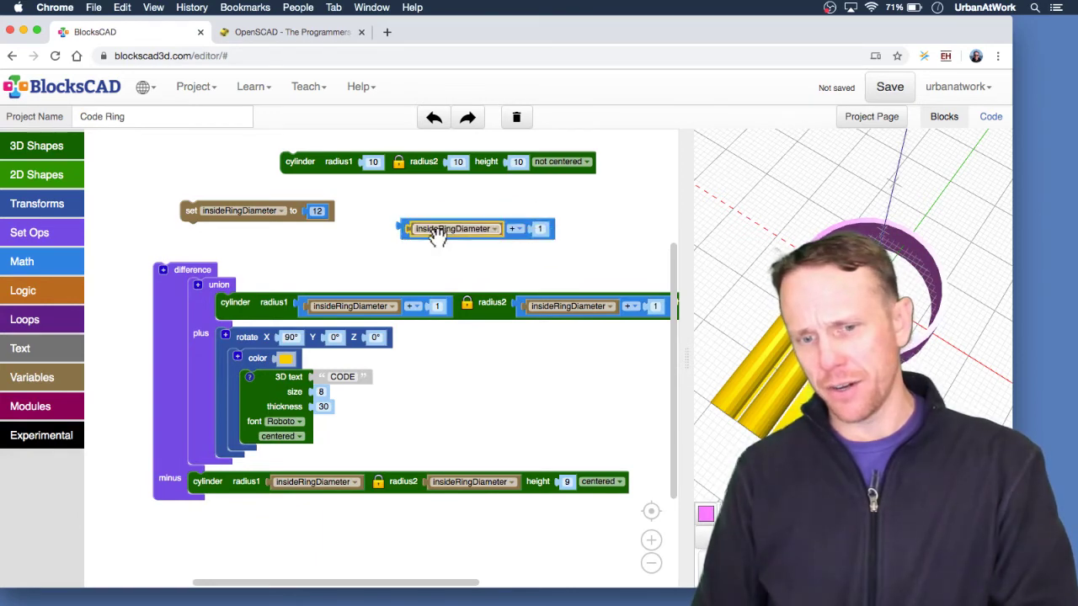
left_click(539, 229)
type("2")
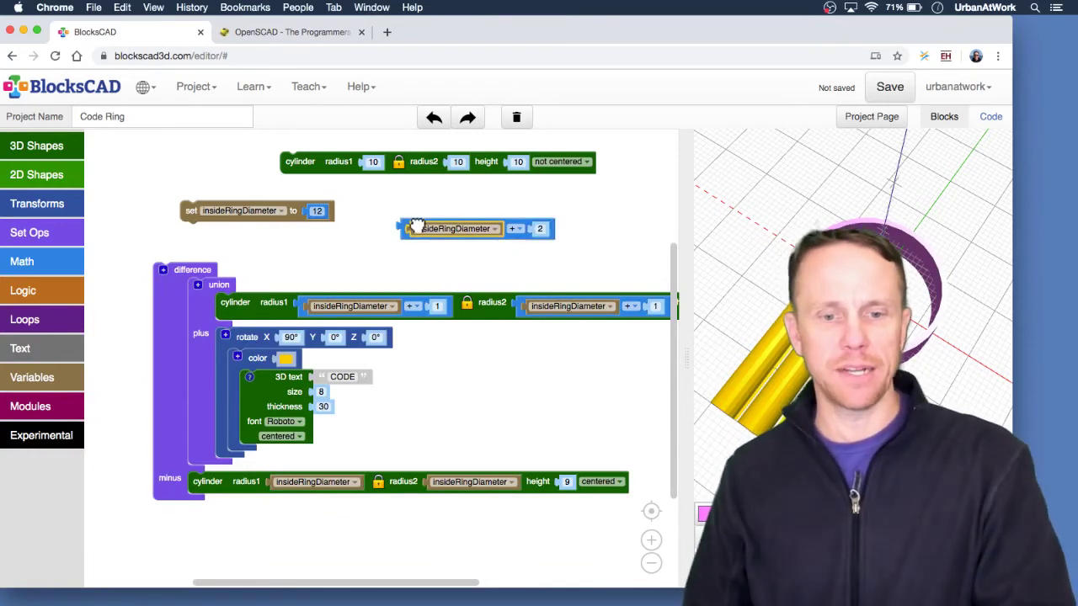
mouse_move(417, 227)
left_mouse_down()
mouse_move(393, 186)
mouse_move(427, 227)
mouse_move(420, 233)
left_mouse_up()
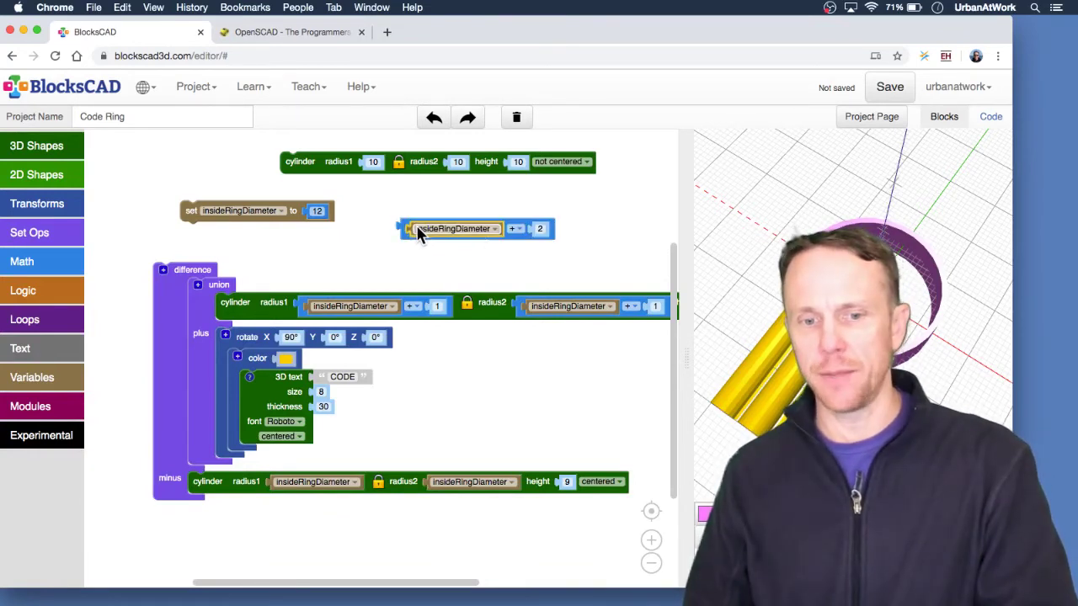
Use the insideRingDiameter + 2 sum as the new cylinder's radius1 and a duplicate of it as radius2.
left_click_drag(516, 238, 463, 169)
right_click(500, 225)
left_click(522, 233)
left_click_drag(481, 233, 672, 151)
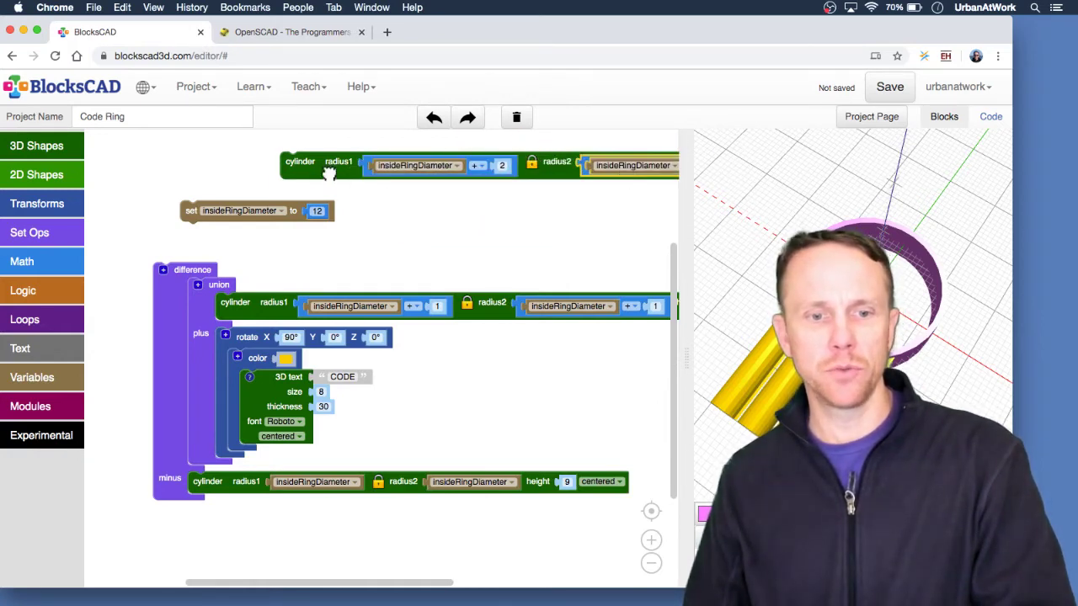
left_click_drag(328, 172, 150, 173)
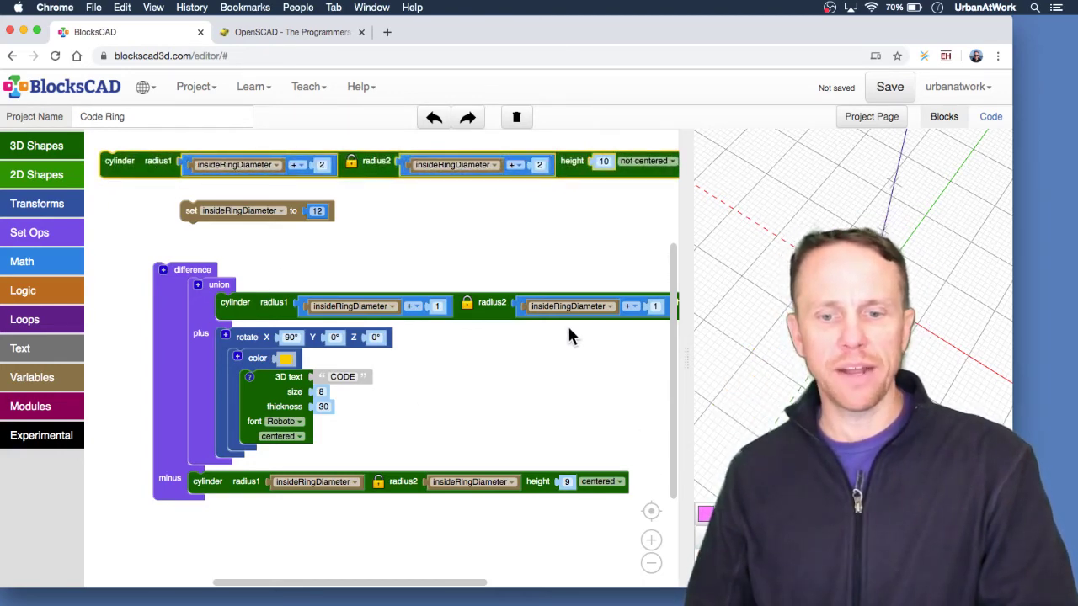
Set the new cylinder's height to 8 and make it centered.
scroll(567, 341, "down", 2)
scroll(529, 376, "right", 3)
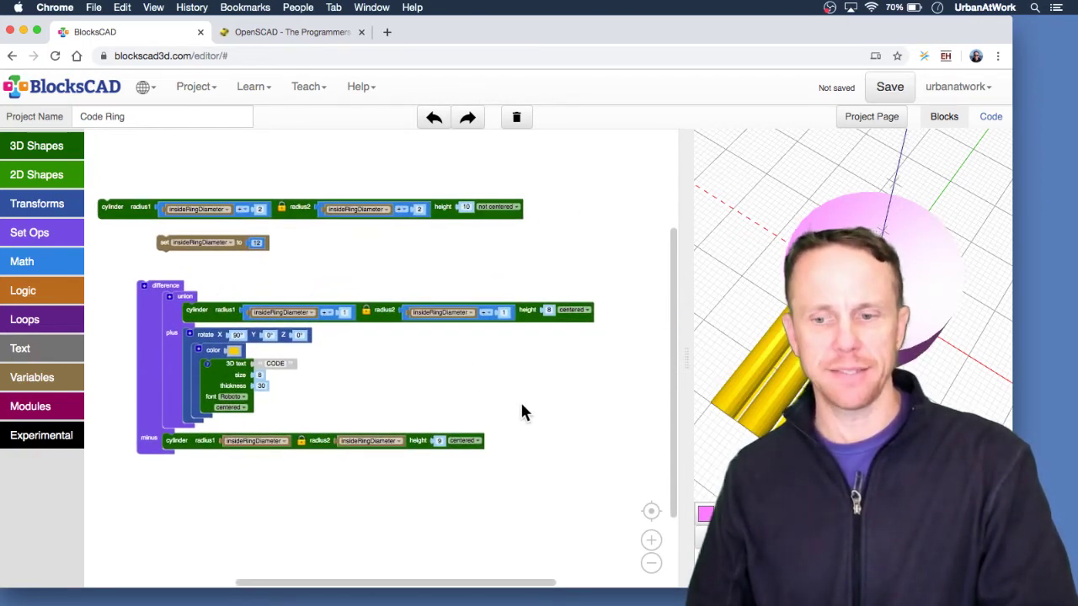
left_click_drag(521, 401, 560, 389)
left_click_drag(808, 362, 825, 383)
left_click_drag(682, 359, 678, 403)
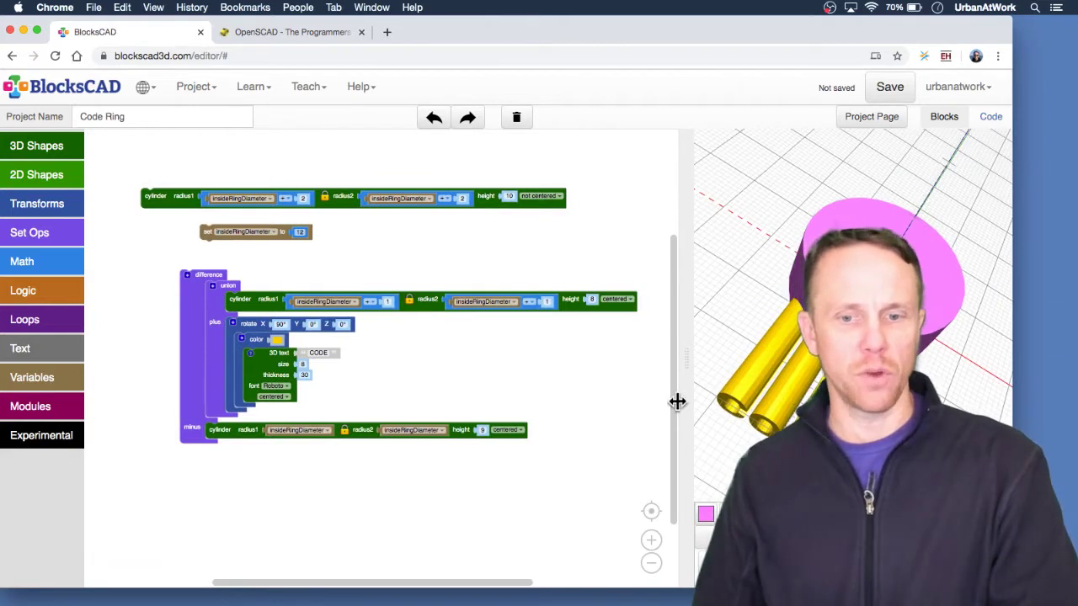
left_click(497, 199)
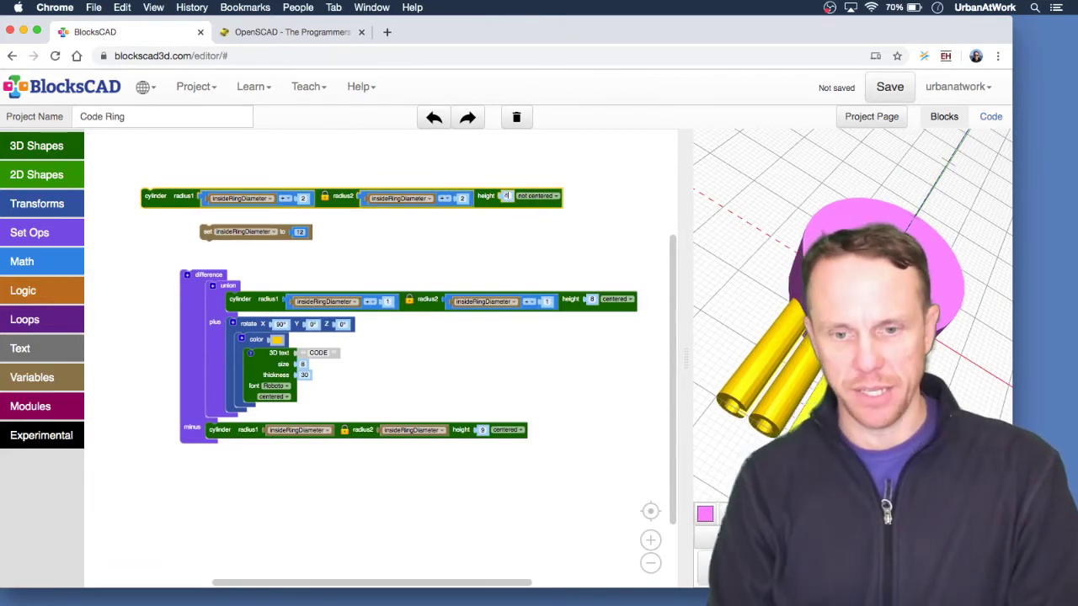
scroll(535, 177, "up", 1)
scroll(531, 178, "up", 3)
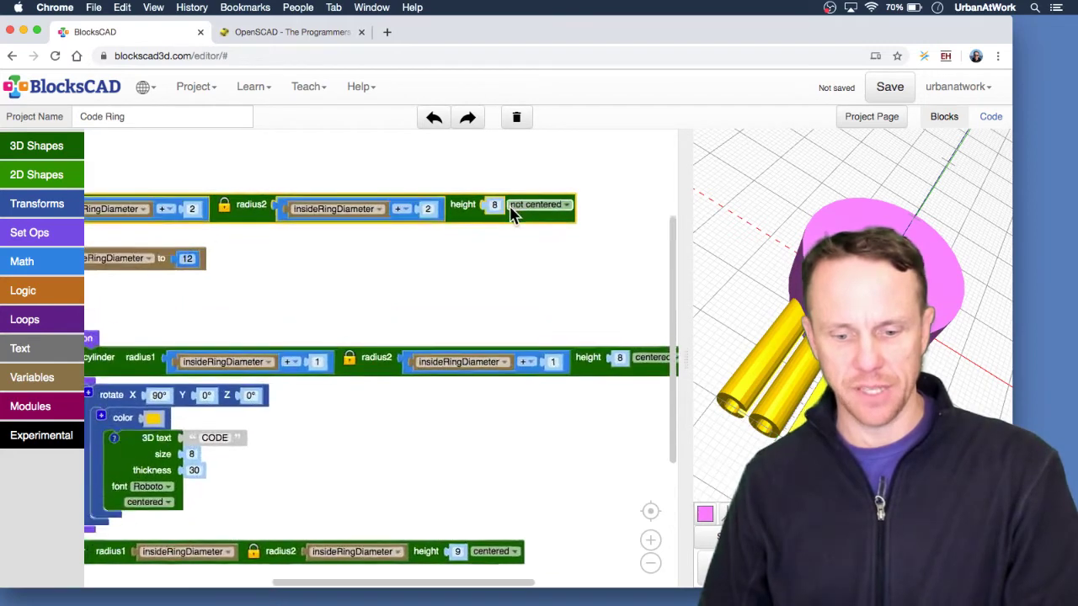
scroll(489, 211, "down", 2)
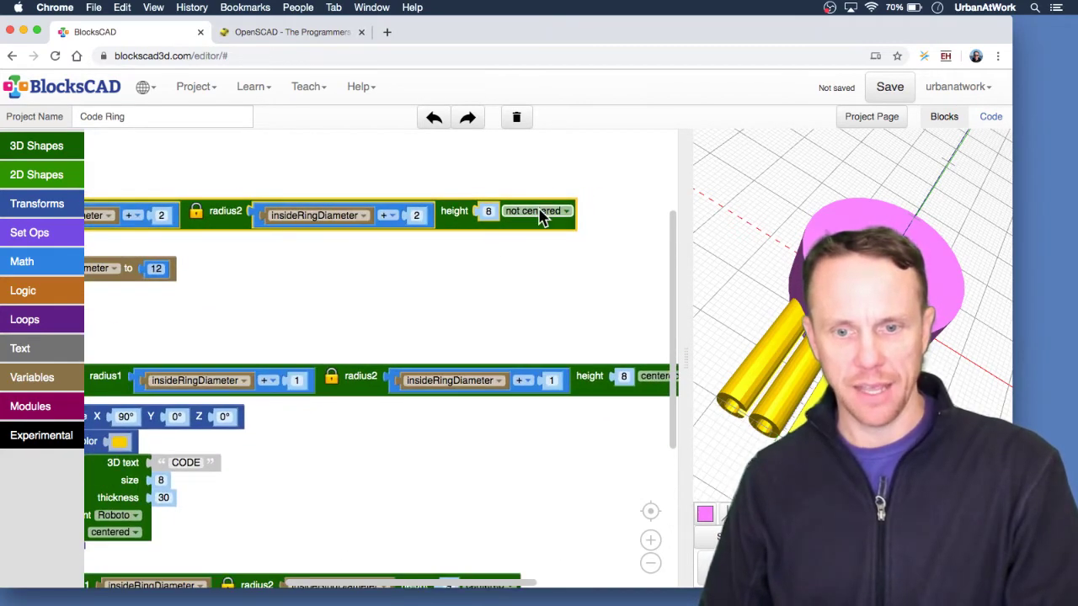
left_click(531, 211)
left_click(542, 212)
left_click(542, 212)
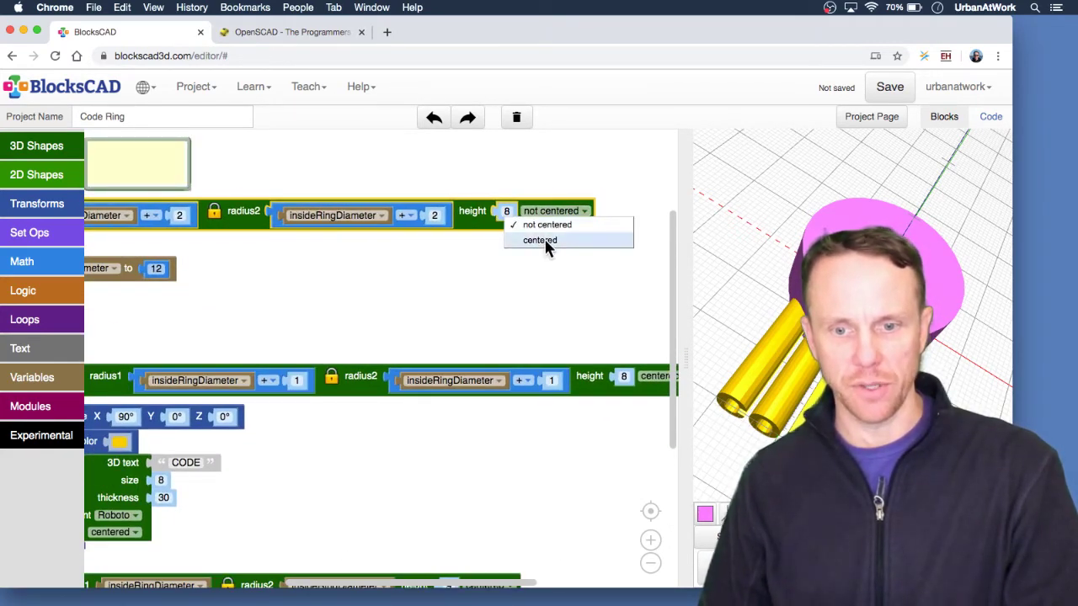
left_click(543, 240)
scroll(237, 269, "down", 1)
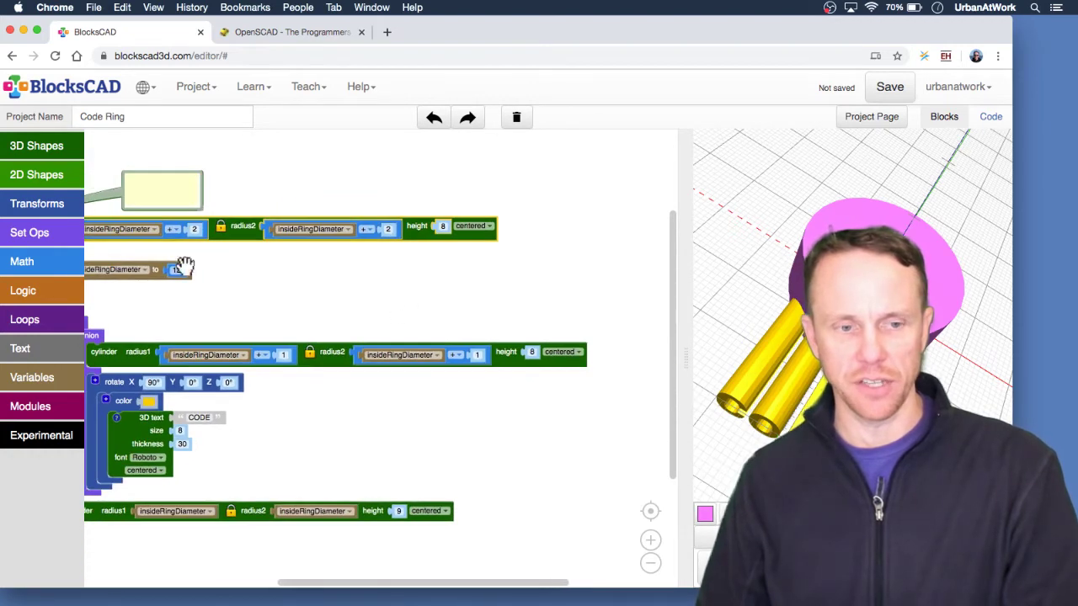
Add the comment "Give info..." to the new cylinder block.
left_click_drag(163, 260, 378, 278)
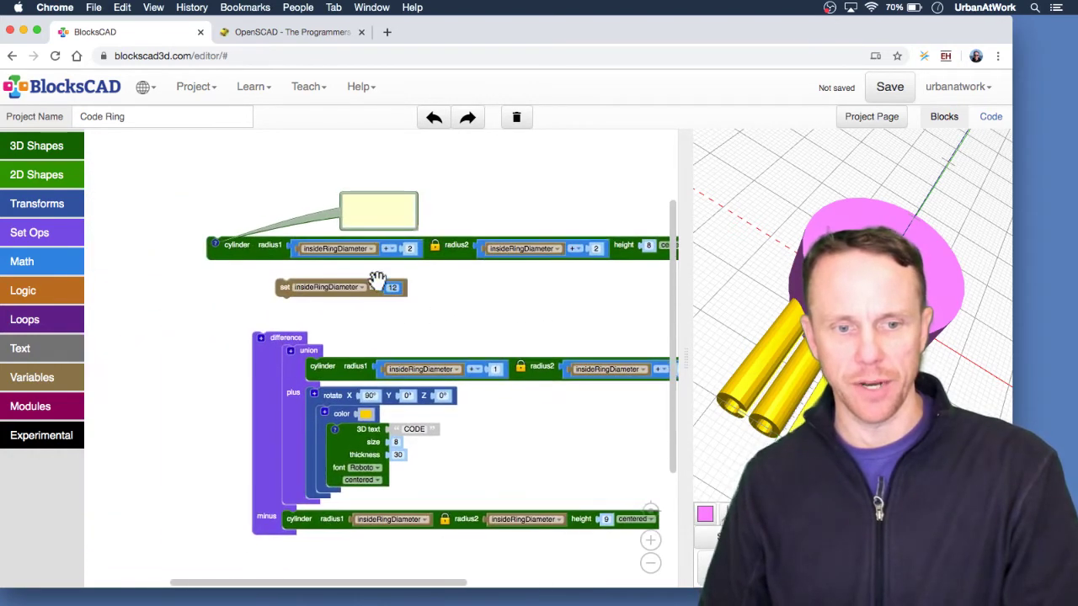
left_click(215, 245)
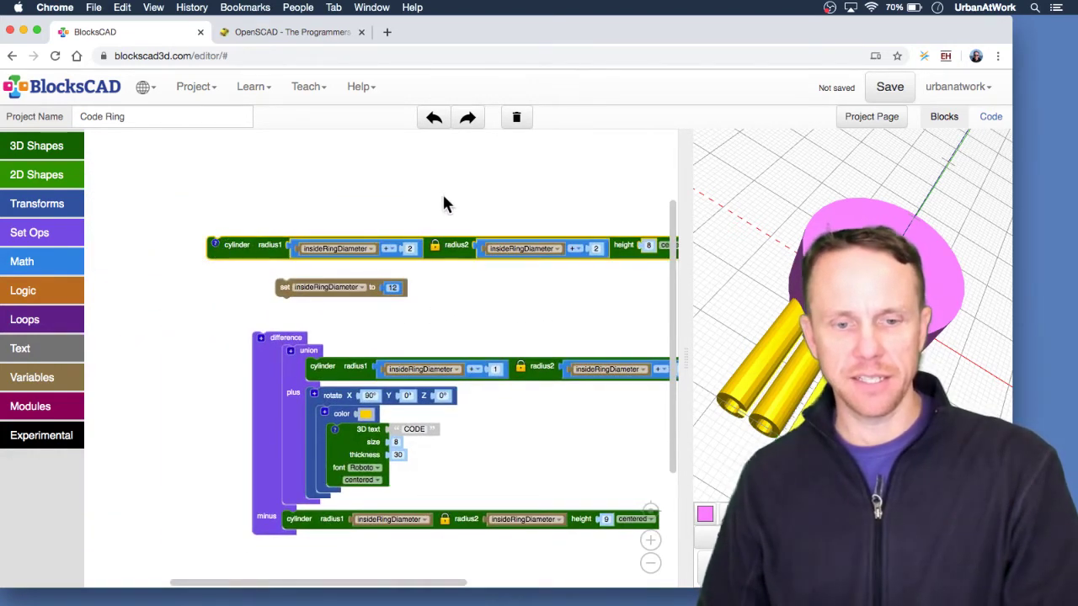
left_click(216, 245)
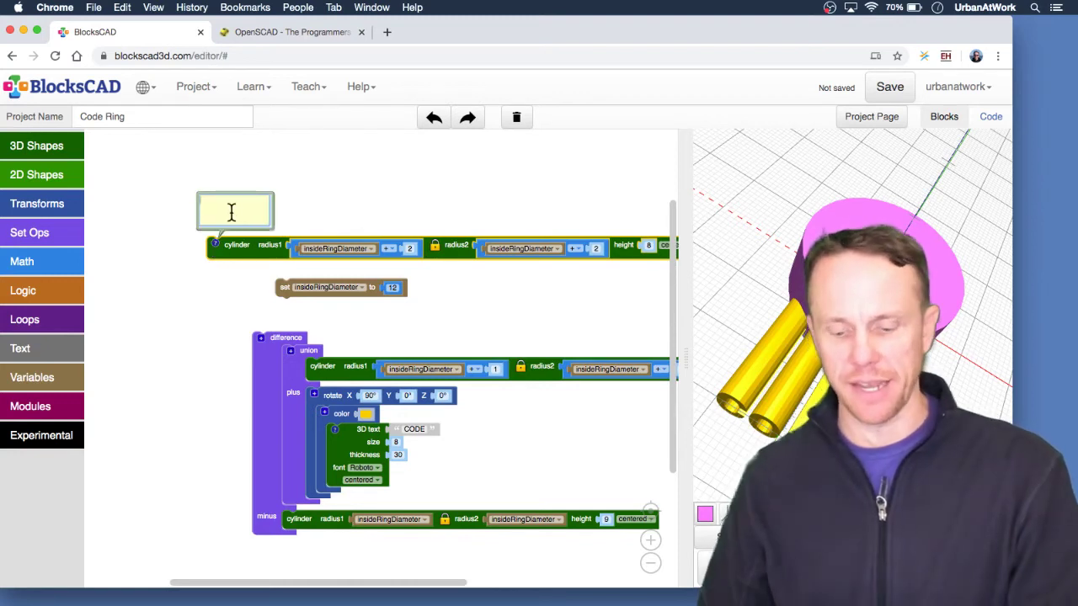
left_click(232, 212)
type("Five")
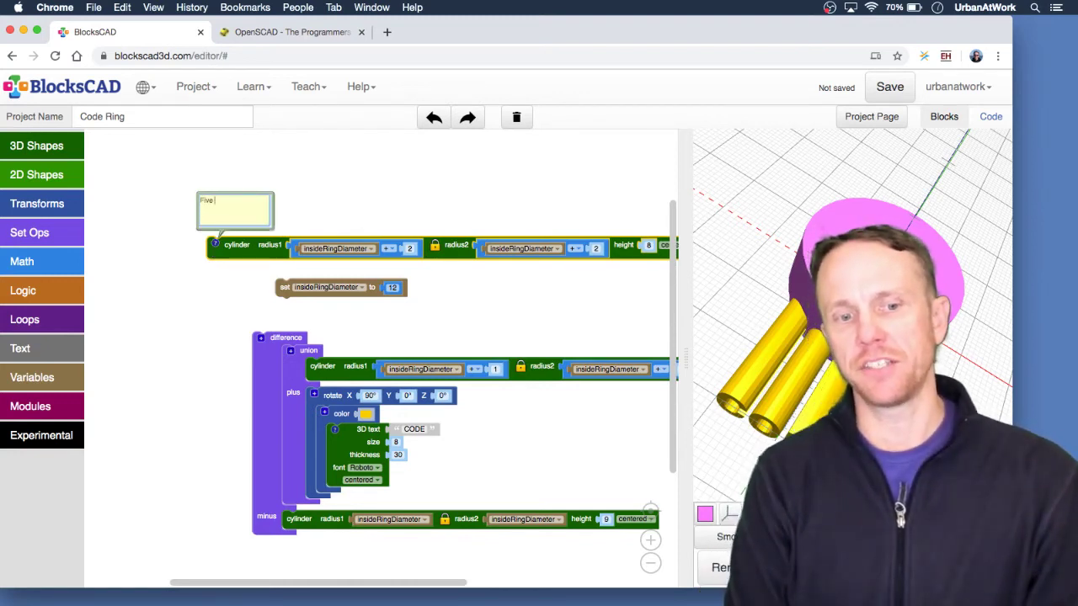
key("BackSpace")
key("BackSpace")
key("BackSpace")
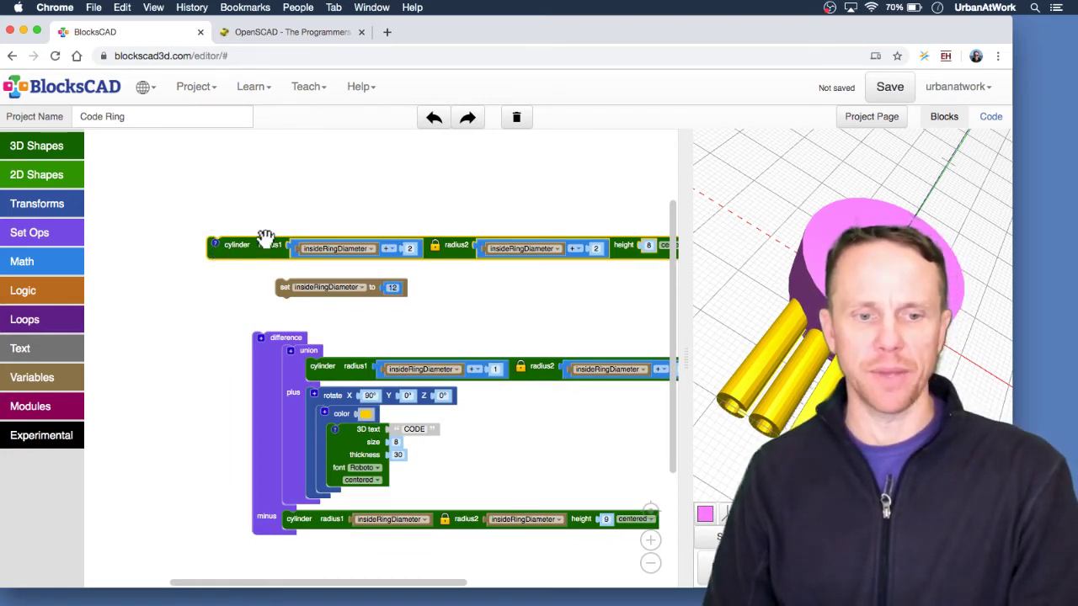
left_click(215, 245)
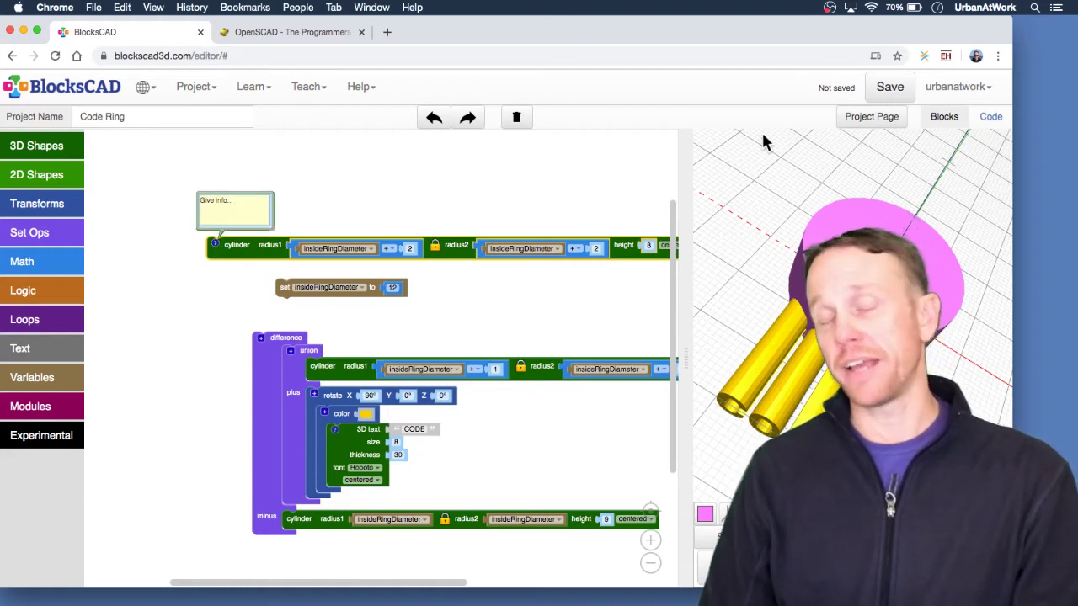
Check the comment in the generated OpenSCAD code, return to the block view and save the project.
left_click(993, 118)
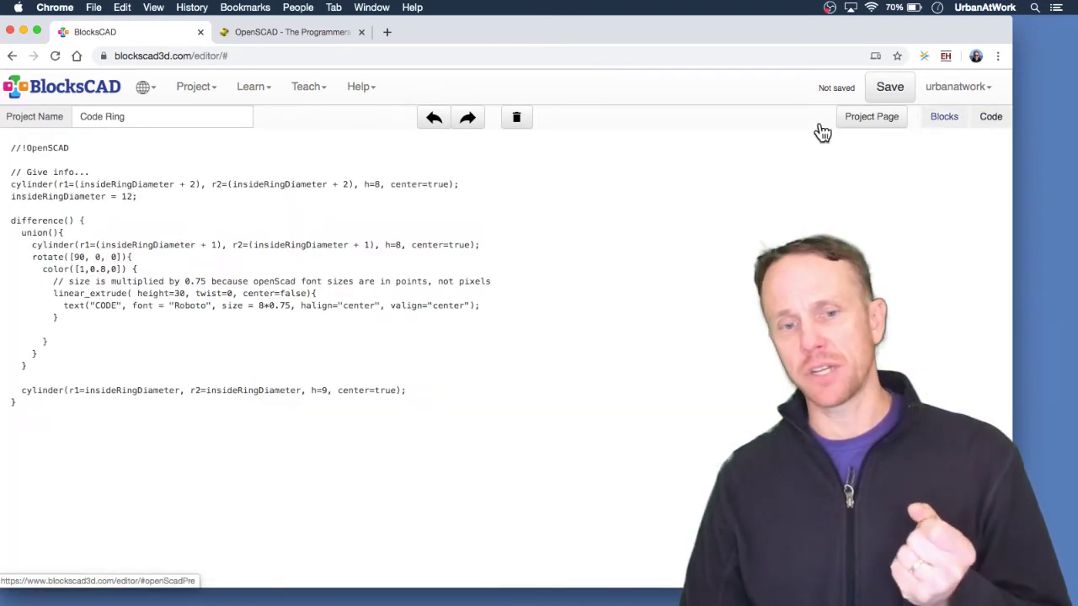
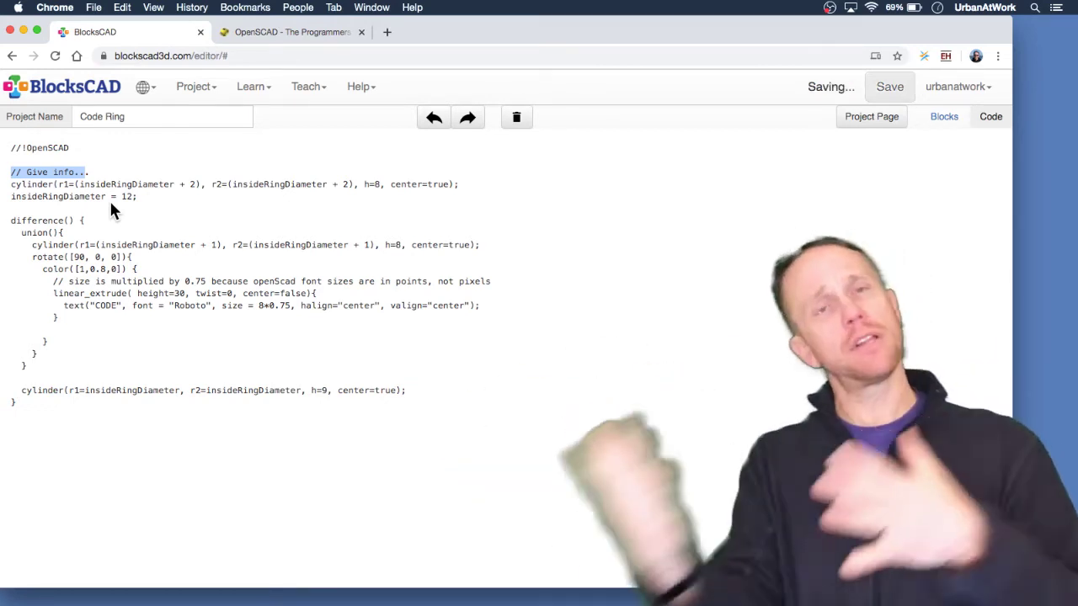
left_click(416, 260)
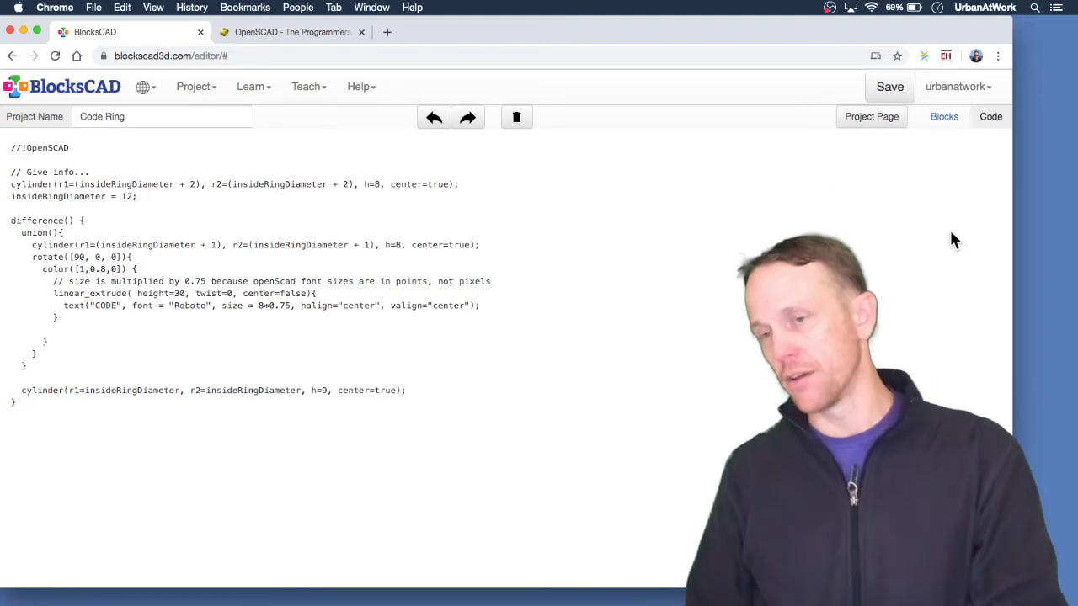
left_click(937, 125)
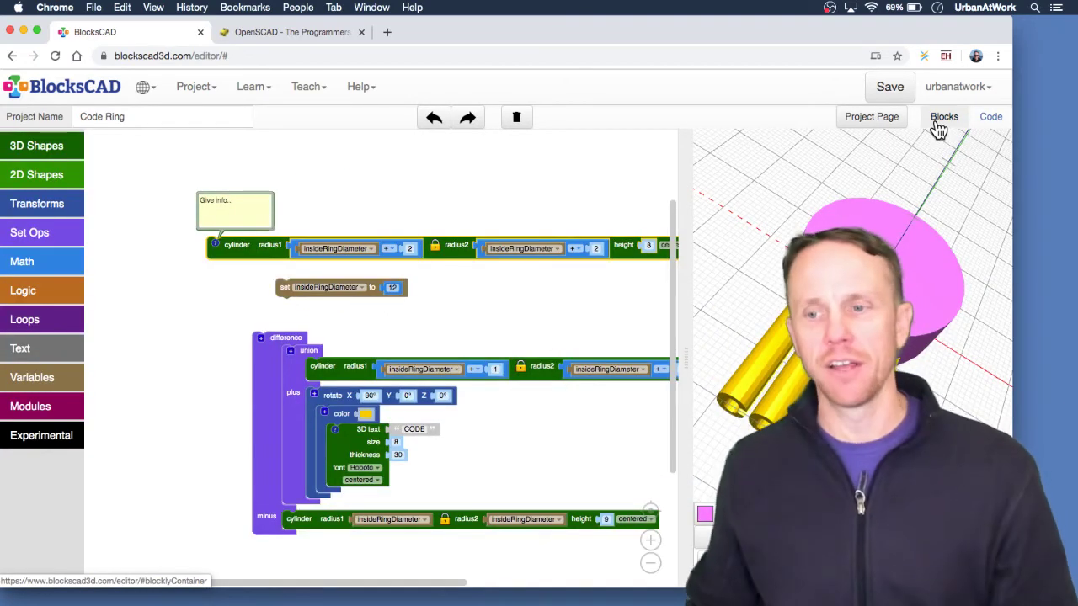
left_click(899, 89)
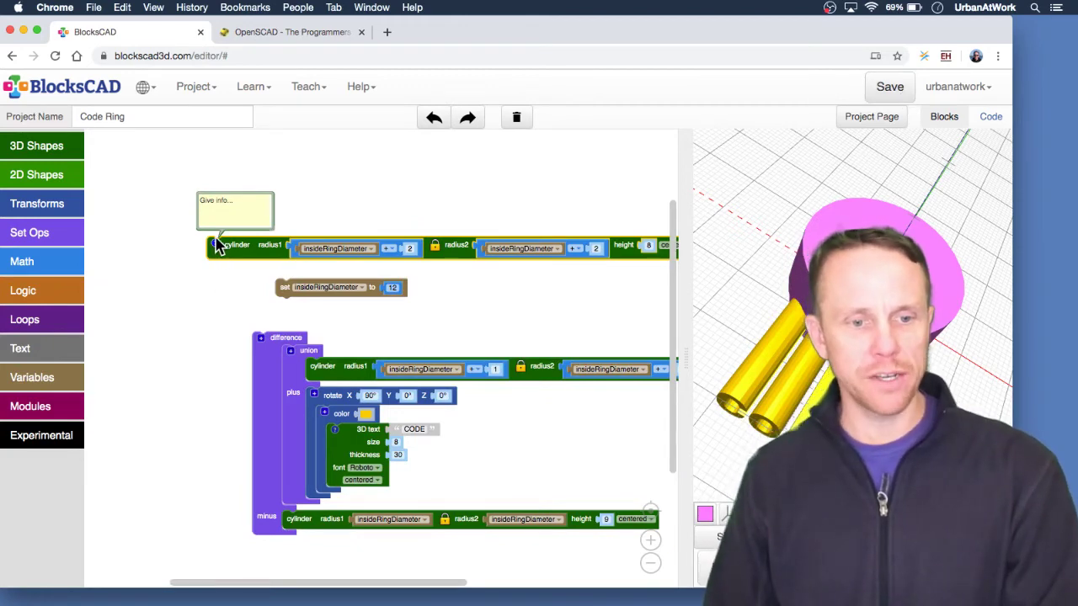
Hide the new cylinder's comment and move the cylinder block below the difference block.
left_click(215, 243)
left_click_drag(251, 246, 175, 223)
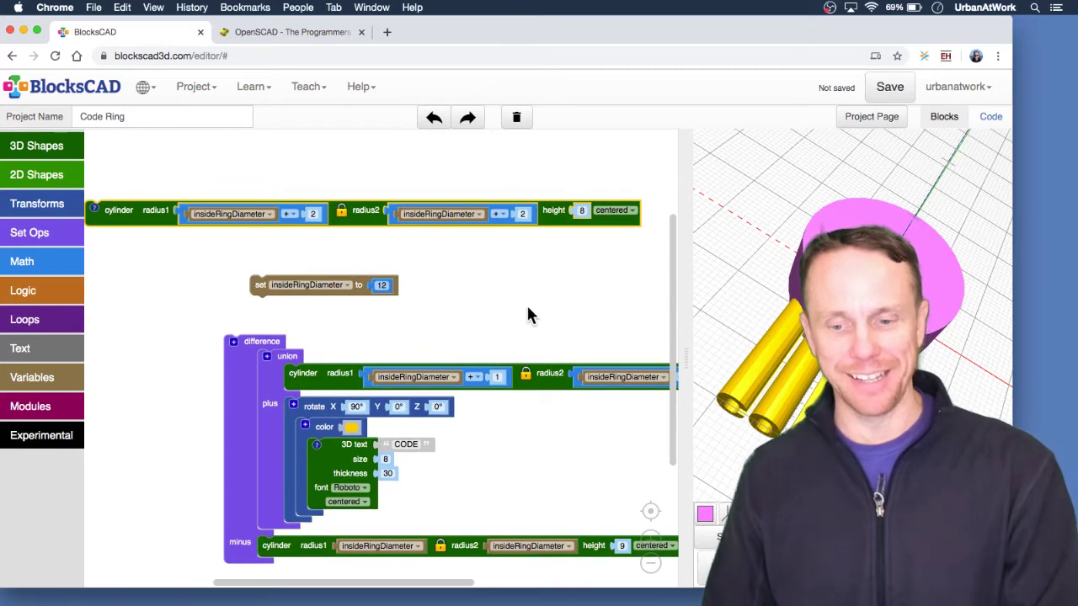
left_click_drag(527, 312, 296, 173)
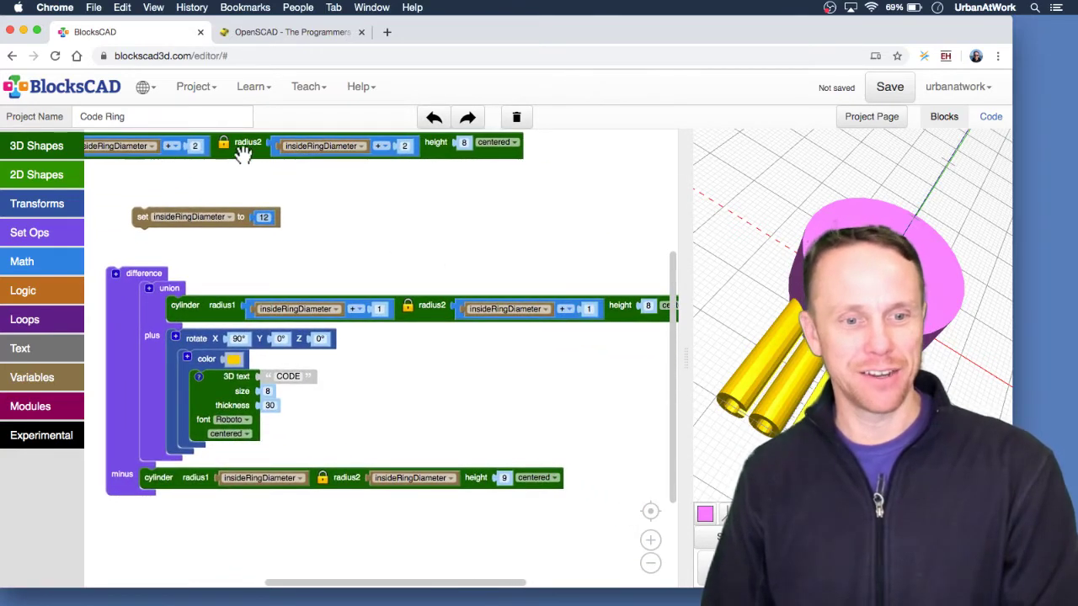
left_click_drag(242, 150, 382, 533)
left_click_drag(405, 229, 384, 191)
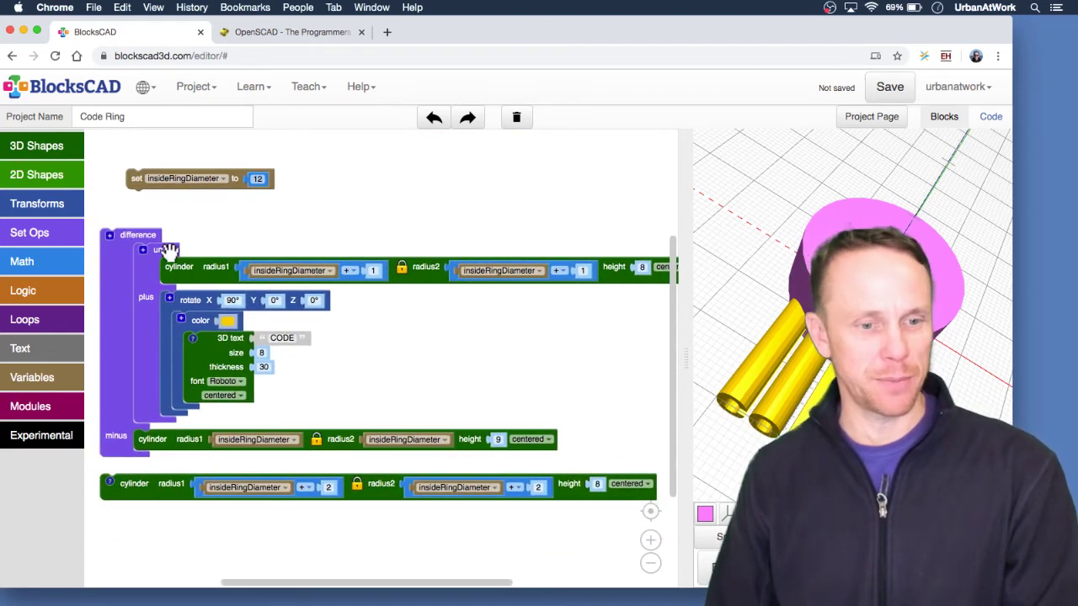
left_click(52, 390)
left_click_drag(227, 172, 235, 182)
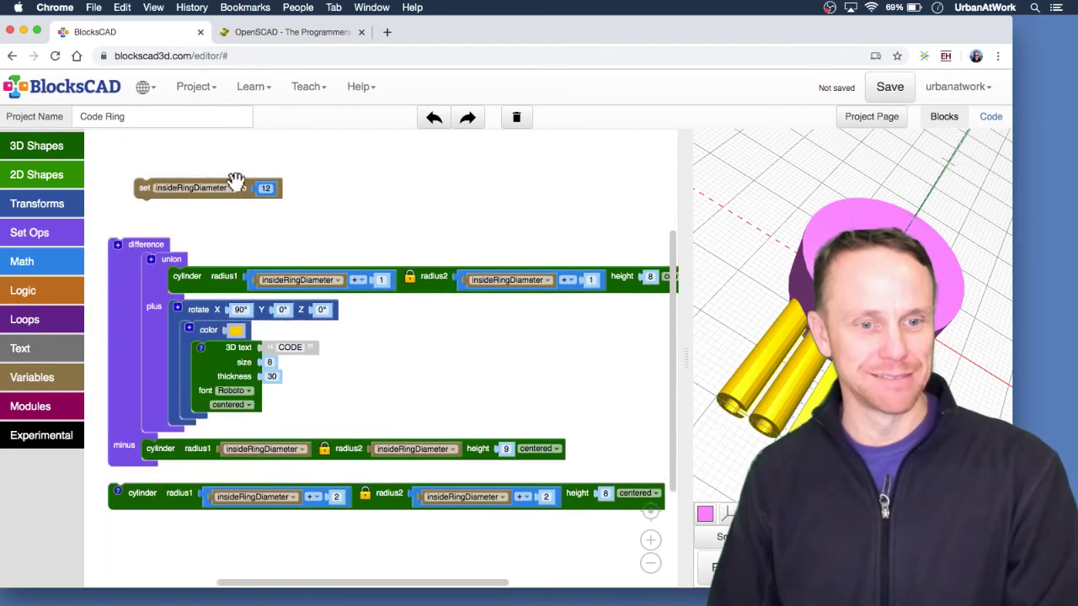
Rename the insideRingDiameter variable to RingSizeInMM.
left_click(230, 188)
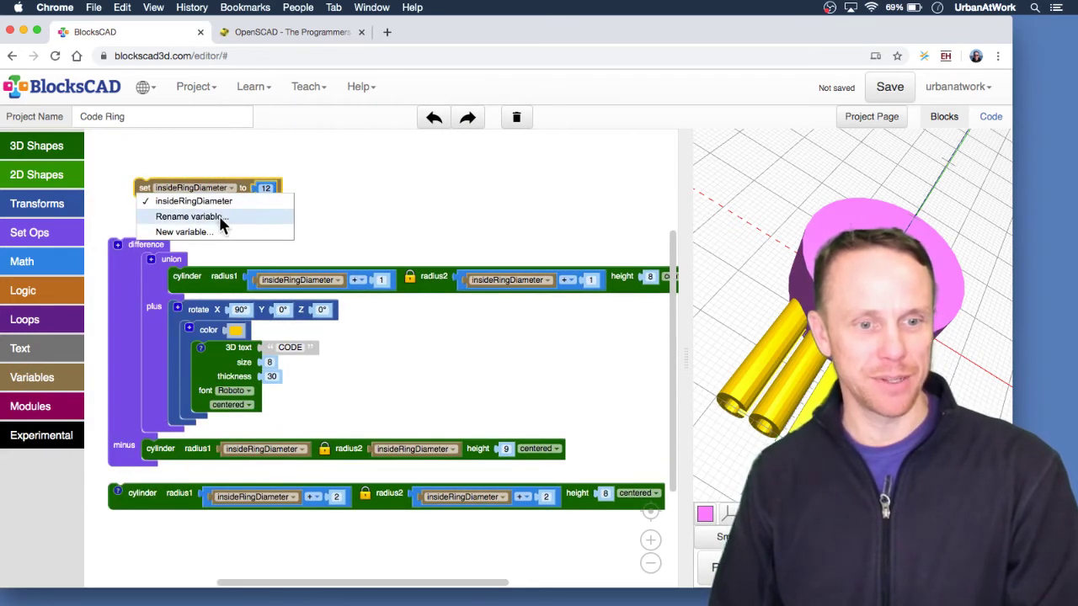
left_click(219, 216)
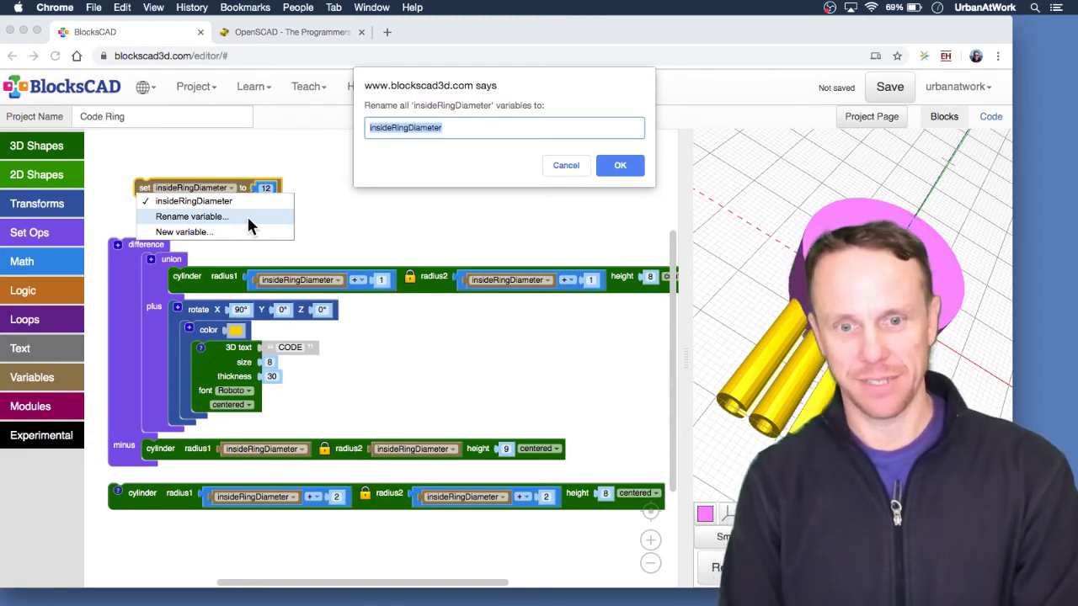
type("RingDiam")
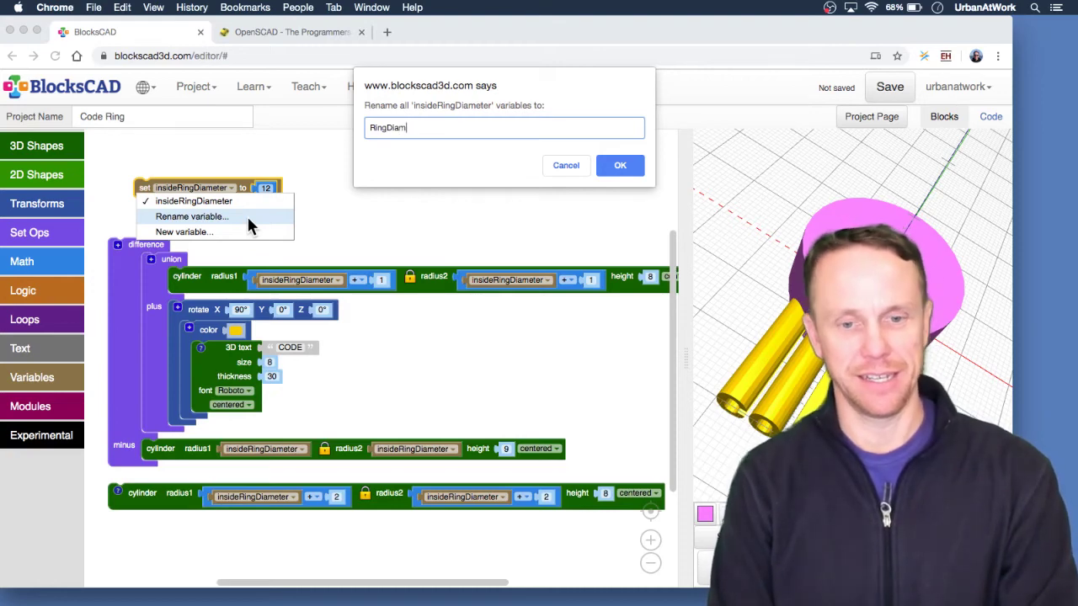
key("BackSpace")
key("BackSpace")
key("BackSpace")
key("BackSpace")
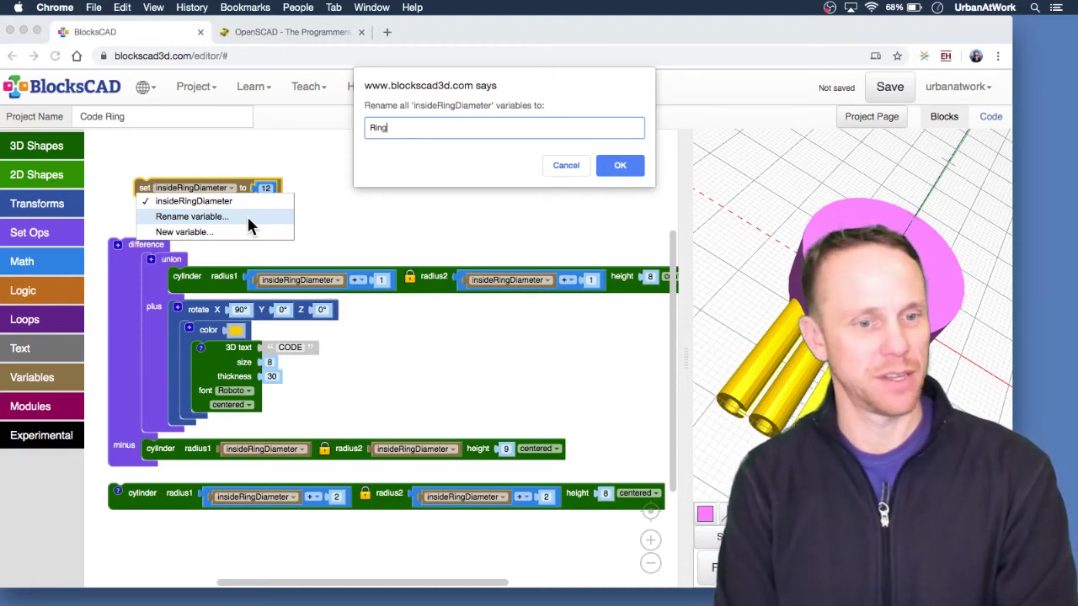
type("SizeInMM")
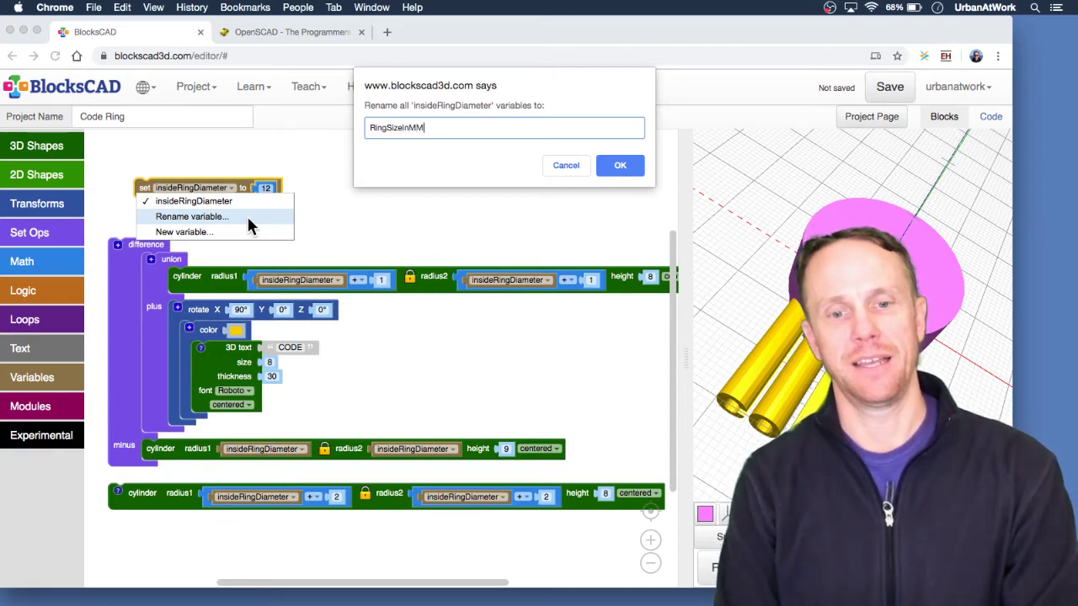
key("Return")
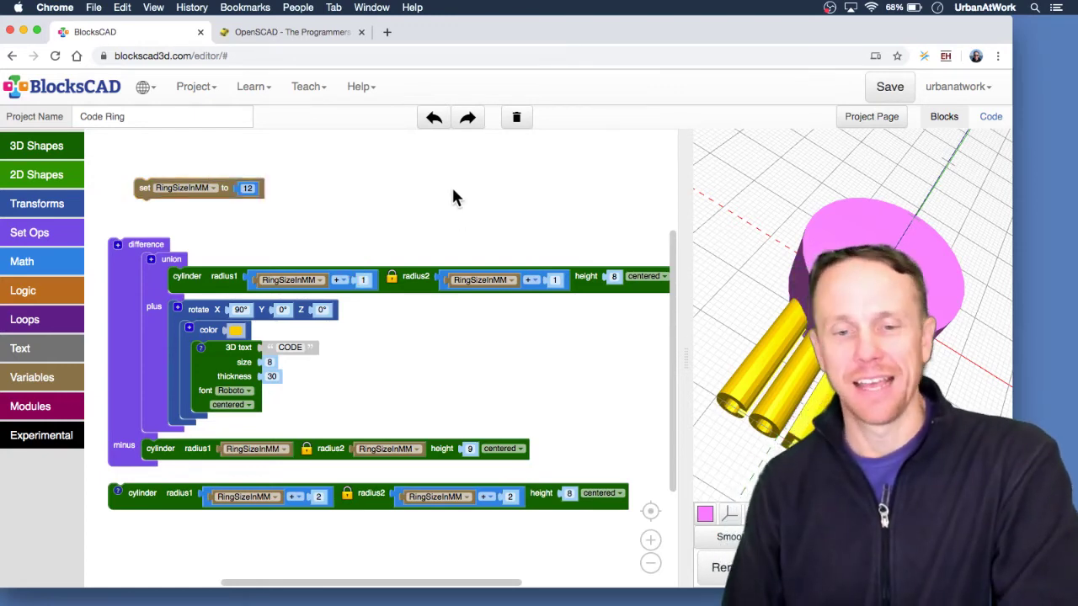
Duplicate the RingSizeInMM + 2 cylinder block and place the copy directly beneath the original.
left_click_drag(453, 198, 440, 173)
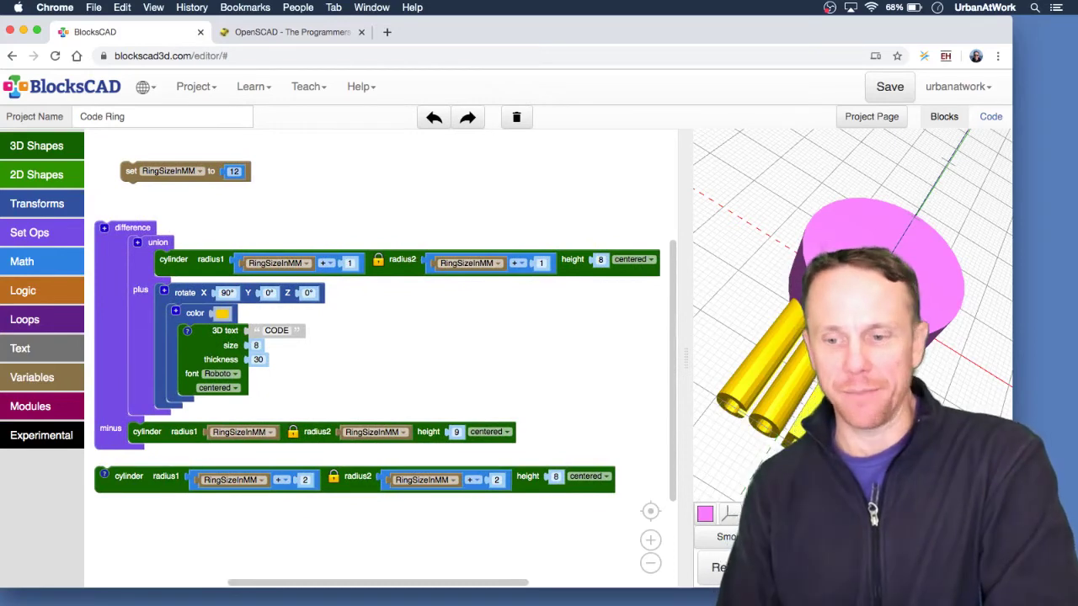
left_click_drag(930, 190, 829, 227)
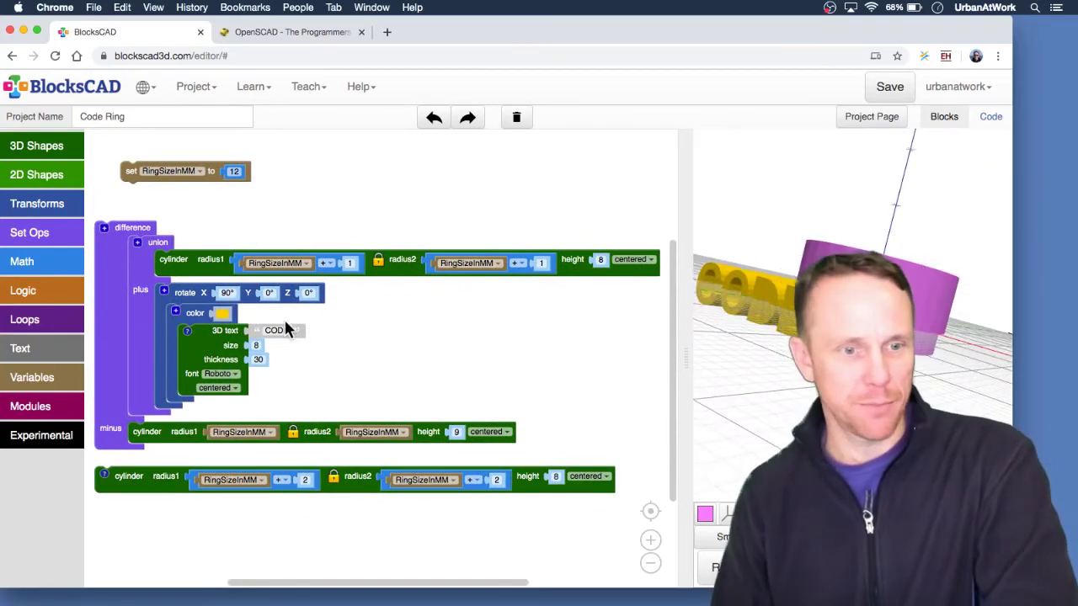
left_click_drag(165, 487, 163, 502)
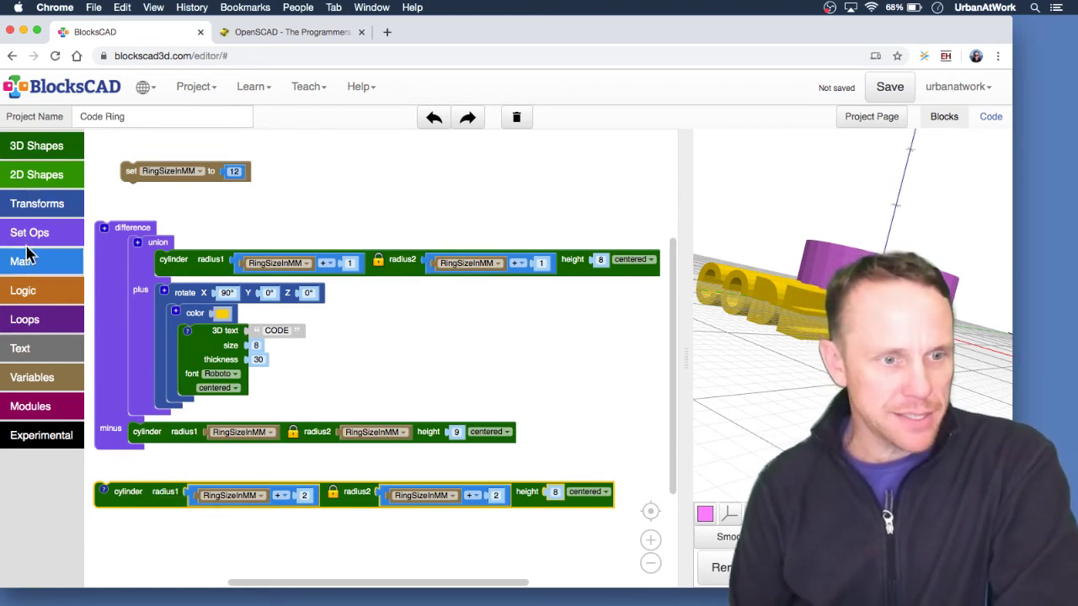
left_click(35, 146)
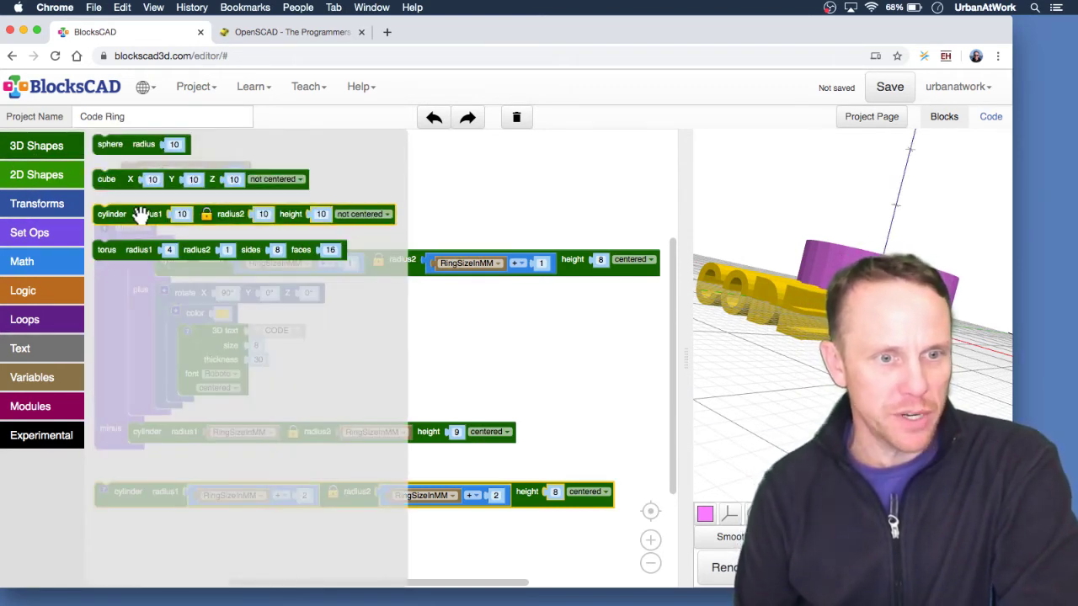
left_click_drag(113, 211, 15, 143)
right_click(156, 499)
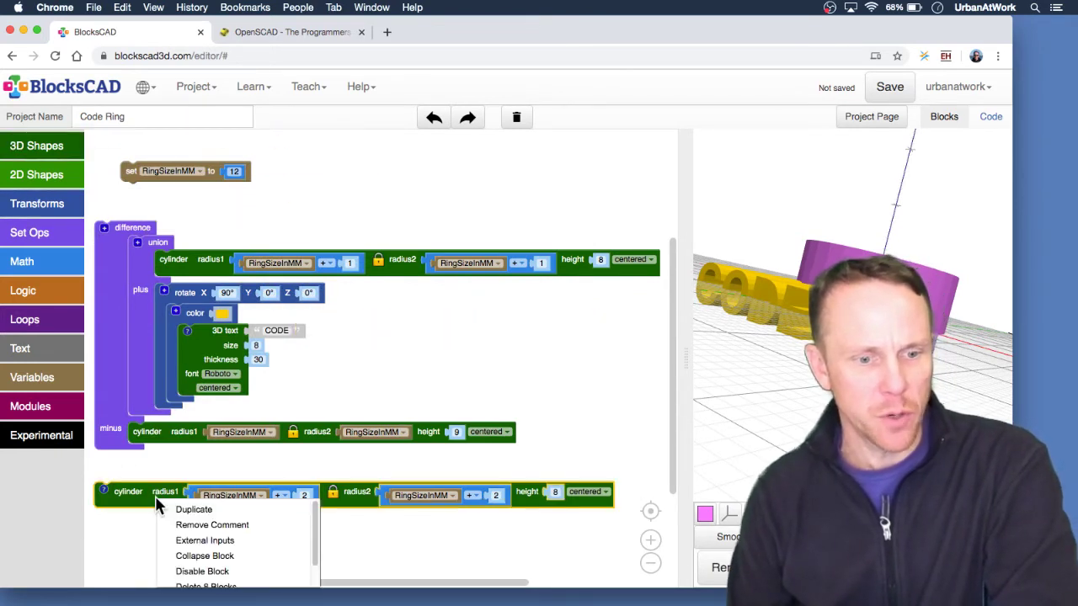
left_click(194, 509)
left_click_drag(194, 516, 168, 543)
Set the duplicated cylinder's radius1 to RingSizeInMM + 100 and save the project.
left_click(306, 541)
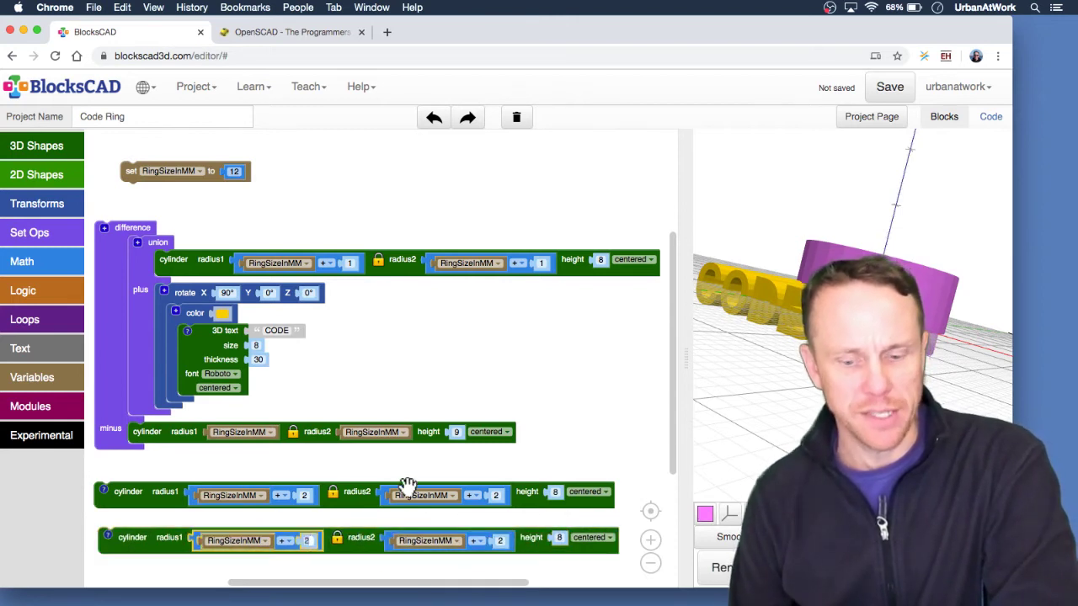
type("100")
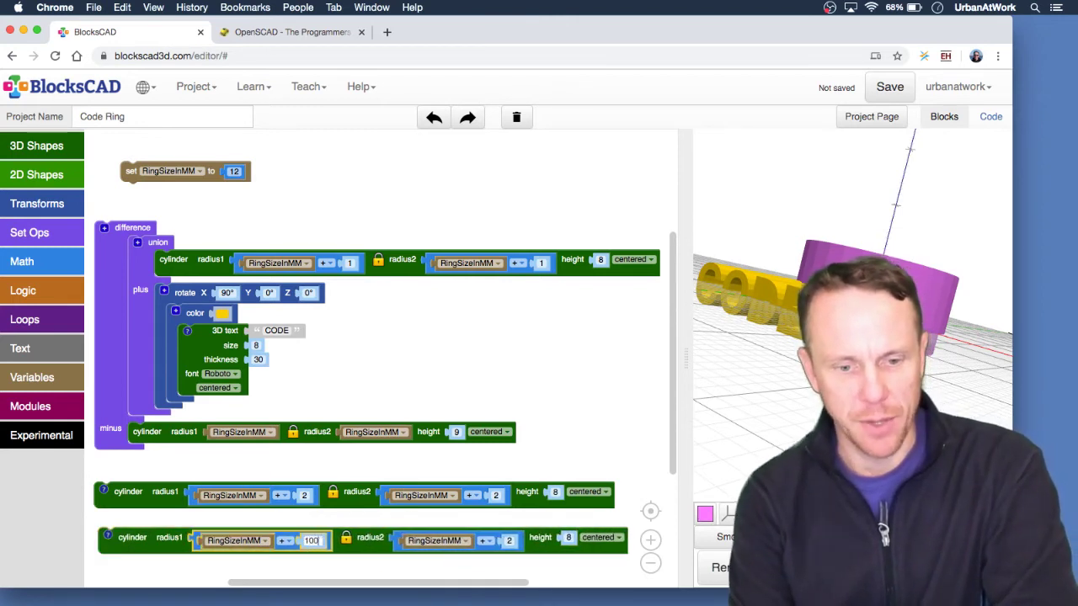
key("super+s")
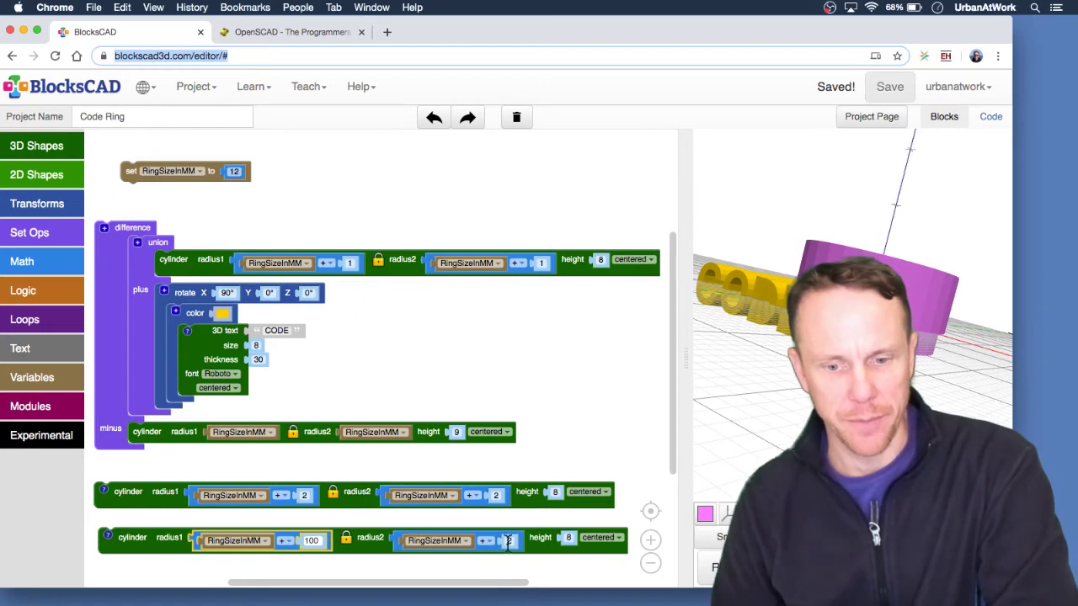
Set the duplicated cylinder's radius2 to RingSizeInMM + 100 and check the whole rendered disc.
left_click(508, 541)
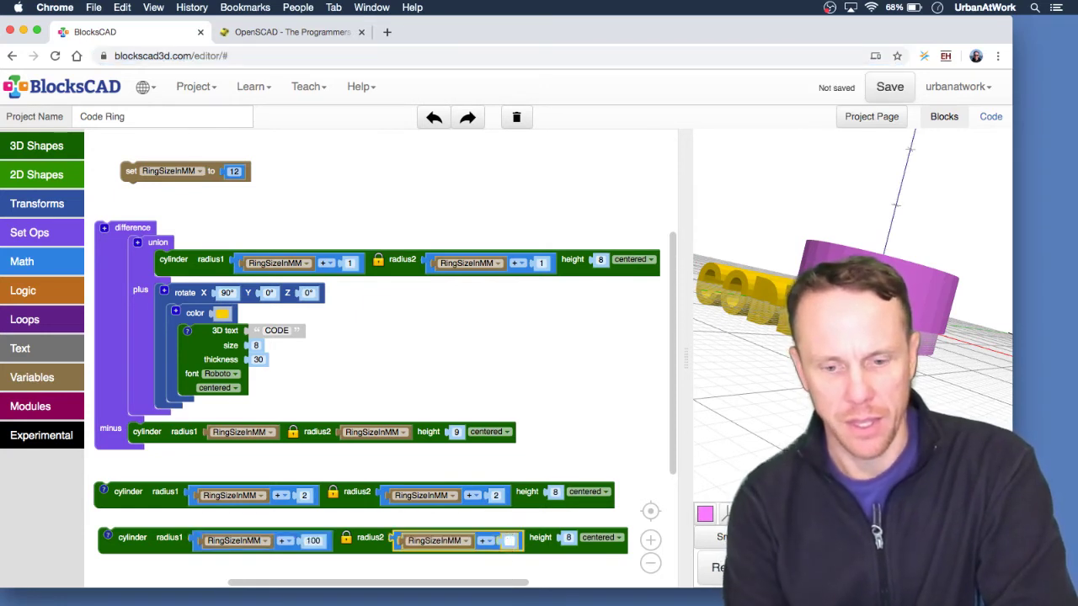
type("100")
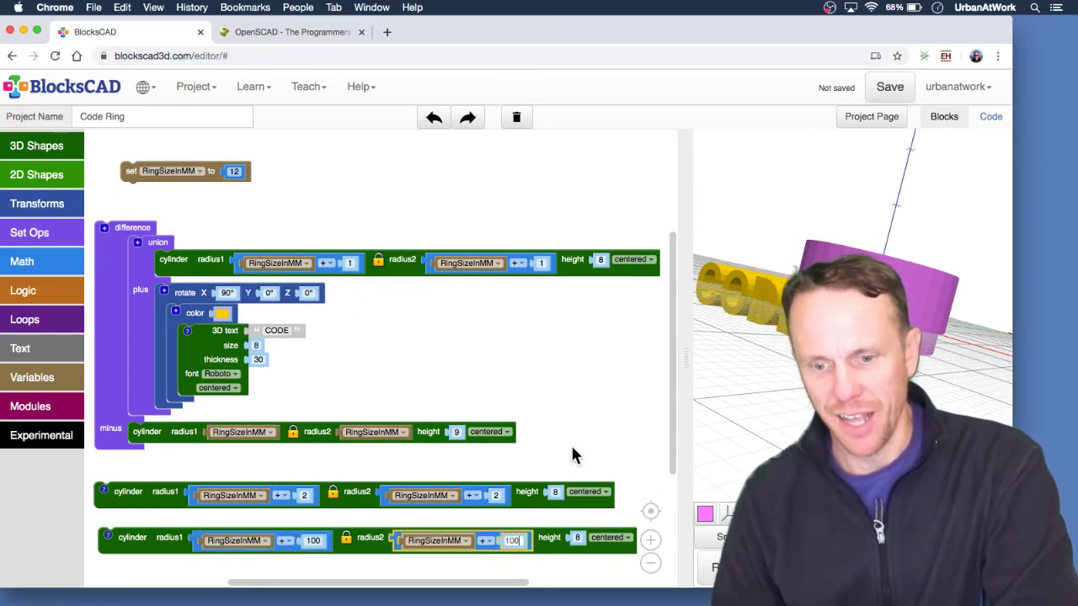
left_click(572, 456)
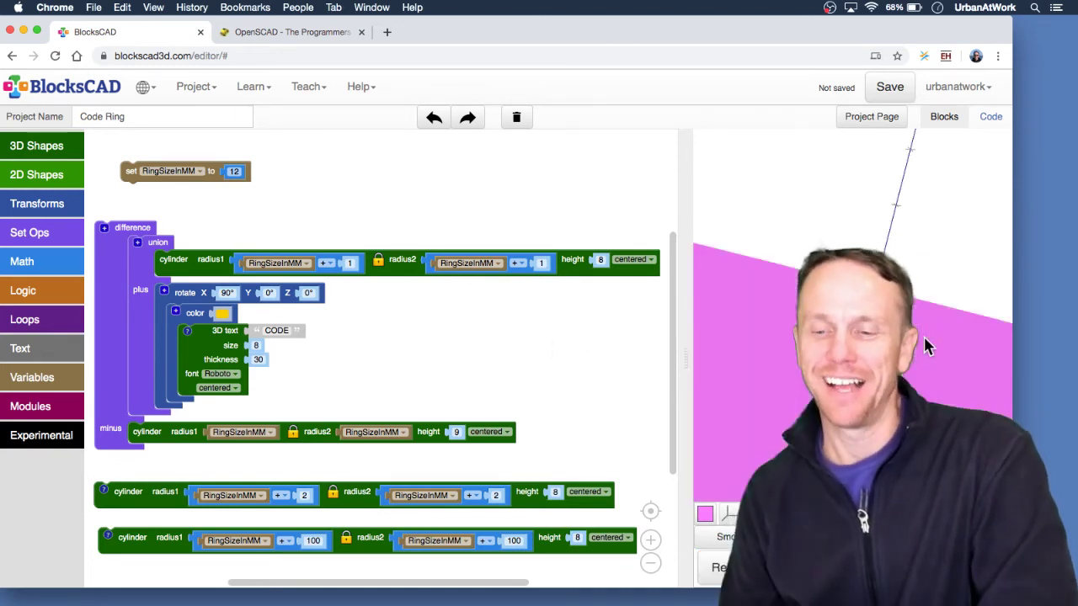
scroll(853, 320, "down", 5)
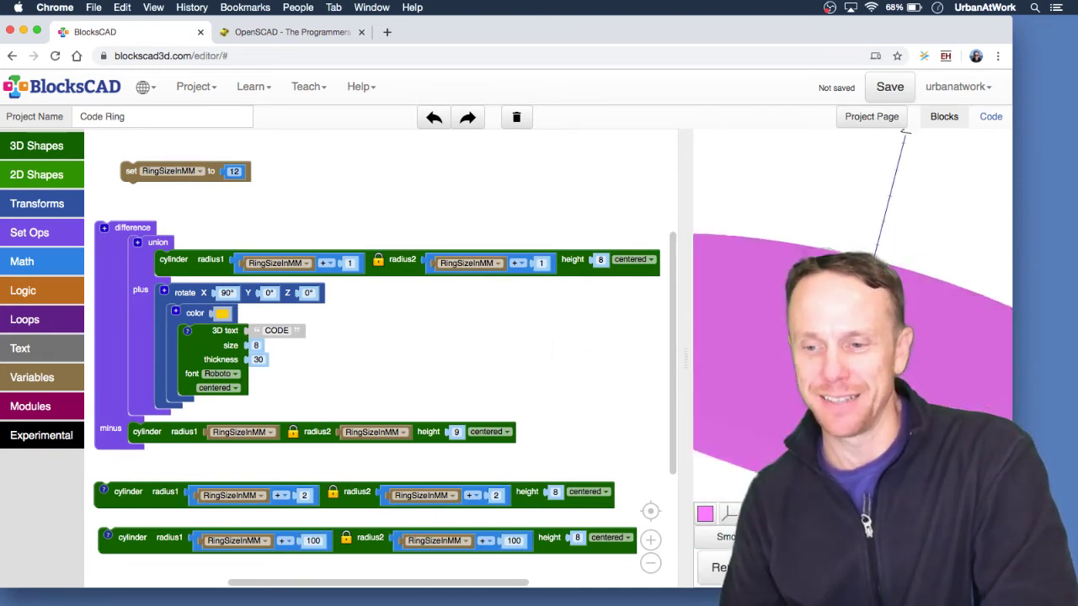
scroll(792, 433, "down", 5)
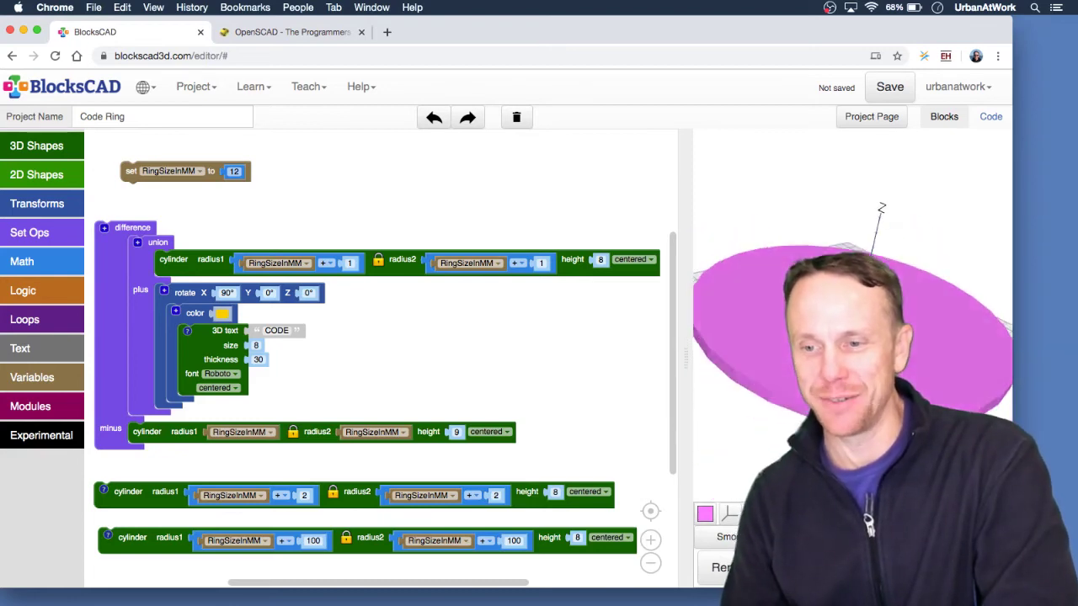
left_click_drag(792, 433, 810, 415)
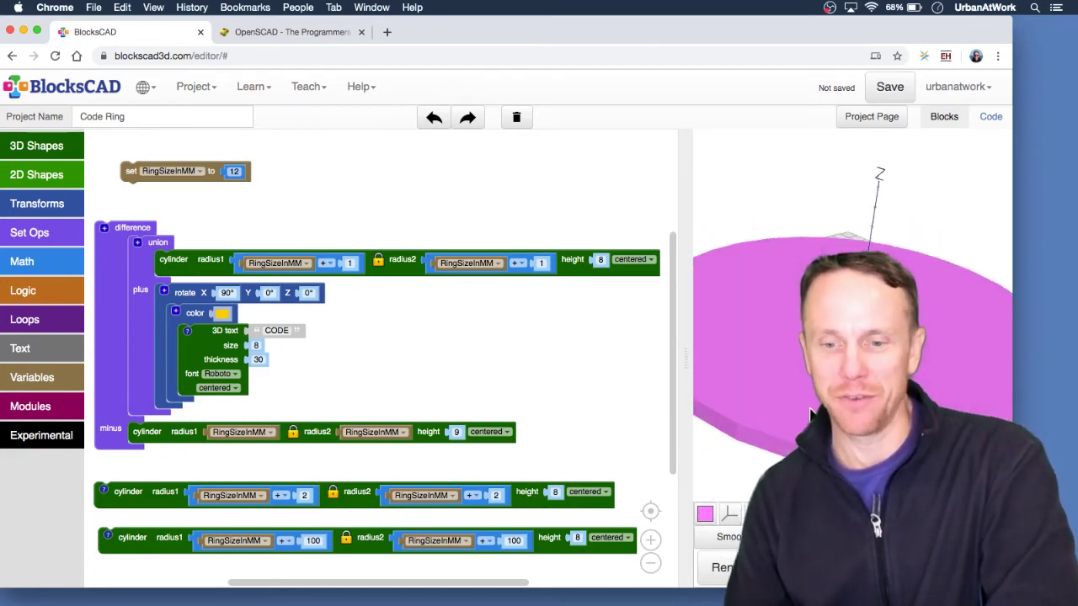
Disable the original difference block containing the CODE text and render the remaining cylinders.
left_click_drag(402, 366, 426, 352)
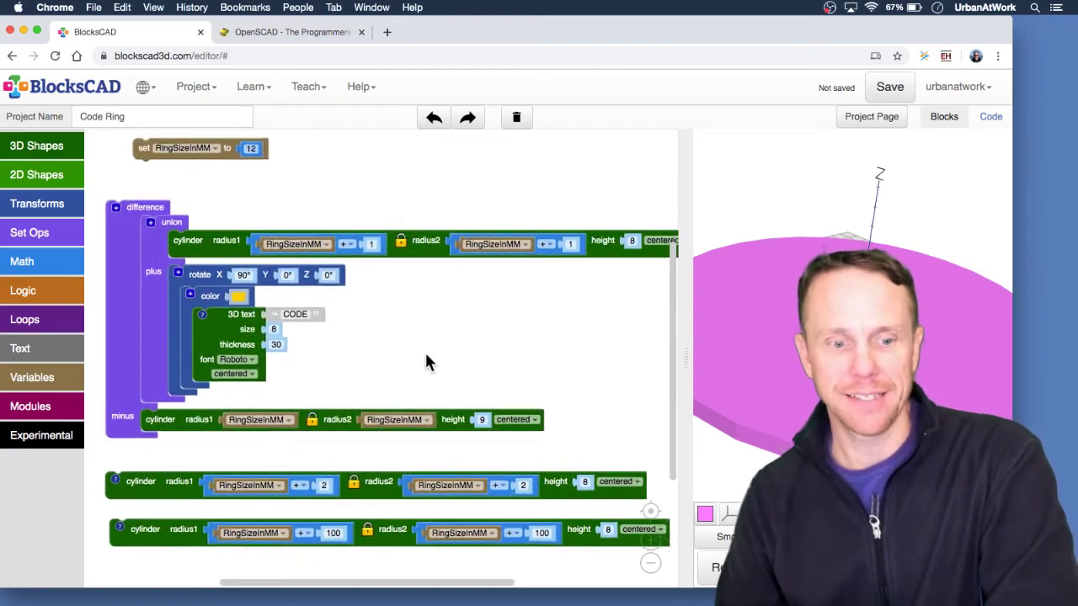
scroll(428, 360, "down", 1)
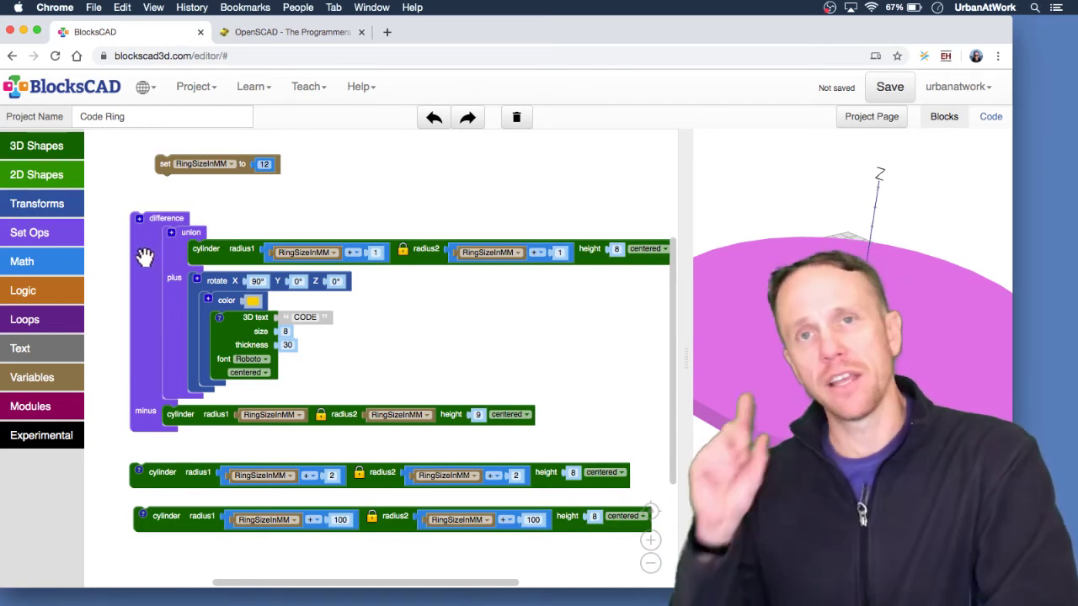
mouse_move(145, 257)
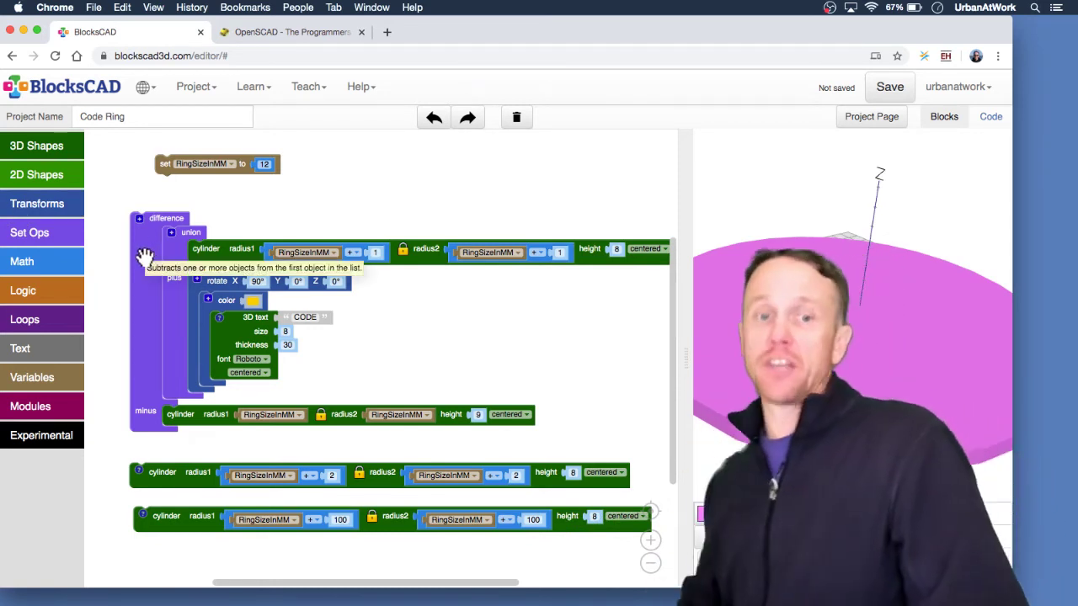
right_click(145, 260)
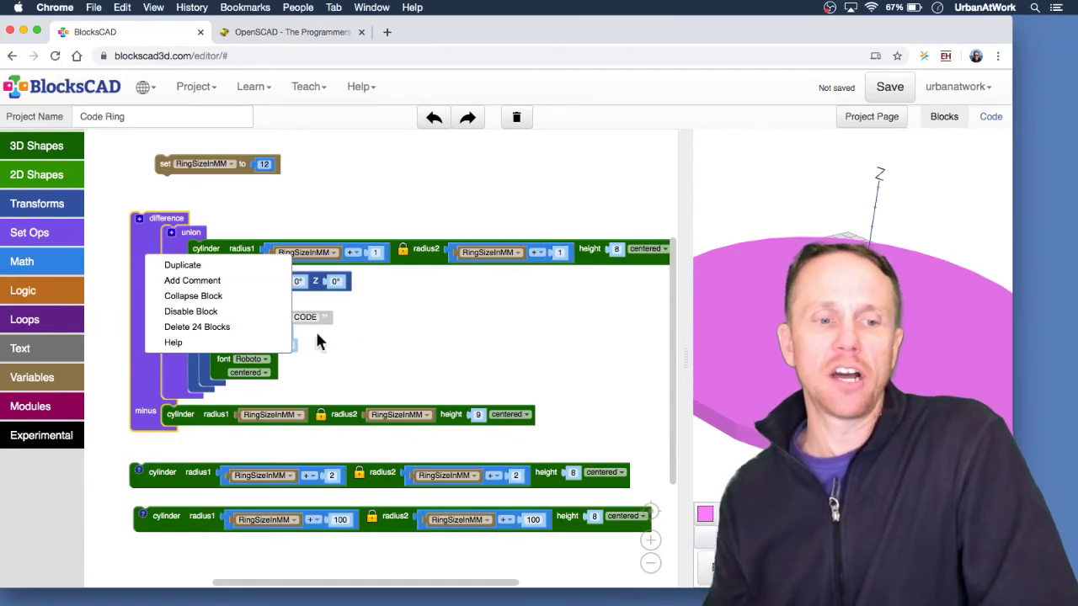
left_click(223, 307)
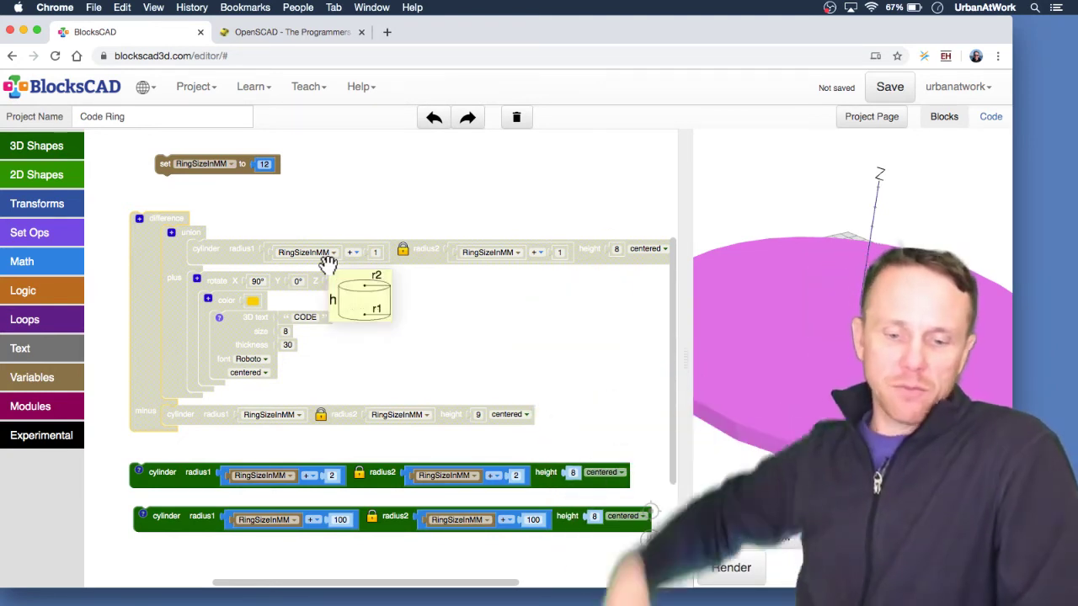
left_click(720, 569)
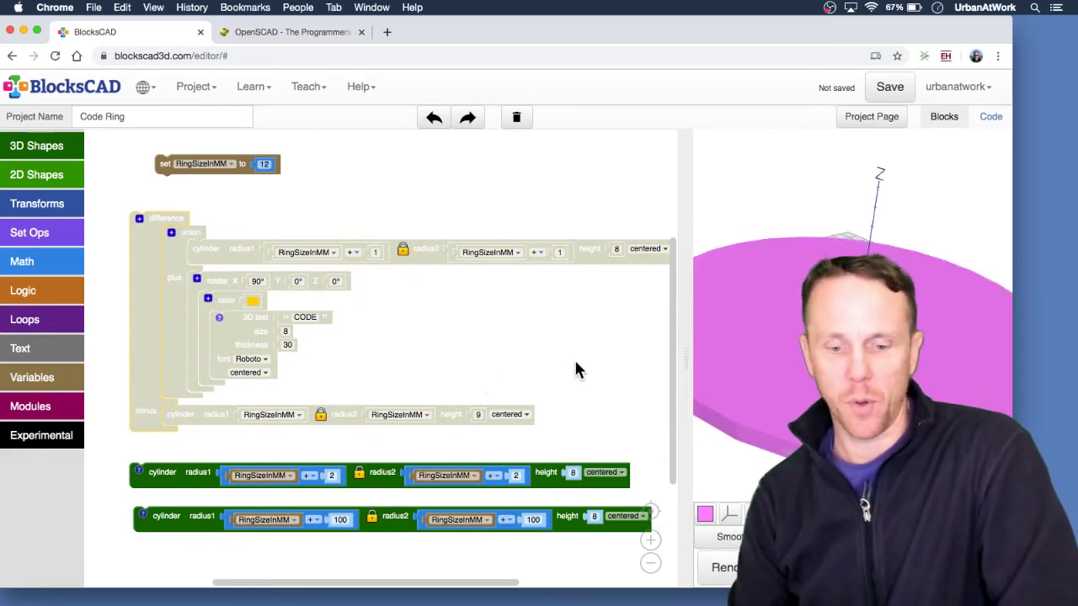
Add a difference block that subtracts the + 100 cylinder from the + 2 cylinder, and render it.
left_click(25, 240)
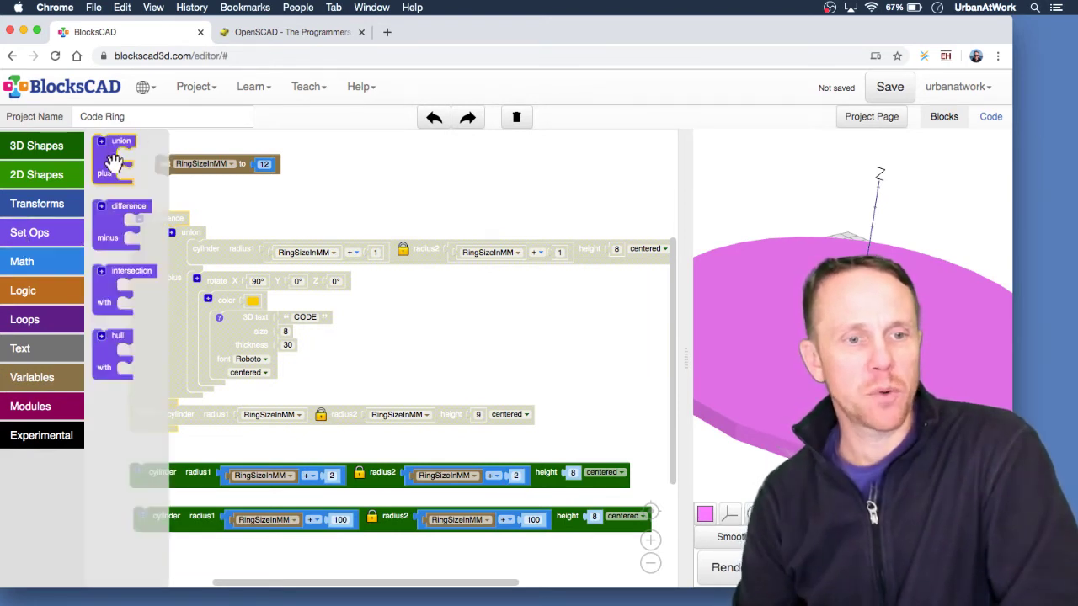
left_click_drag(103, 218, 120, 472)
left_click_drag(175, 519, 162, 499)
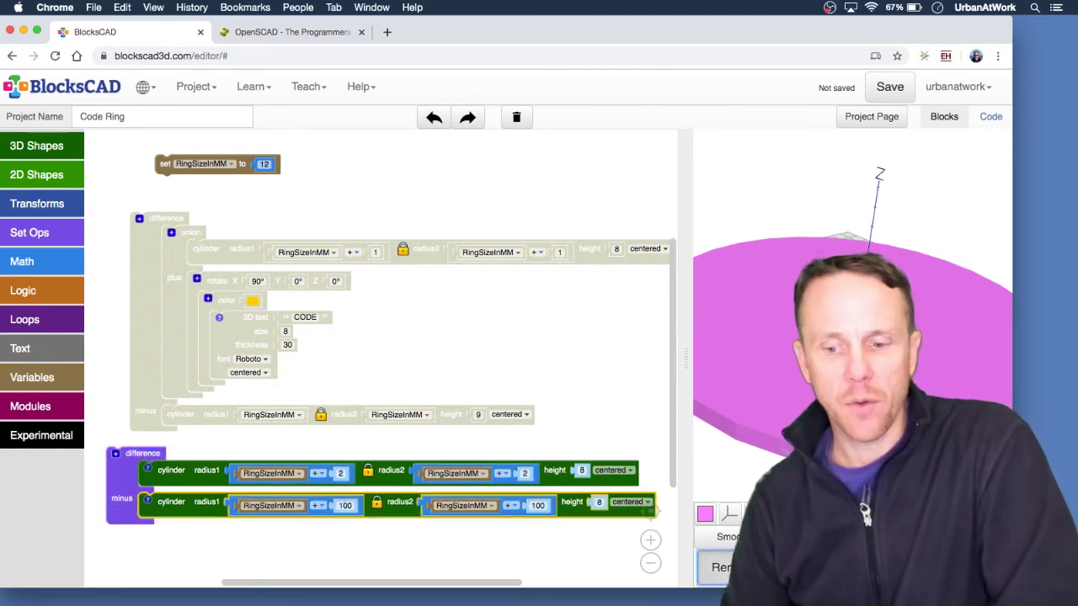
left_click(723, 568)
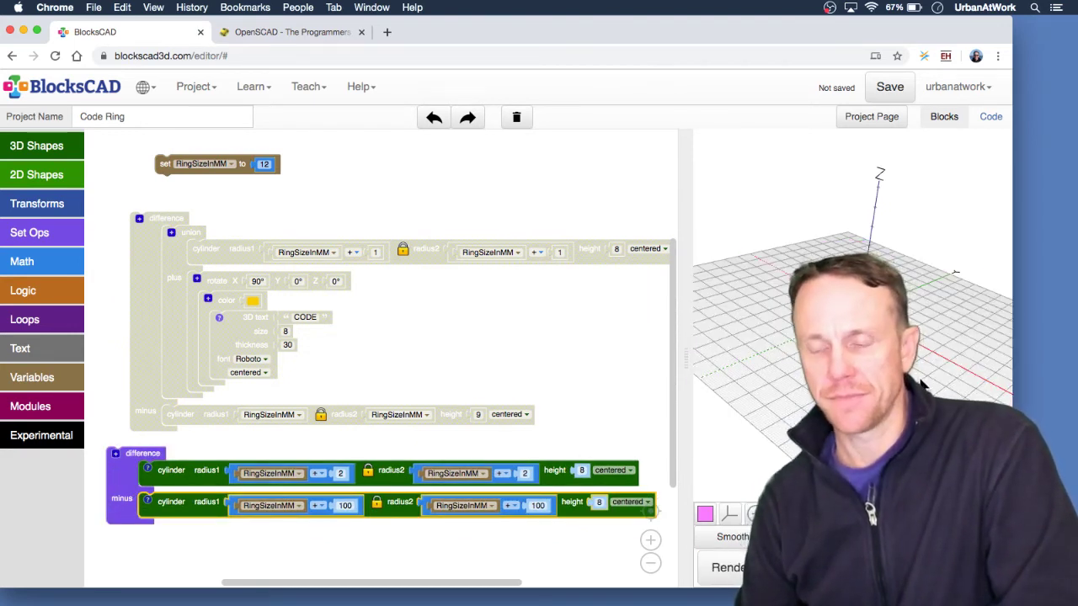
left_click_drag(921, 384, 920, 397)
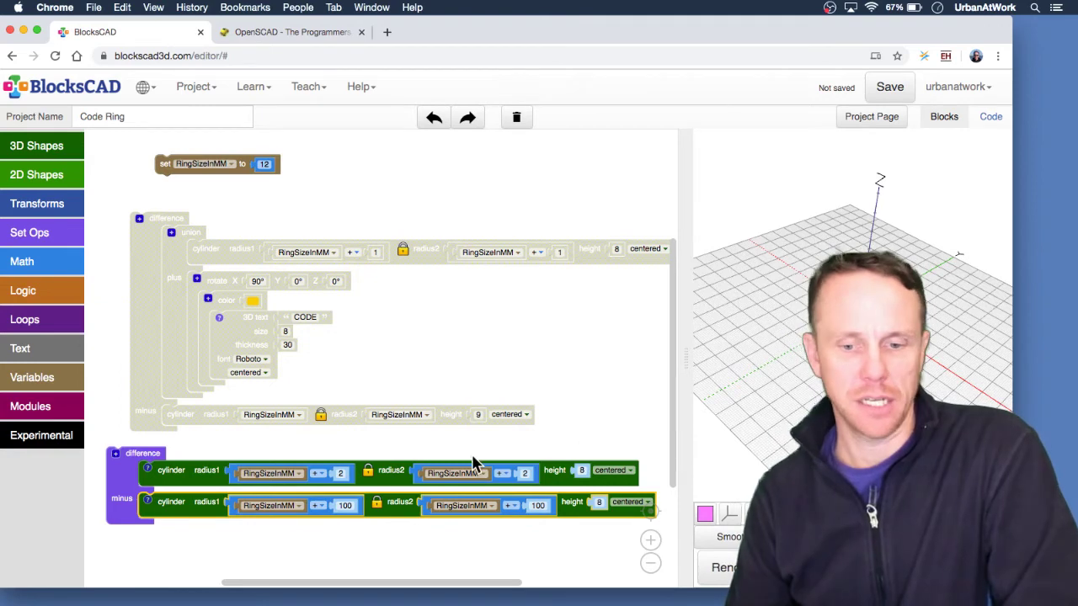
Swap the two cylinders in the new difference block so the + 2 cylinder is subtracted from the + 100 one, and inspect the render.
mouse_move(215, 470)
left_mouse_down()
mouse_move(207, 522)
mouse_move(215, 469)
left_mouse_up()
left_click_drag(207, 525, 209, 504)
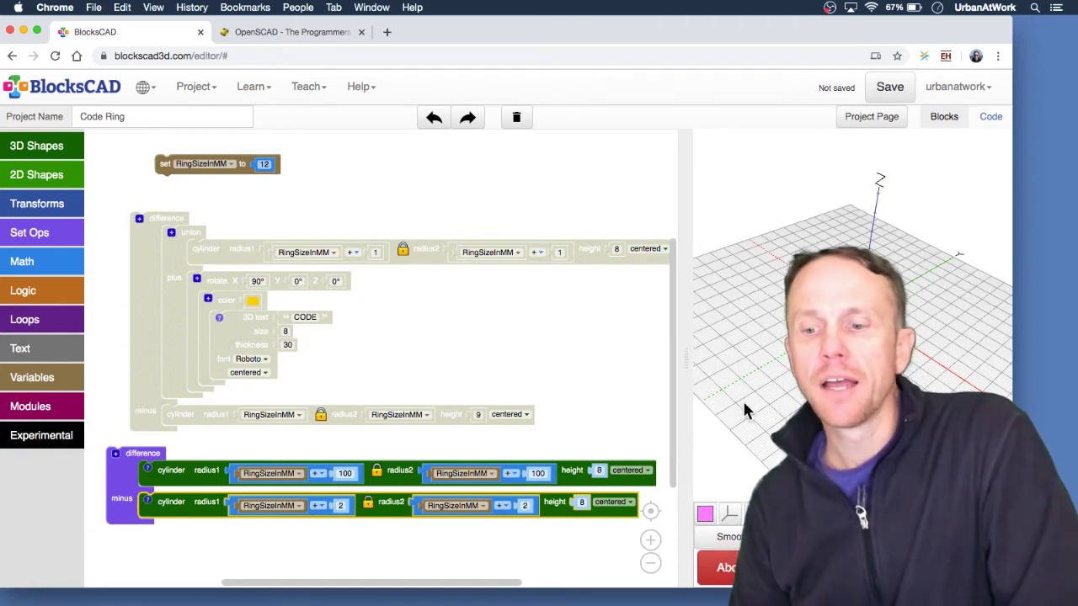
scroll(917, 379, "down", 8)
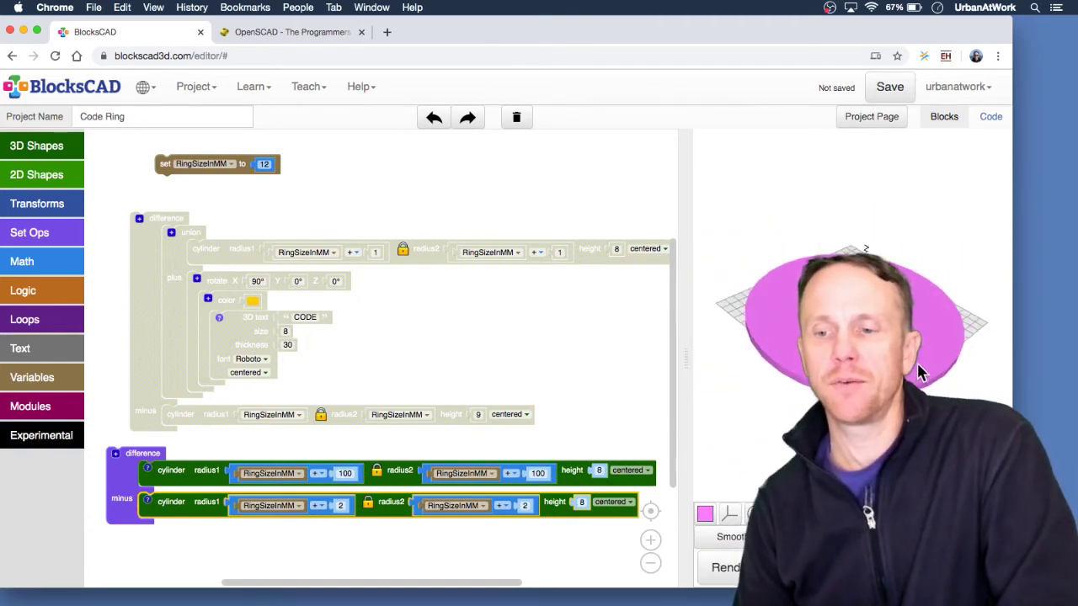
scroll(918, 374, "up", 8)
scroll(917, 374, "down", 2)
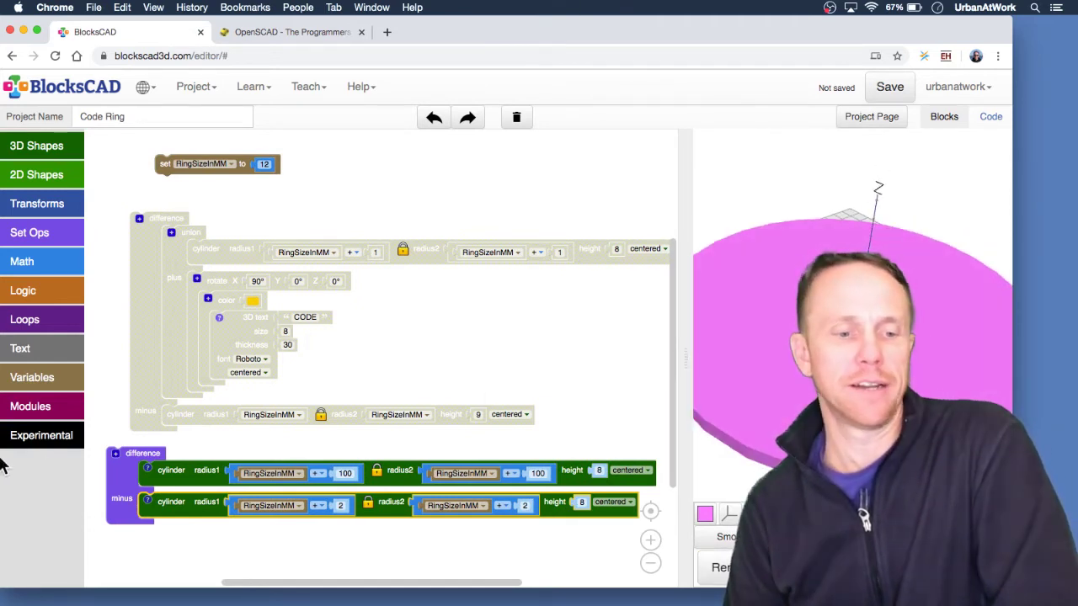
Wrap the new two-cylinder difference block in a color block set to blue and render the disc.
left_click(38, 234)
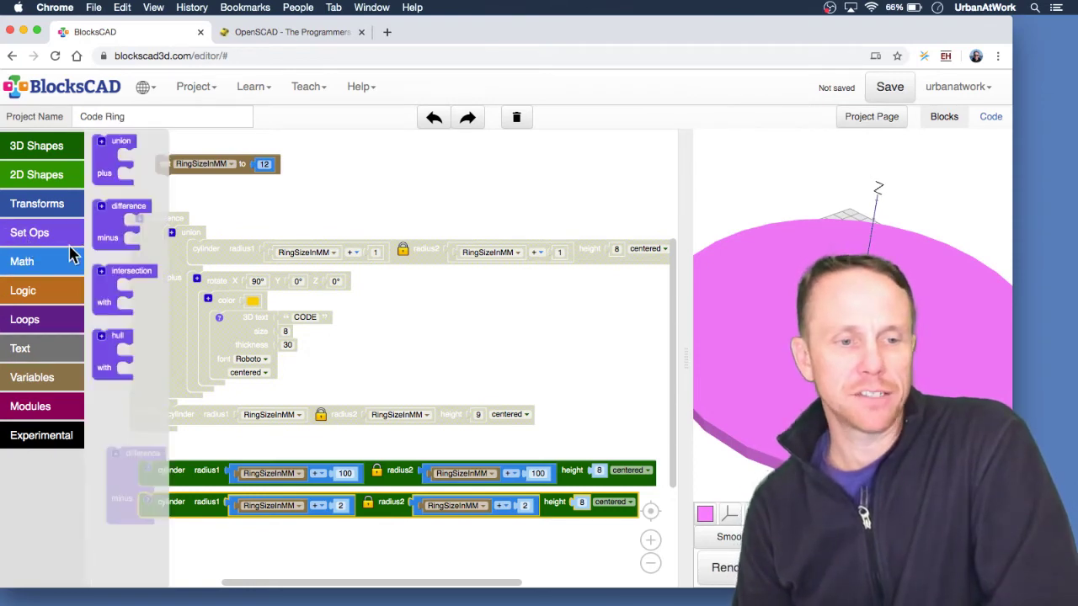
left_click(26, 207)
scroll(135, 368, "down", 3)
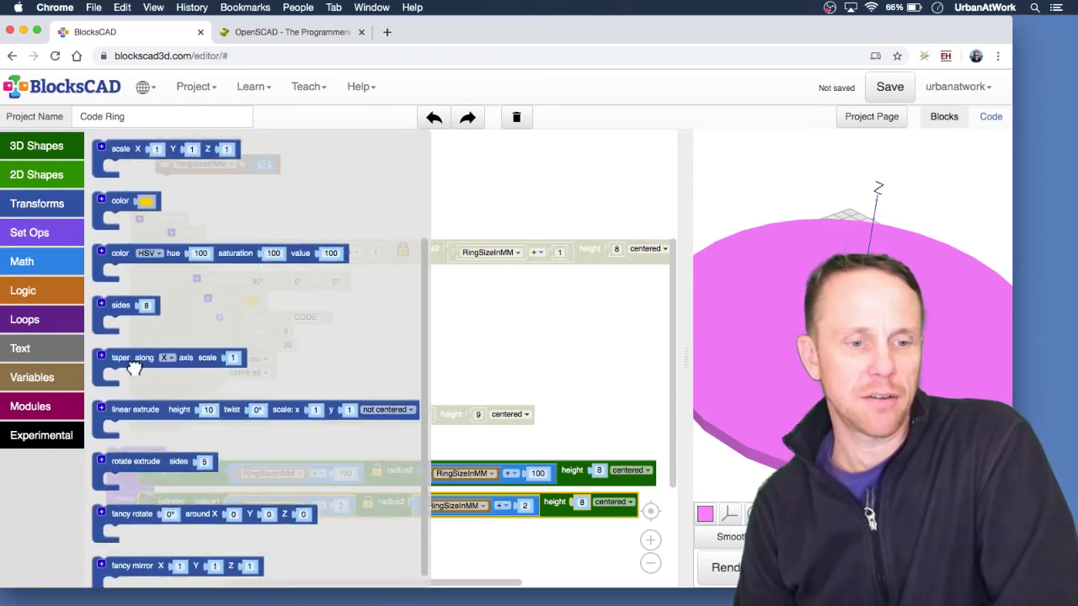
scroll(127, 379, "up", 3)
left_click_drag(118, 324, 113, 444)
left_click(144, 439)
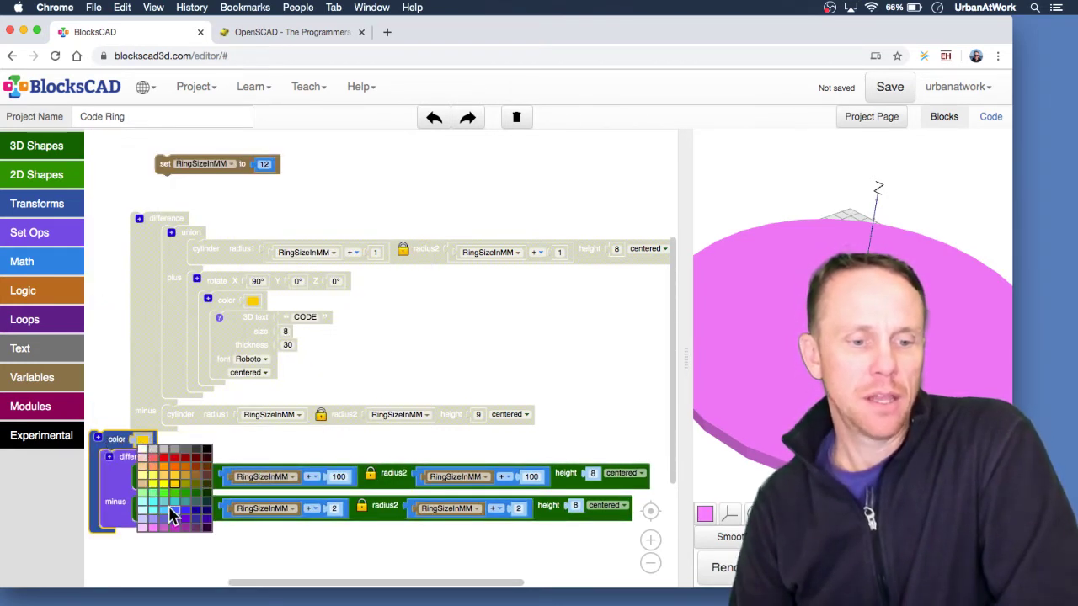
left_click(173, 512)
left_click_drag(113, 444, 120, 461)
left_click(718, 571)
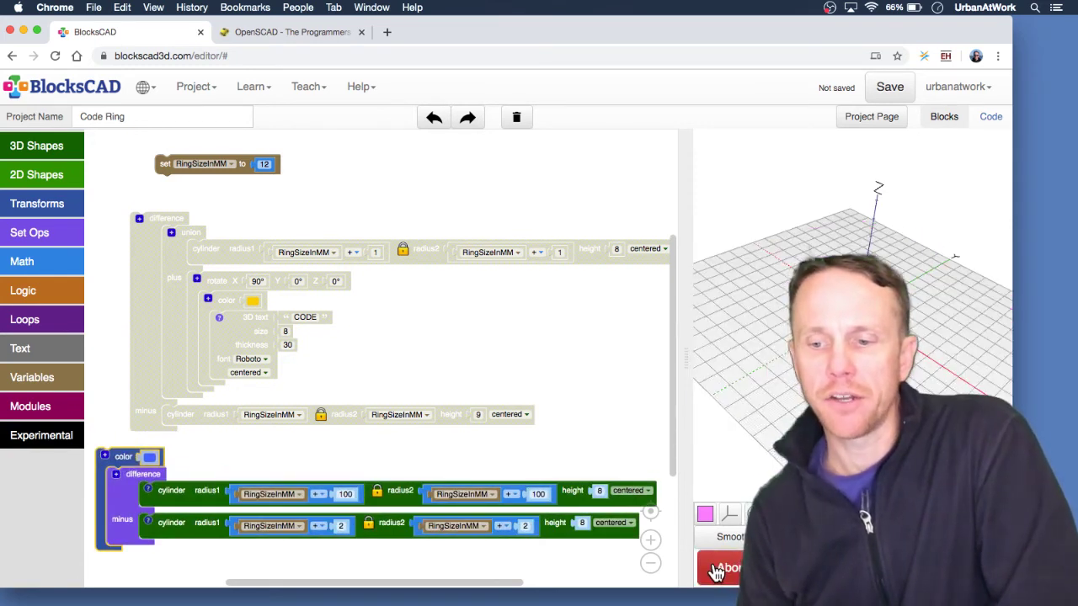
left_click_drag(952, 216, 897, 278)
Set the larger cylinder's radius1 and radius2 to RingSizeInMM + 60, render, and view the whole disc.
left_click(351, 493)
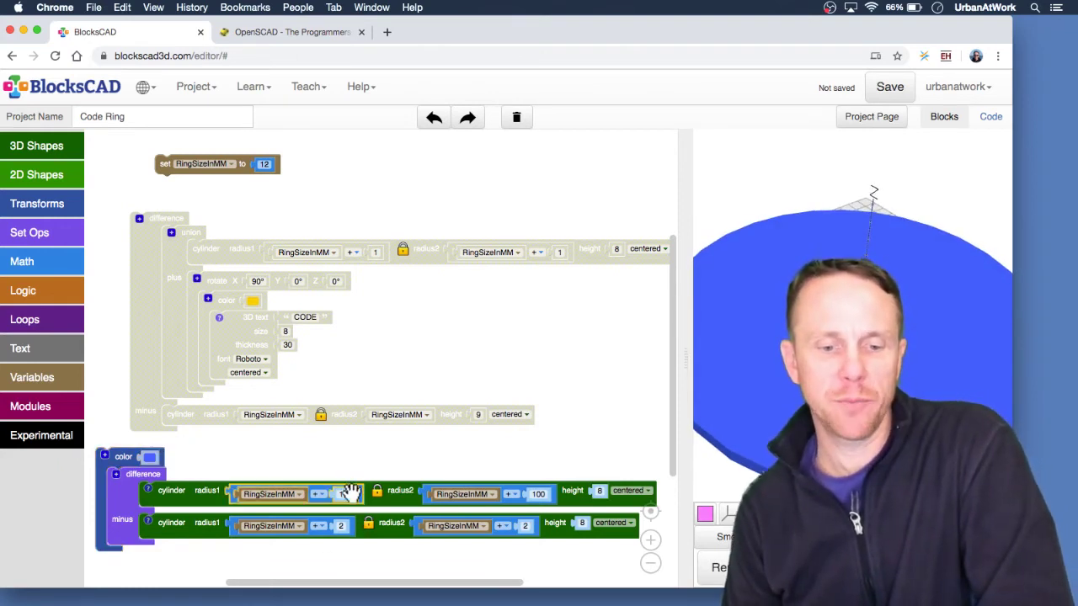
type("6")
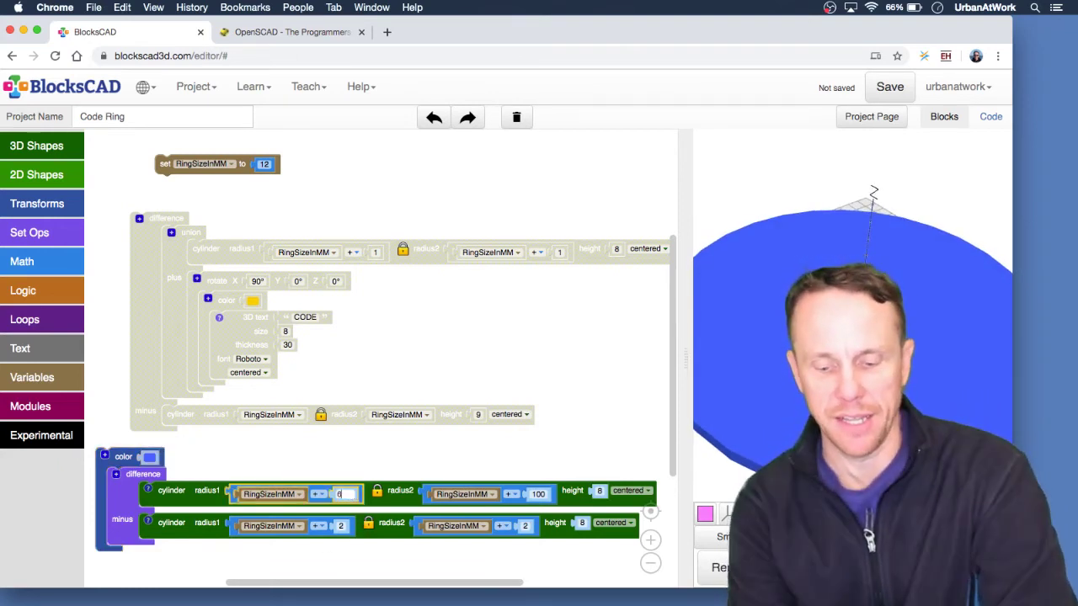
type("0")
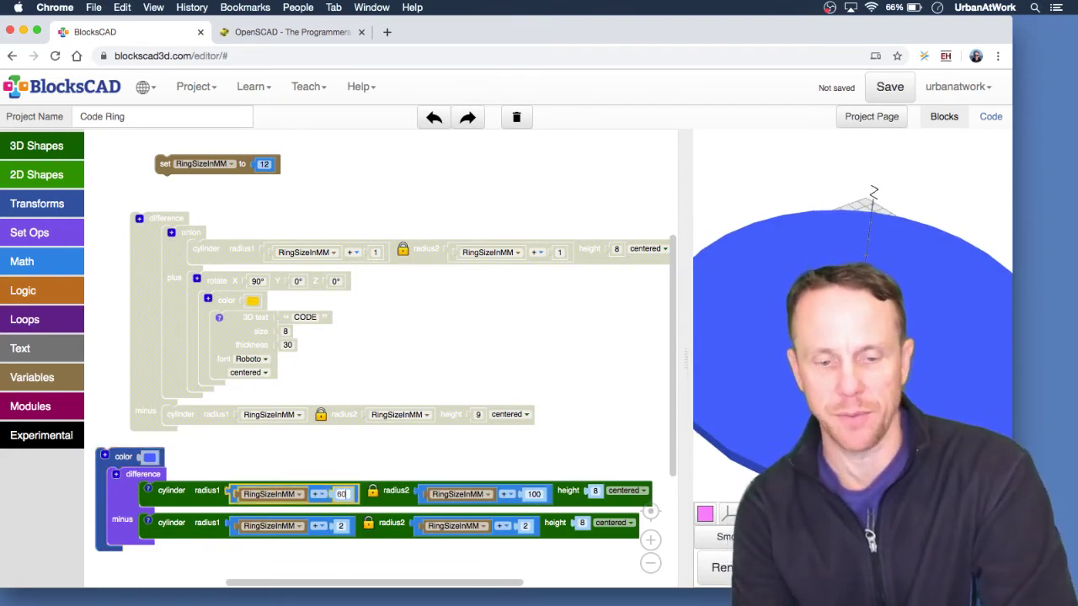
left_click(533, 494)
type("50")
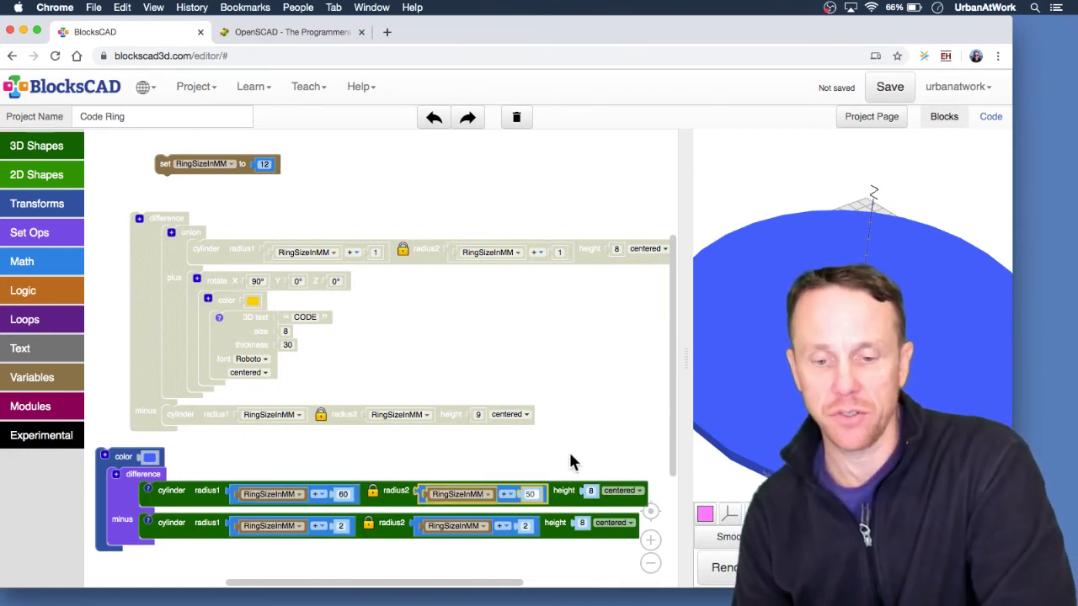
key("BackSpace")
key("BackSpace")
type("60")
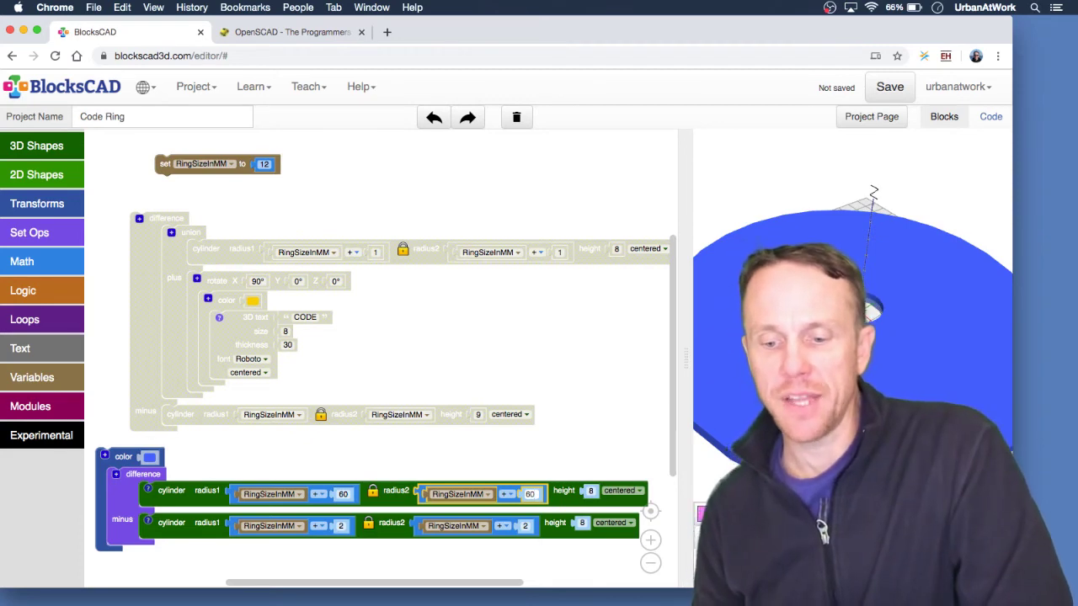
scroll(967, 193, "down", 5)
left_click_drag(846, 278, 847, 195)
left_click_drag(819, 243, 821, 312)
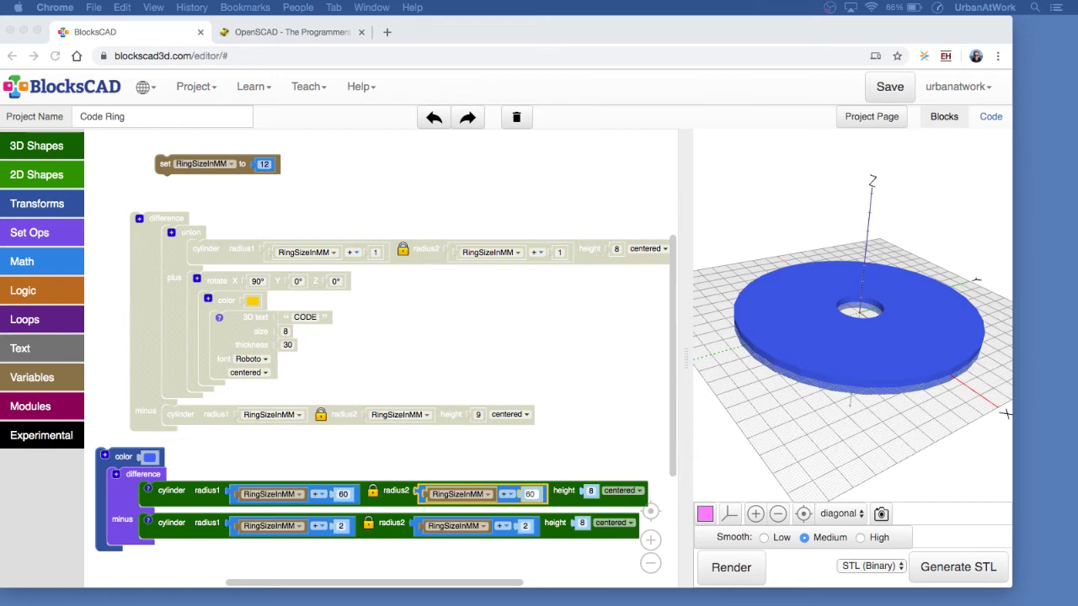
Re-enable the original difference block containing the CODE text and render it together with the blue disc.
left_click(594, 299)
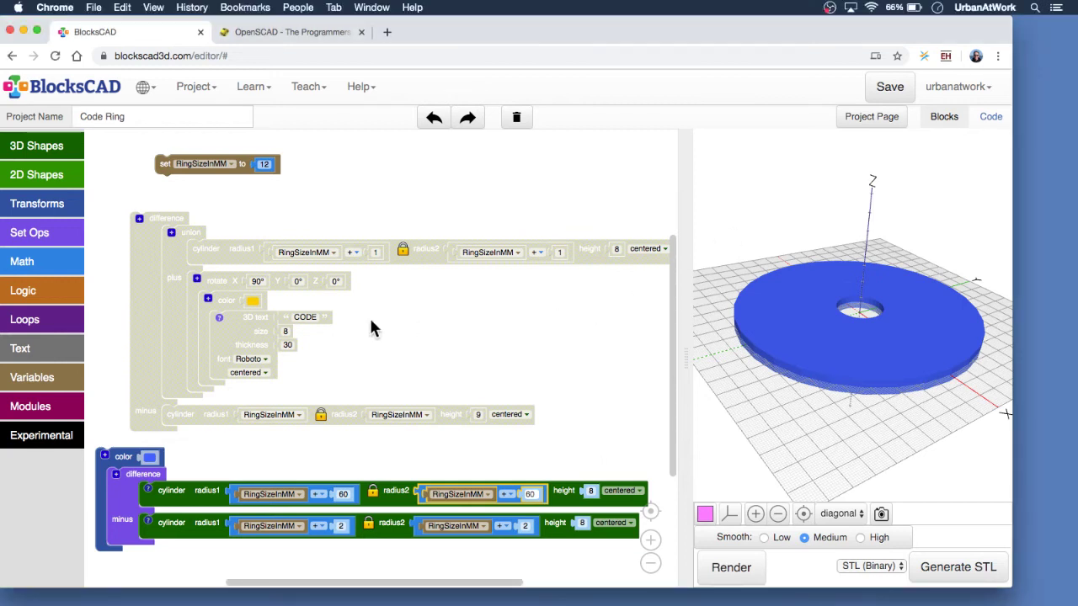
mouse_move(156, 273)
left_mouse_down()
mouse_move(108, 259)
mouse_move(137, 262)
left_mouse_up()
right_click(173, 290)
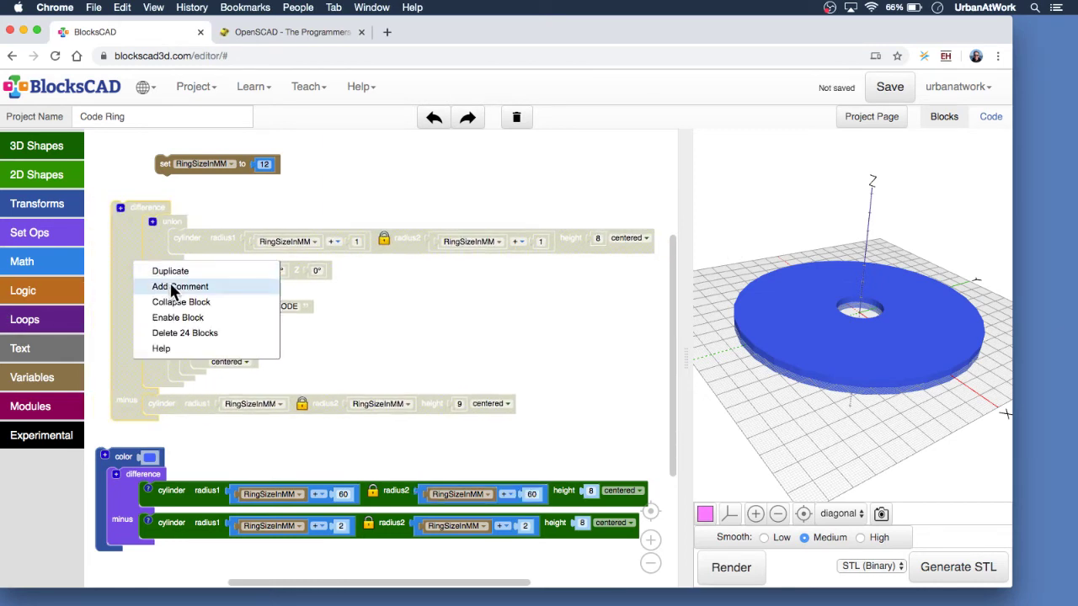
left_click(202, 316)
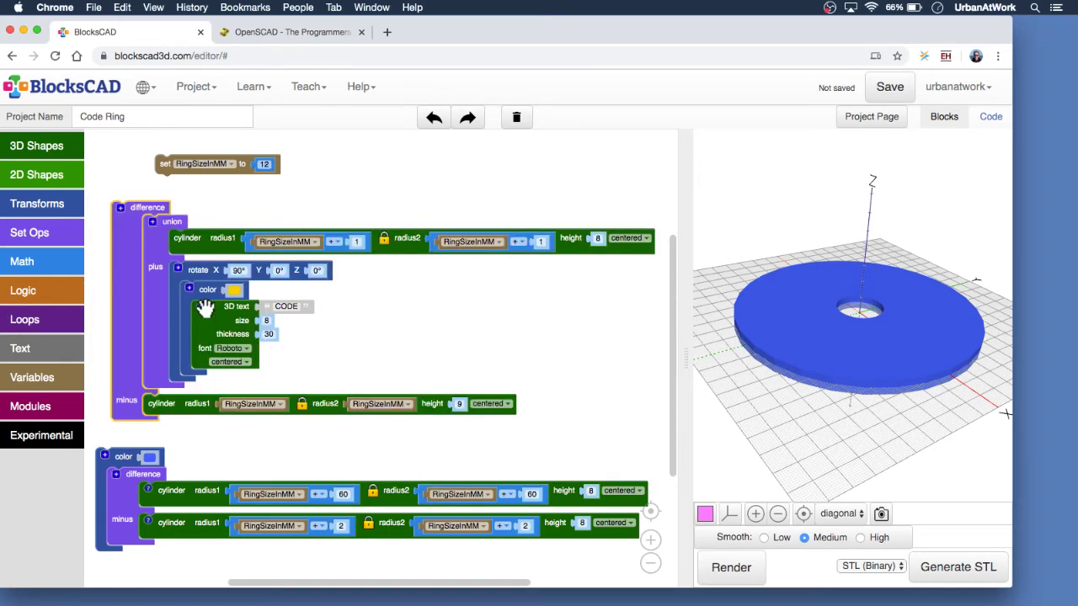
left_click(731, 568)
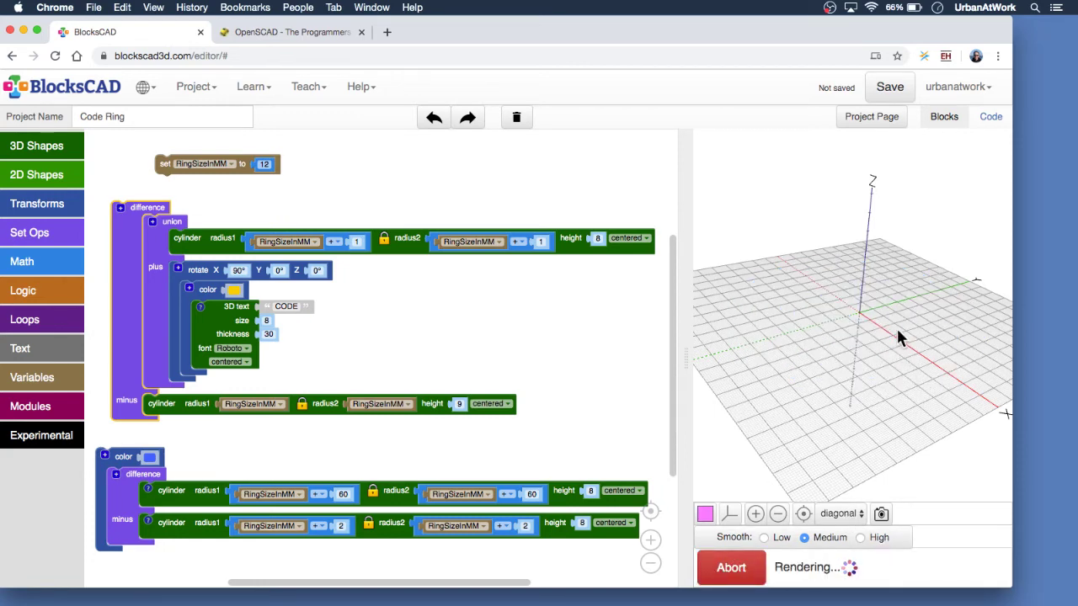
Examine from several angles how the yellow letters and the ring sit inside the blue disc's hole.
scroll(876, 336, "up", 3)
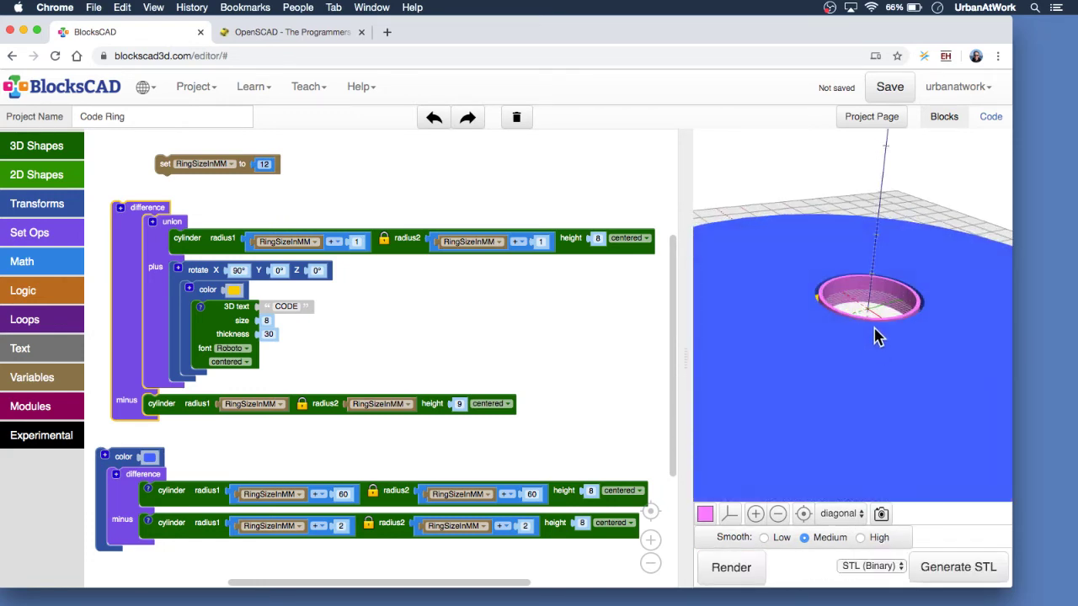
scroll(875, 335, "up", 3)
left_click_drag(881, 303, 916, 408)
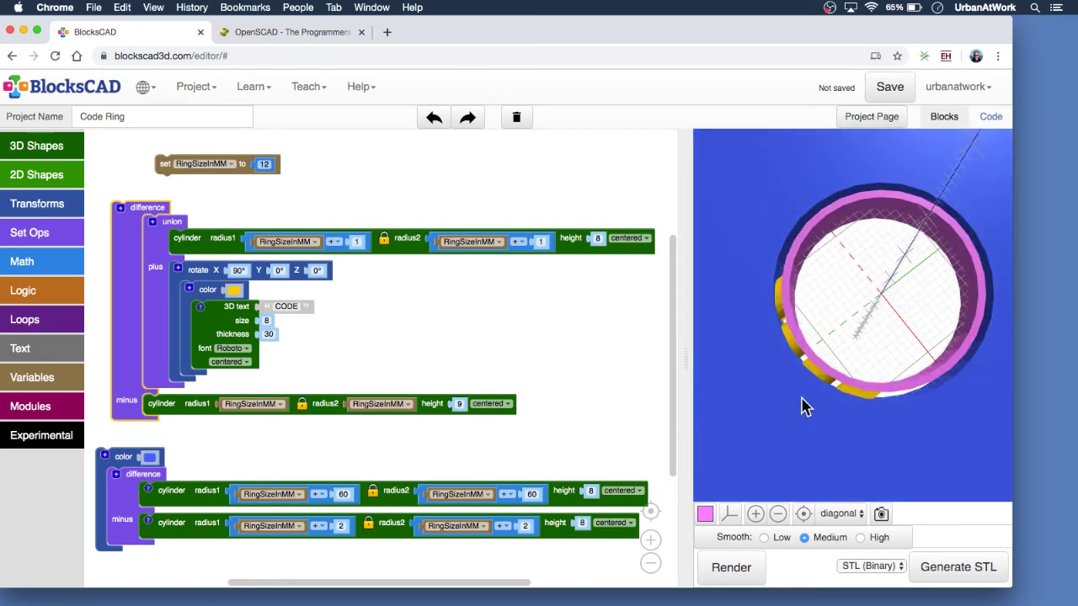
left_click_drag(804, 406, 752, 367)
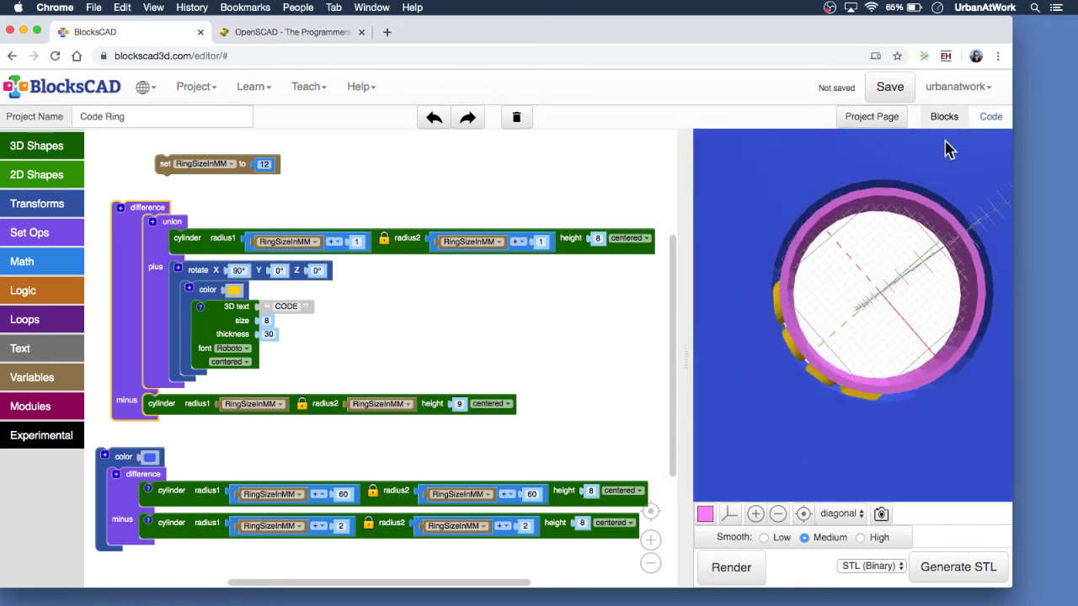
left_click_drag(782, 413, 835, 411)
left_click_drag(829, 329, 794, 324)
left_click(778, 513)
left_click(780, 512)
scroll(801, 477, "down", 3)
right_click(124, 458)
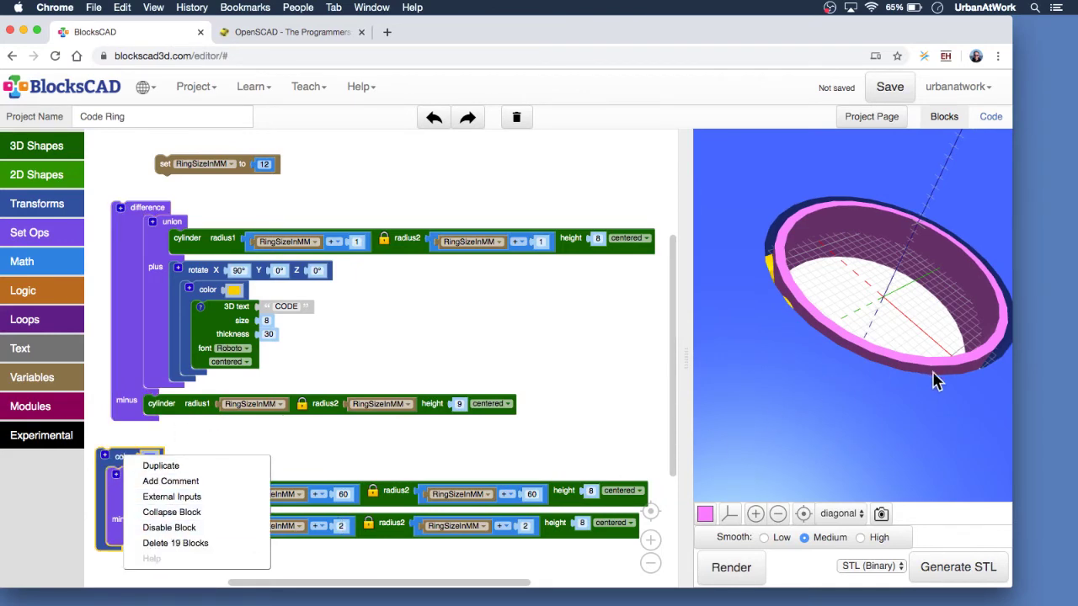
scroll(933, 383, "down", 5)
left_click_drag(783, 470, 833, 207)
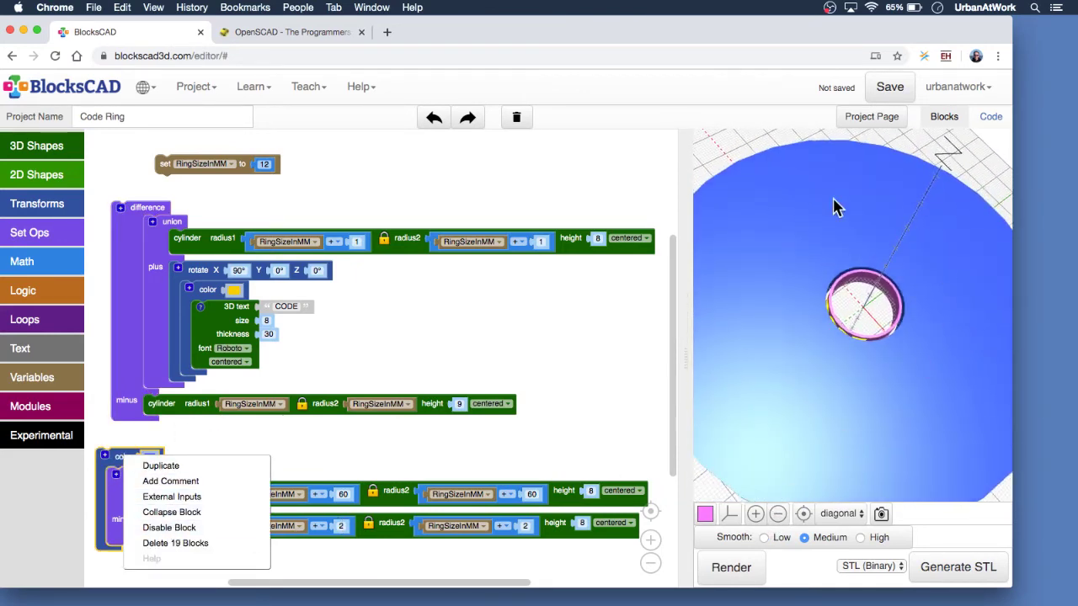
mouse_move(704, 374)
left_mouse_down()
mouse_move(760, 368)
mouse_move(696, 364)
left_mouse_up()
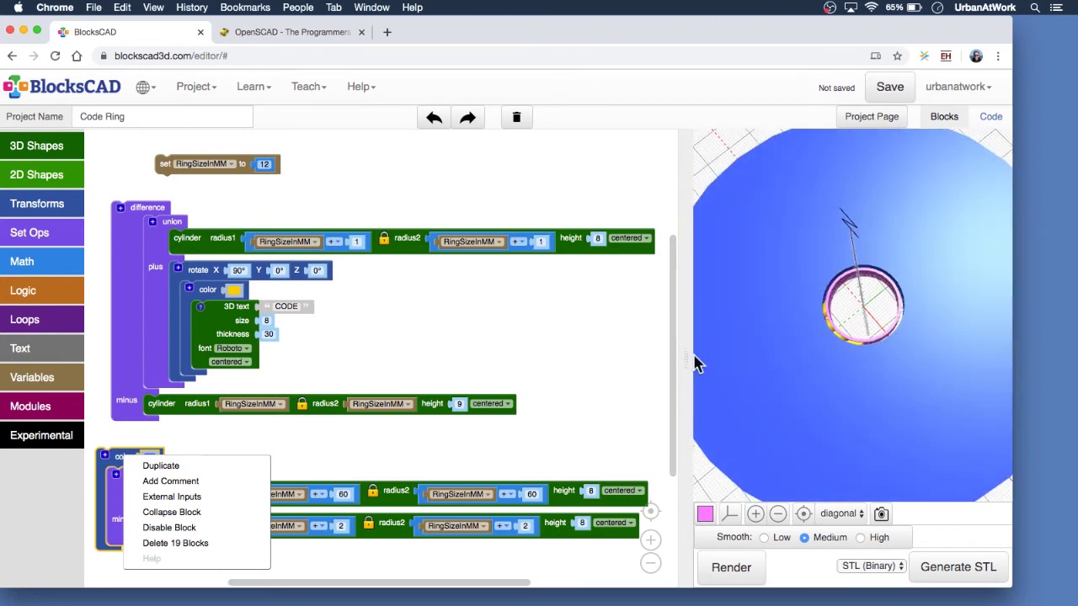
left_click_drag(773, 488, 710, 424)
left_click_drag(737, 462, 823, 447)
scroll(831, 380, "up", 5)
scroll(885, 327, "up", 3)
left_click_drag(886, 335, 683, 513)
scroll(791, 427, "up", 3)
left_click_drag(792, 427, 871, 372)
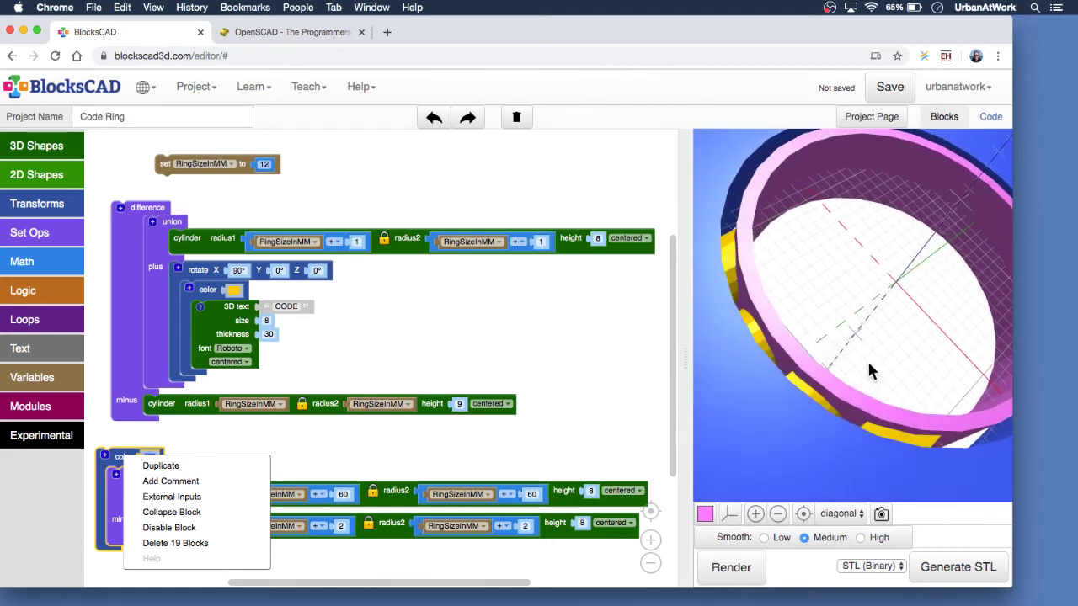
scroll(867, 367, "down", 5)
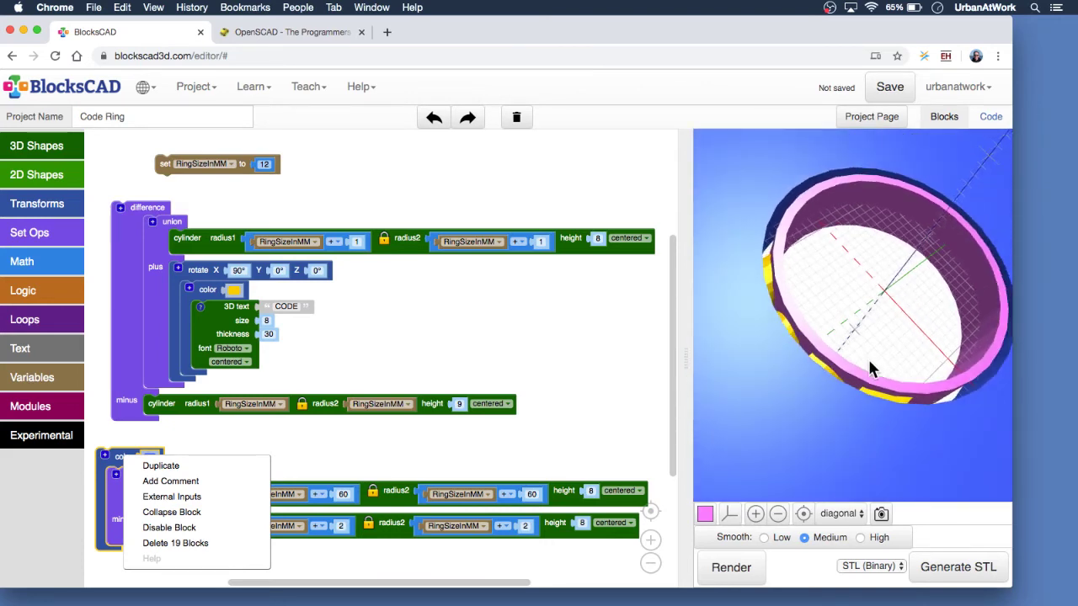
mouse_move(873, 374)
left_mouse_down()
mouse_move(876, 307)
mouse_move(855, 365)
left_mouse_up()
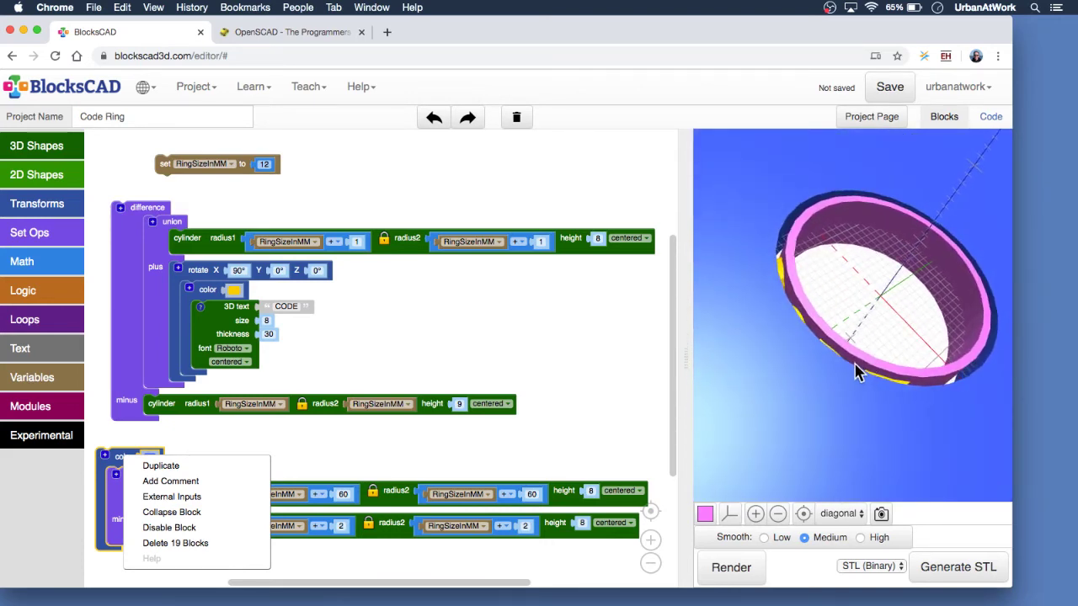
left_click(530, 327)
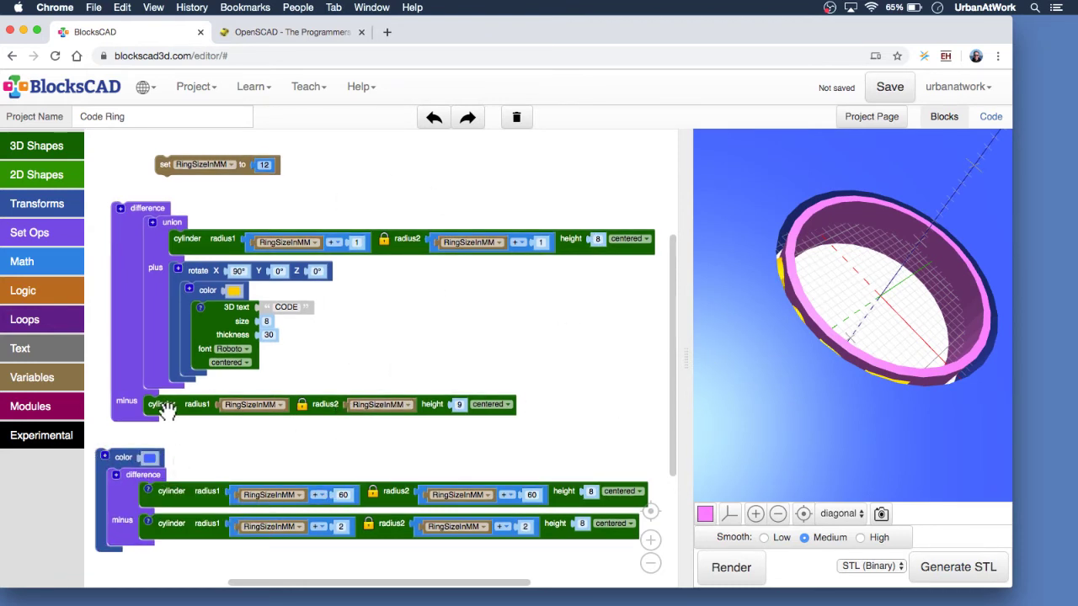
Detach the height 9 cylinder from the original difference block and add the comment "inner cylinder" to it.
left_click_drag(168, 410, 215, 433)
mouse_move(98, 464)
left_mouse_down()
mouse_move(152, 474)
mouse_move(104, 481)
left_mouse_up()
left_click_drag(212, 429, 128, 440)
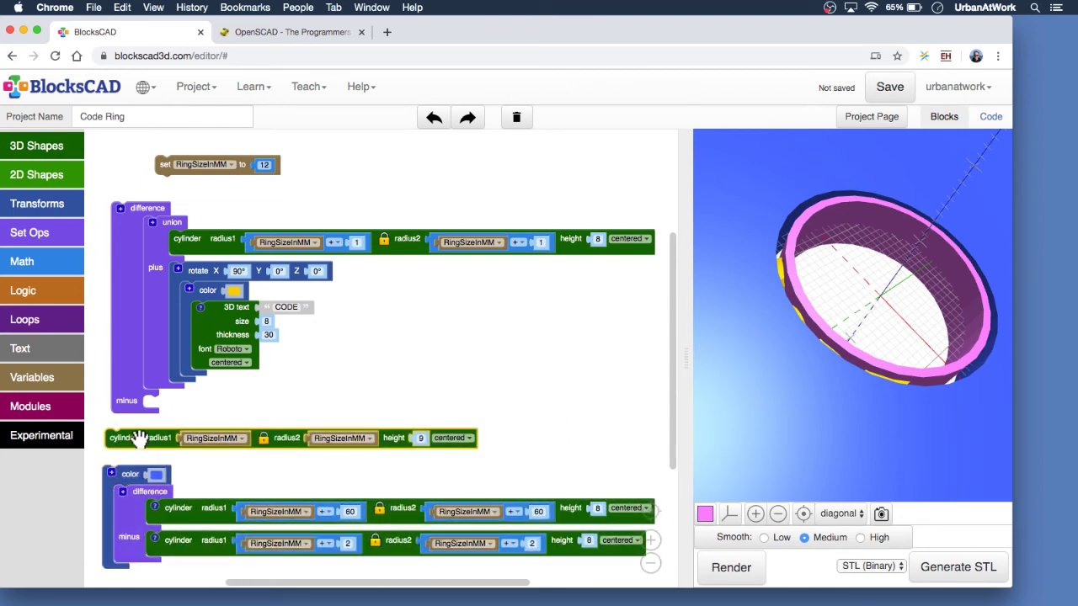
double_click(140, 439)
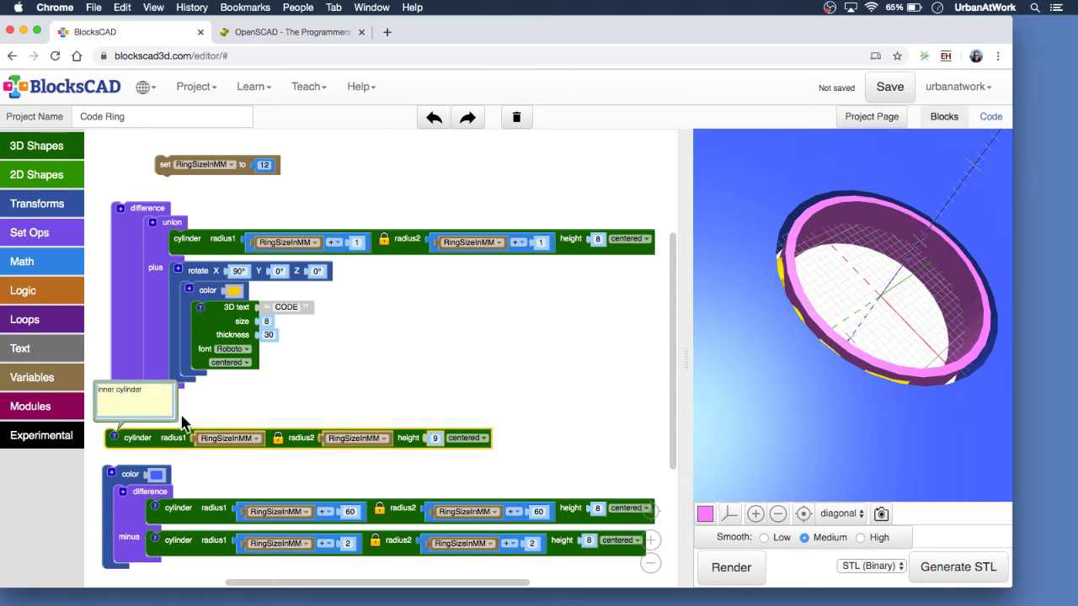
left_click(182, 416)
left_click(116, 438)
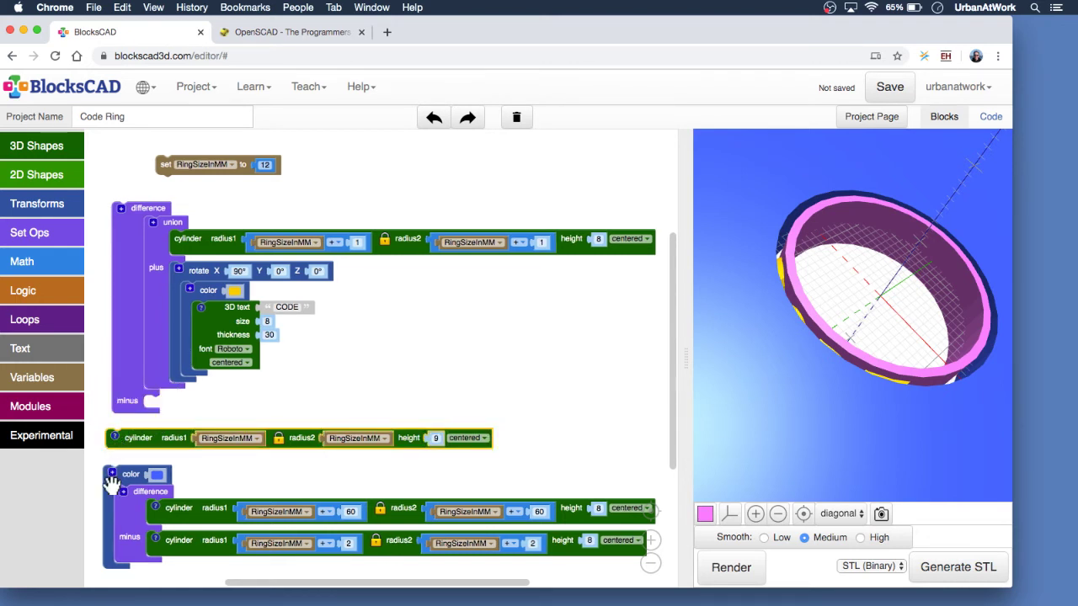
Combine the inner cylinder and the blue difference in a new union block, placed in the original difference's minus slot.
left_click_drag(129, 475, 132, 475)
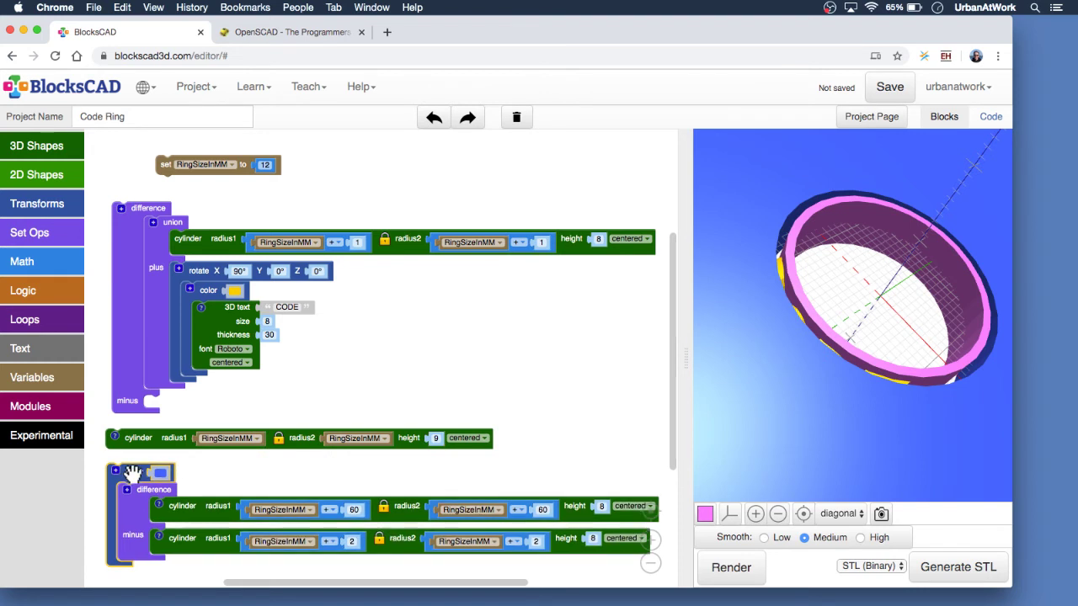
left_click(34, 233)
left_click_drag(110, 164, 388, 375)
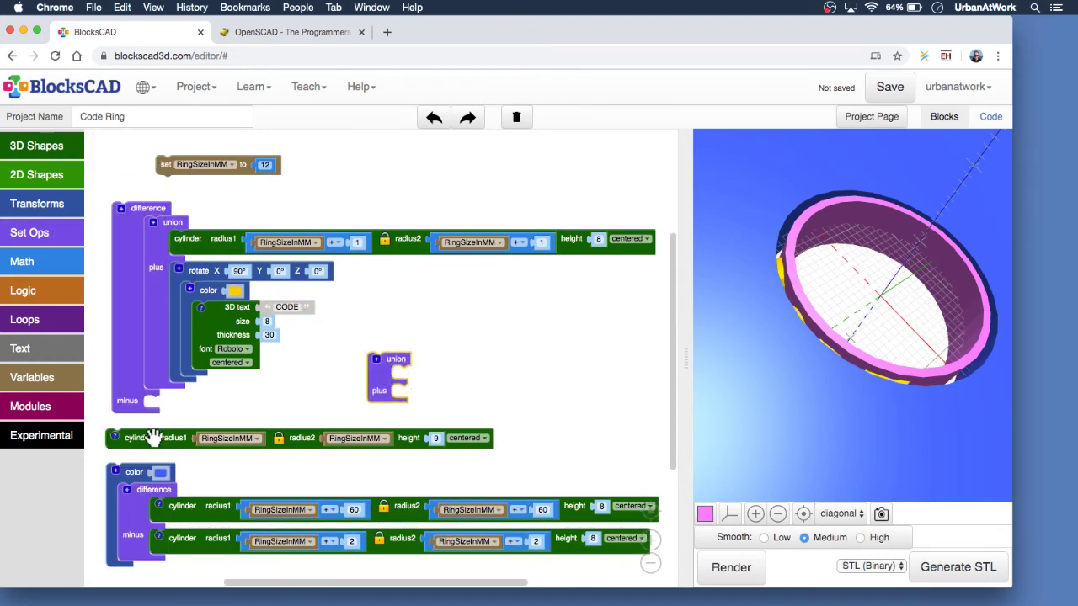
left_click_drag(154, 438, 438, 377)
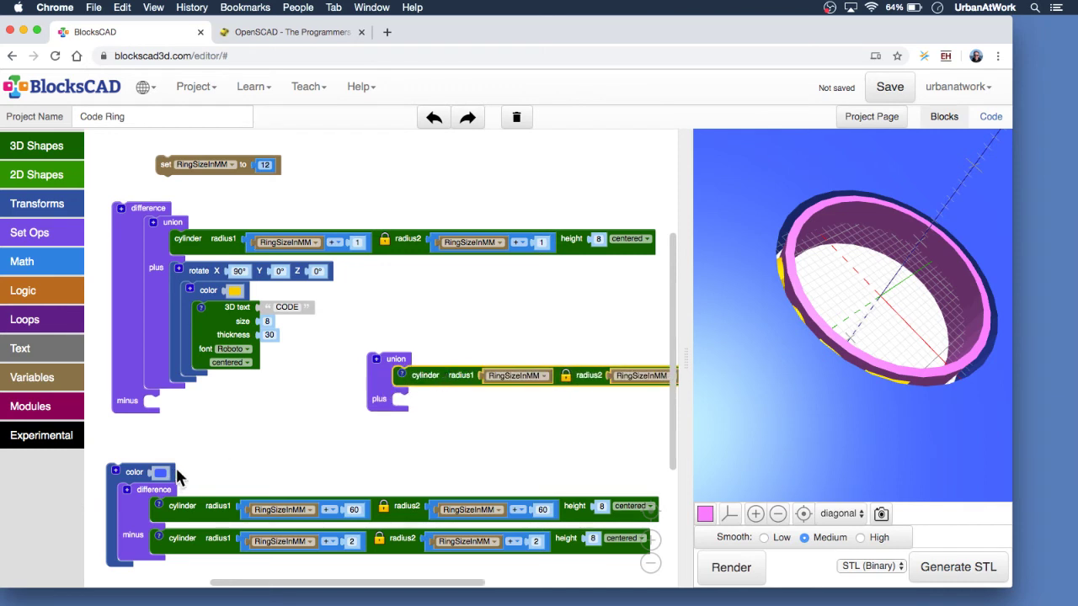
left_click_drag(139, 474, 160, 442)
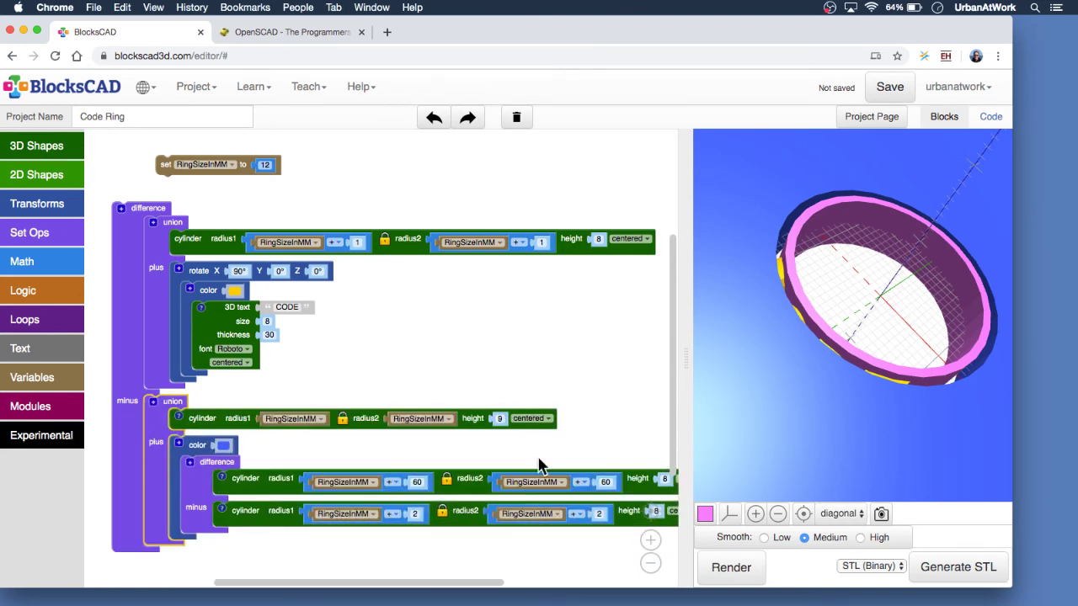
Render the complete ring and inspect the trimmed CODE letters from the side.
left_click(728, 569)
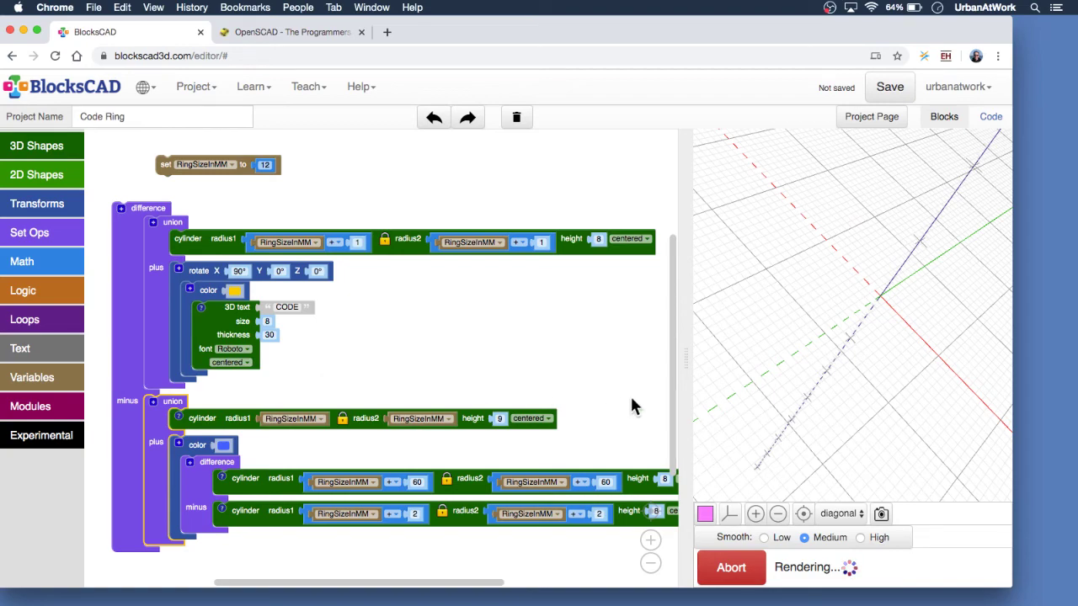
left_click_drag(849, 306, 906, 235)
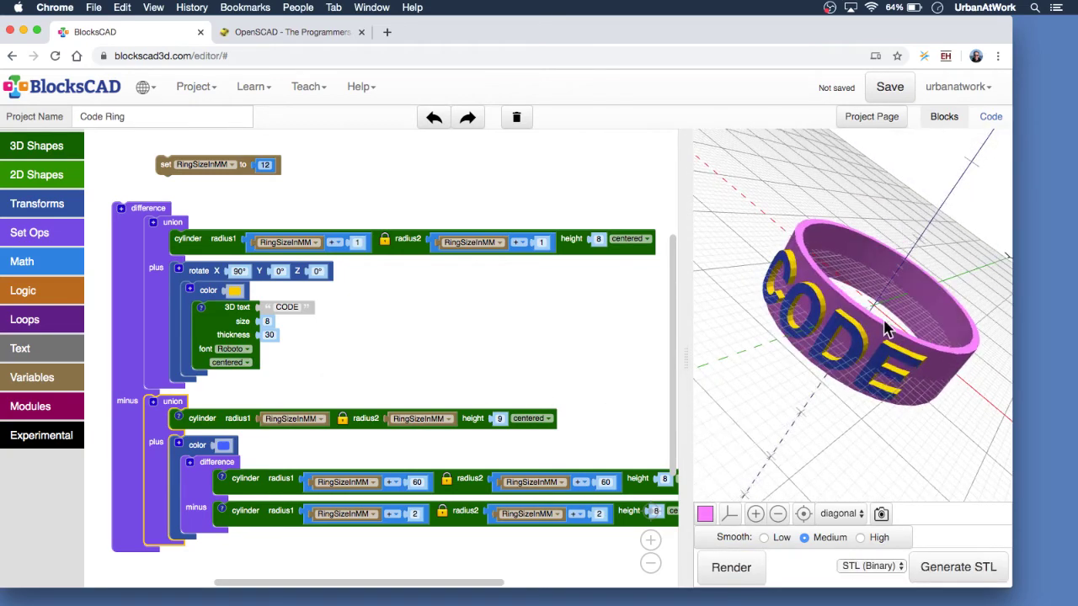
left_click_drag(886, 330, 931, 282)
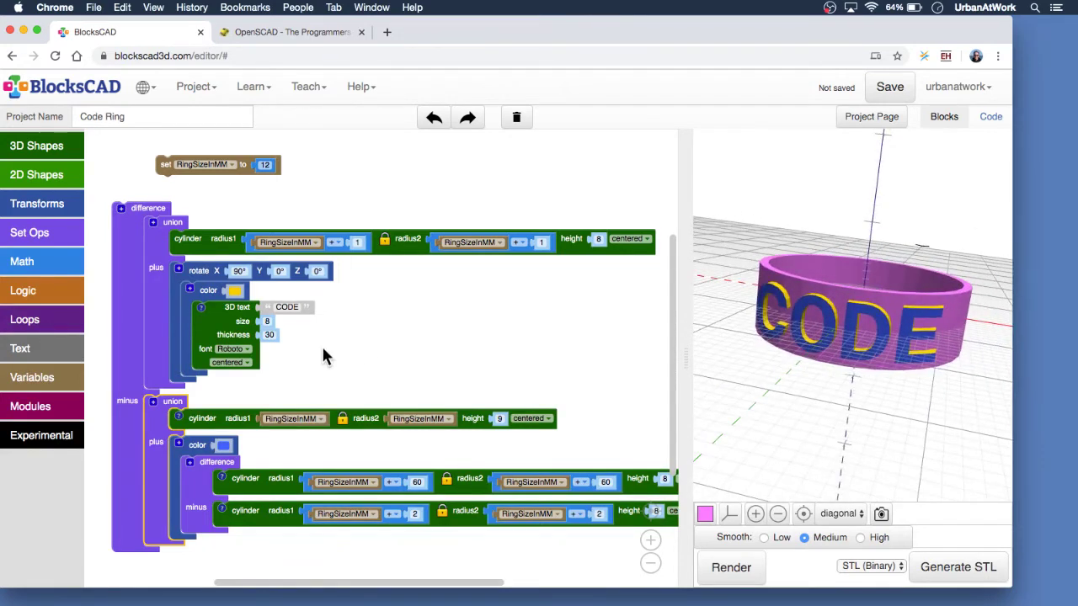
Change the 3D text to LOVE, render the ring and view the letters from the side.
left_click(283, 305)
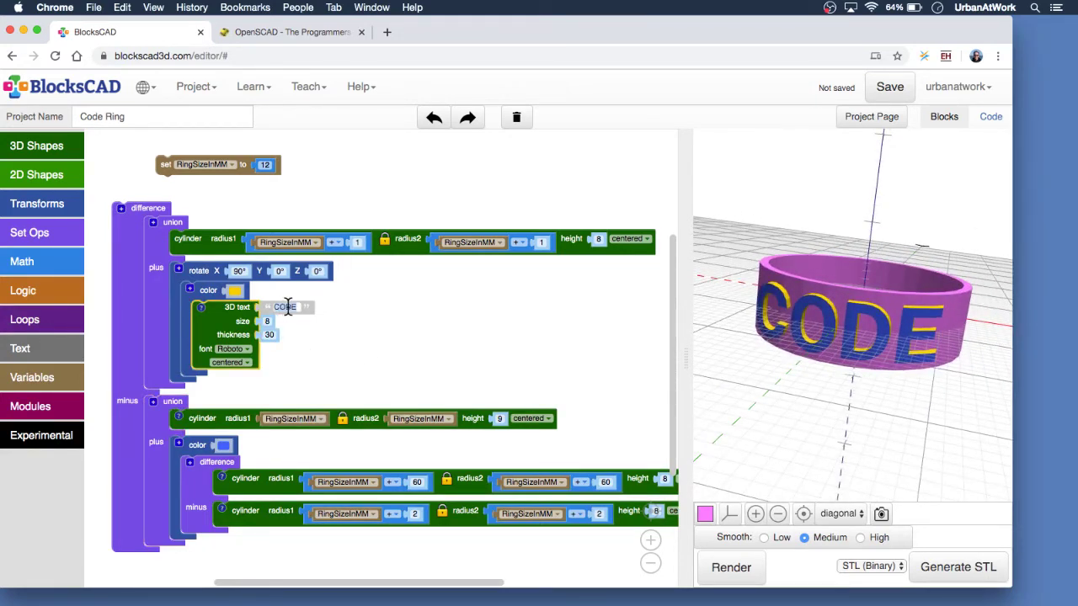
left_click(354, 389)
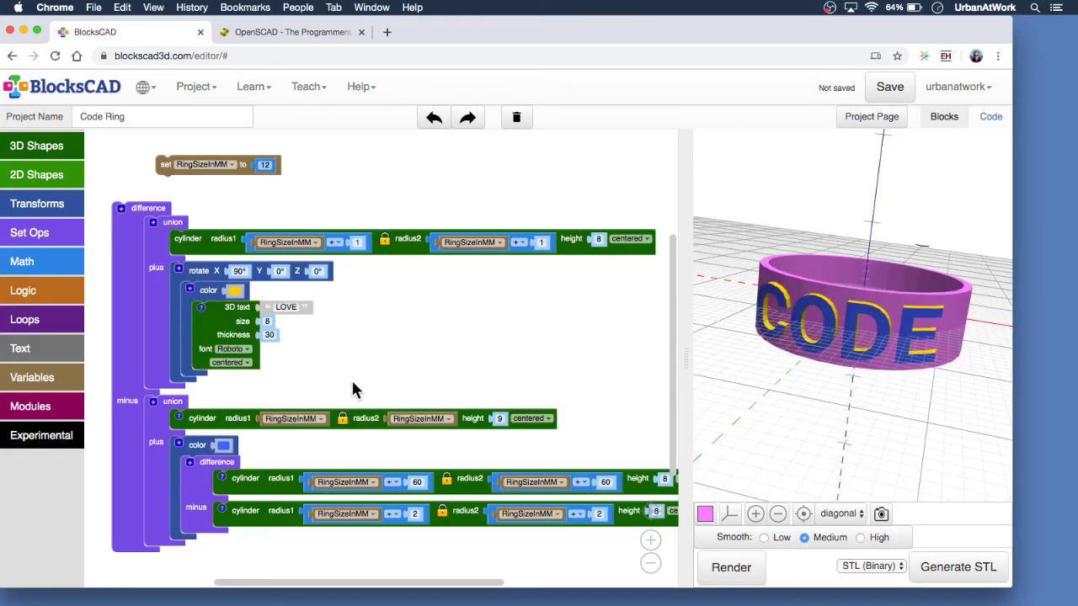
left_click(746, 567)
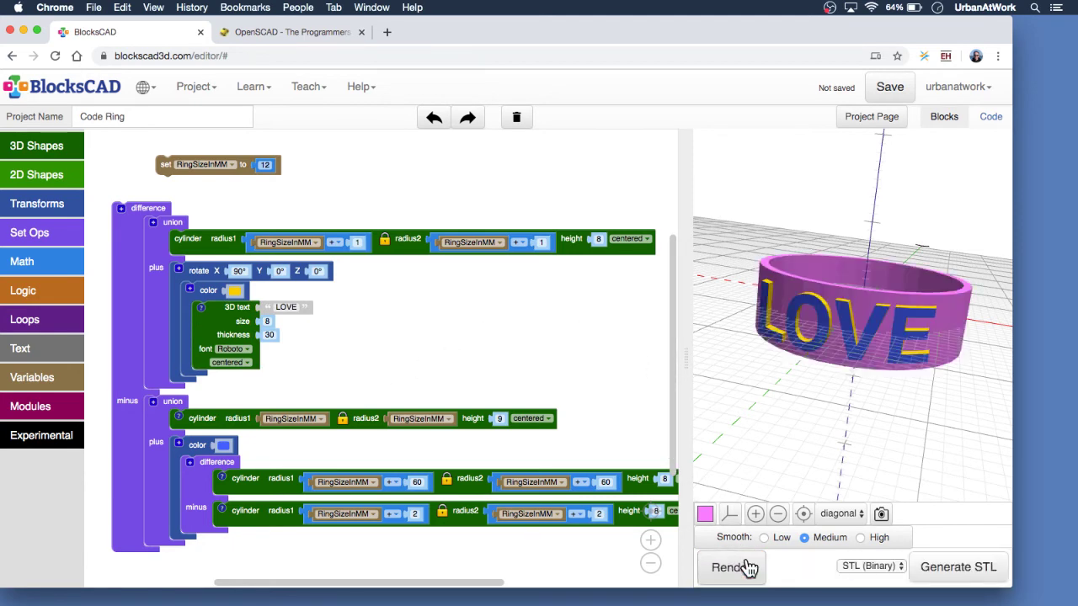
left_click_drag(800, 440, 911, 480)
left_click_drag(950, 301, 764, 397)
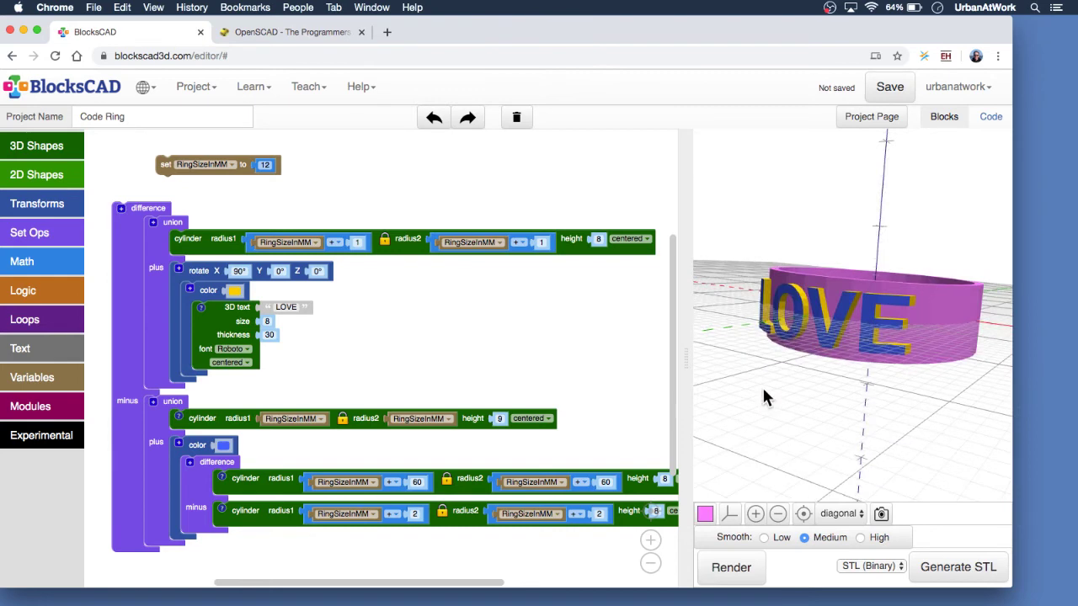
Render the ring at High smoothness and inspect the curved letters up close from several angles.
left_click(871, 537)
left_click(731, 568)
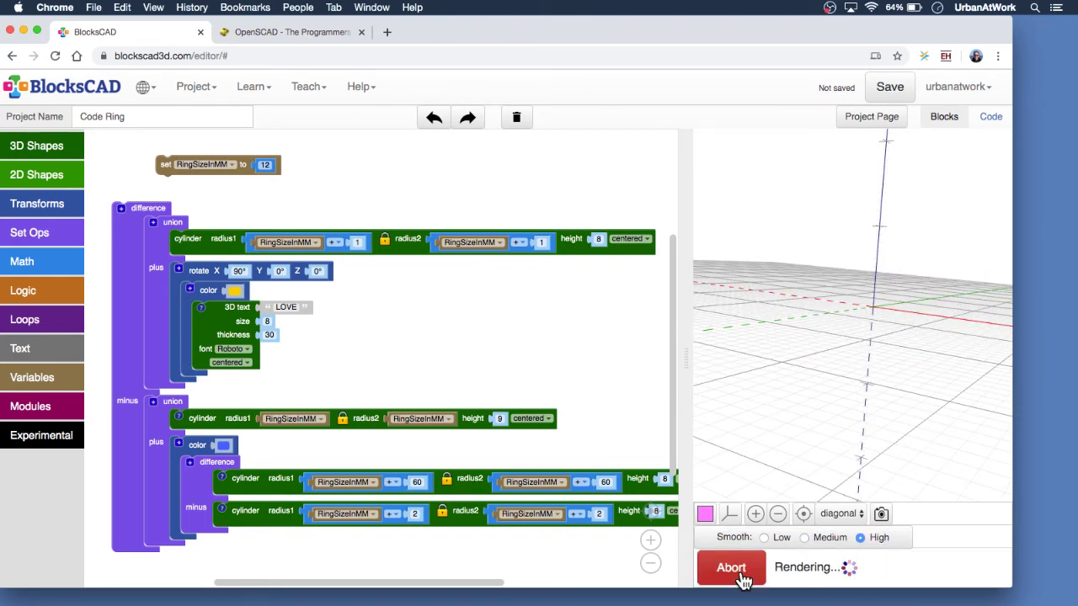
left_click_drag(832, 282, 842, 352)
scroll(842, 351, "up", 5)
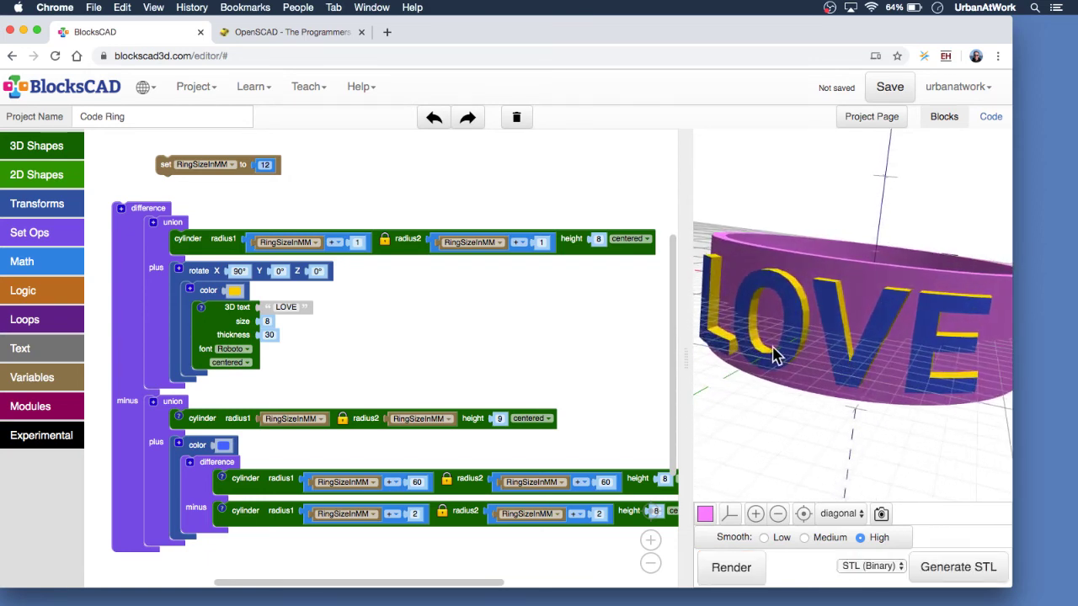
left_click_drag(775, 355, 948, 276)
scroll(789, 400, "up", 5)
scroll(948, 276, "up", 3)
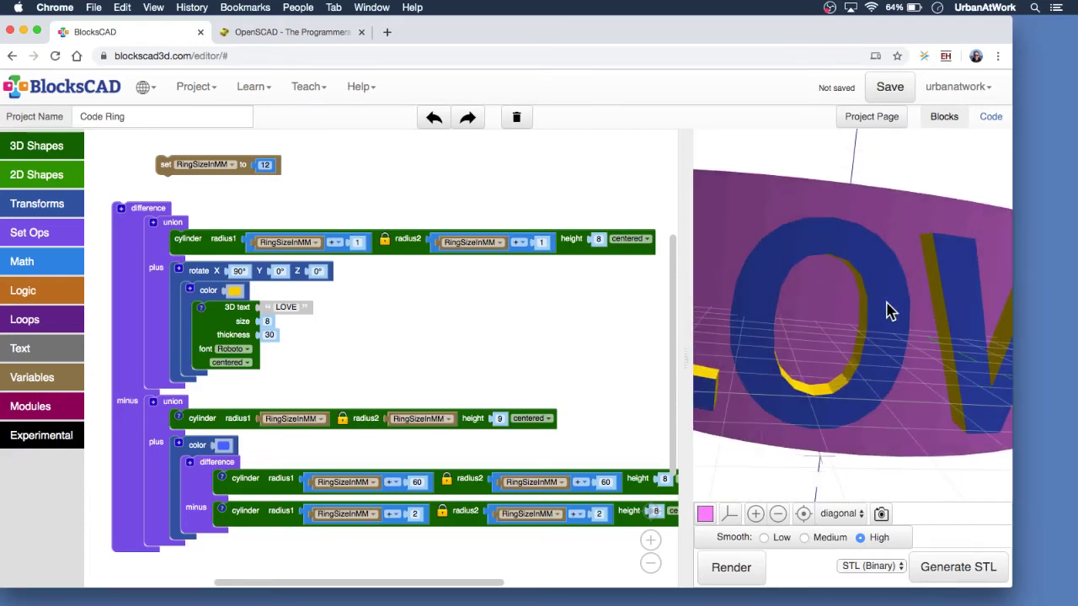
left_click_drag(890, 310, 845, 283)
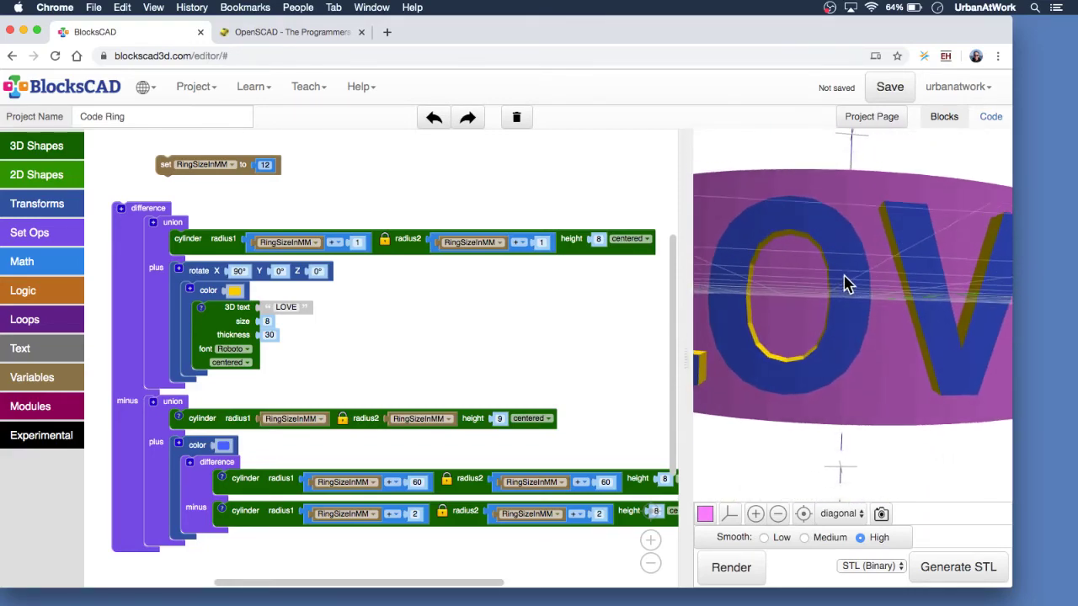
scroll(845, 284, "down", 6)
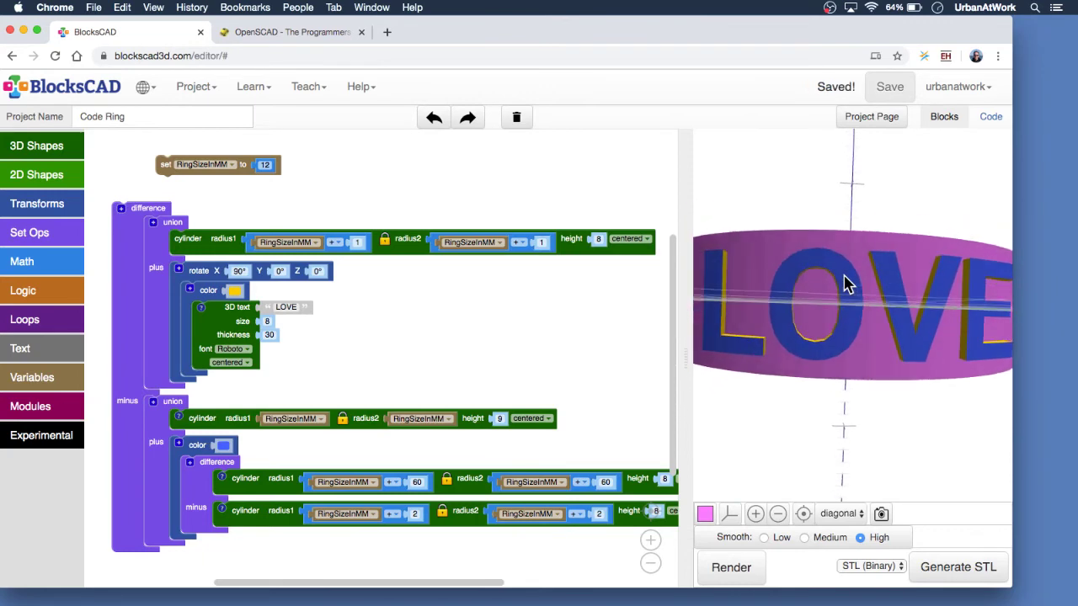
left_click_drag(845, 284, 801, 181)
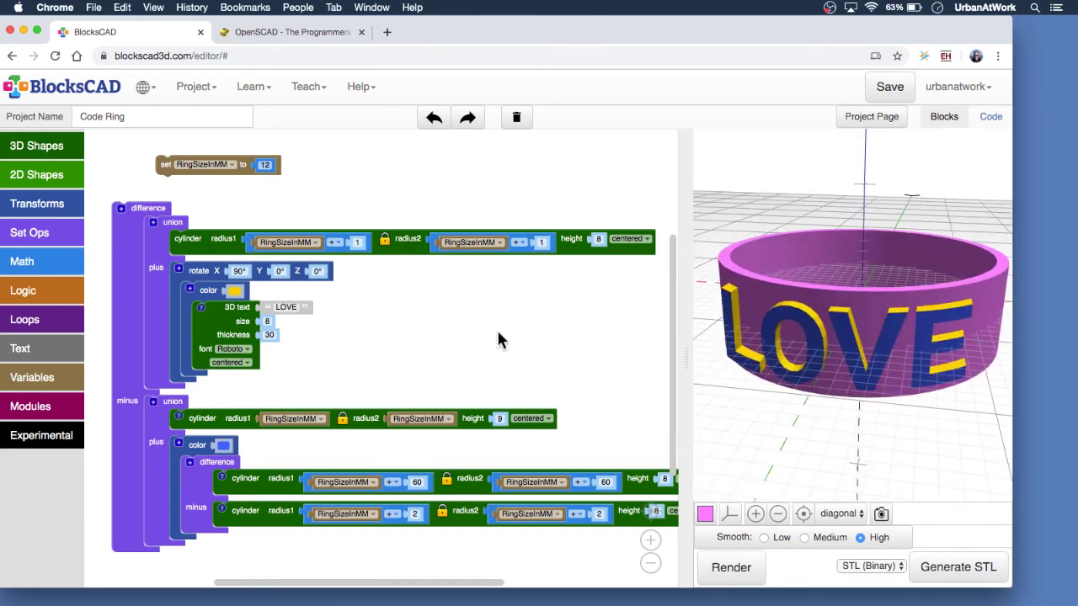
Set the 3D text to CODE and render the ring.
left_click(282, 307)
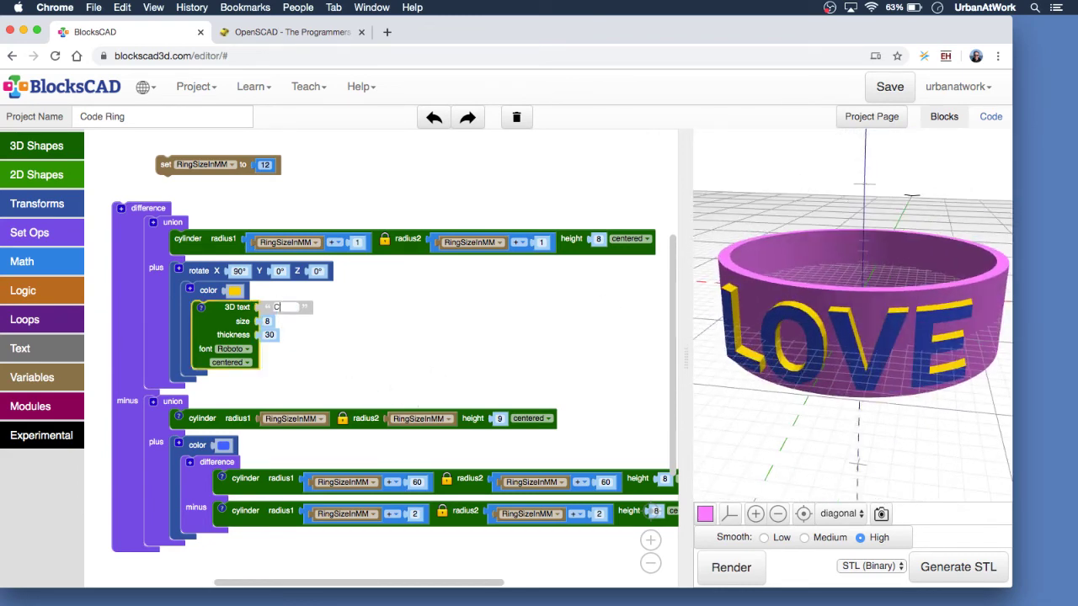
left_click(369, 331)
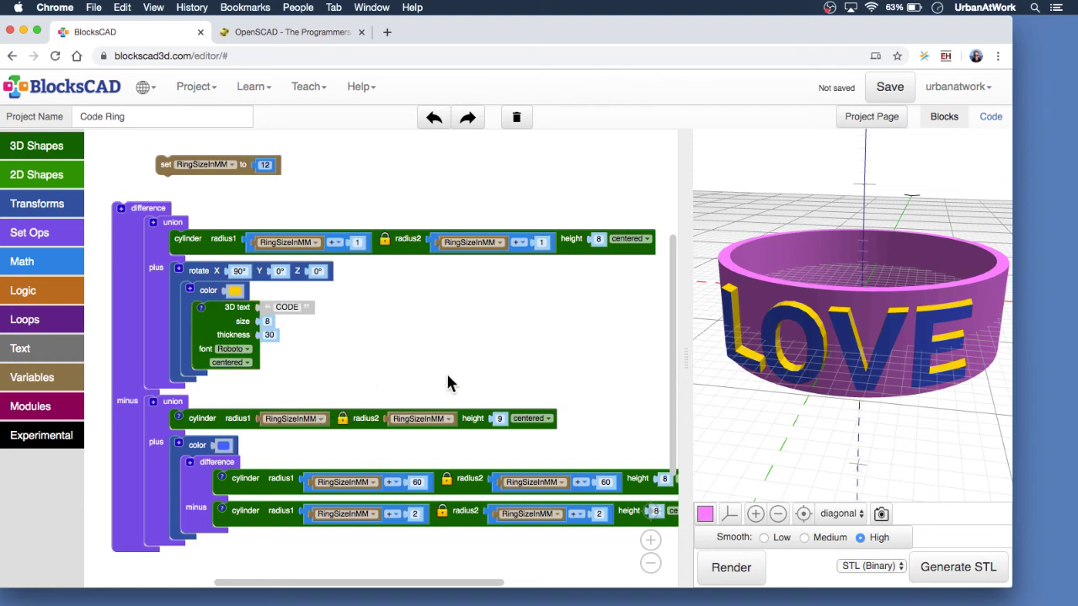
left_click(729, 568)
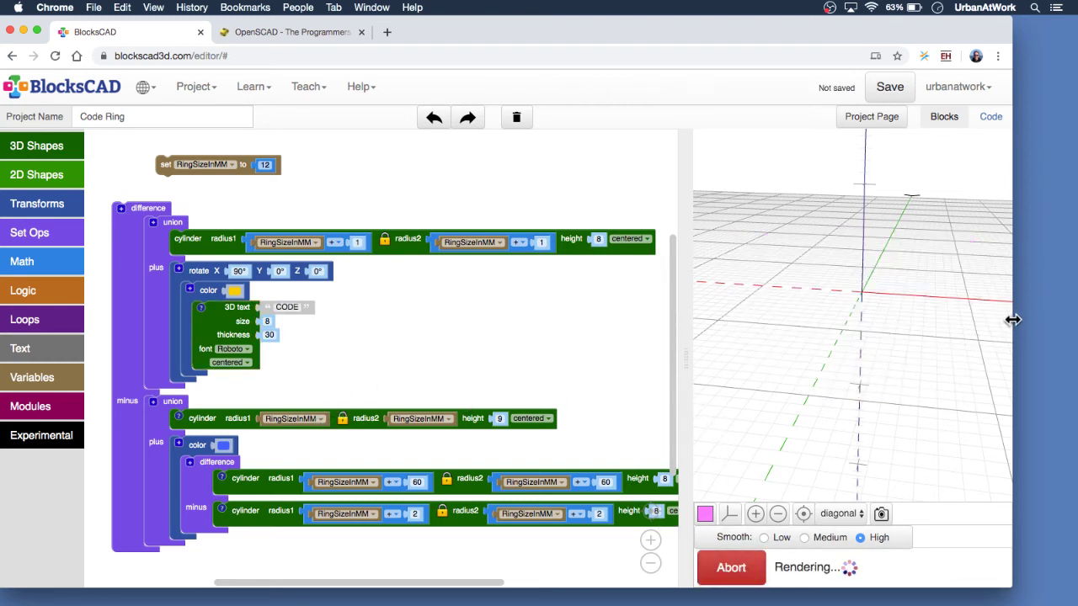
Widen the browser window and shift the difference and RingSizeInMM blocks so the whole program fits in the workspace.
left_click_drag(1013, 320, 1069, 318)
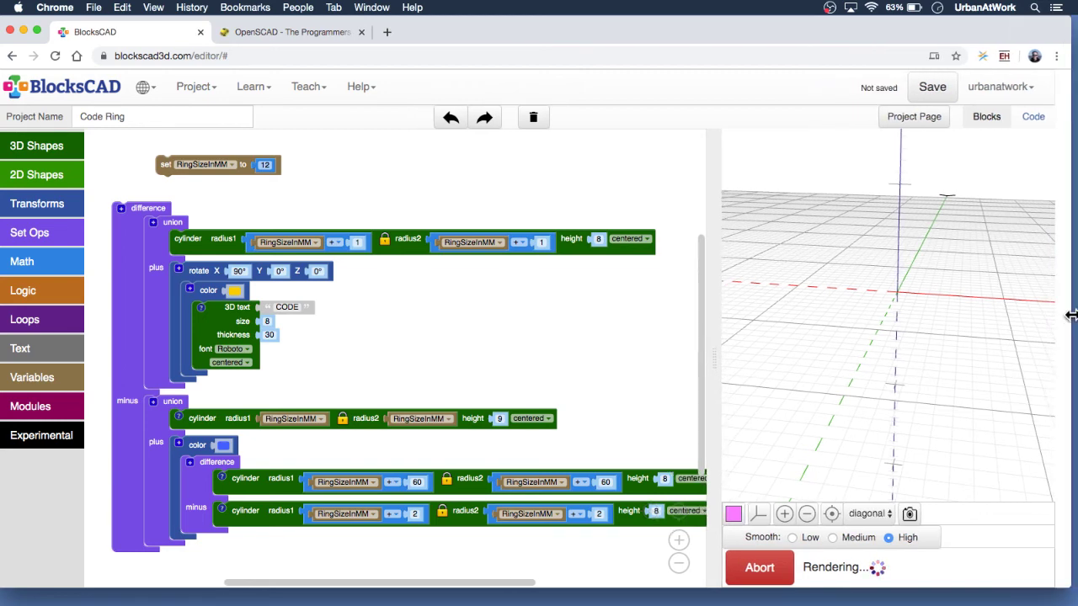
left_click_drag(820, 321, 813, 348)
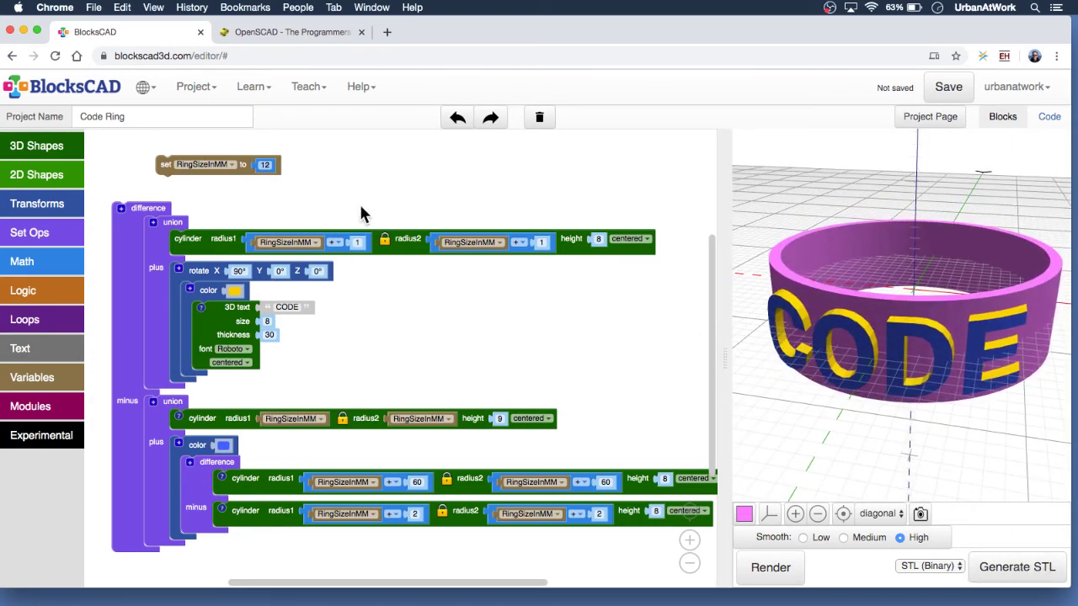
left_click_drag(108, 271, 92, 256)
left_click_drag(254, 159, 200, 150)
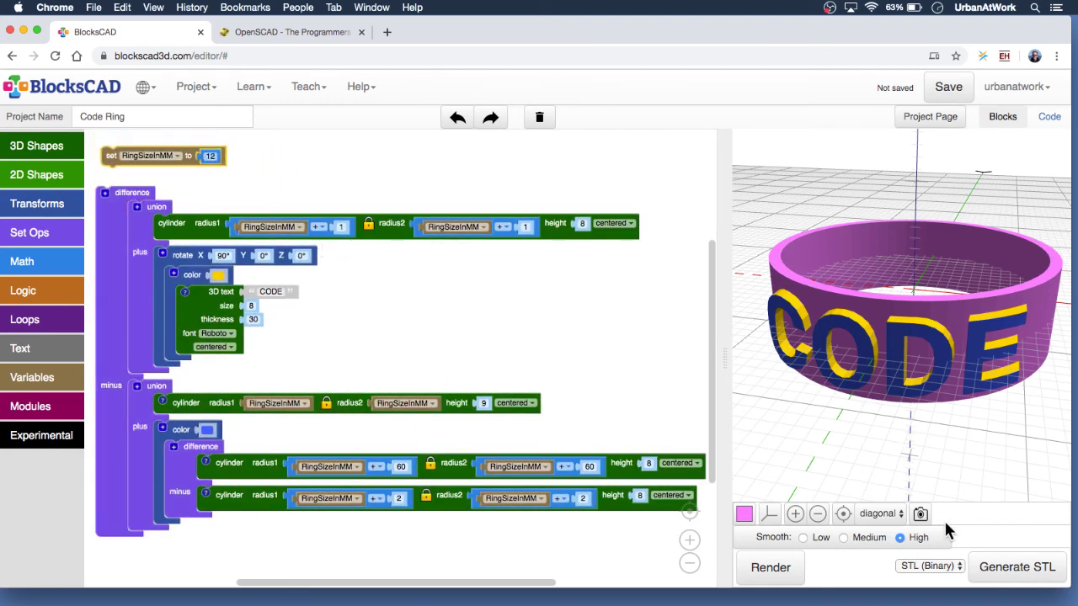
Generate the ring's binary STL and show the downloaded Code Ring.stl in Finder, then return to the editor.
left_click(1010, 567)
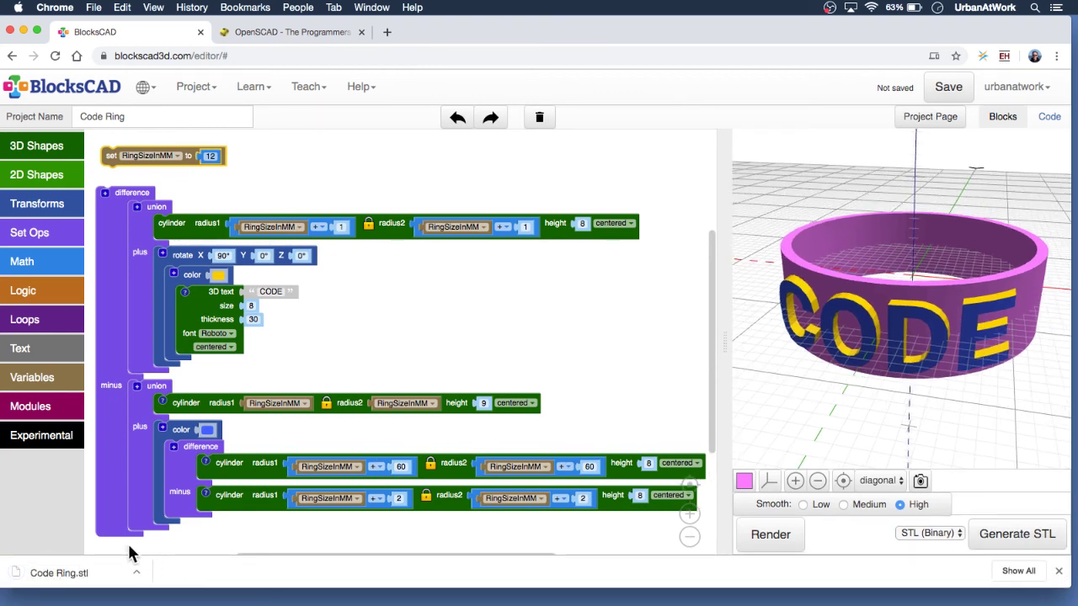
left_click(135, 572)
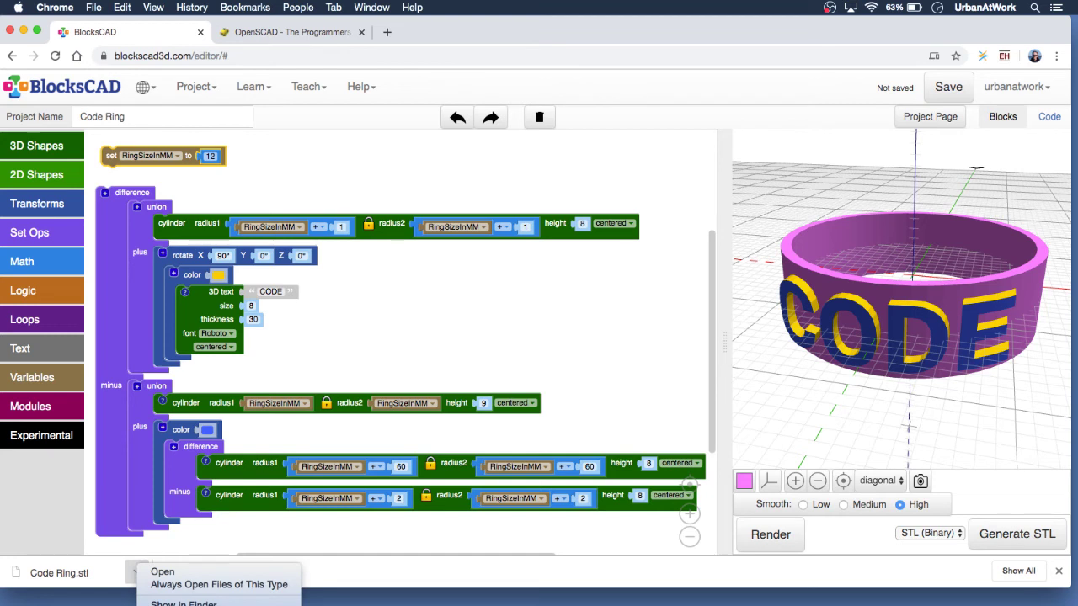
left_click(212, 571)
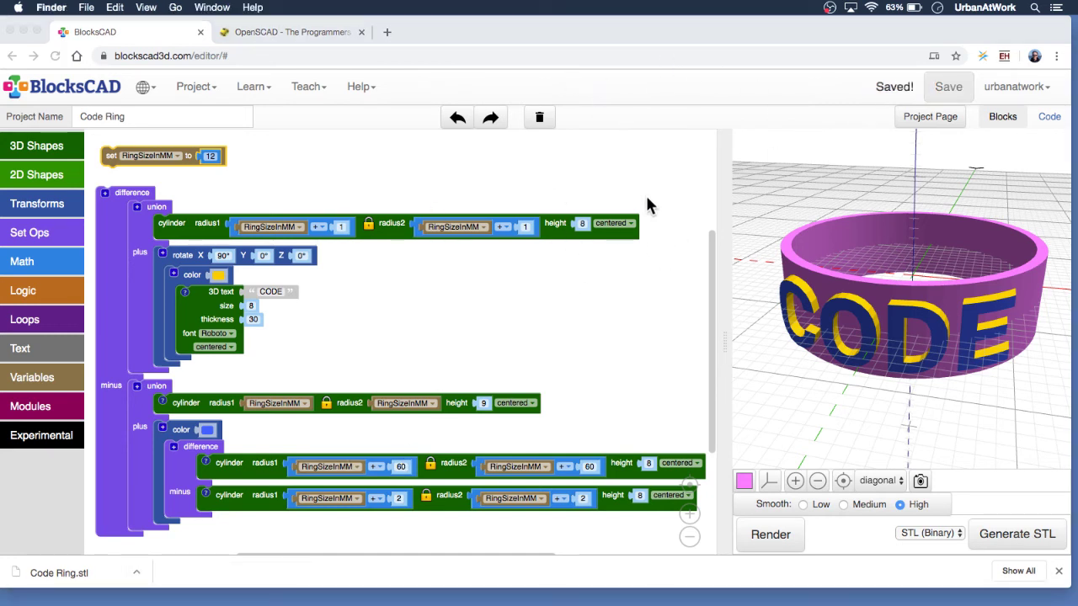
left_click(302, 40)
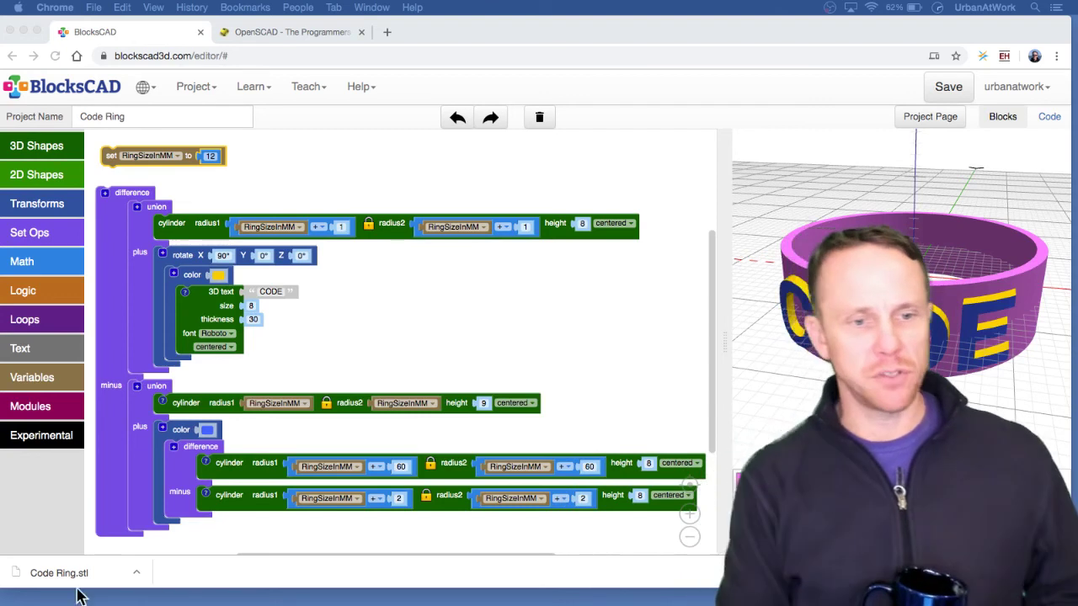
Set RingSizeInMM to 8, render the ring and inspect how the CODE letters wrap around it.
left_click(210, 158)
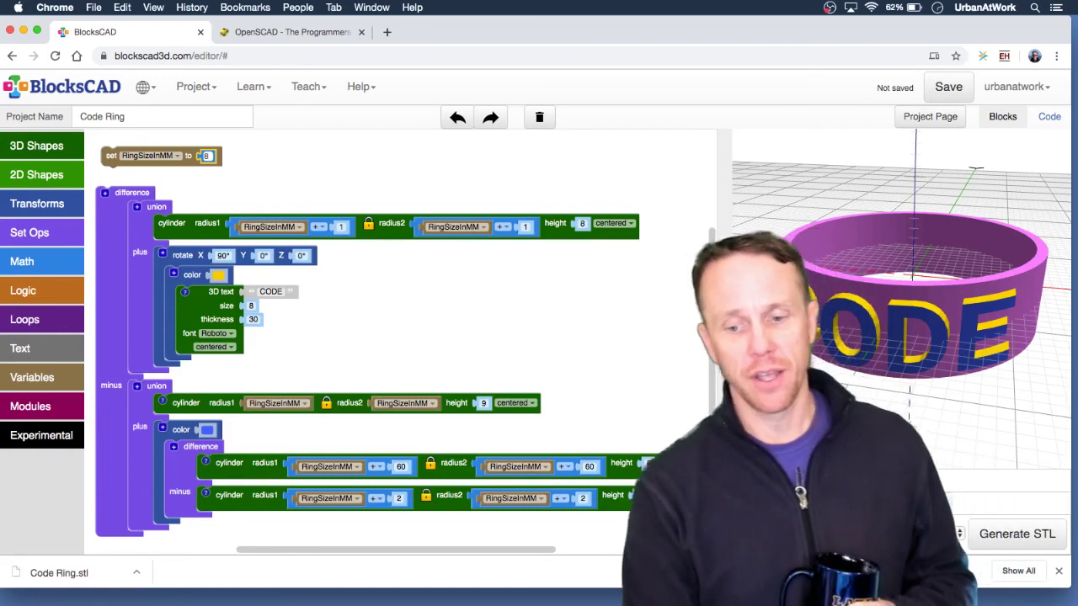
type("8")
left_click(783, 534)
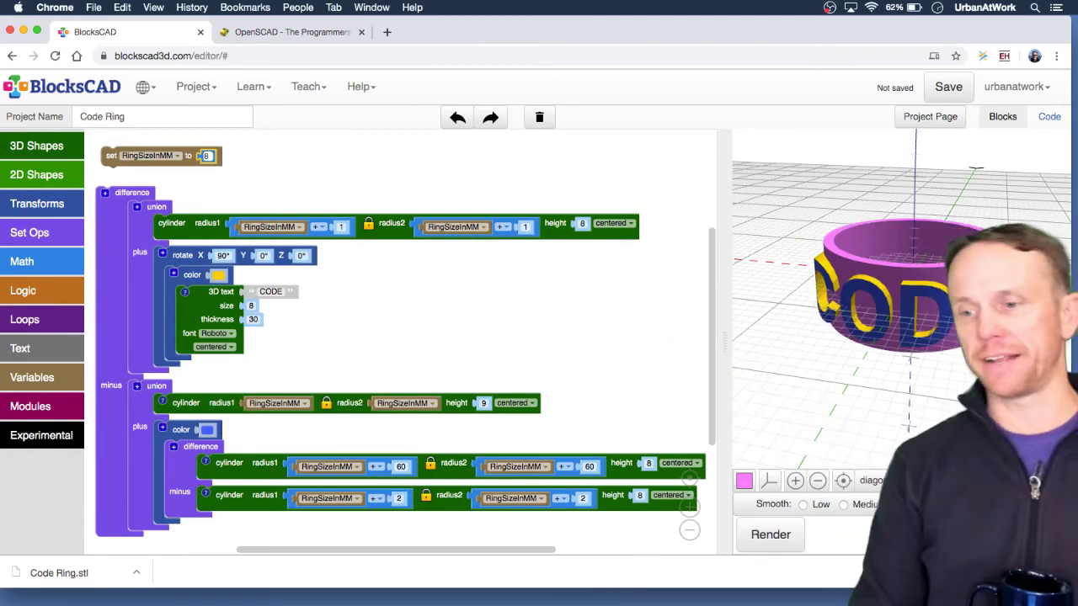
left_click_drag(965, 351, 767, 346)
left_click_drag(981, 345, 977, 228)
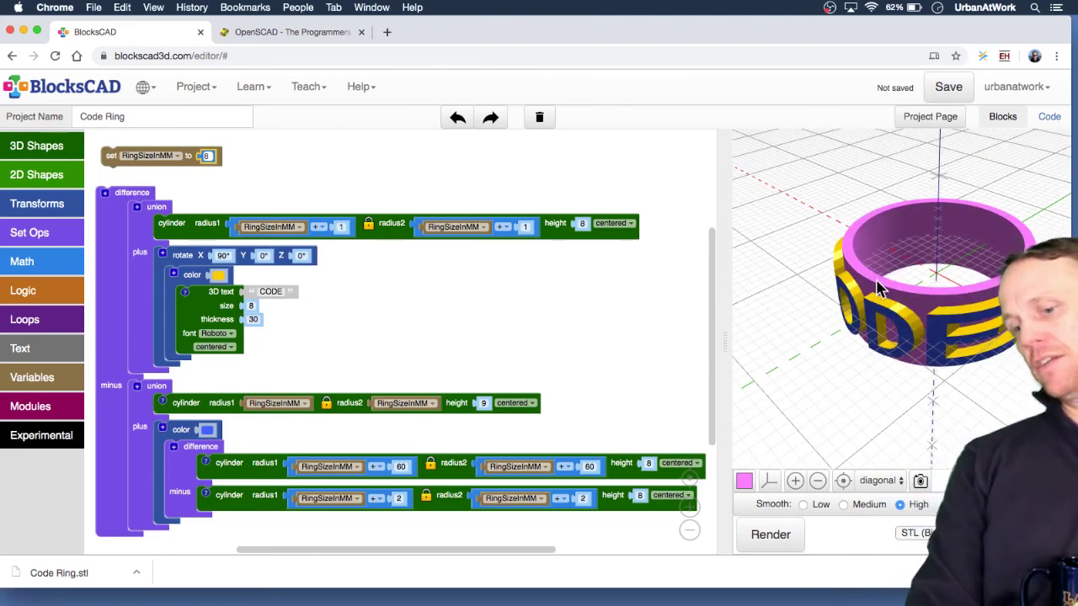
left_click_drag(876, 288, 938, 196)
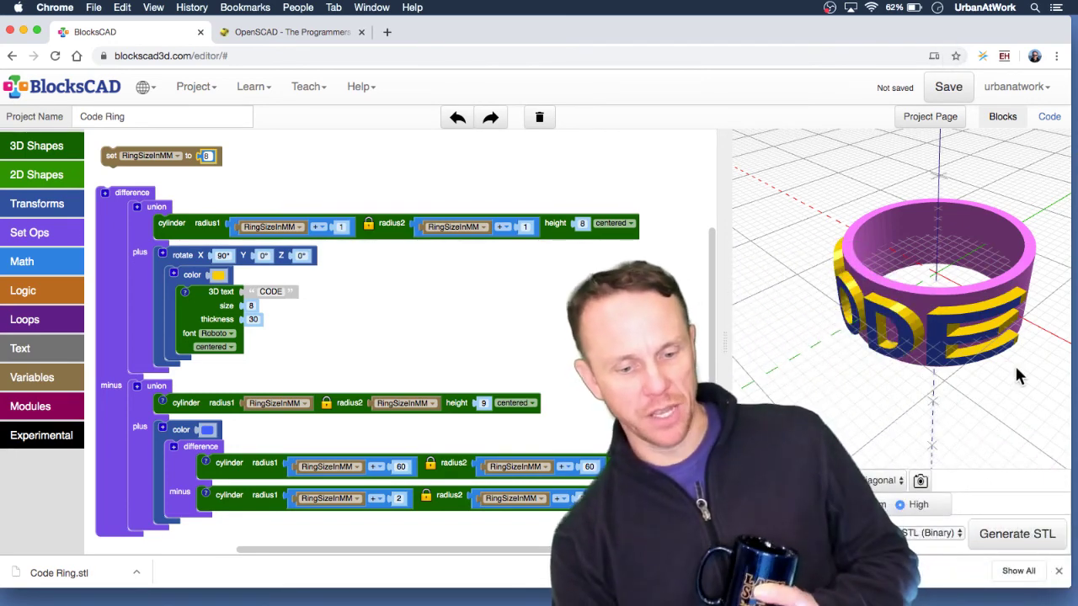
scroll(1017, 368, "up", 5)
left_click_drag(1016, 368, 1076, 363)
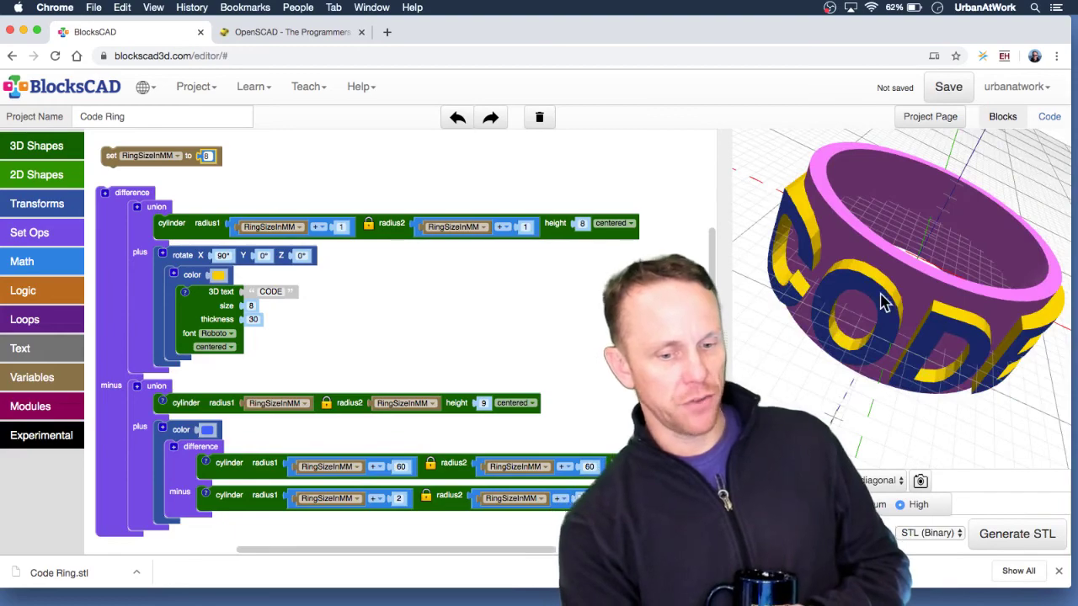
left_click_drag(882, 304, 999, 378)
Set RingSizeInMM to 11 and widen the 3D preview area to show the ring larger.
left_click_drag(870, 267, 943, 314)
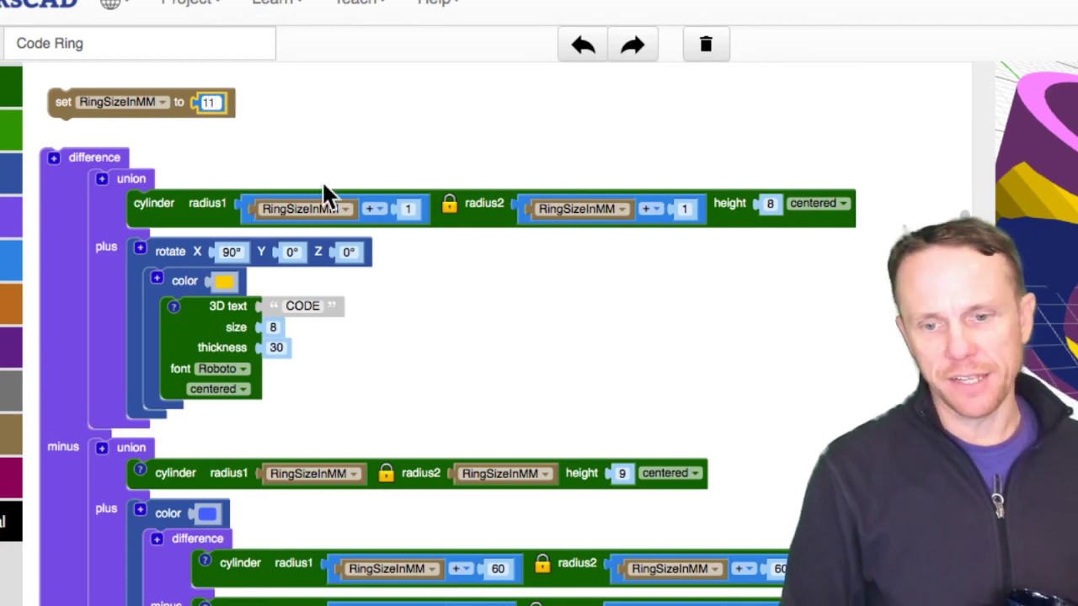
scroll(744, 342, "down", 3)
scroll(744, 342, "up", 2)
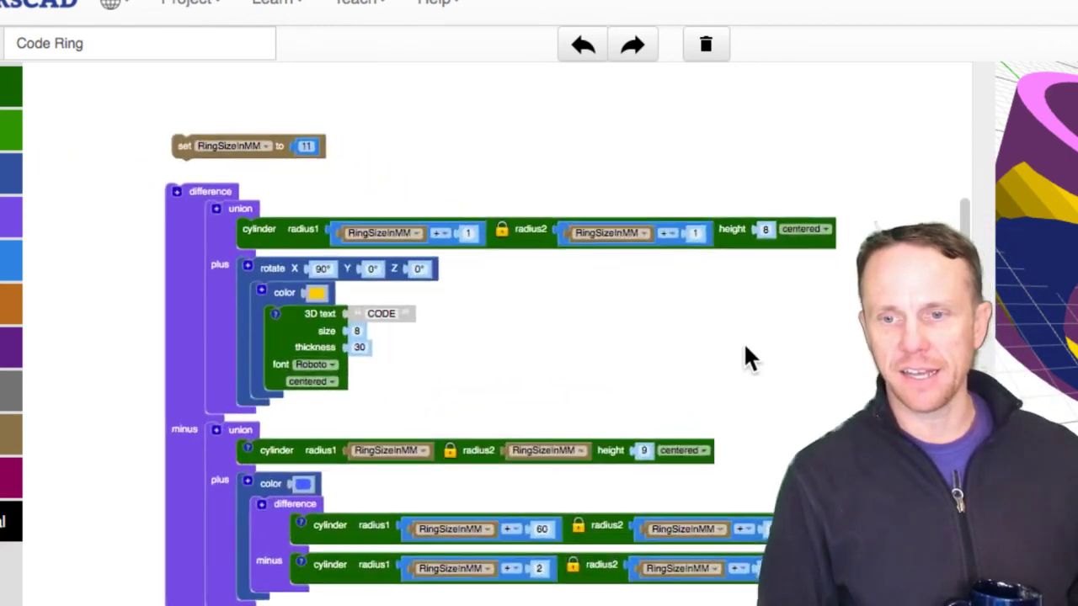
scroll(743, 342, "up", 1)
left_click_drag(982, 366, 781, 370)
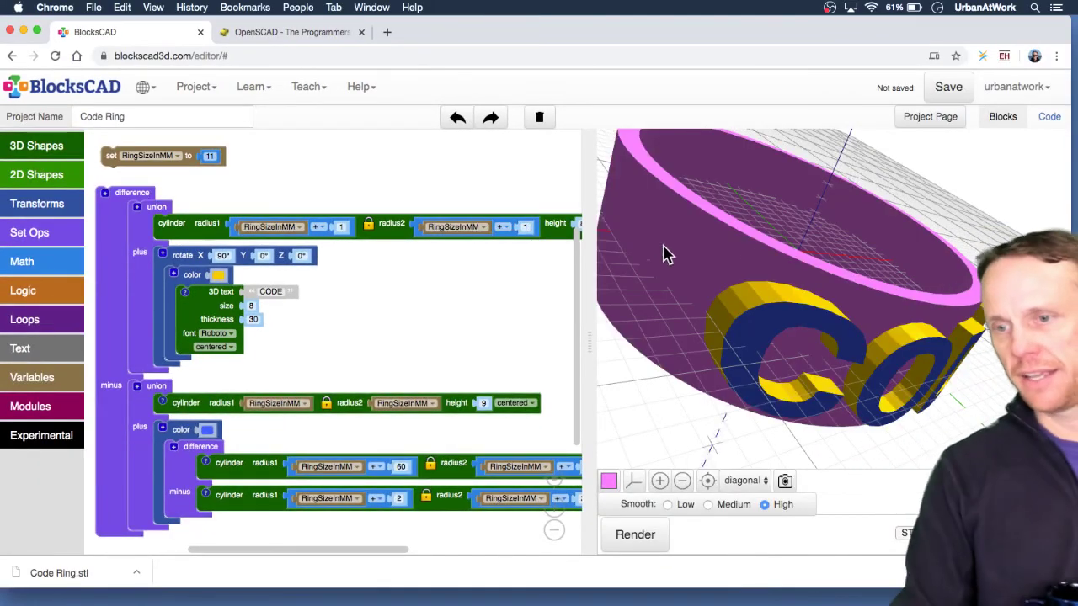
Set RingSizeInMM to 10, render the ring and inspect the CODE letters from above and the side.
left_click_drag(665, 255, 623, 253)
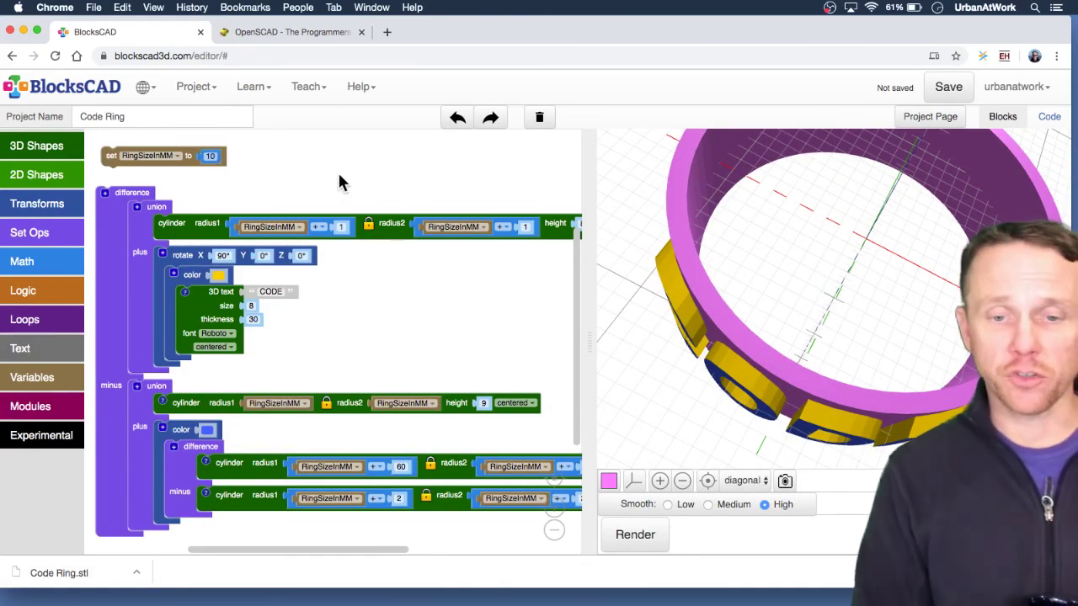
left_click(636, 533)
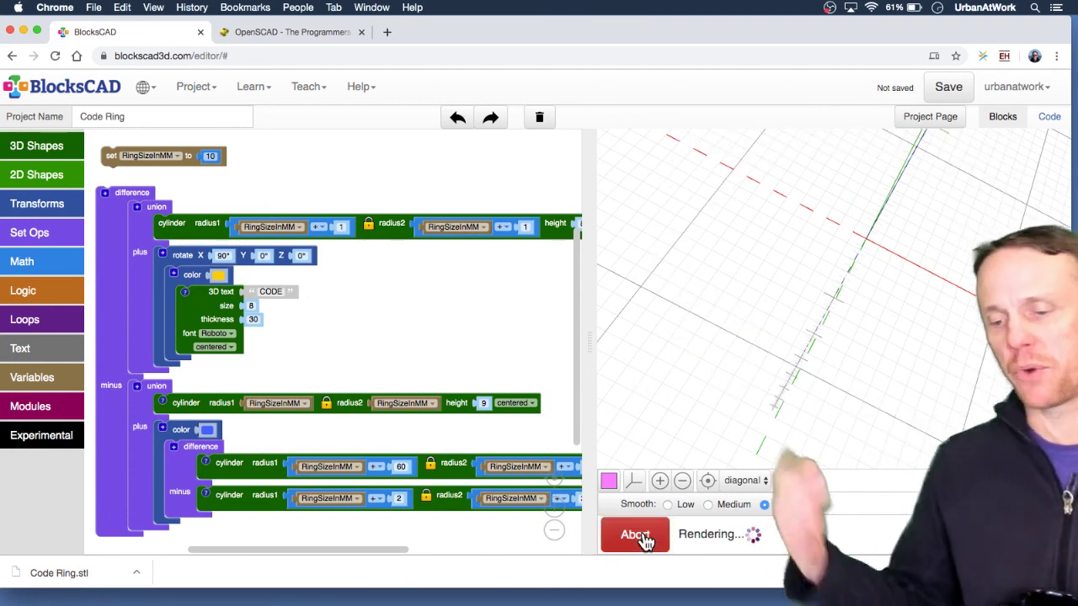
left_click_drag(870, 354, 815, 200)
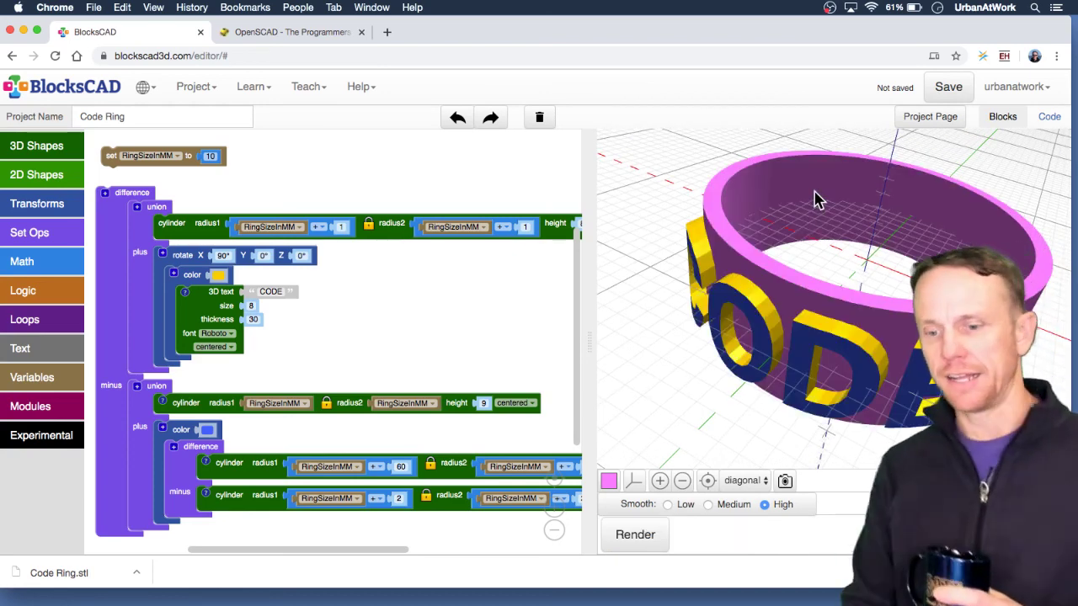
left_click_drag(700, 192, 853, 265)
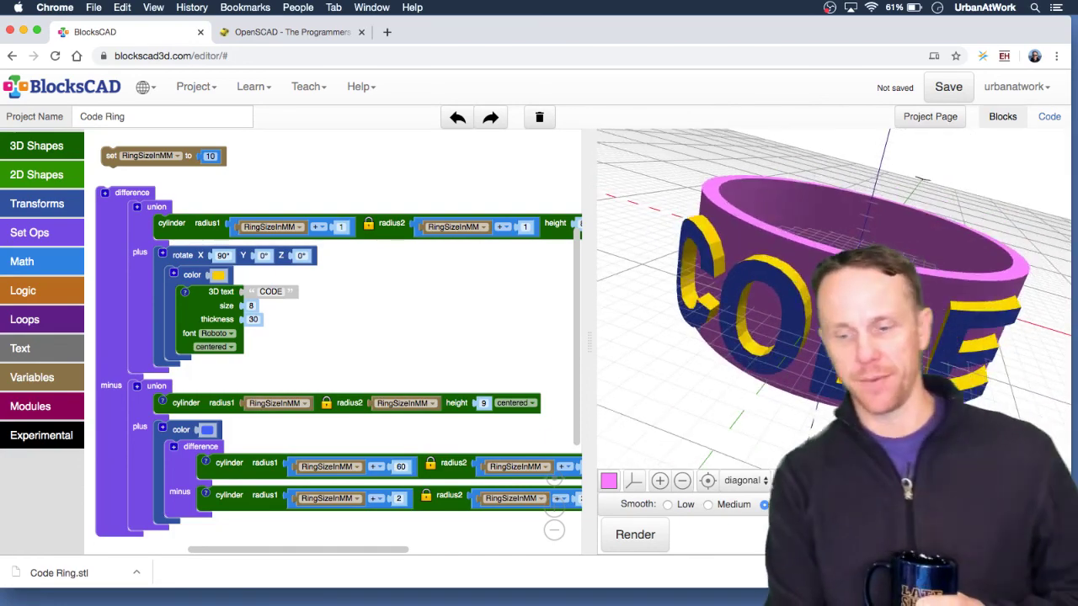